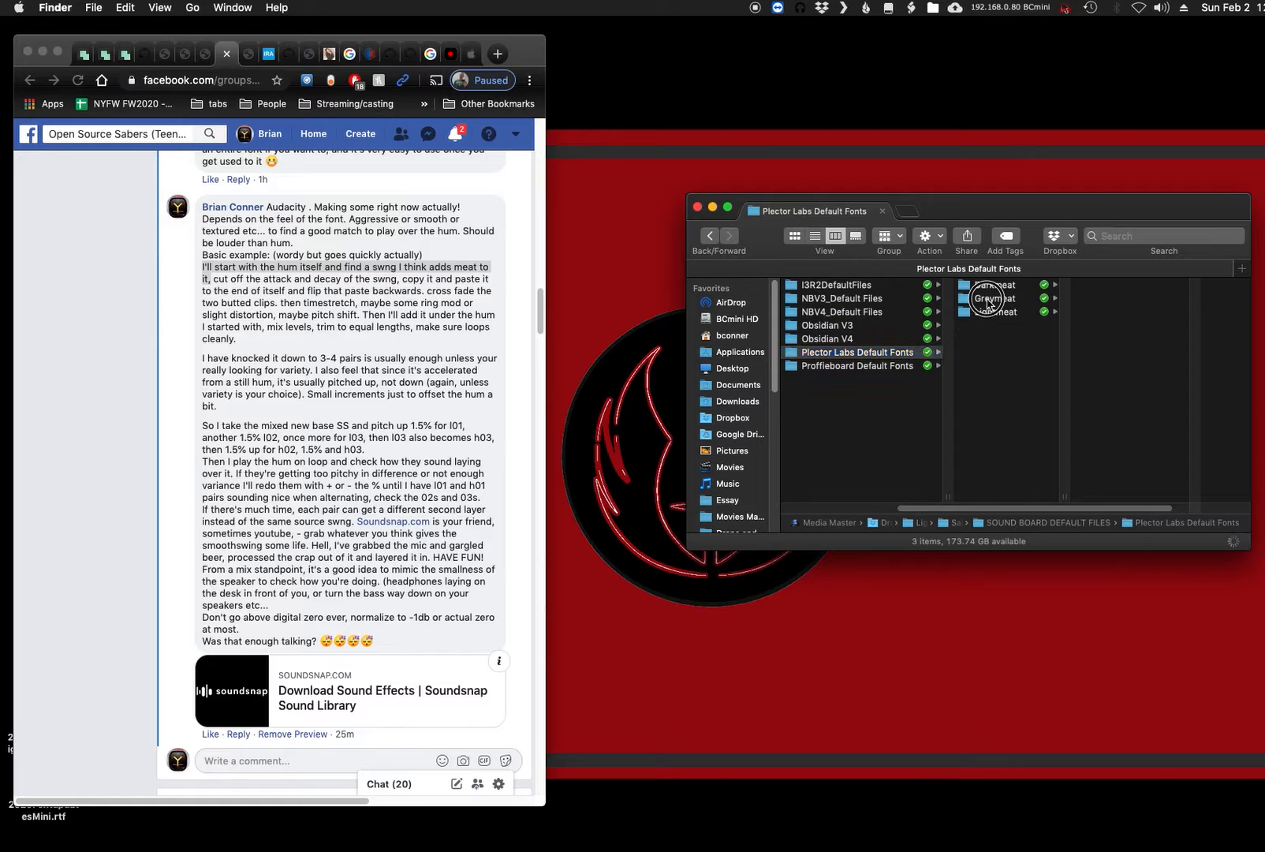
- Open hum.wav from the Greymeat folder in Audacity and move its window clear of the file list
scroll(1115, 418, "down", 2)
double_click(1086, 424)
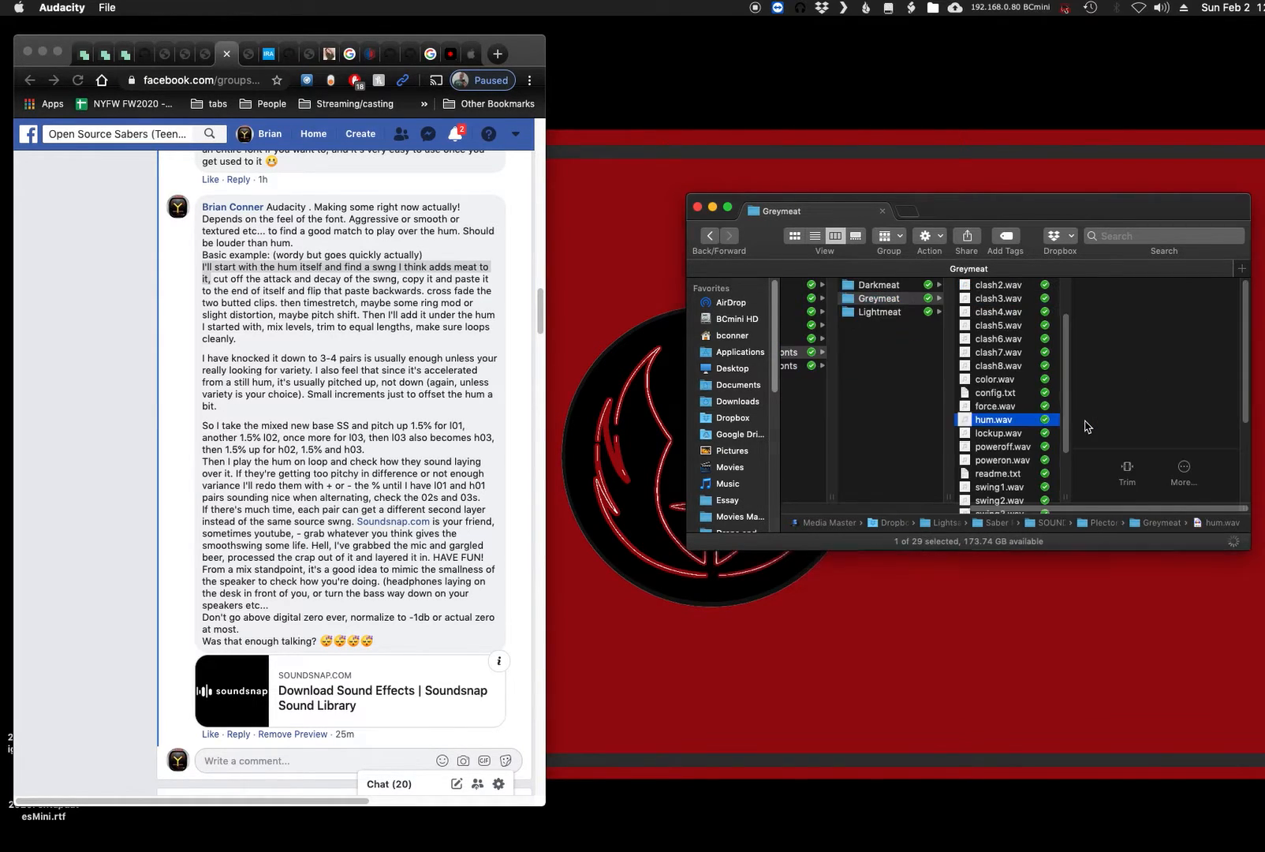
left_click_drag(515, 38, 905, 224)
left_click_drag(1003, 235, 412, 106)
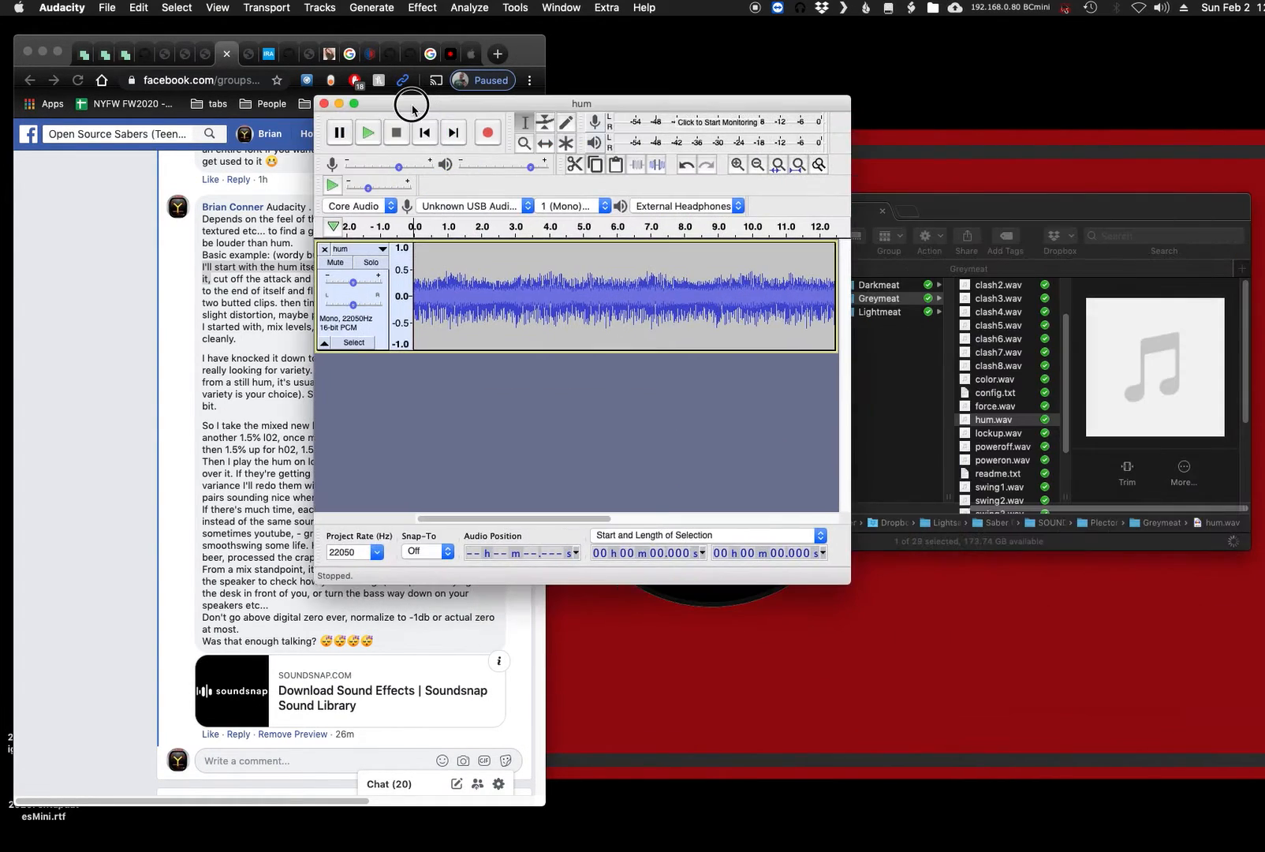
- Preview the swing sounds swing1.wav through swing5.wav in the Greymeat folder
left_click(956, 210)
scroll(986, 473, "down", 5)
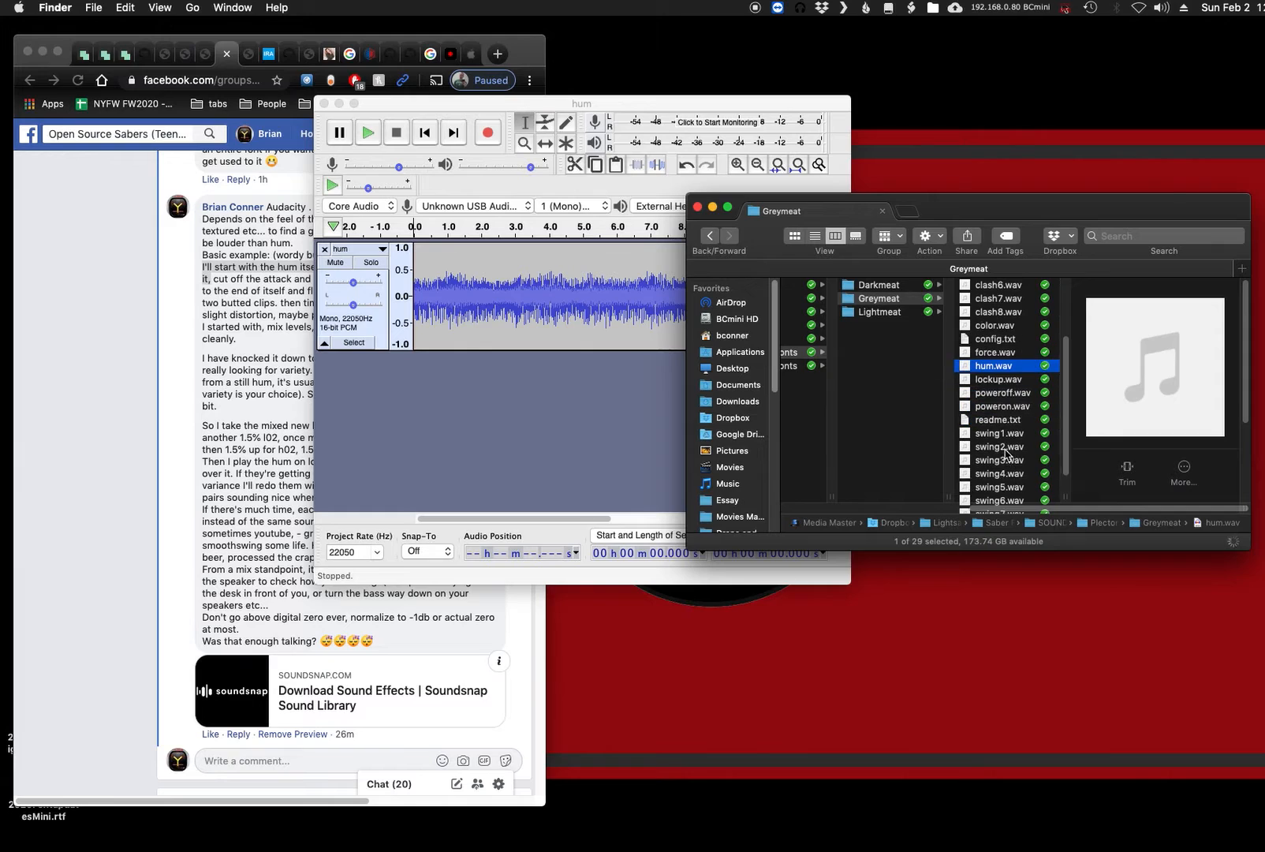
left_click(979, 402)
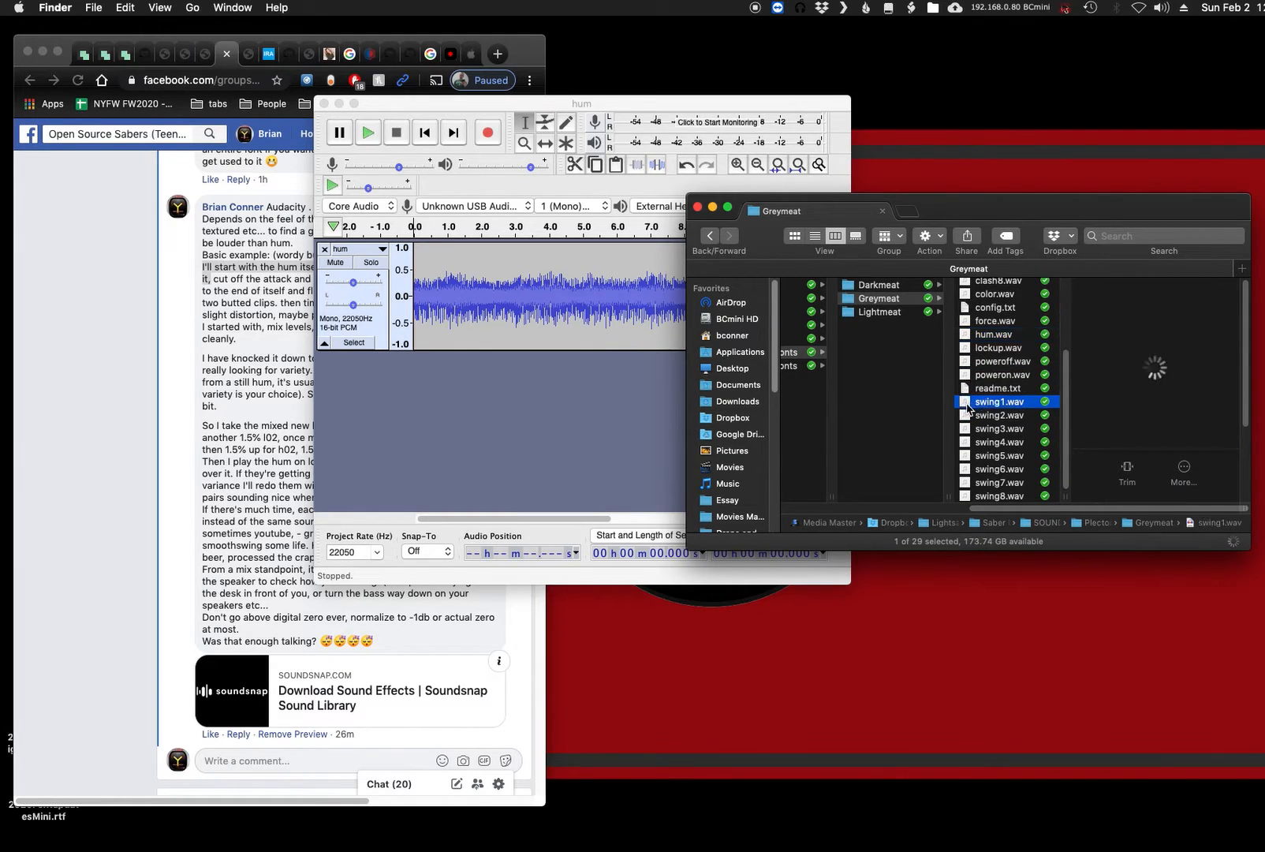
key("space")
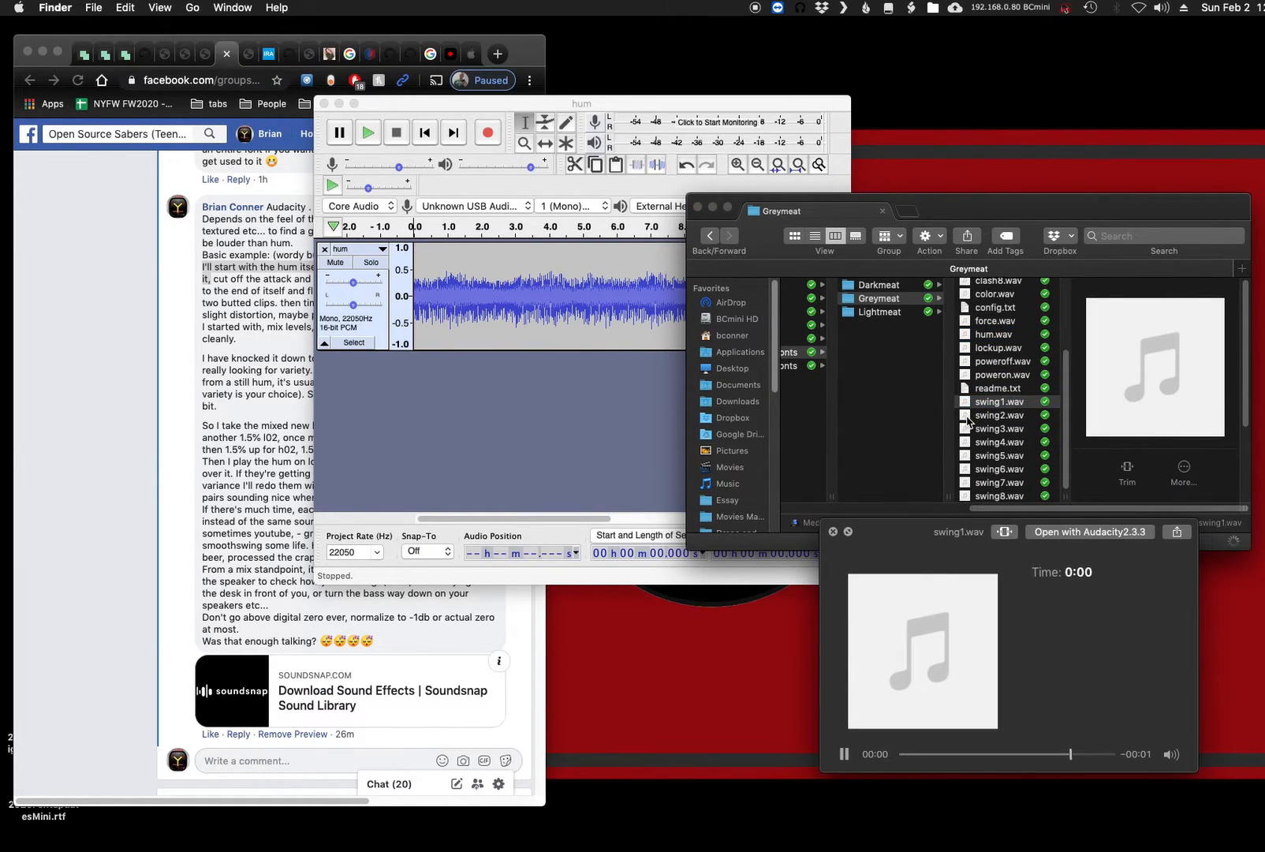
left_click(967, 415)
key("Down")
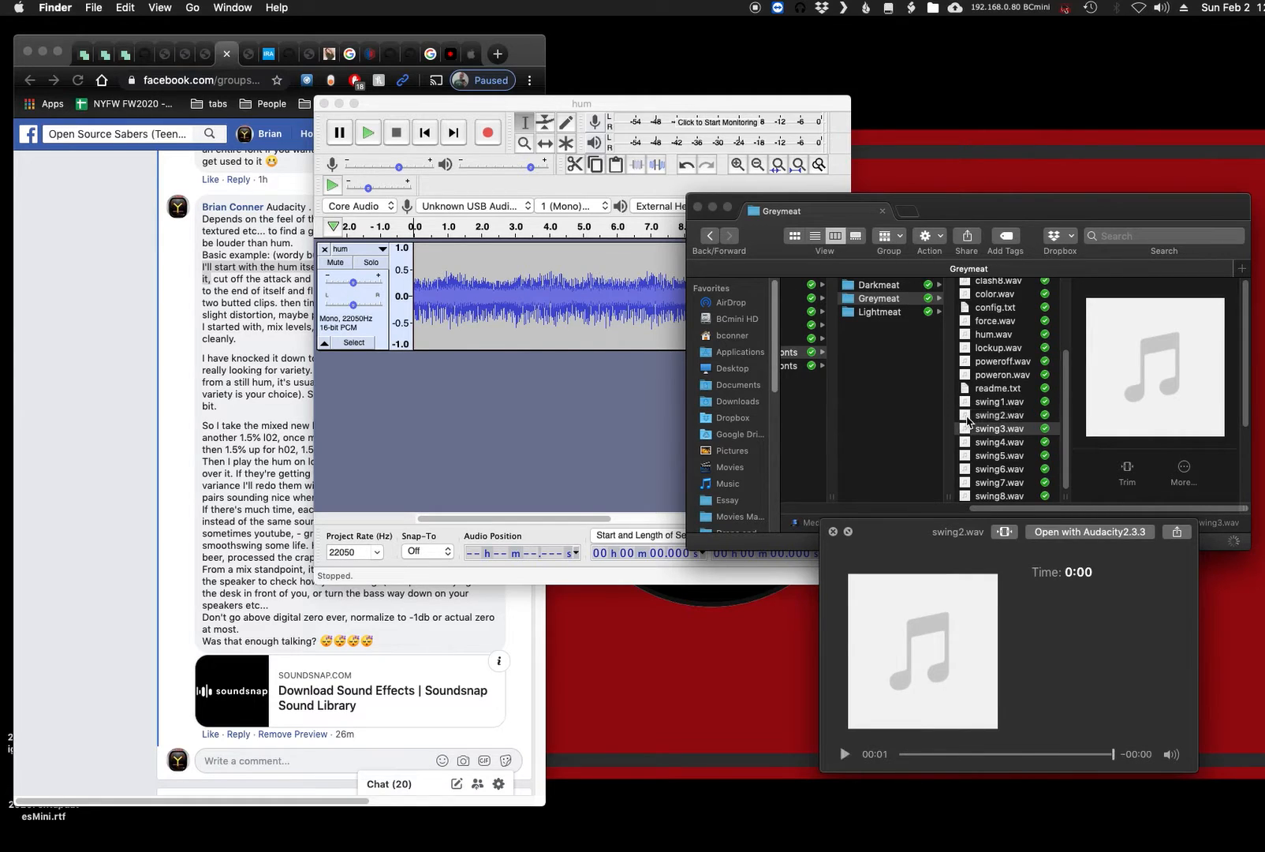
key("Down")
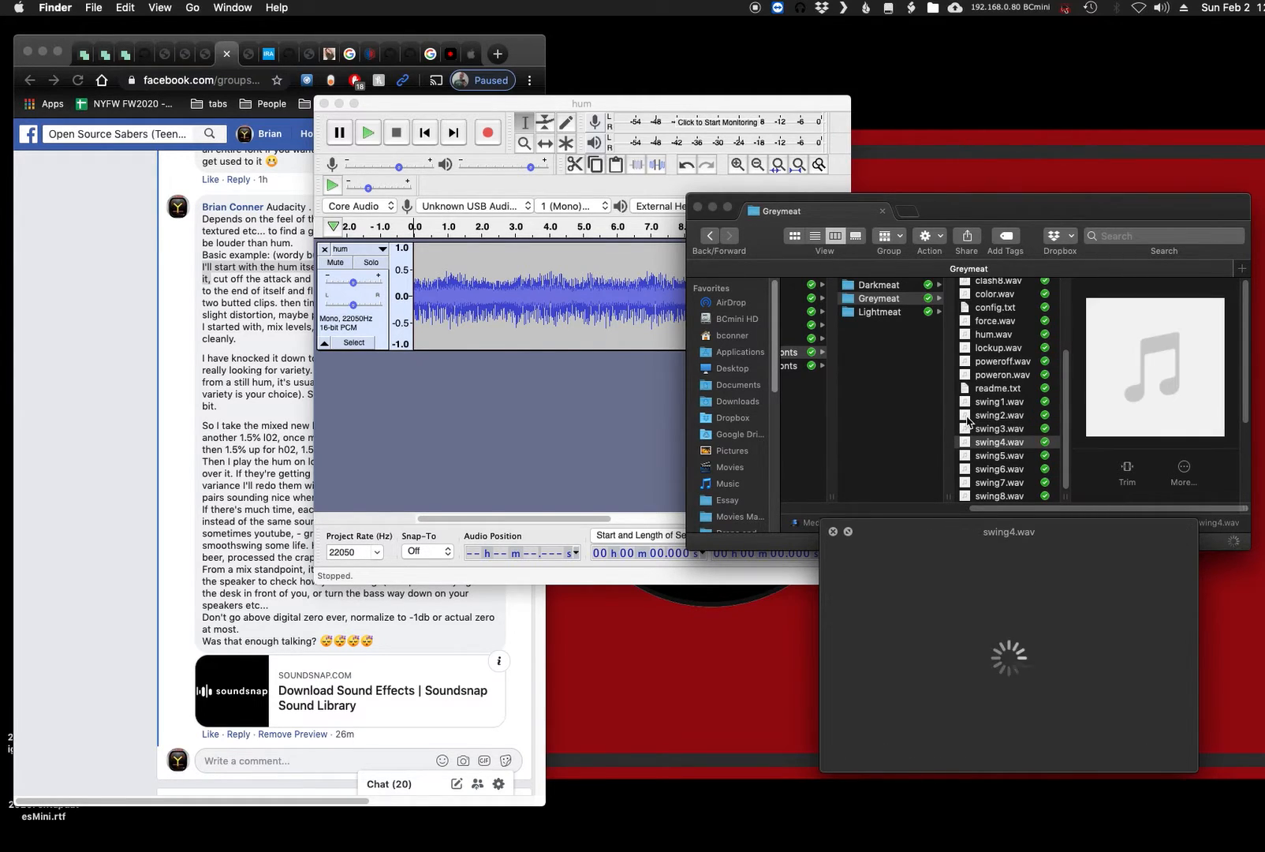
key("Down")
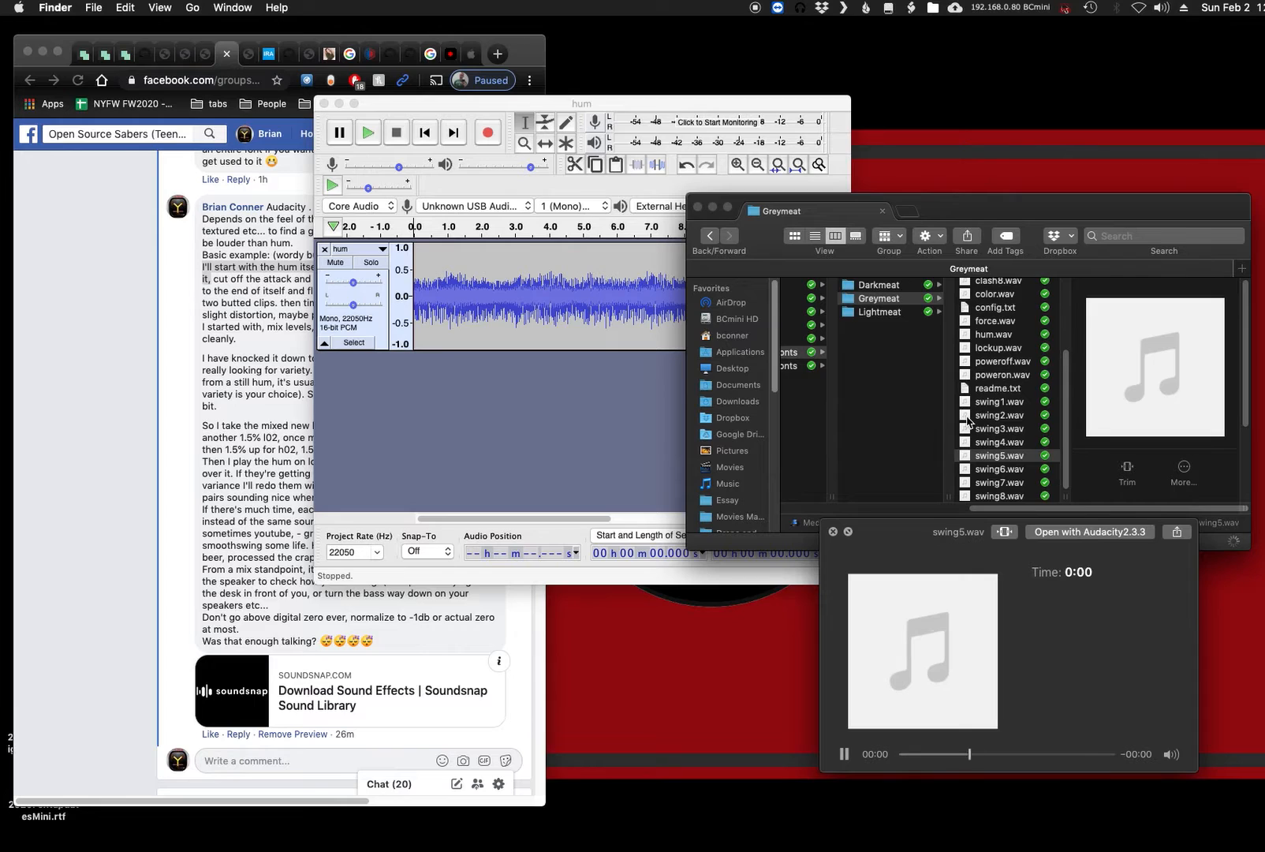
- Open swing4.wav in a widened Audacity window and highlight the comment's passage about cutting off the swing's attack and decay
key("Up")
double_click(968, 445)
left_click_drag(425, 126, 344, 84)
left_click_drag(788, 78, 1261, 101)
left_click_drag(181, 268, 396, 279)
left_click(645, 327)
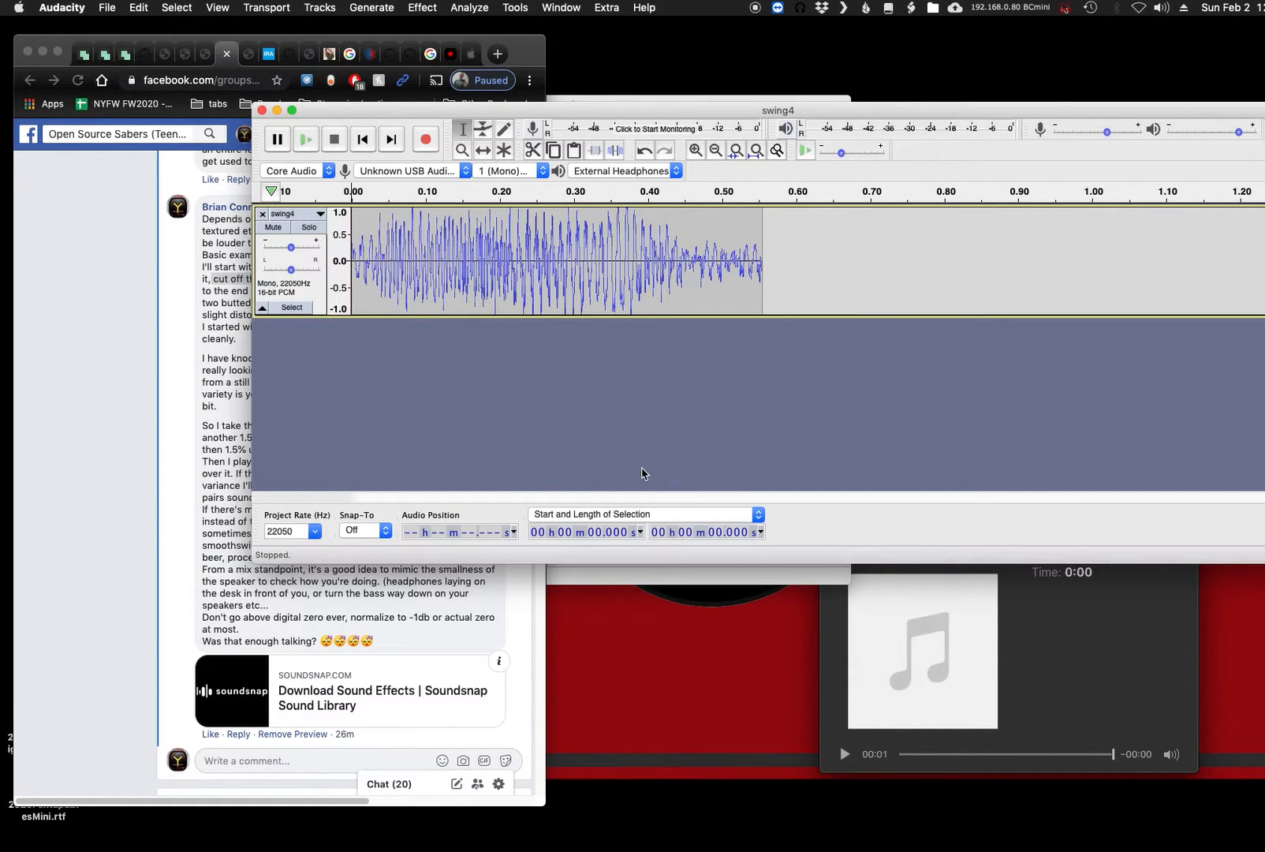
- Fit the whole swing4 clip to the window and play it
key("super+a")
key("super+f")
left_click_drag(714, 109, 631, 106)
key("space")
key("space")
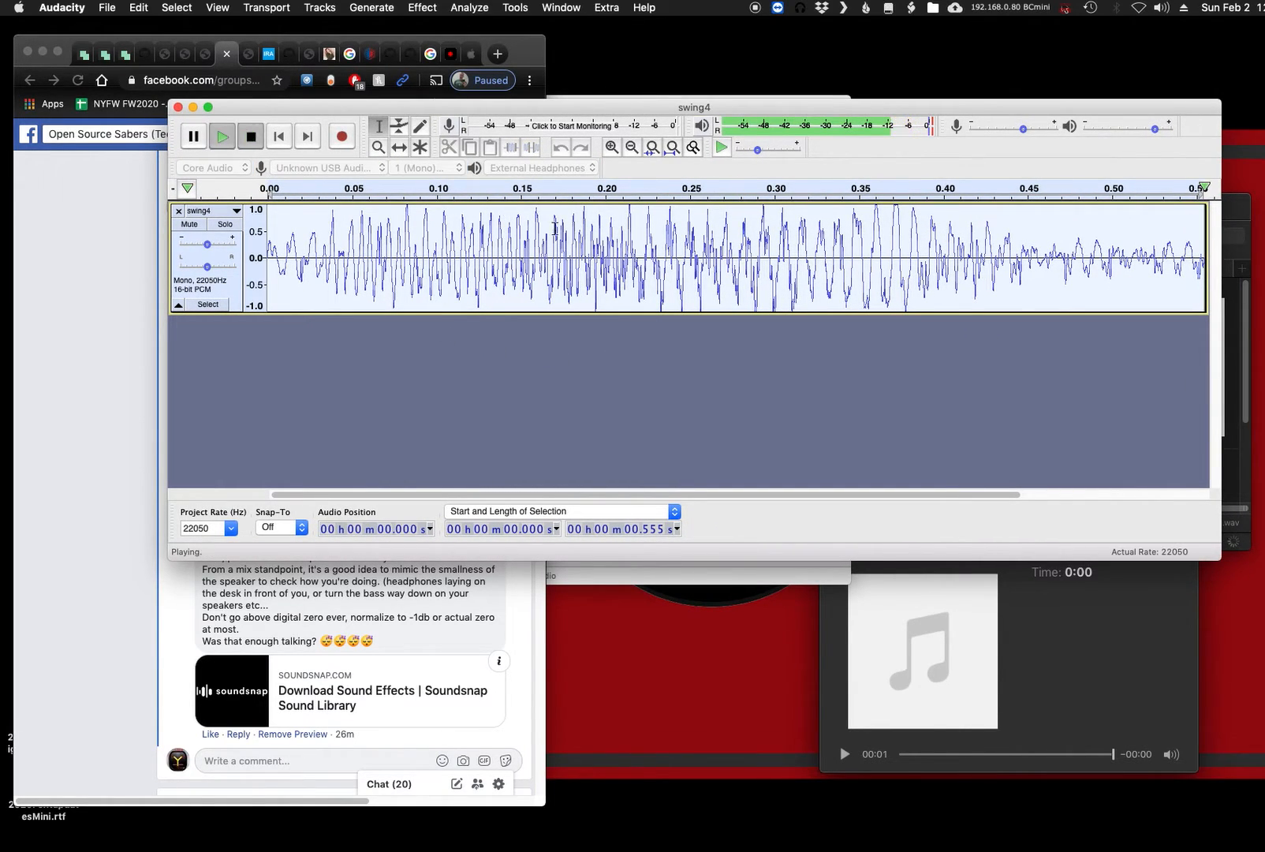
- Select and audition the swing4 clip's sustained middle, its decay and its attack separately
left_click_drag(466, 249, 884, 256)
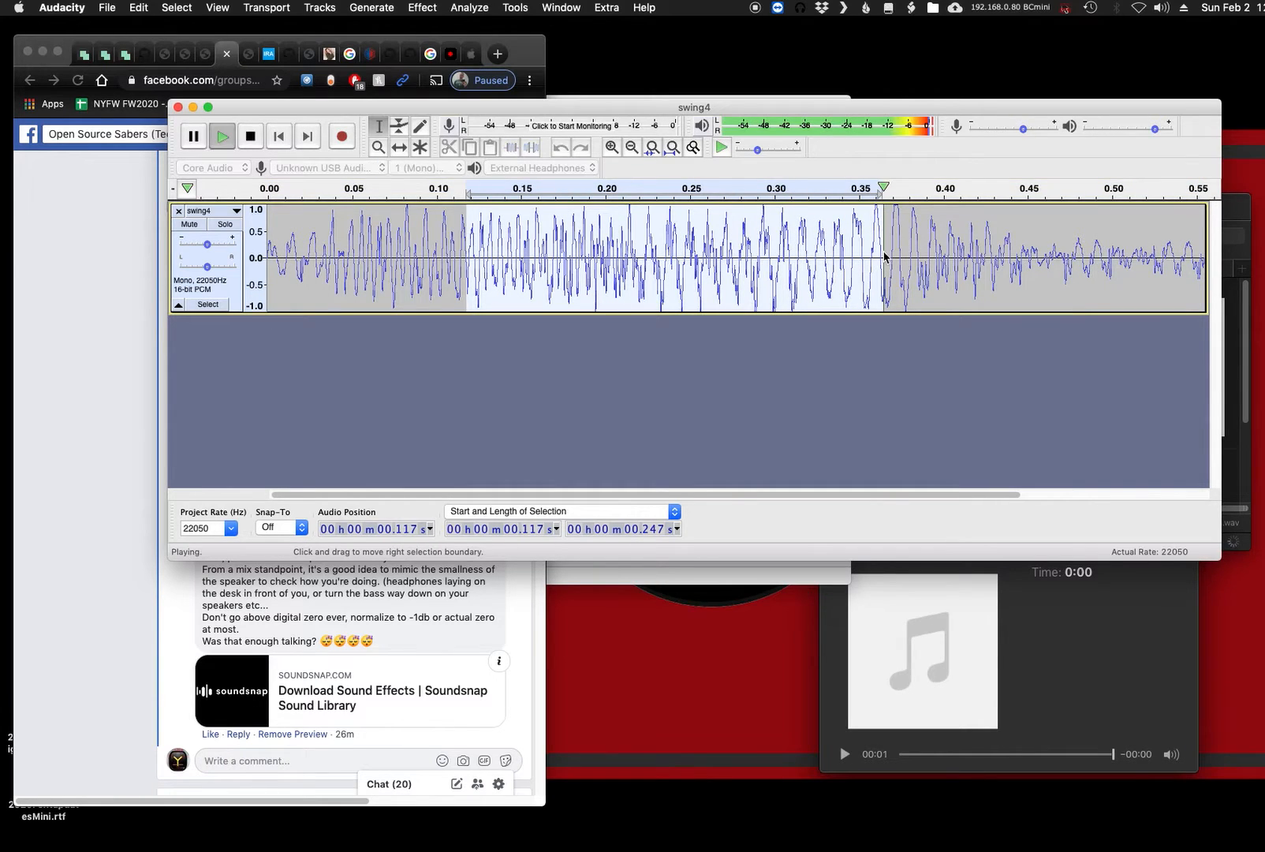
left_click_drag(1015, 260, 1215, 268)
key("space")
left_click_drag(1093, 280, 19, 244)
left_click(367, 267)
left_click_drag(459, 261, 250, 261)
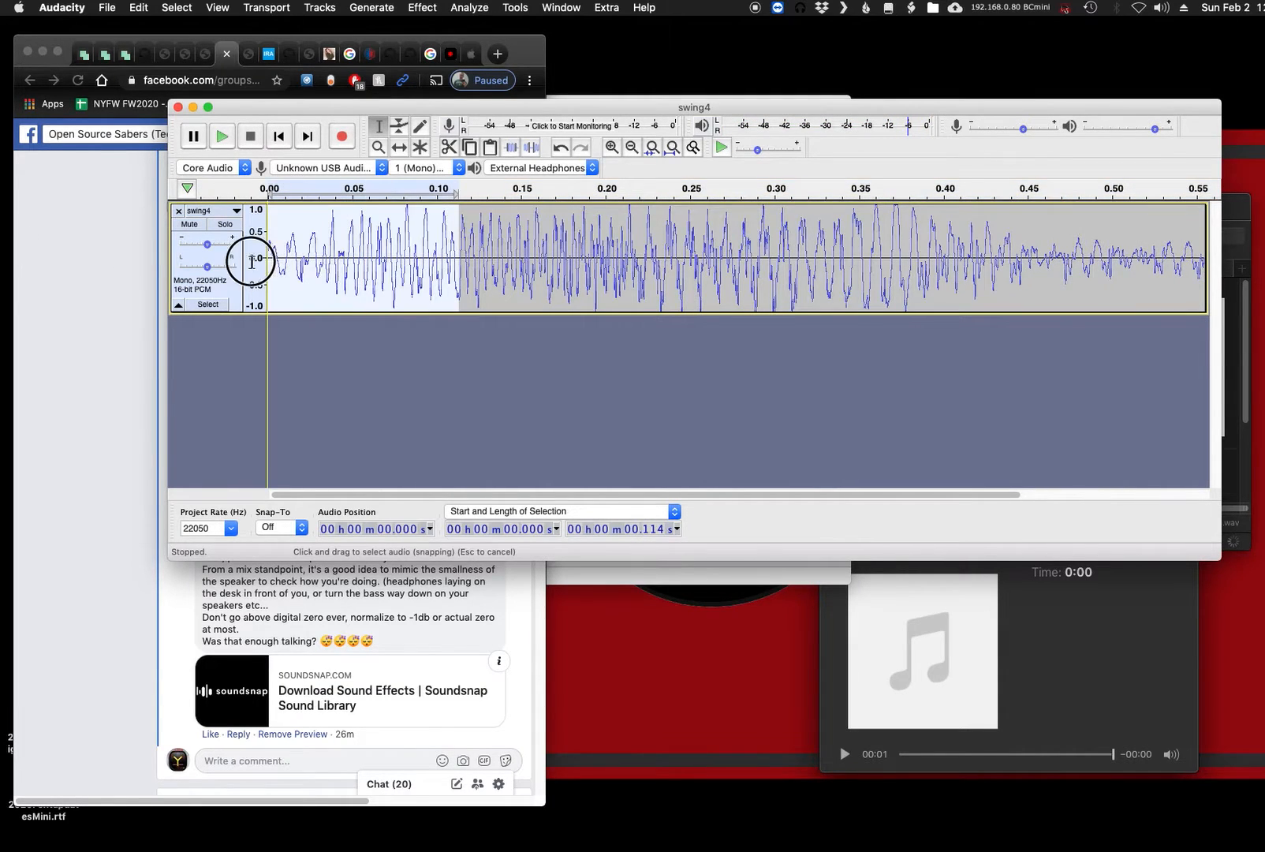
key("space")
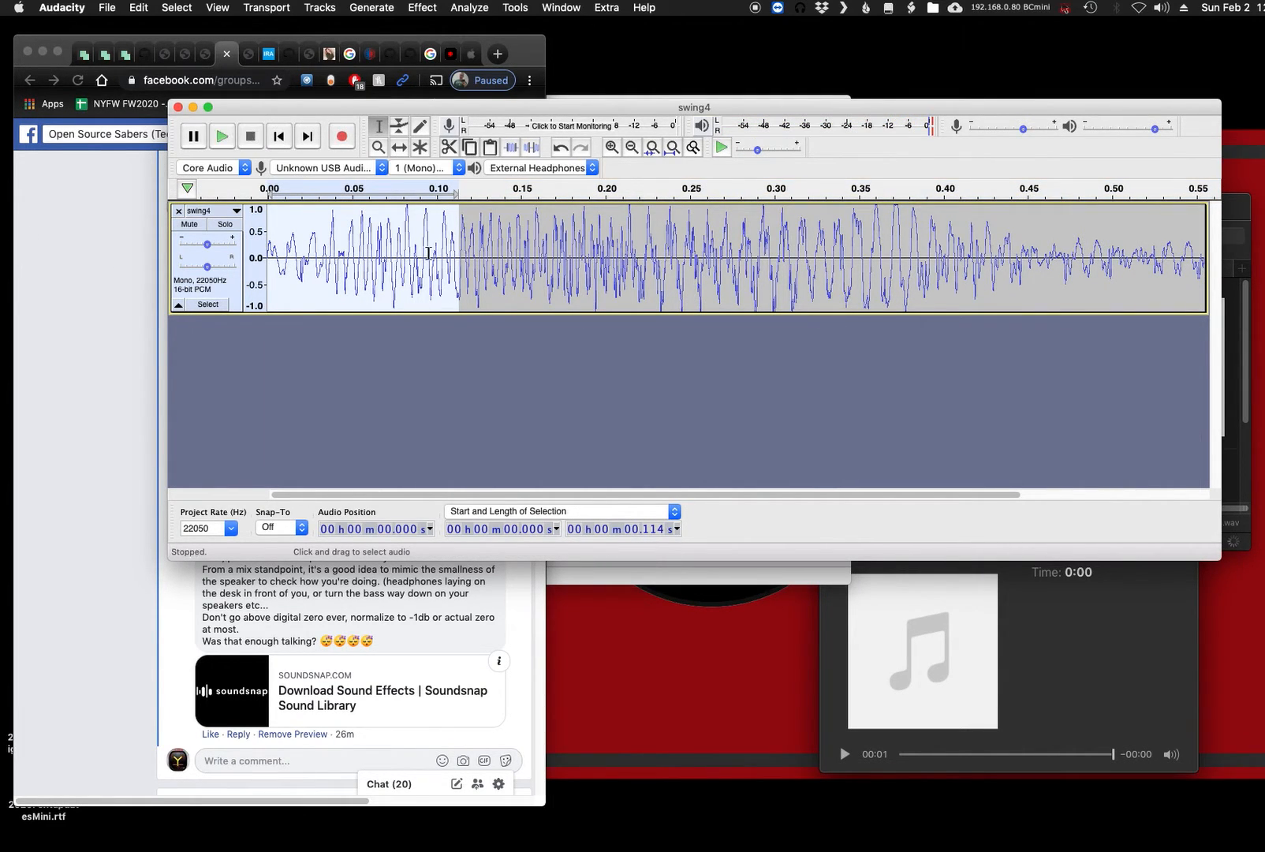
- Select the wave cycle from about 0.121 s to the zero crossing near 0.126 s, where the attack ends
left_click(457, 261)
left_click_drag(475, 260, 413, 259)
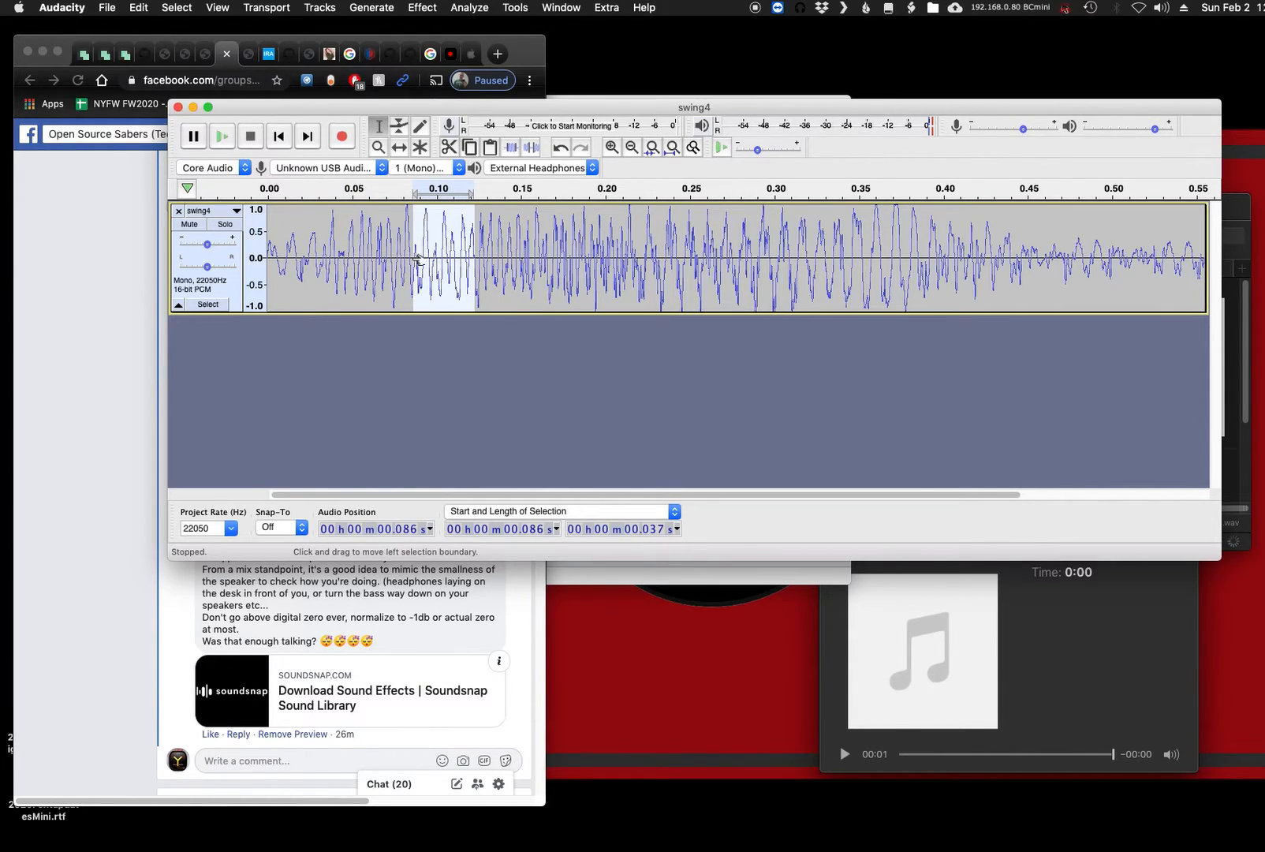
left_click(481, 264)
key("super+1")
key("super+1")
key("super+1")
key("super+1")
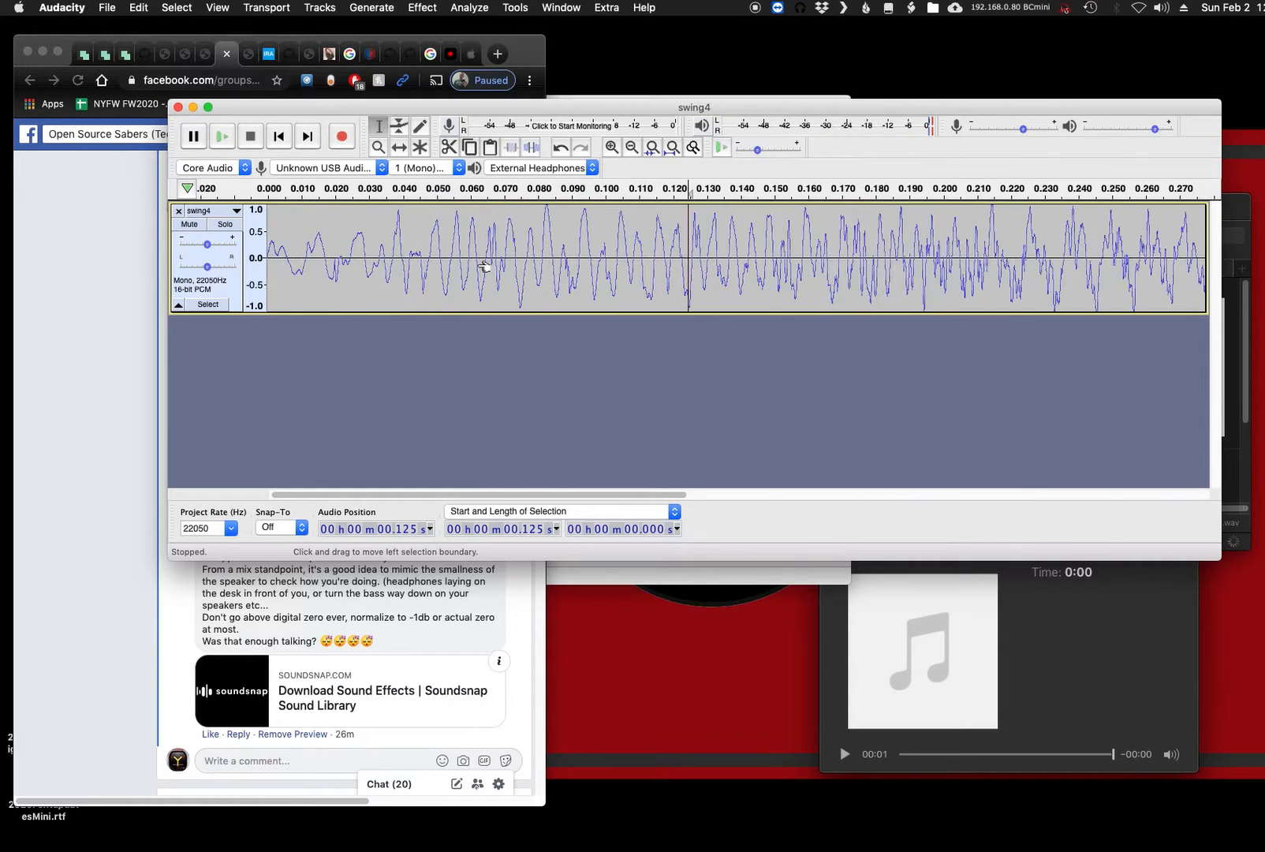
left_click_drag(766, 259, 628, 252)
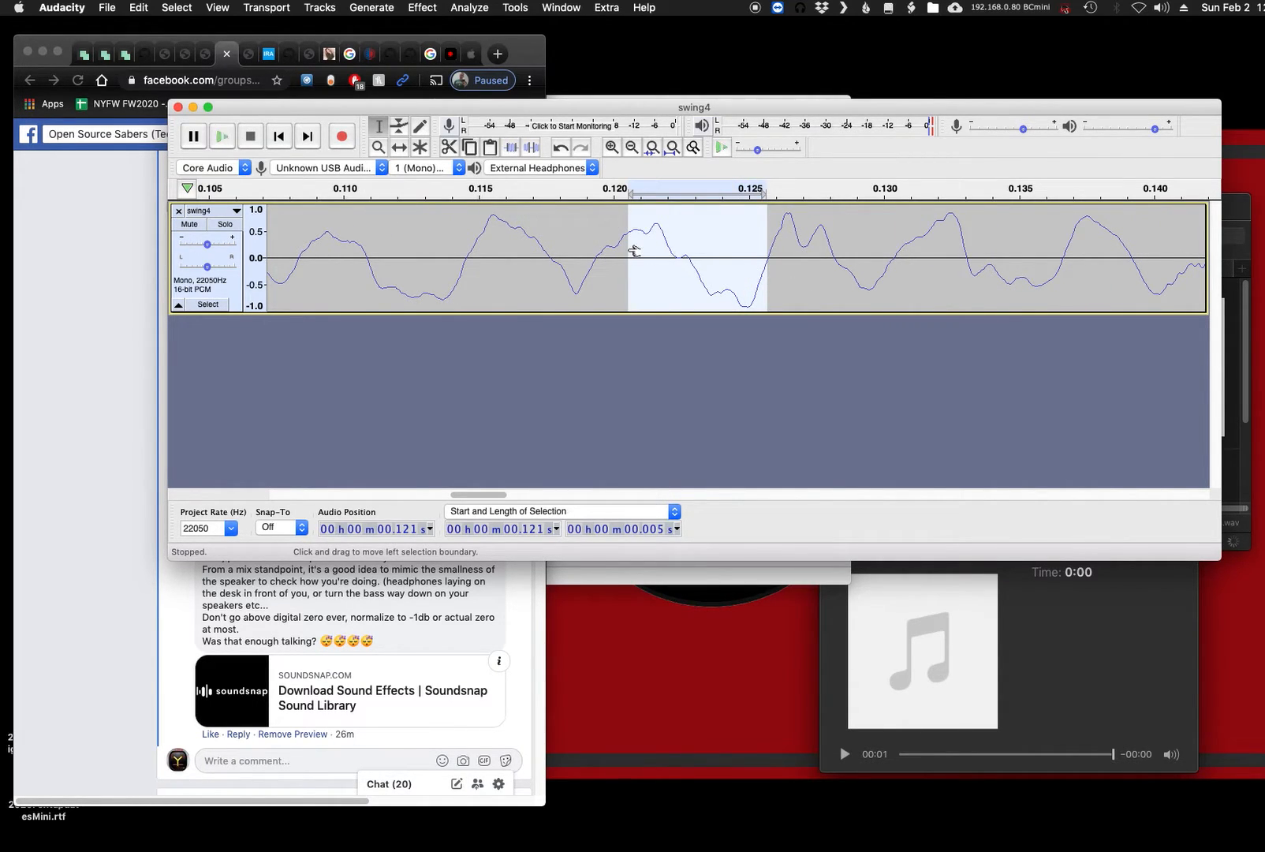
- Extend the selection back to the clip's start and delete the 0.126 s attack
key("super+3")
key("super+3")
key("super+3")
key("super+3")
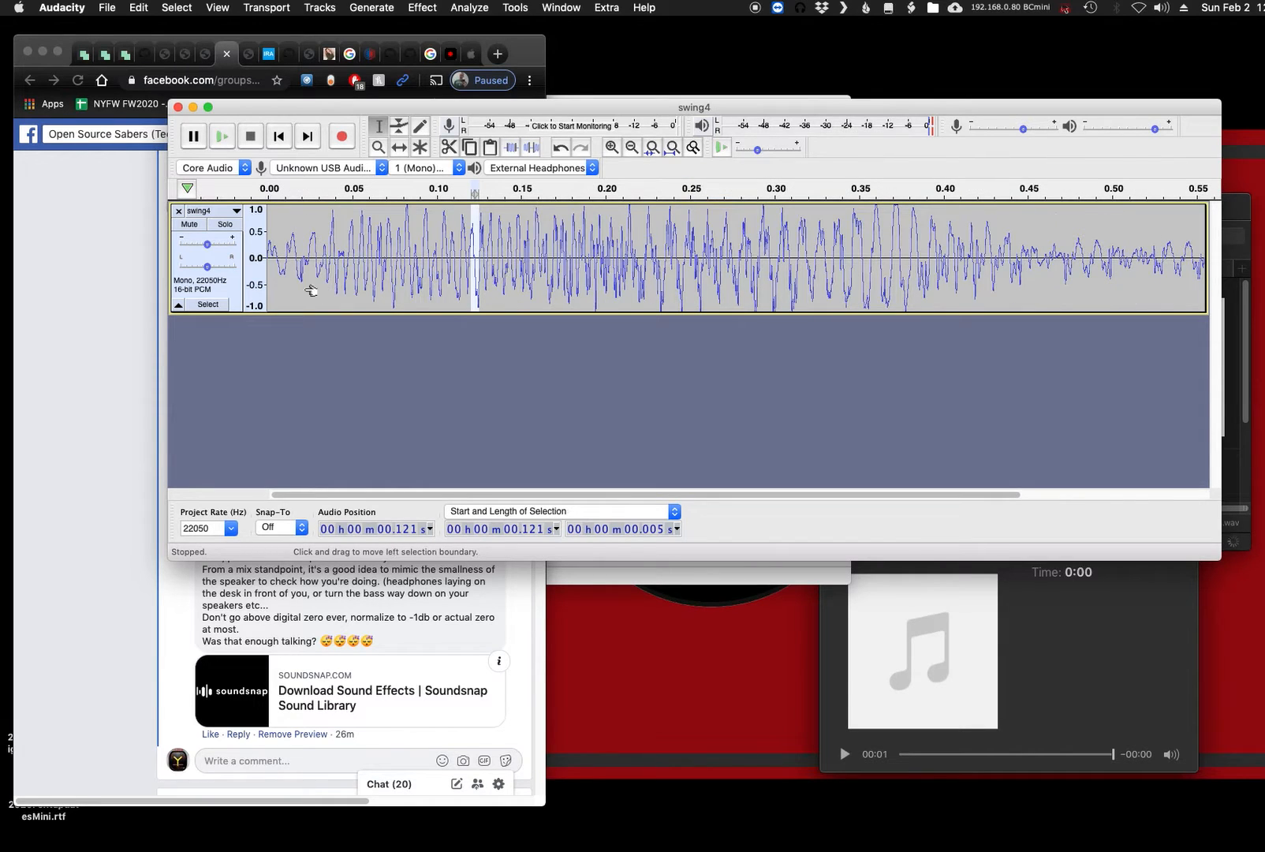
key("super+3")
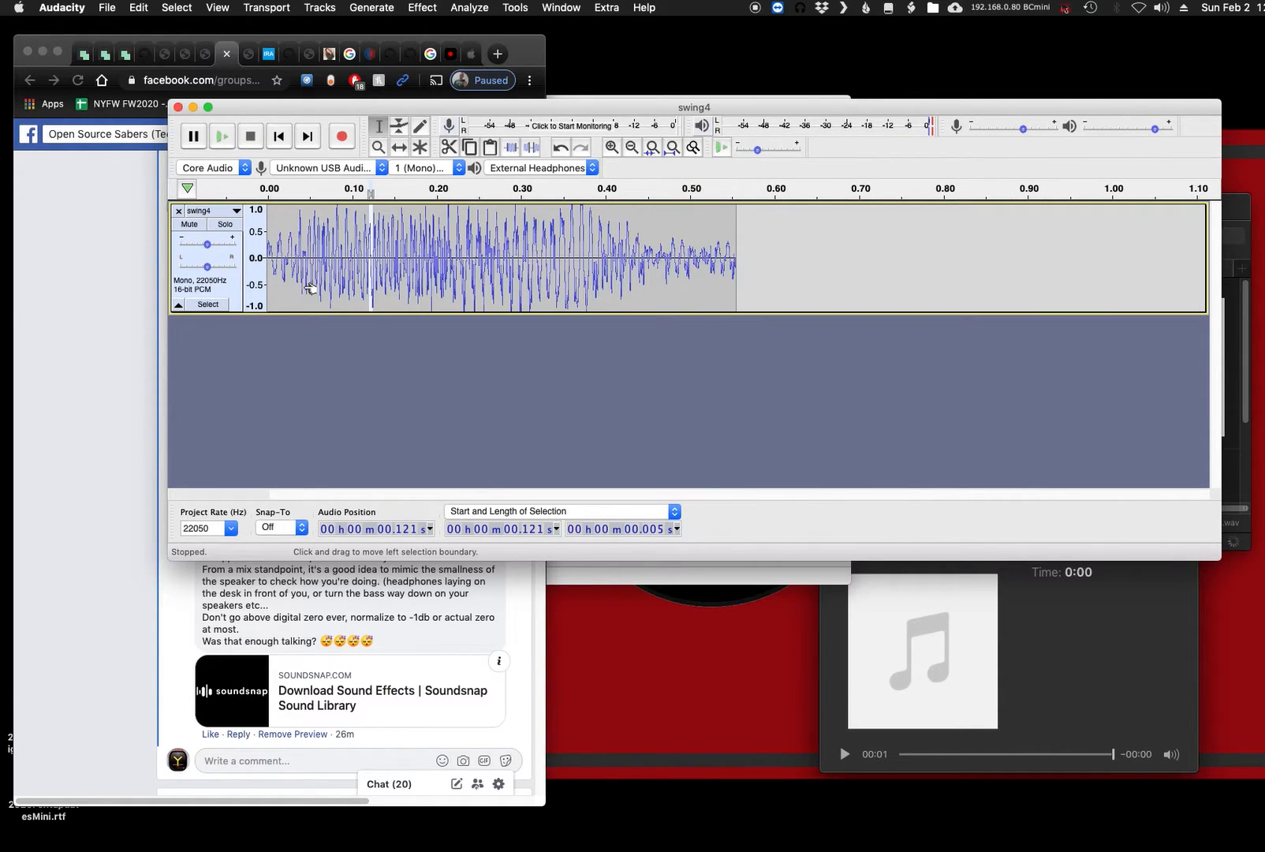
key("super+e")
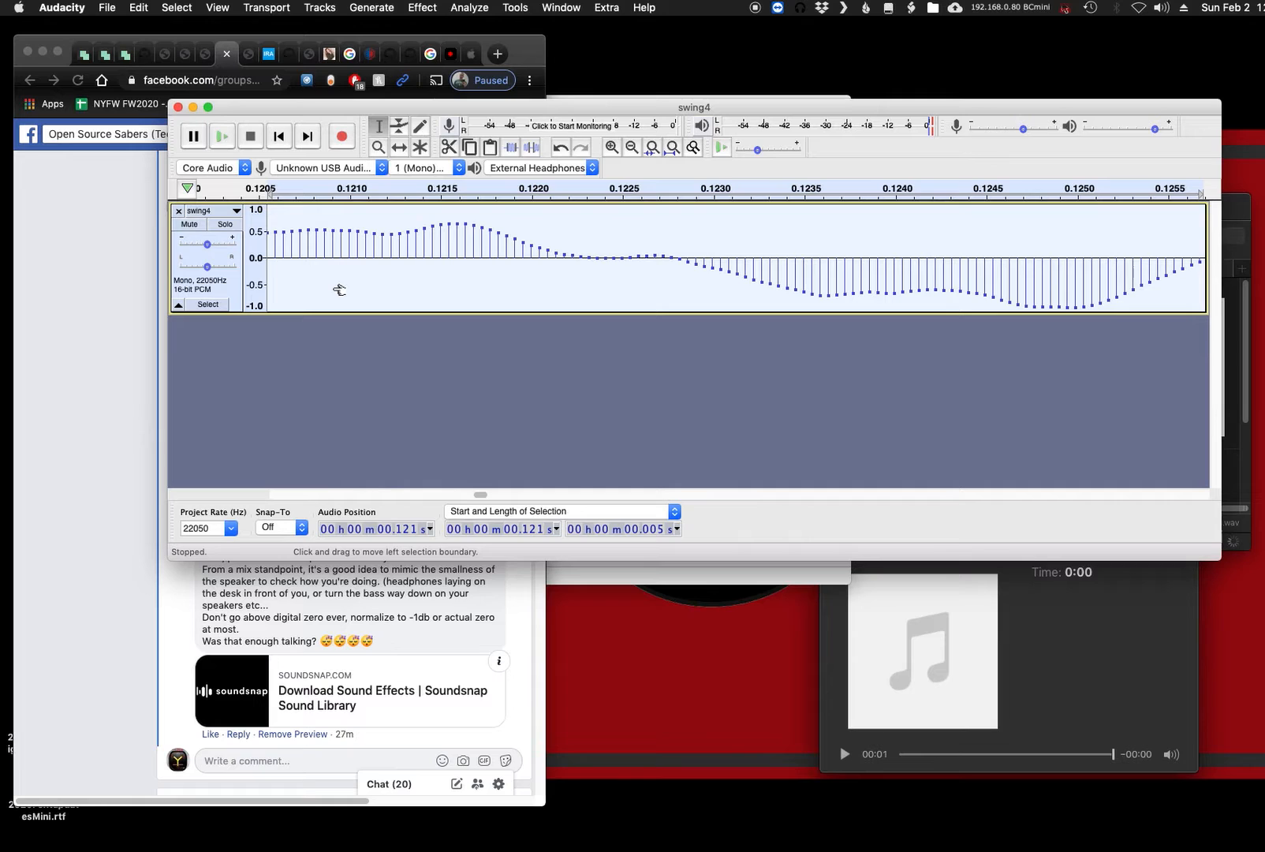
key("super+3")
key("super+3")
key("super+3")
key("super+3")
key("super+3")
key("super+3")
key("super+3")
key("super+3")
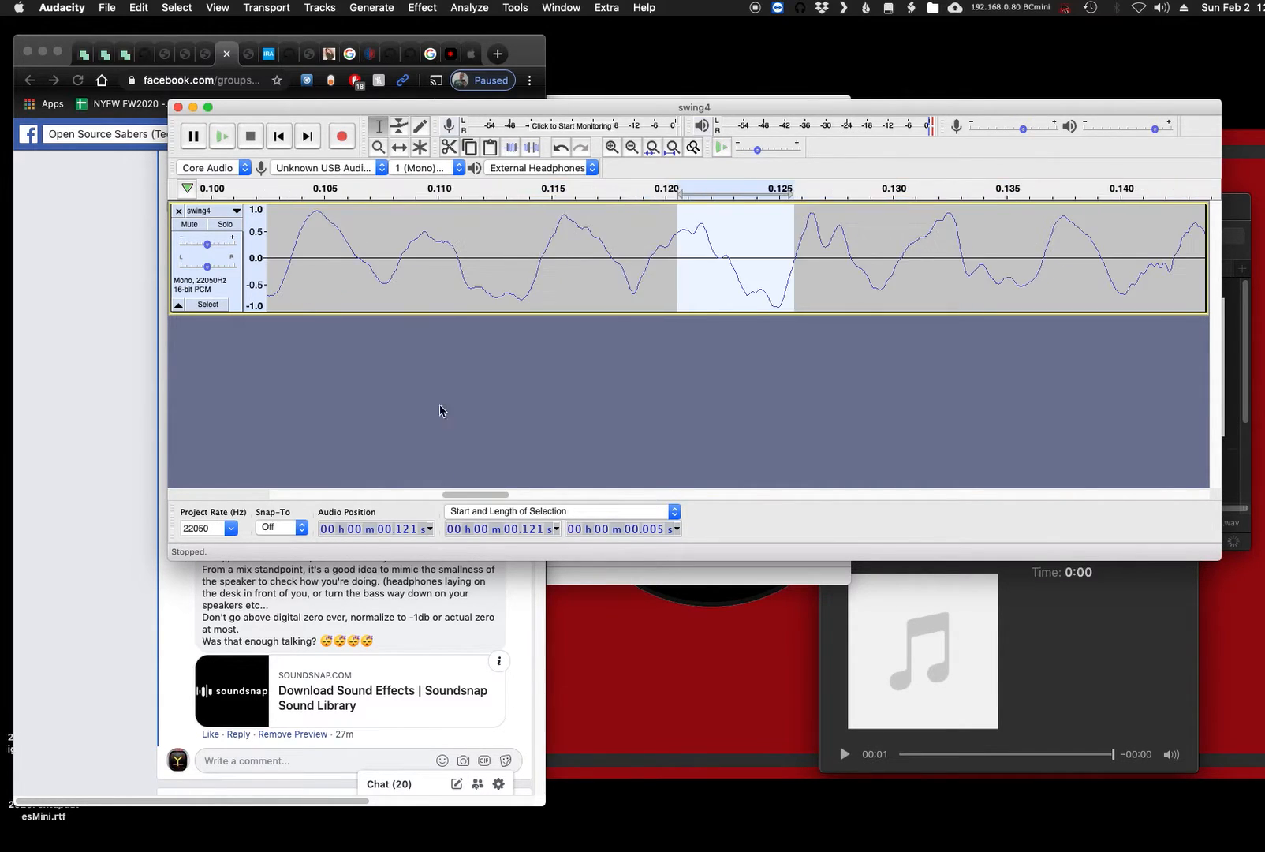
left_click_drag(310, 277, 248, 273)
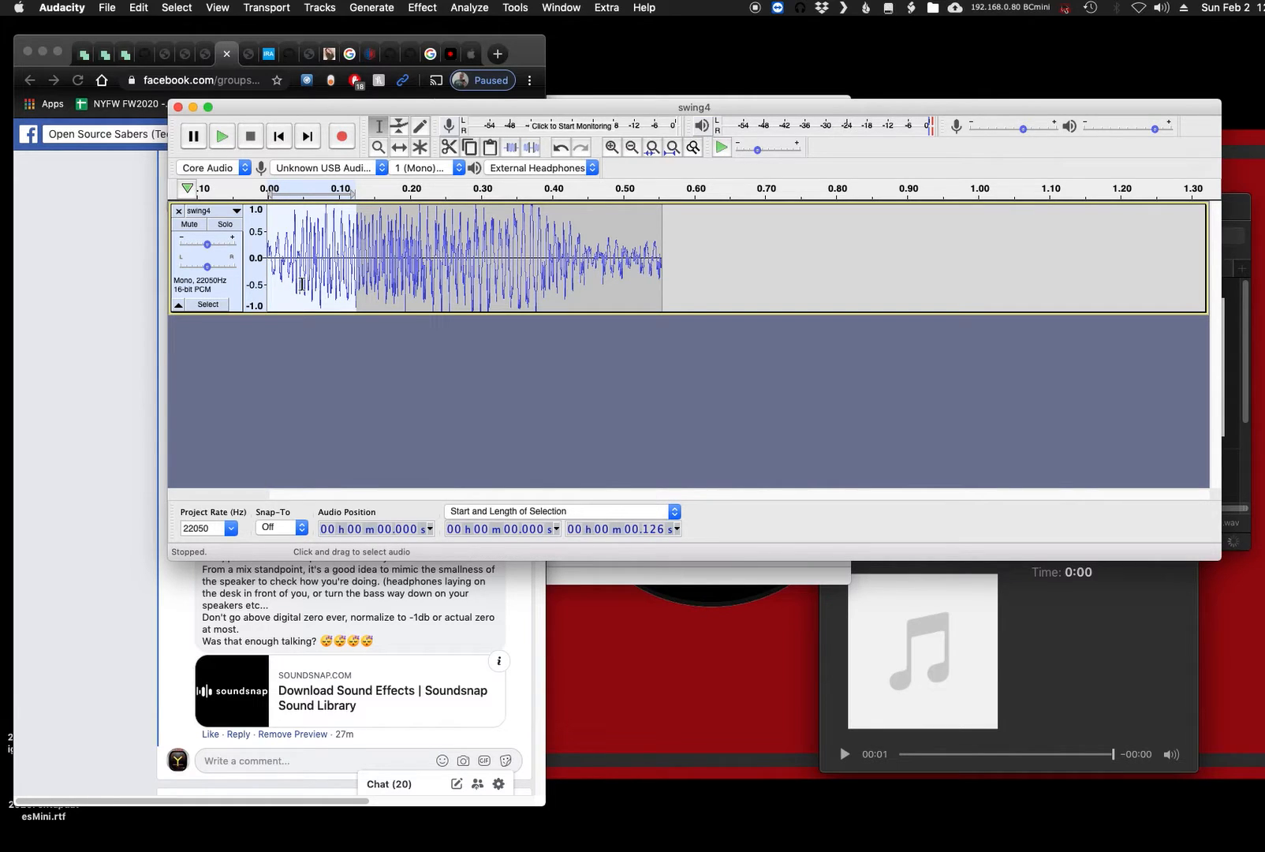
key("Delete")
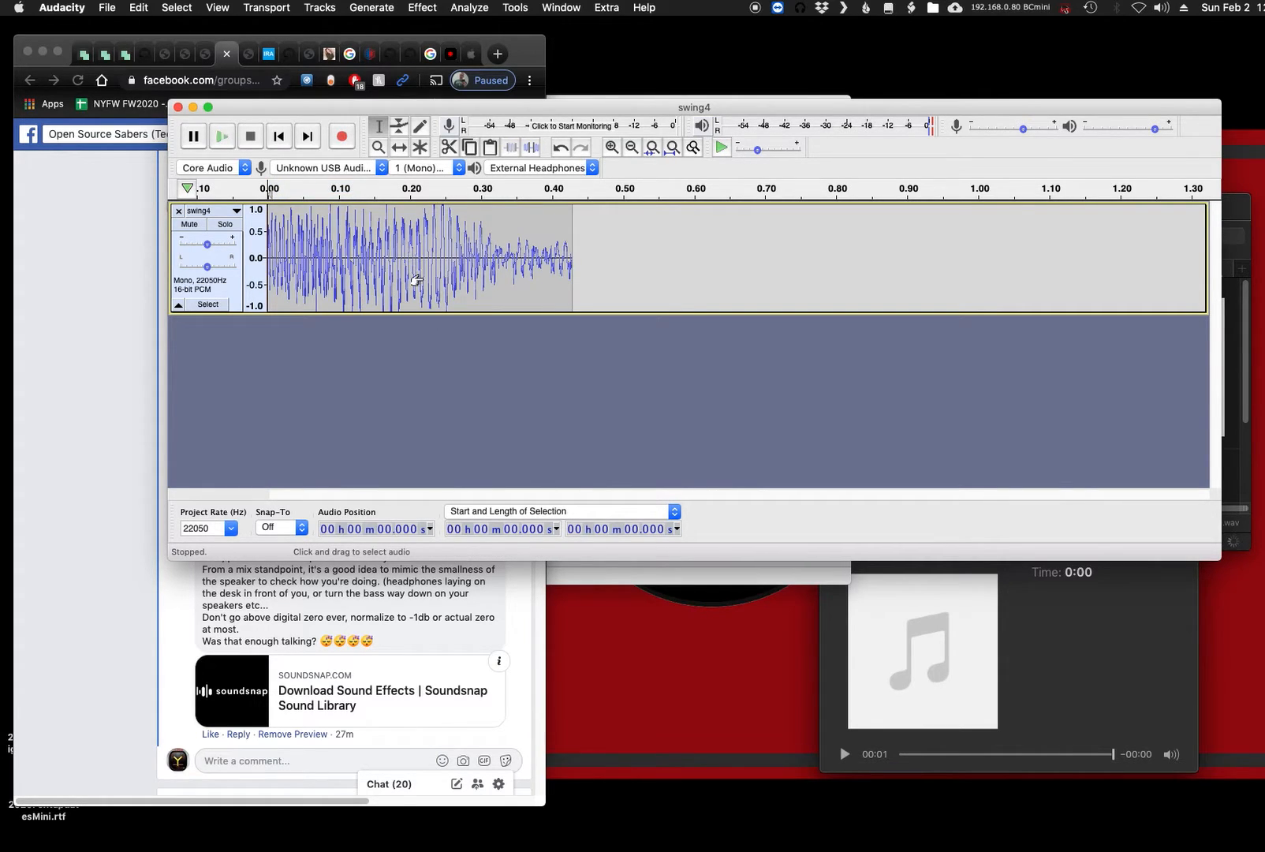
- Delete the swing4 clip's decay from 0.260 s to the end
key("super+a")
key("super+f")
left_click(645, 272)
key("space")
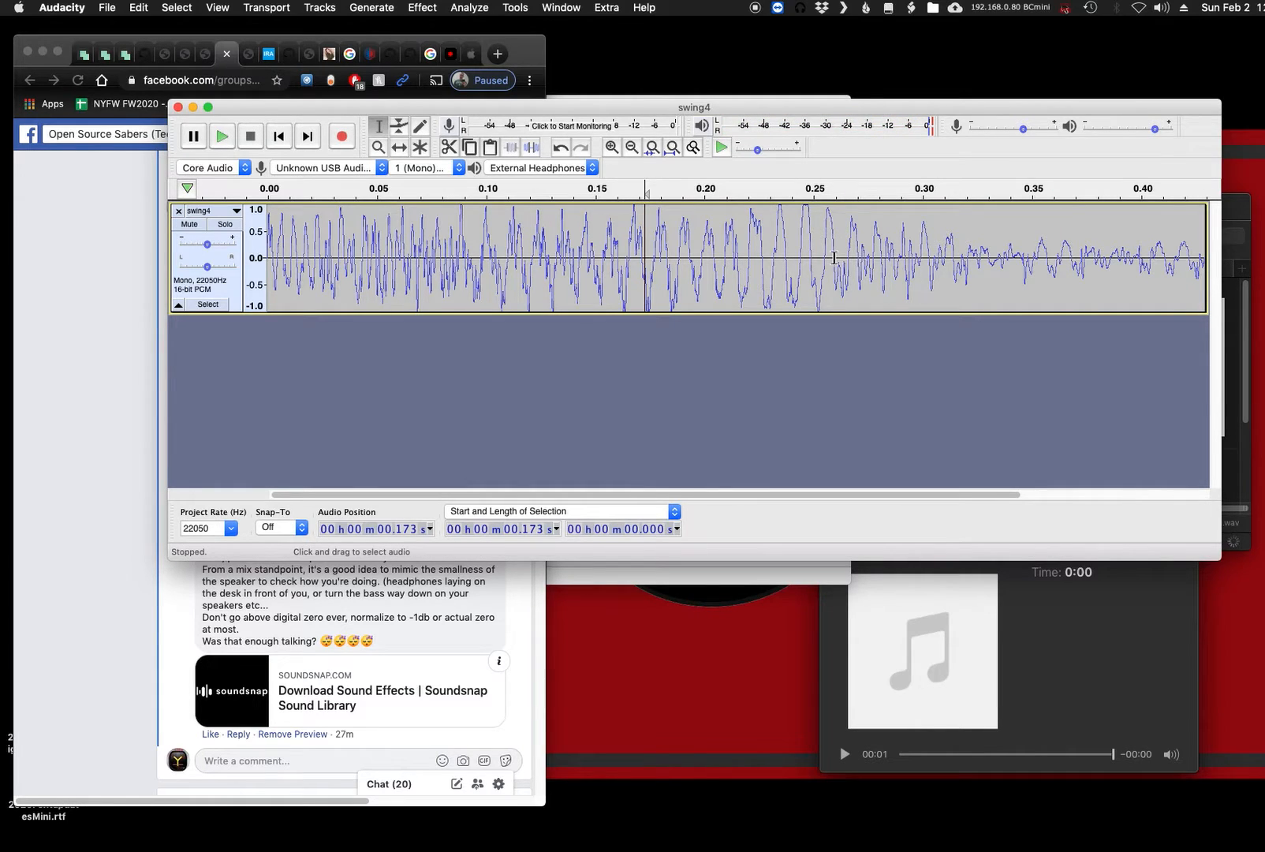
left_click_drag(834, 257, 1214, 262)
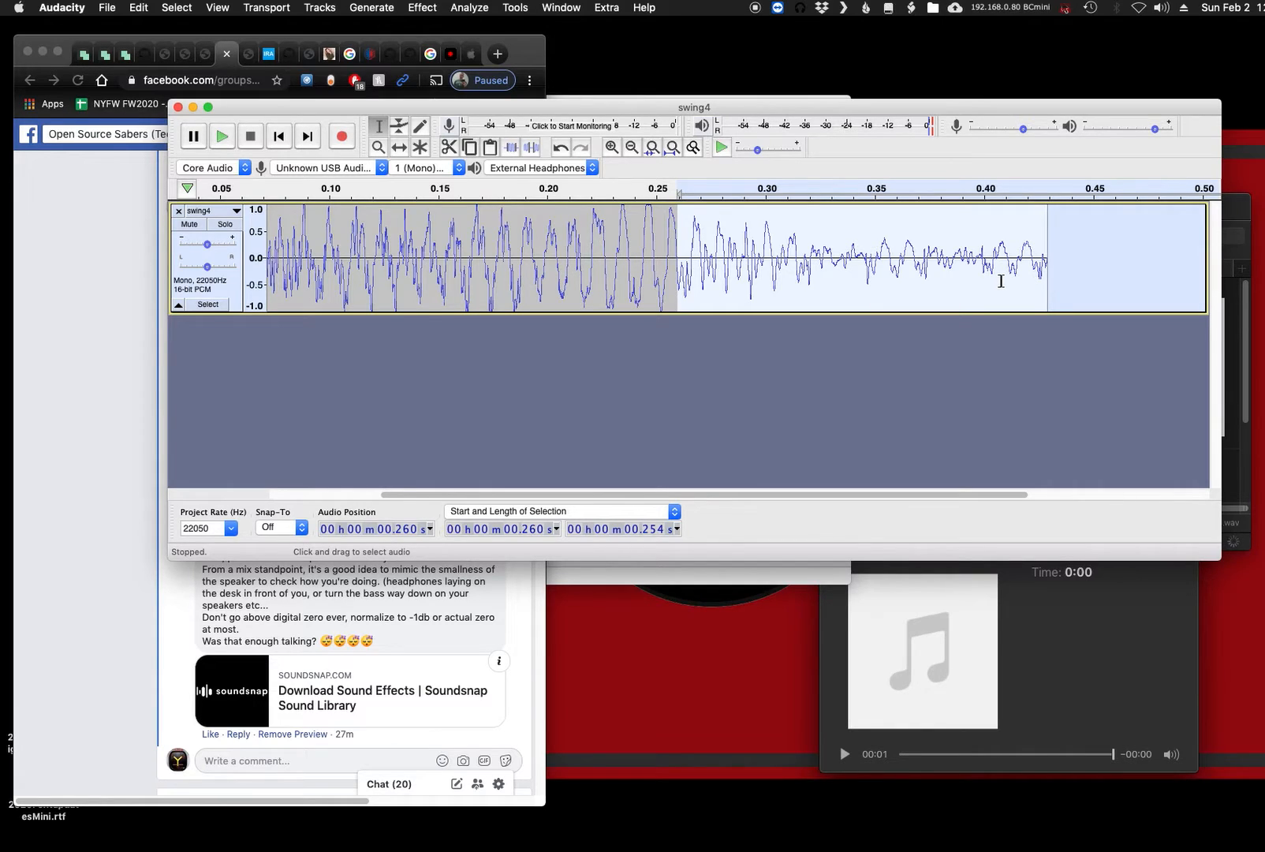
key("Delete")
- Examine the waveform at the trimmed clip's new end to check where it meets the zero line
left_click_drag(697, 269, 662, 274)
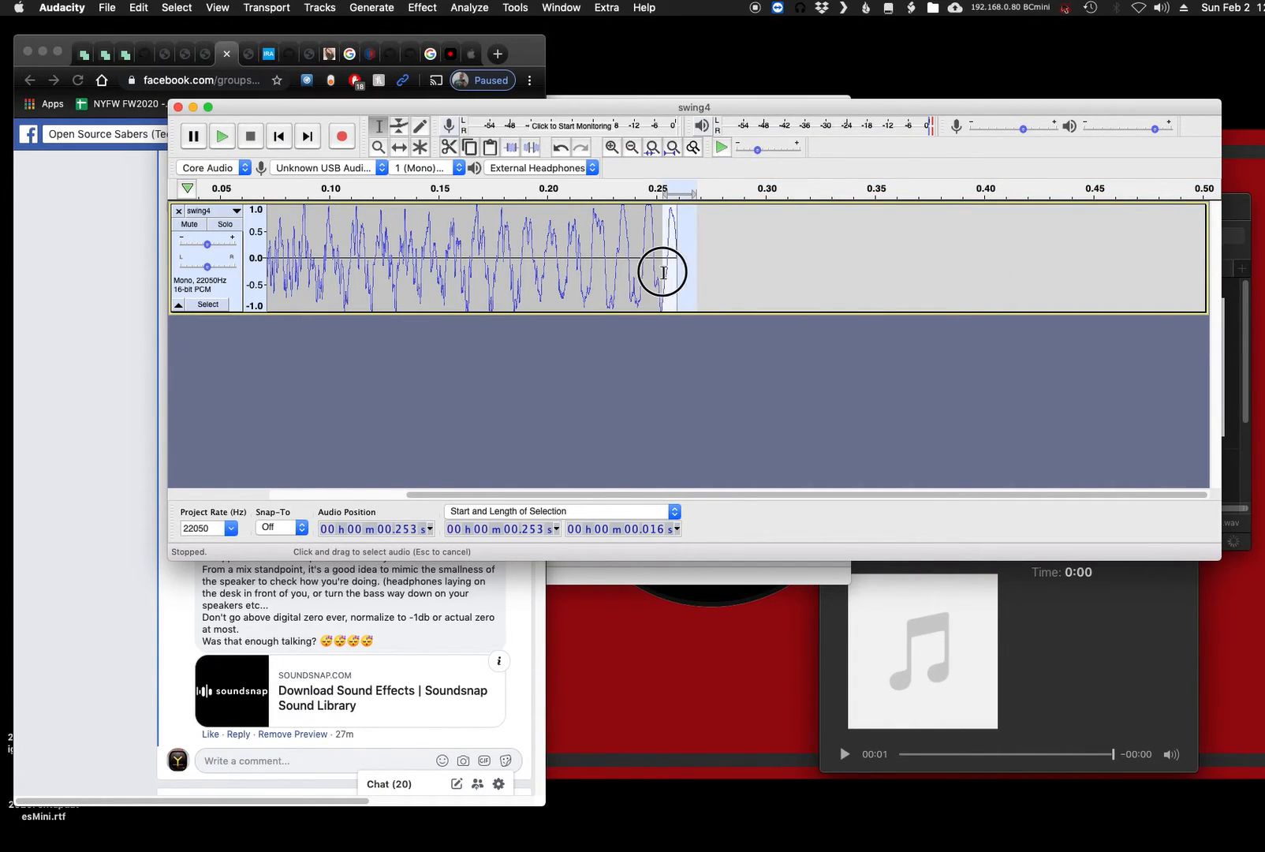
key("super+1")
key("super+1")
key("super+1")
key("super+1")
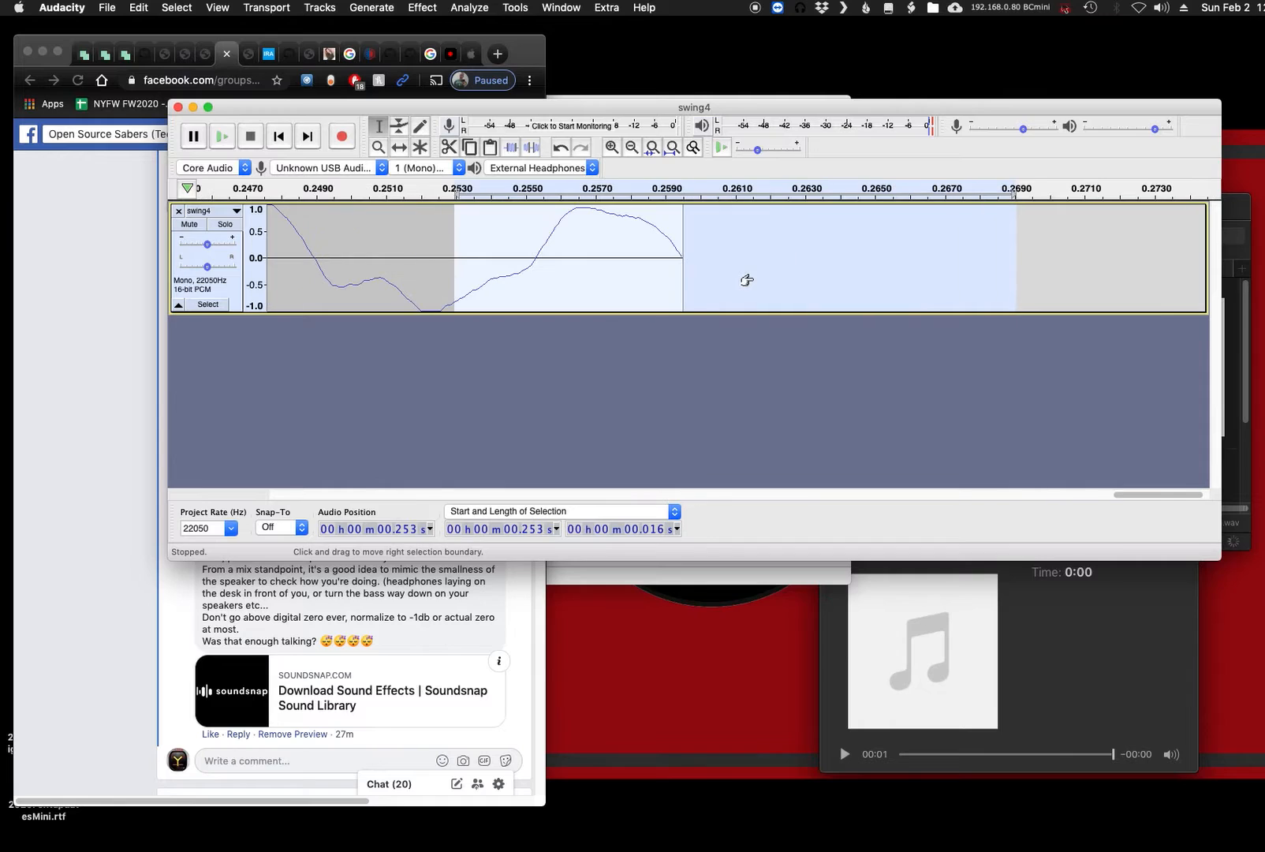
key("super+3")
key("super+3")
key("super+3")
key("super+3")
key("super+3")
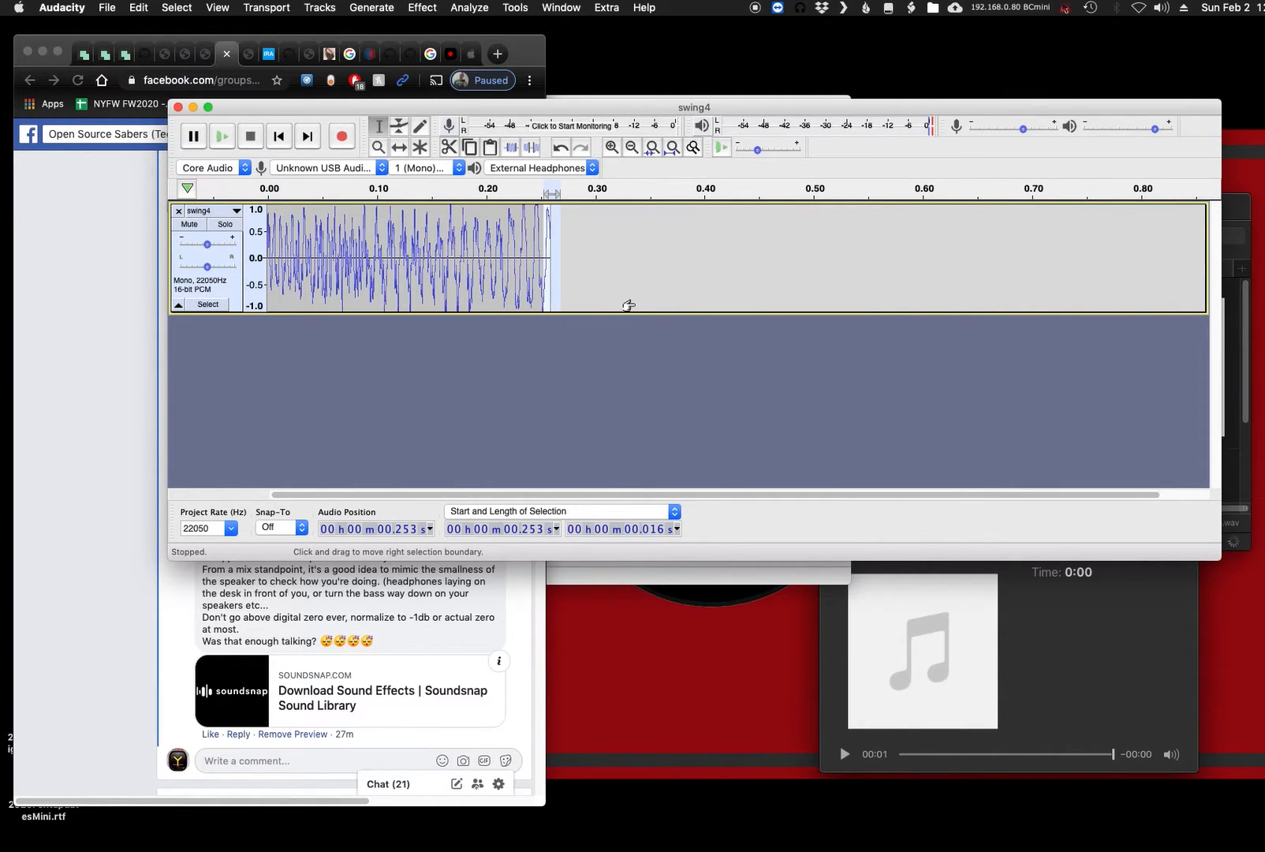
- Play the whole trimmed swing clip and widen the window to show space beyond the clip's end
key("super+e")
key("super+a")
key("super+e")
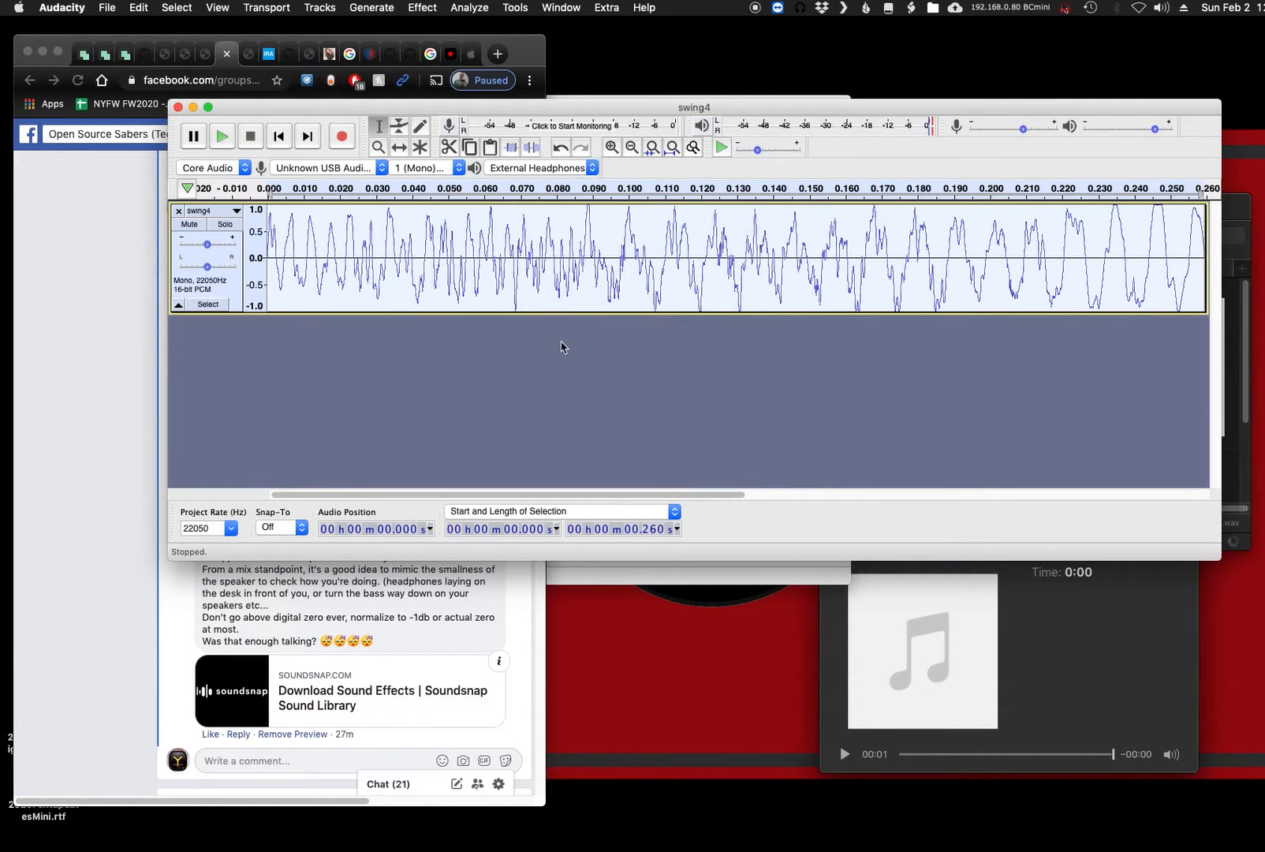
key("space")
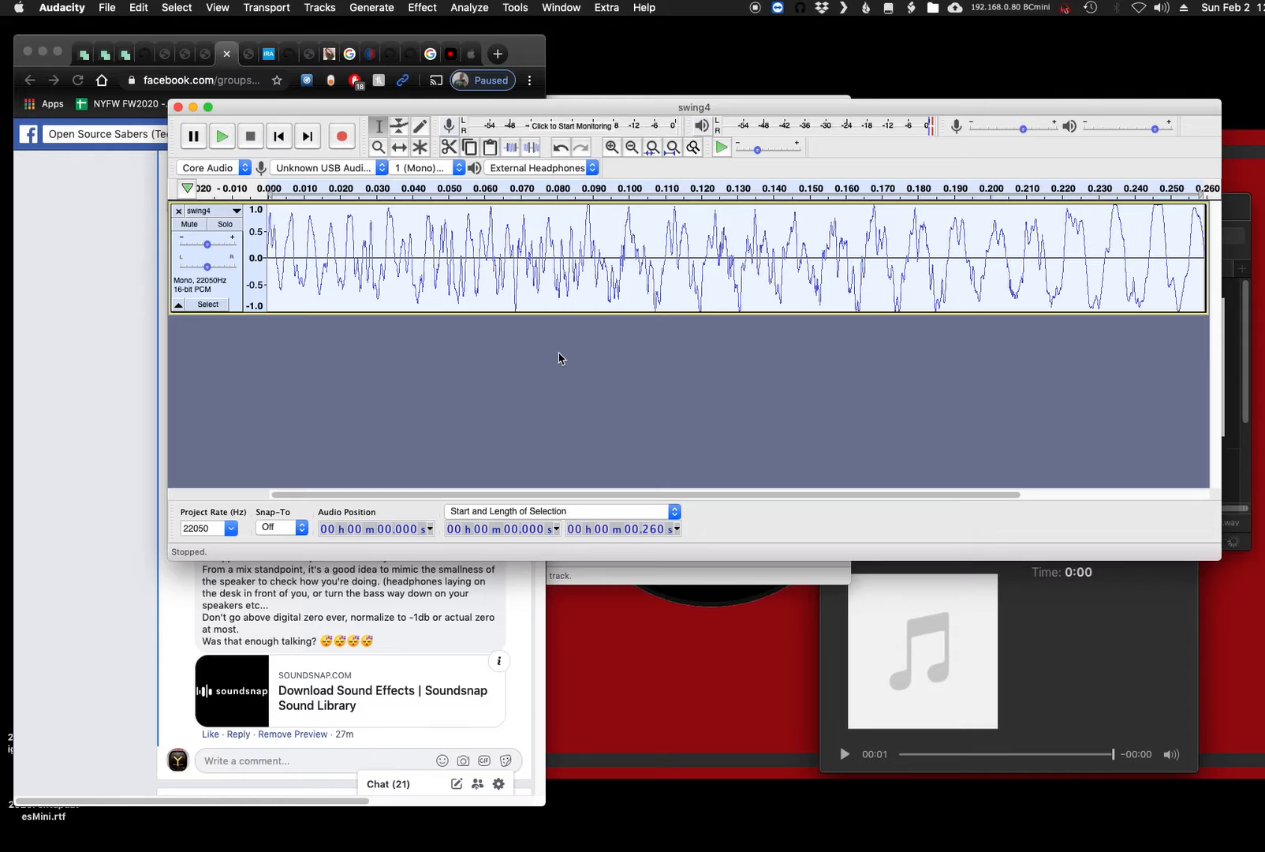
key("space")
key("space")
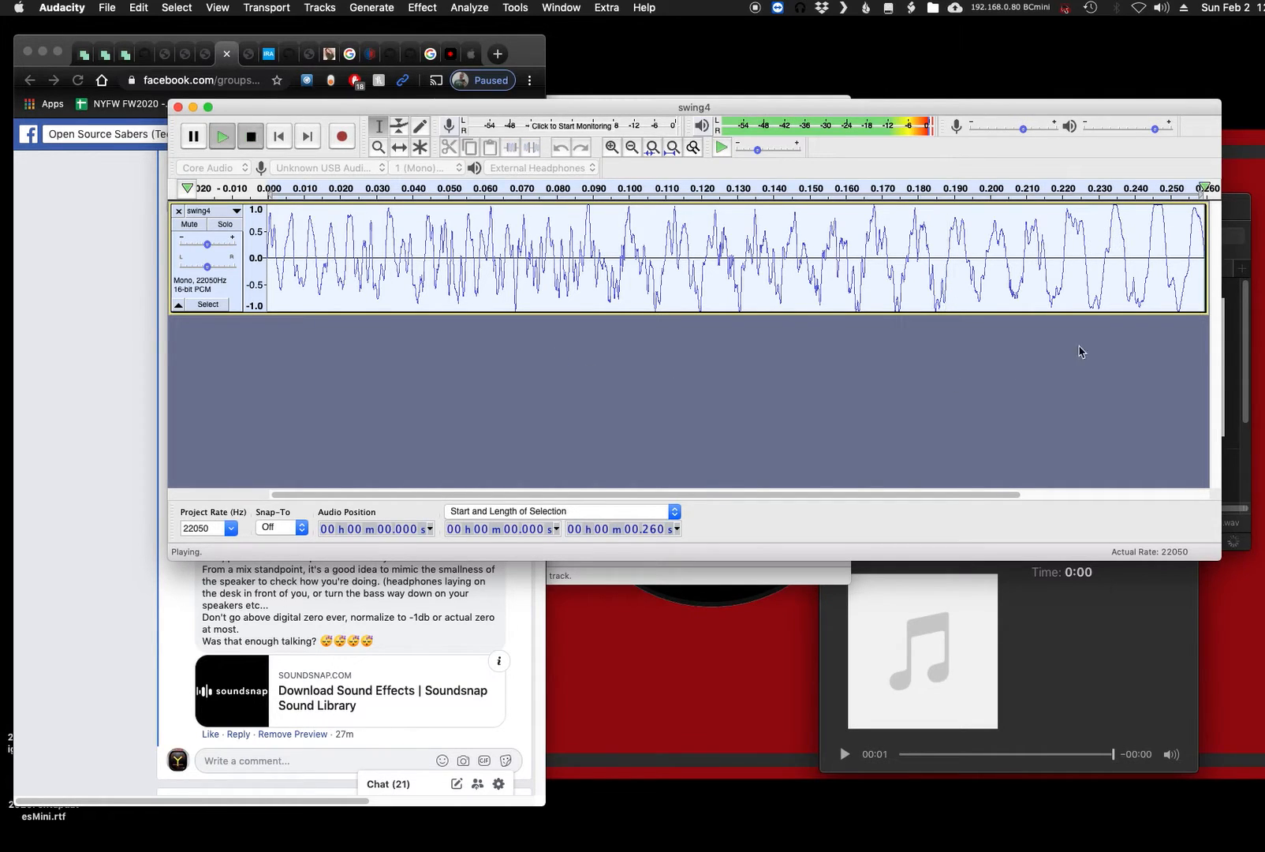
left_click_drag(1220, 362, 1262, 362)
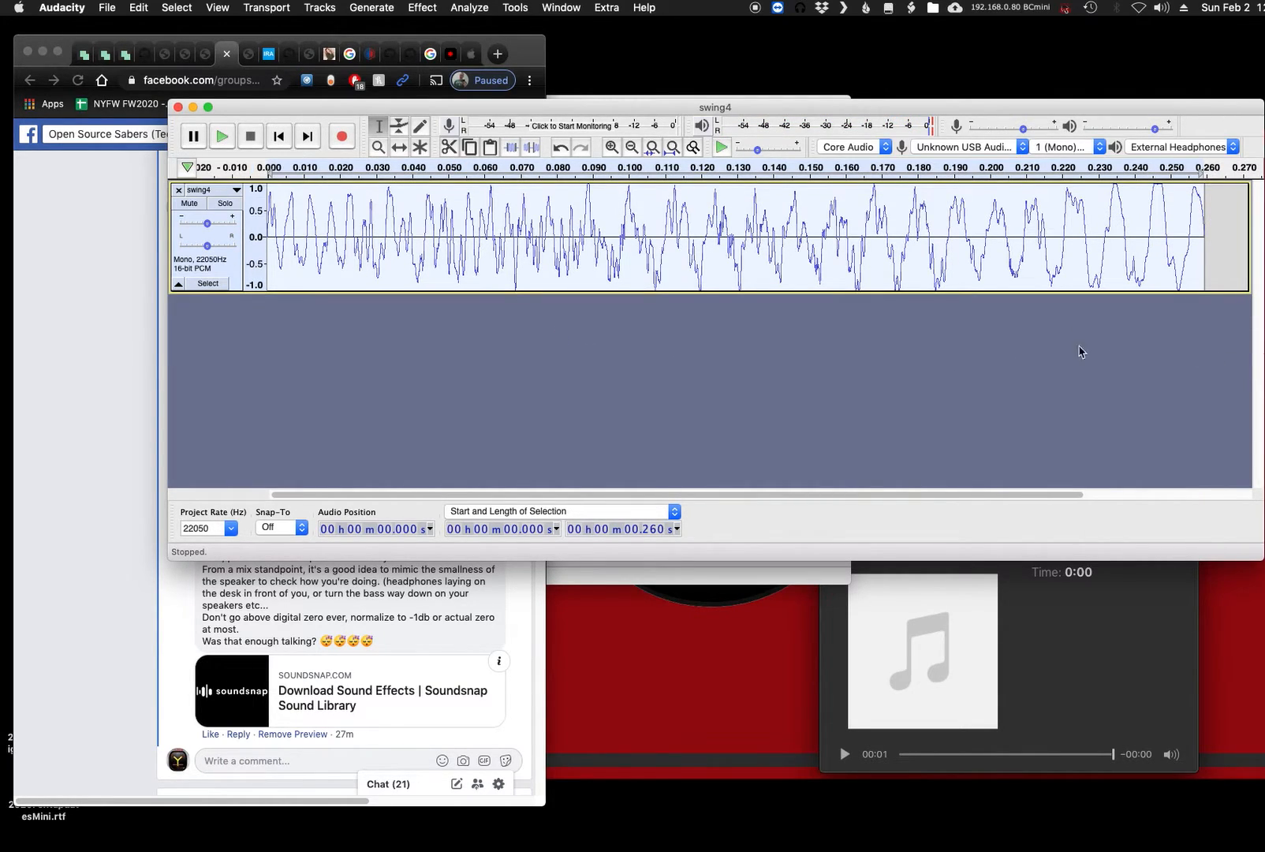
- Highlight the comment's instruction to copy the clip, paste it to its own end and flip that paste backwards
left_click(91, 376)
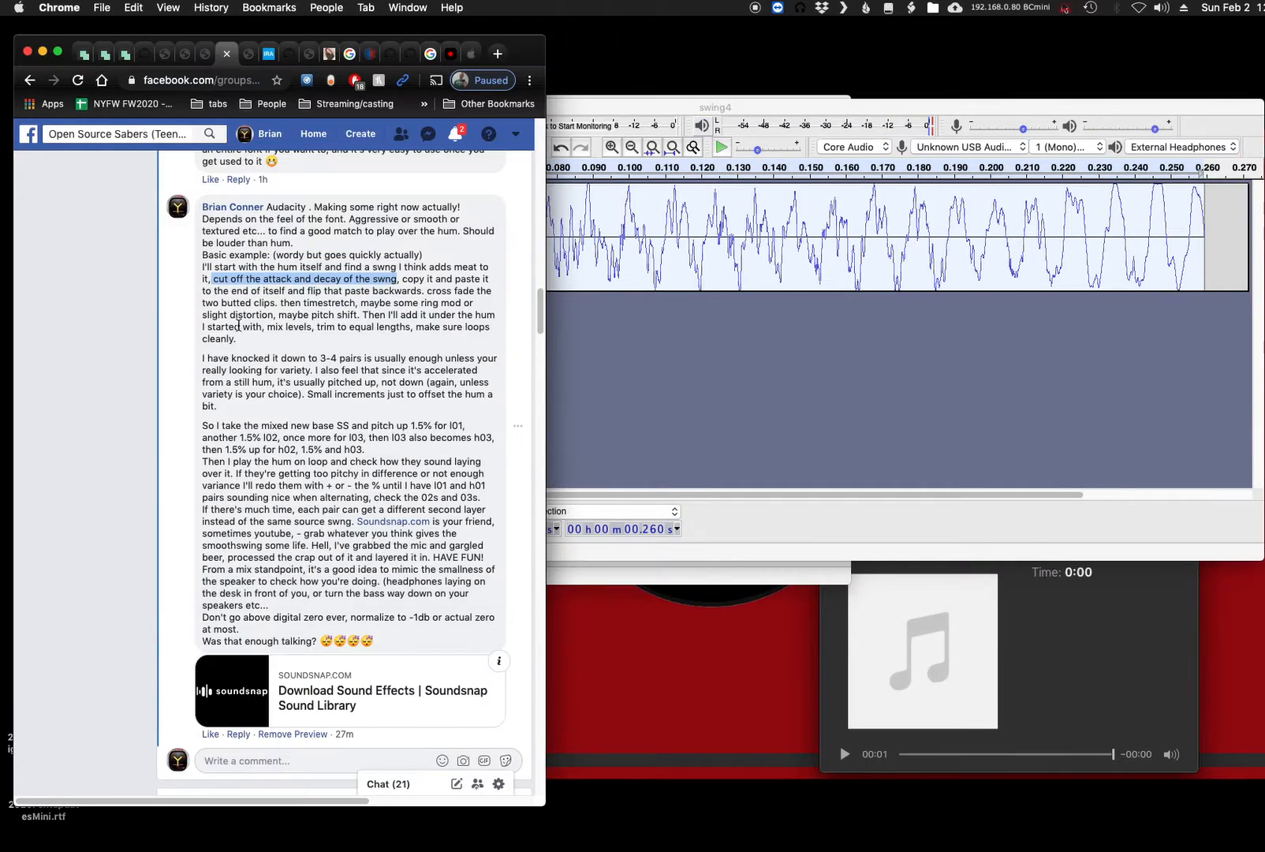
left_click(393, 282)
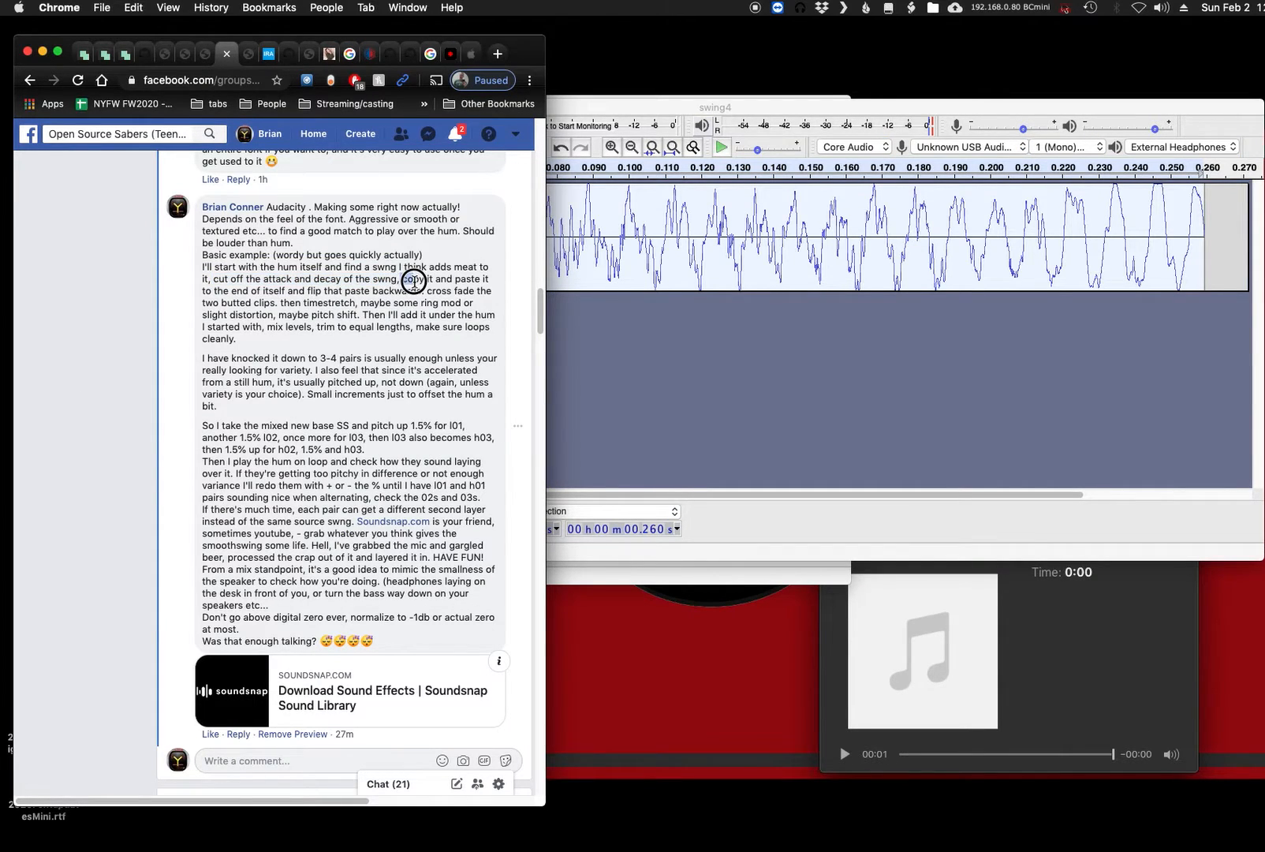
mouse_move(402, 280)
left_mouse_down()
mouse_move(248, 288)
mouse_move(424, 291)
left_mouse_up()
- Switch to Audacity and paste a copy of the trimmed swing clip at its own end, at 0.260 s
left_click(587, 339)
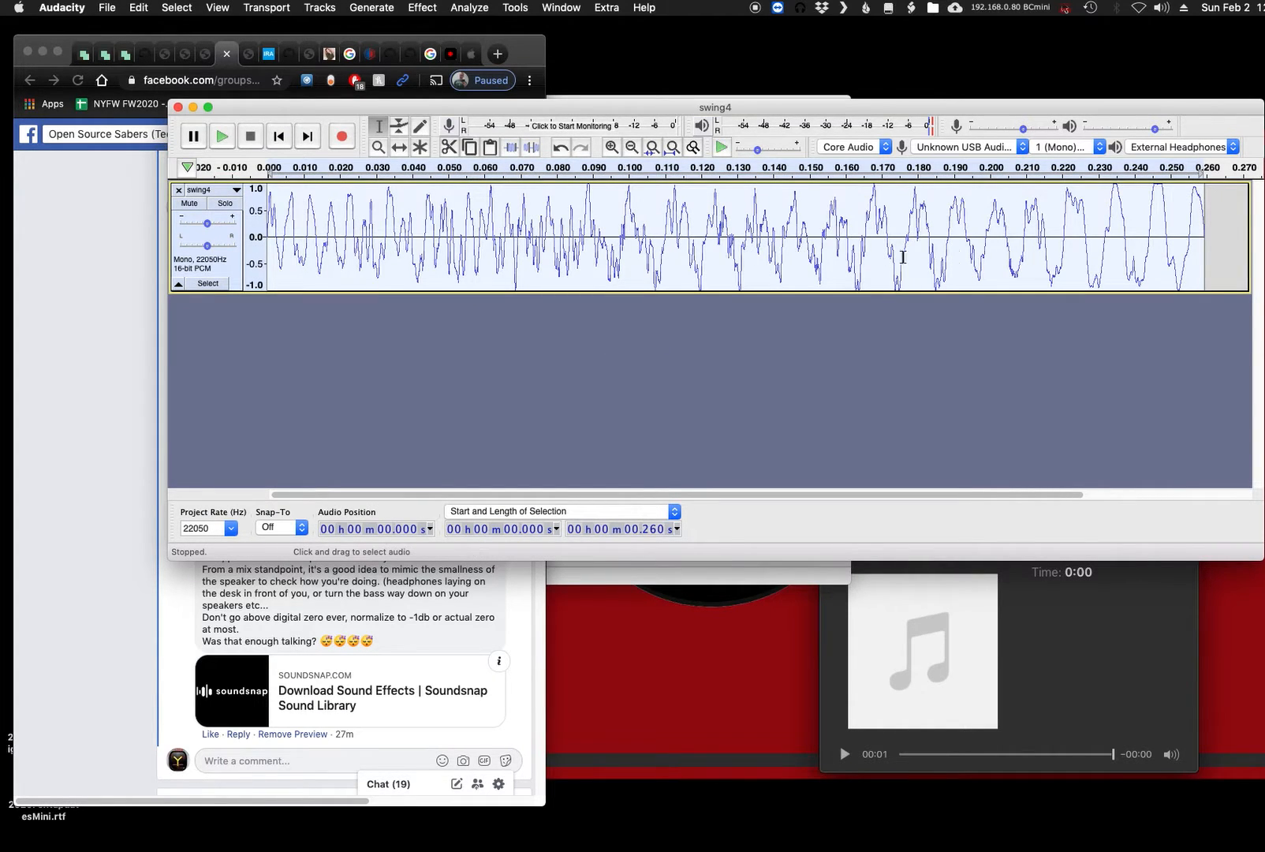
left_click(1220, 262)
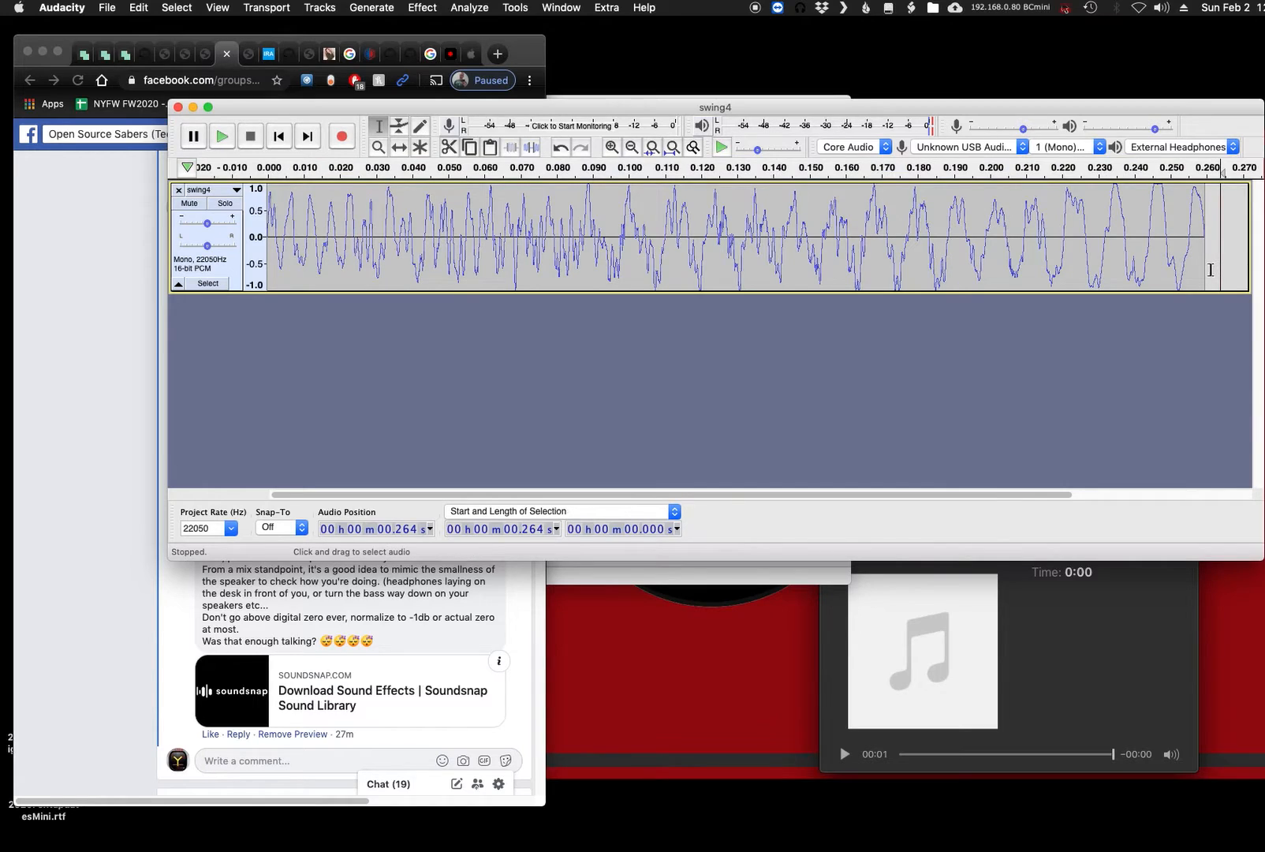
left_click(1204, 271)
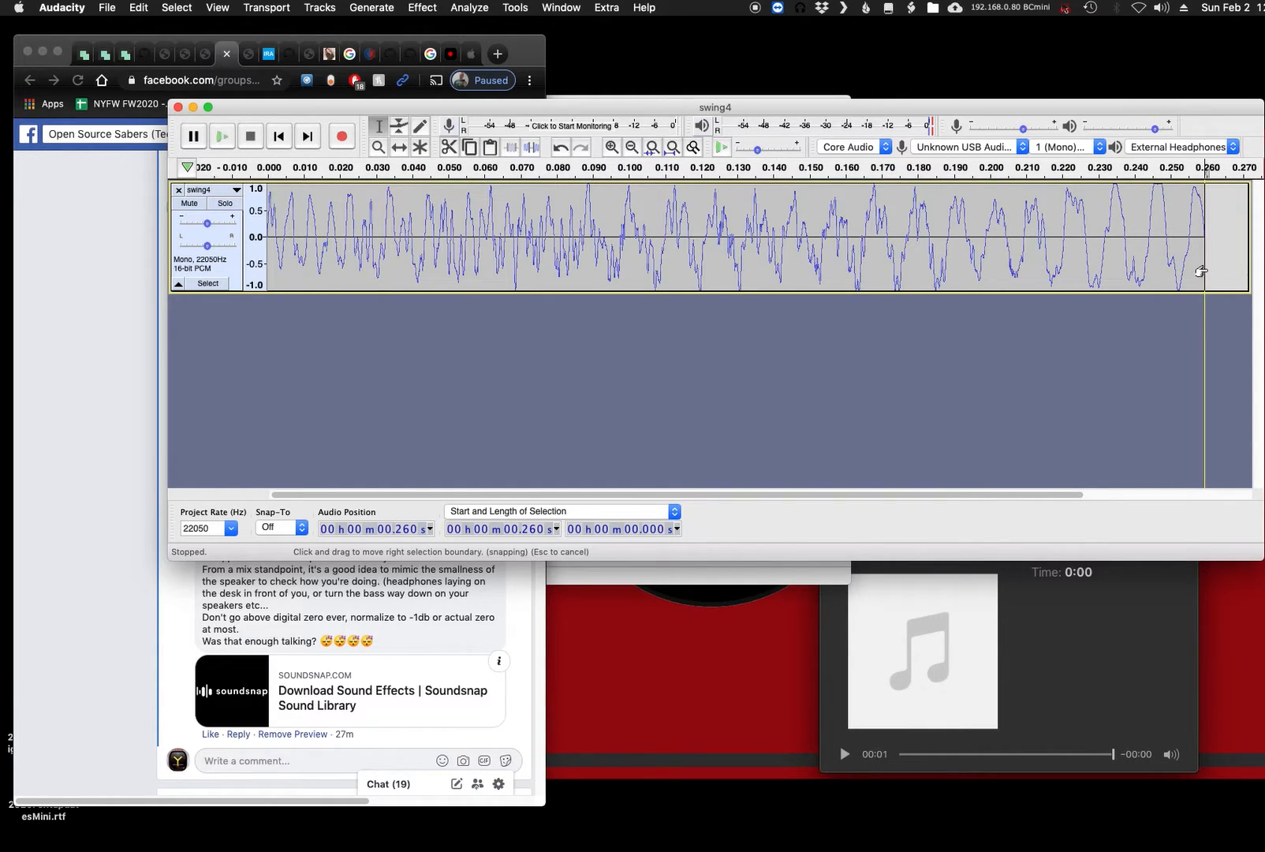
key("cmd+v")
- Reverse the pasted copy of the swing clip so it runs backwards
left_click_drag(662, 494, 1045, 494)
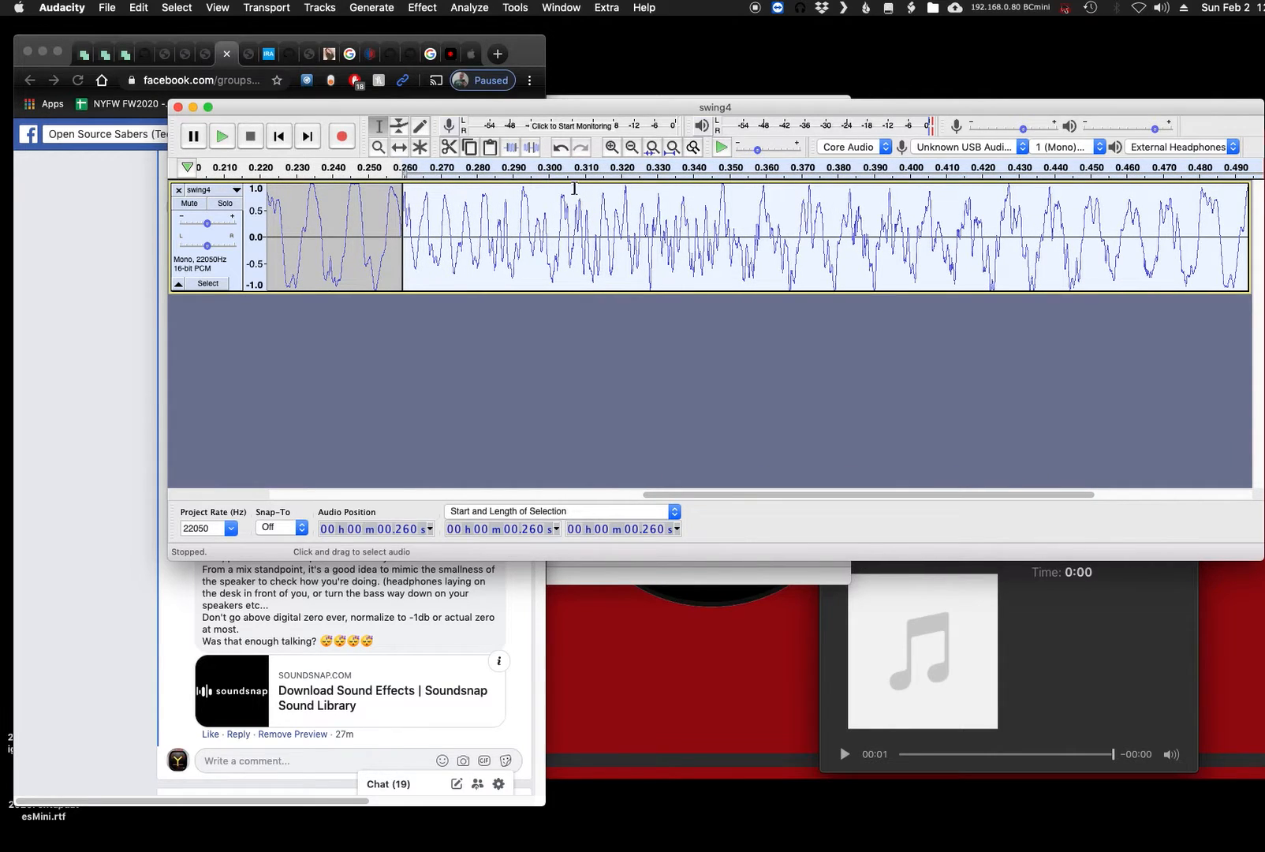
left_click(432, 8)
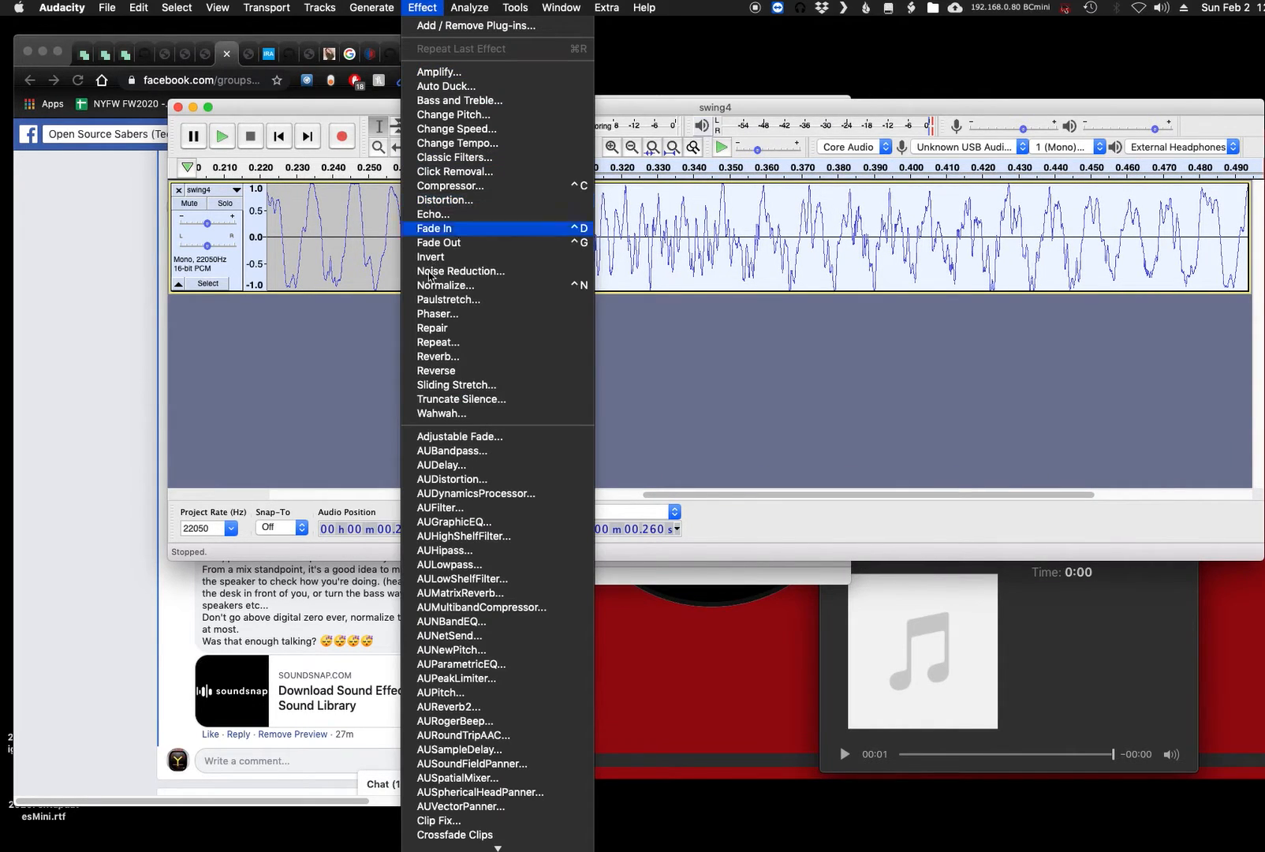
left_click(473, 371)
- Crossfade the join between the two butted clips over about 0.039 s, starting at 0.242 s
left_click_drag(669, 495, 587, 341)
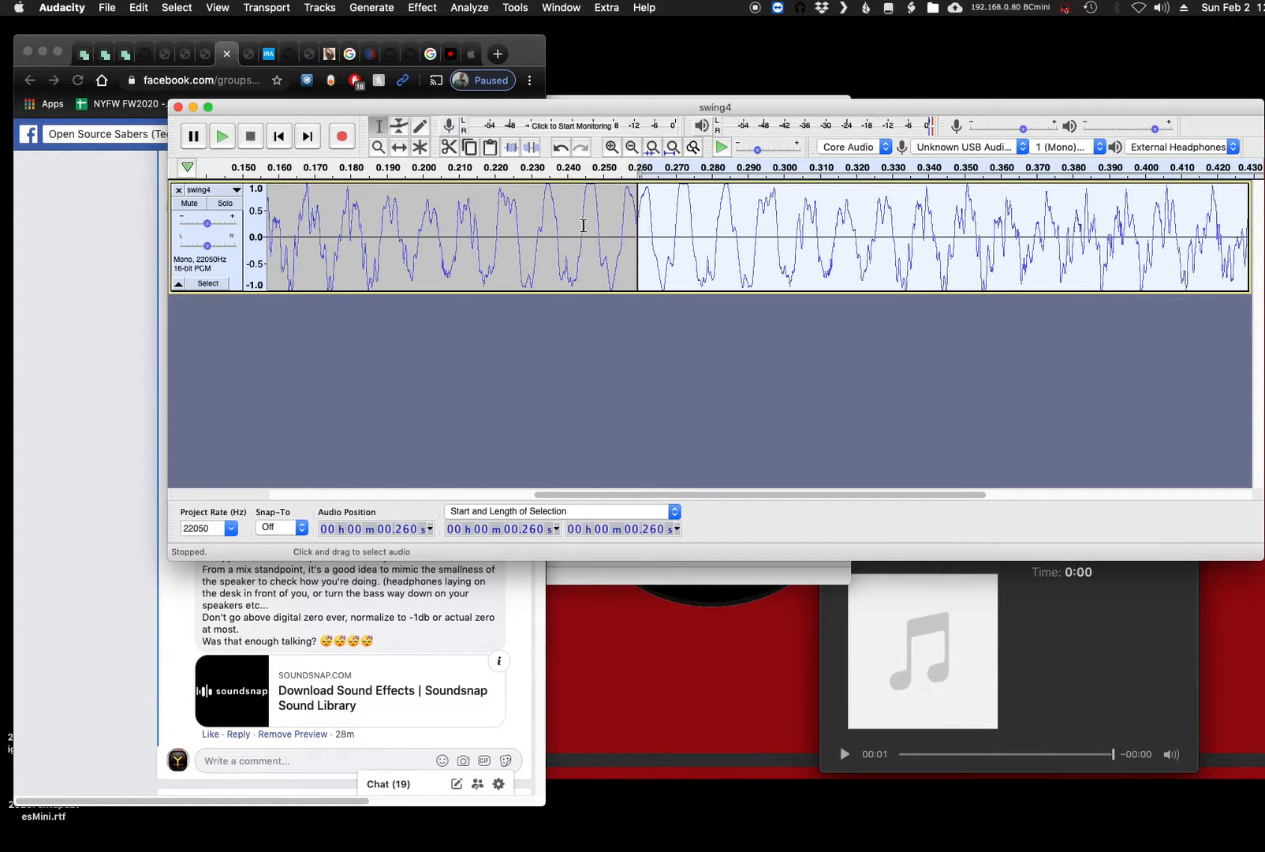
left_click_drag(575, 217, 713, 234)
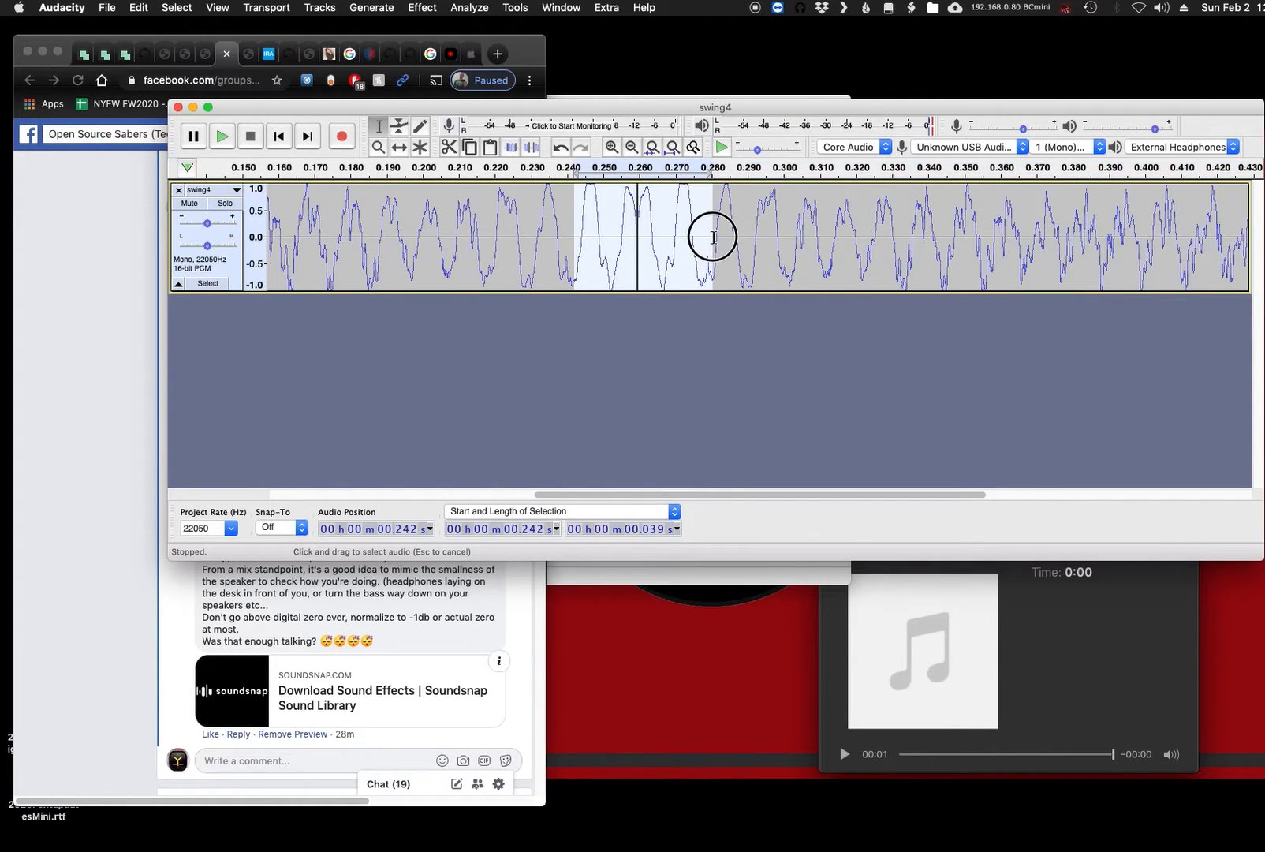
left_click(422, 8)
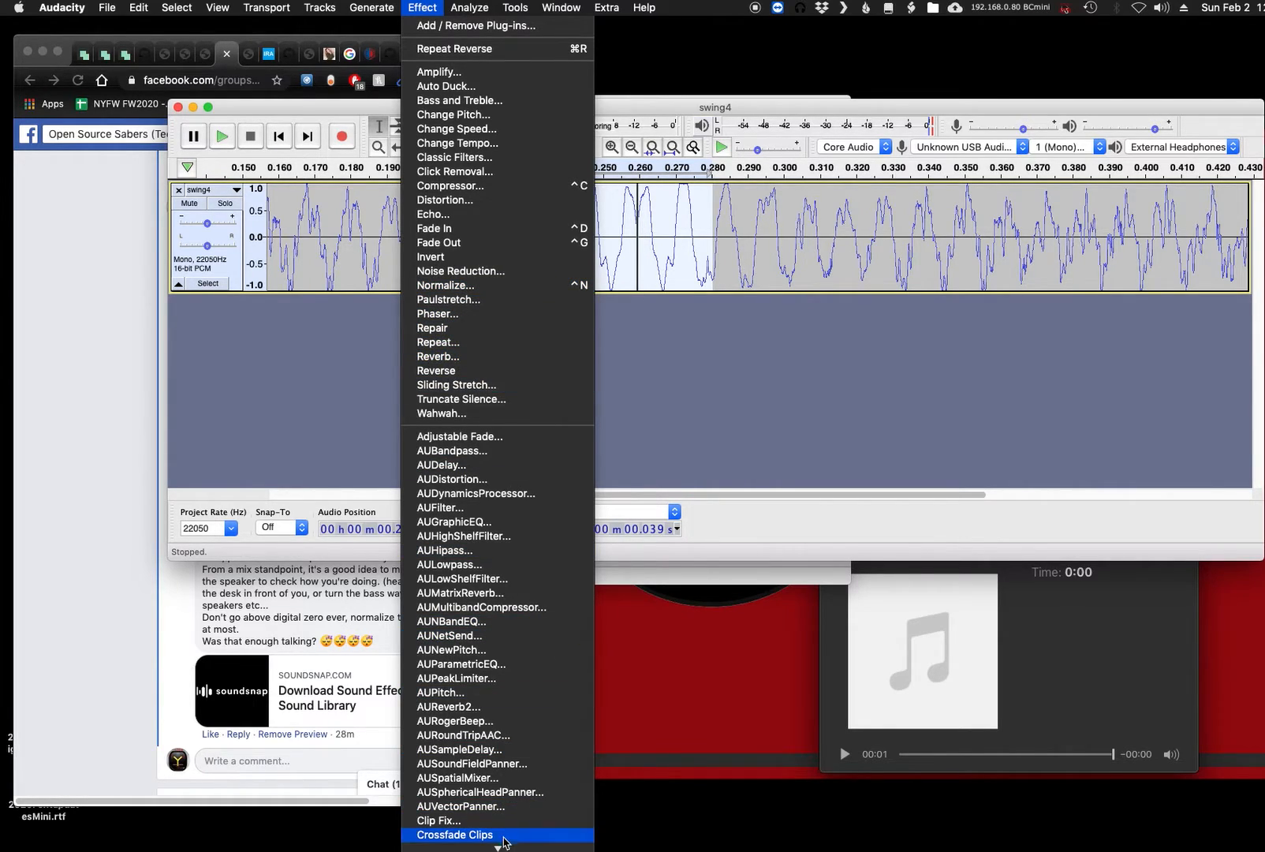
left_click(504, 839)
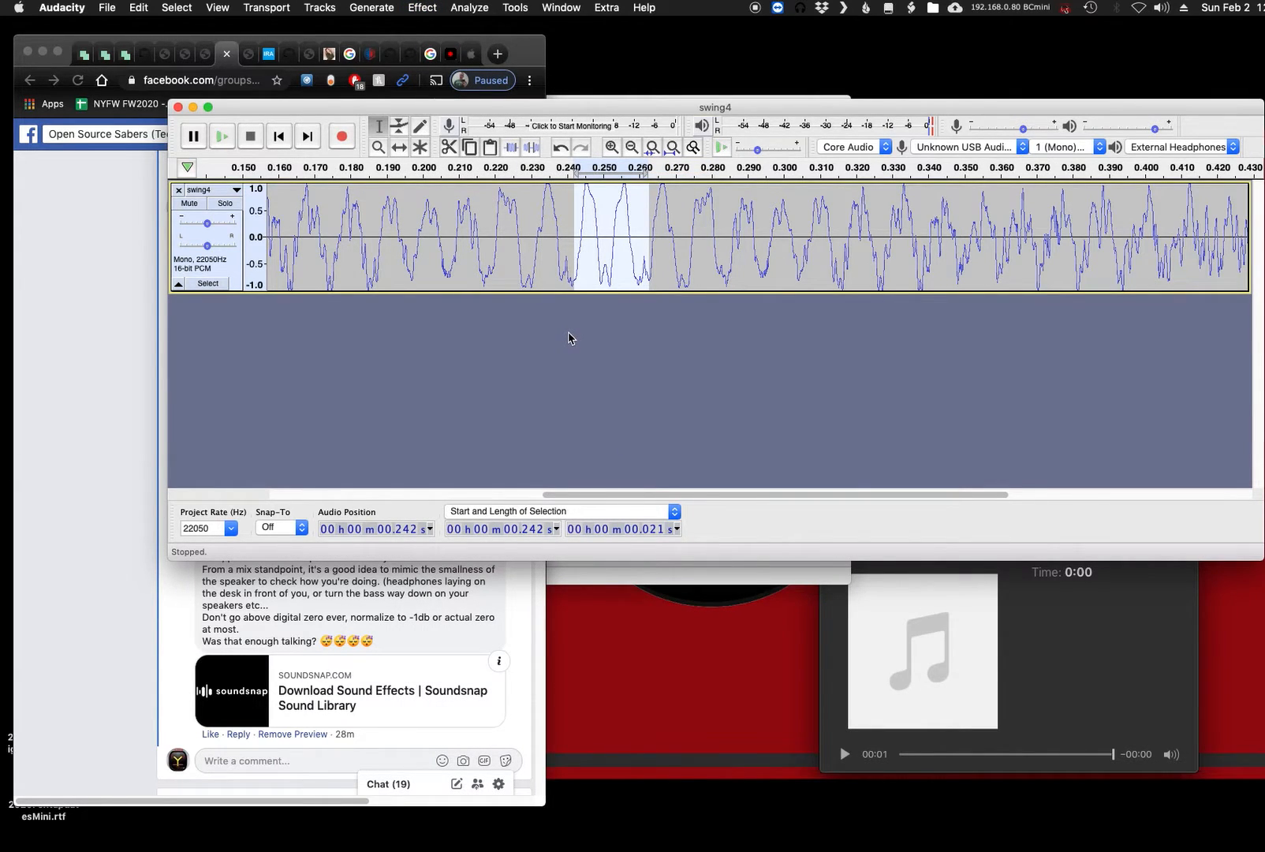
- Fit the whole joined clip in the window and play it as a loop
key("super+a")
key("super+f")
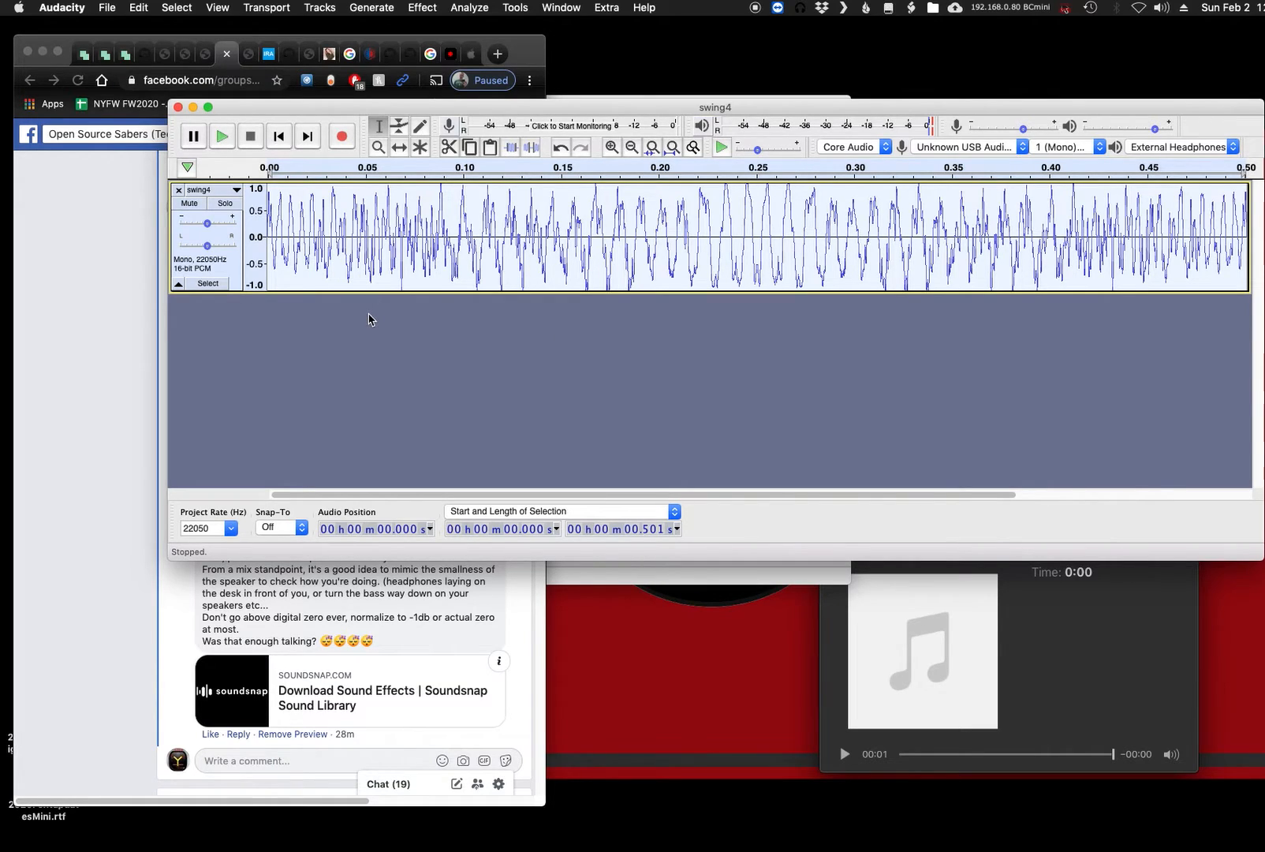
key("shift")
key("shift+space")
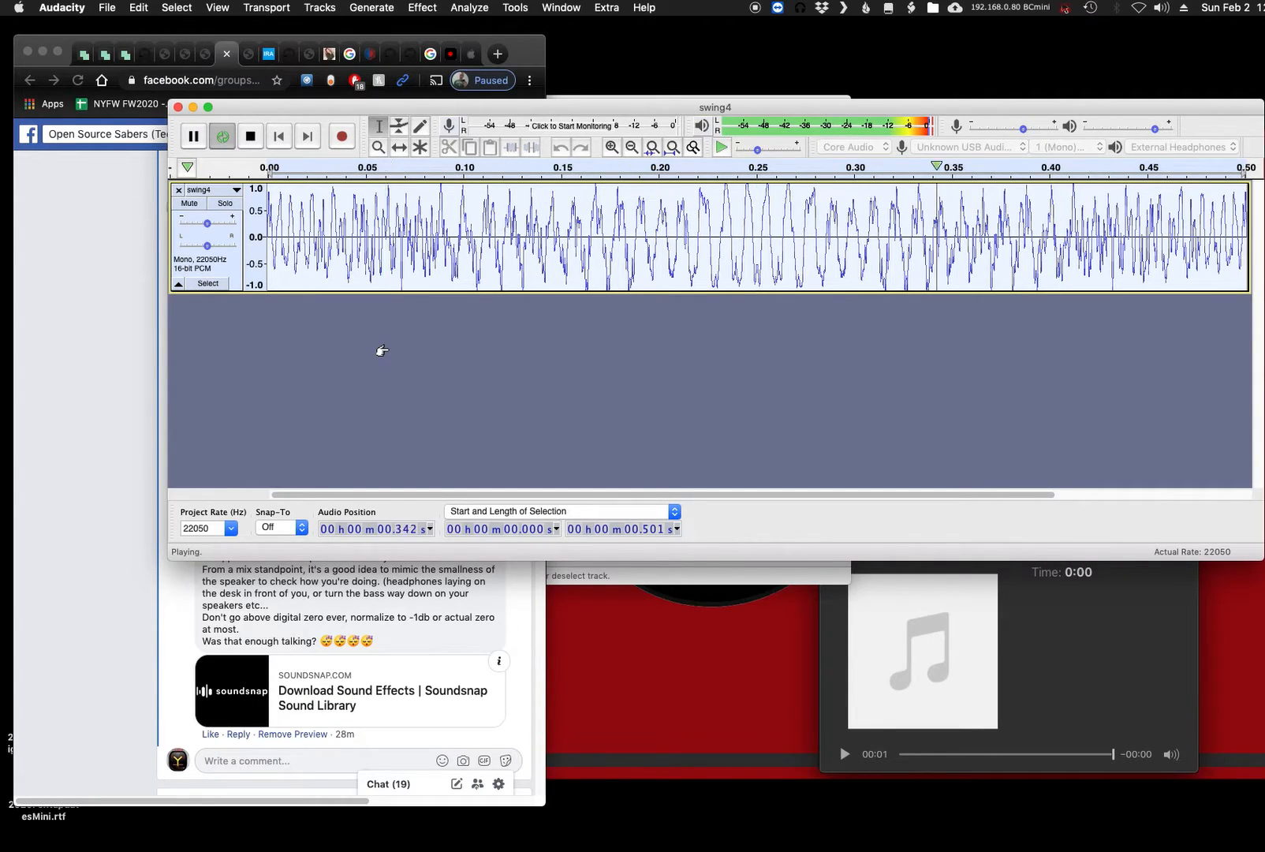
key("space")
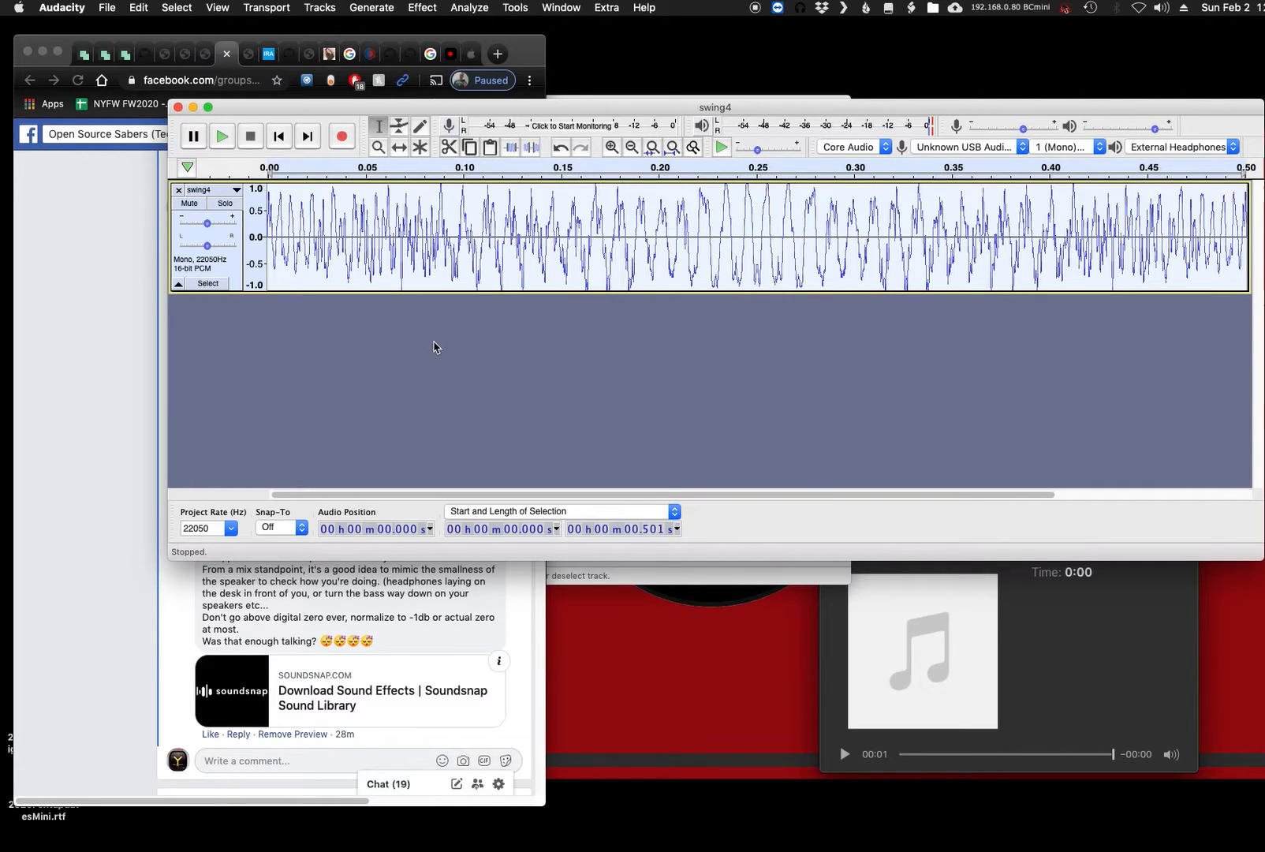
- Switch to Chrome, highlight the comment's advice on crossfading, timestretching and ring mod or slight distortion, and return to Audacity
left_click(131, 282)
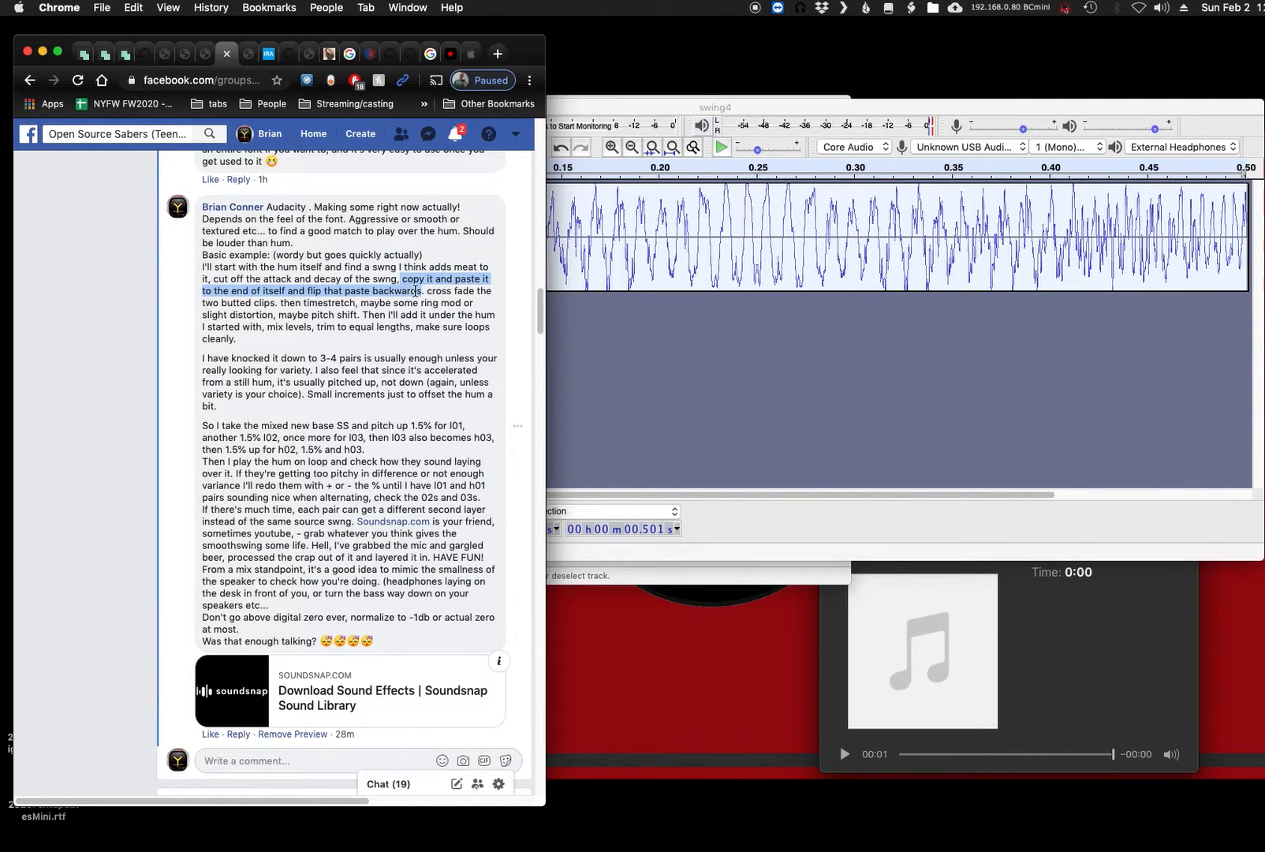
left_click_drag(428, 294, 273, 315)
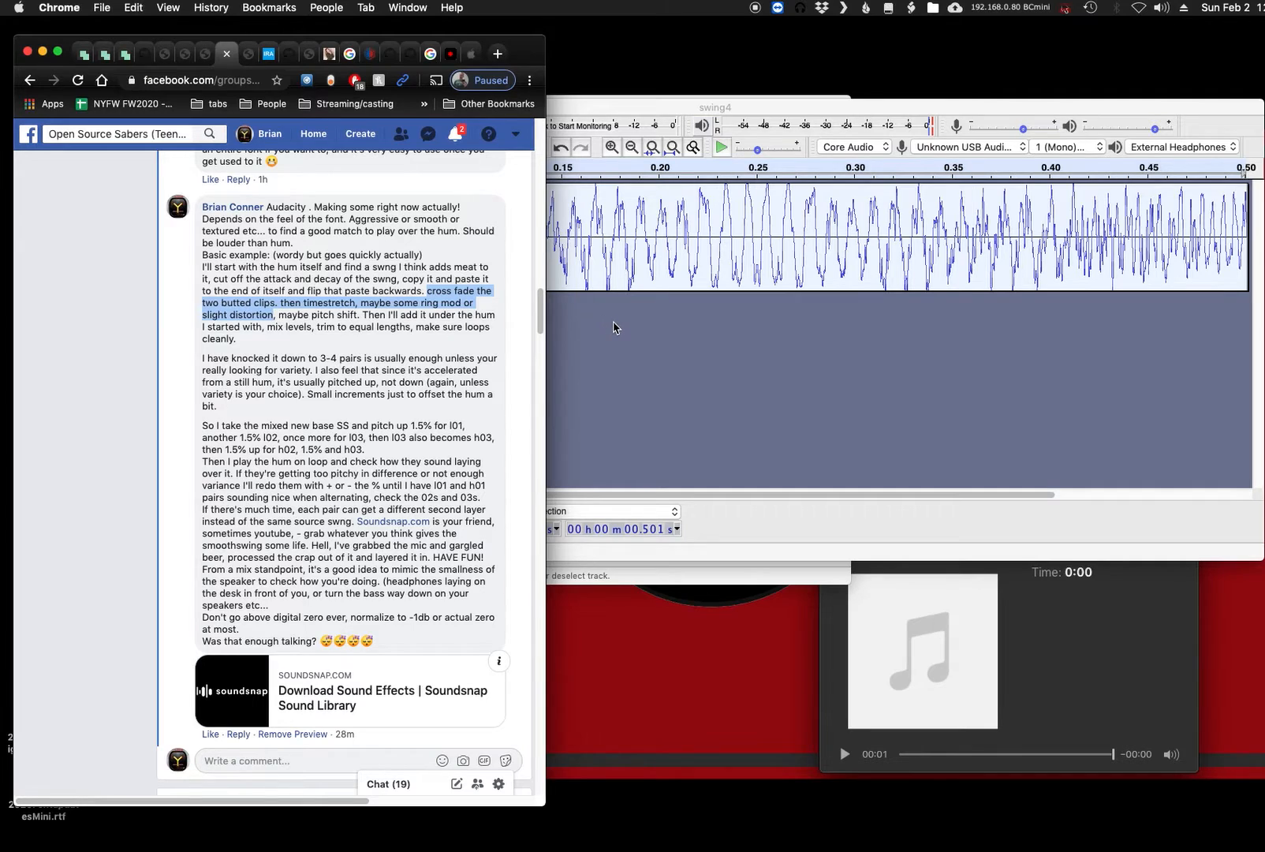
left_click(614, 327)
- Preview a Change Tempo of -50% on the whole joined swing clip
left_click(562, 274)
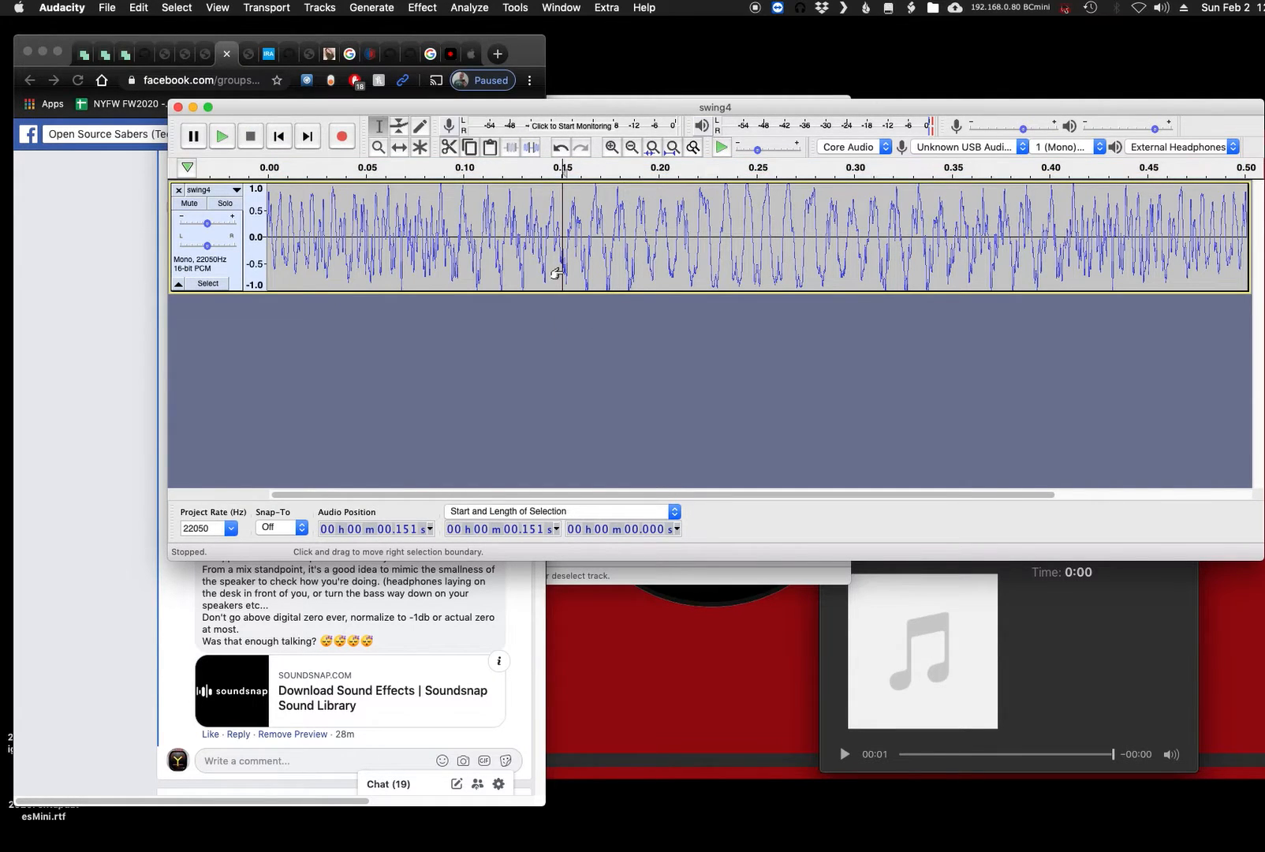
key("super+a")
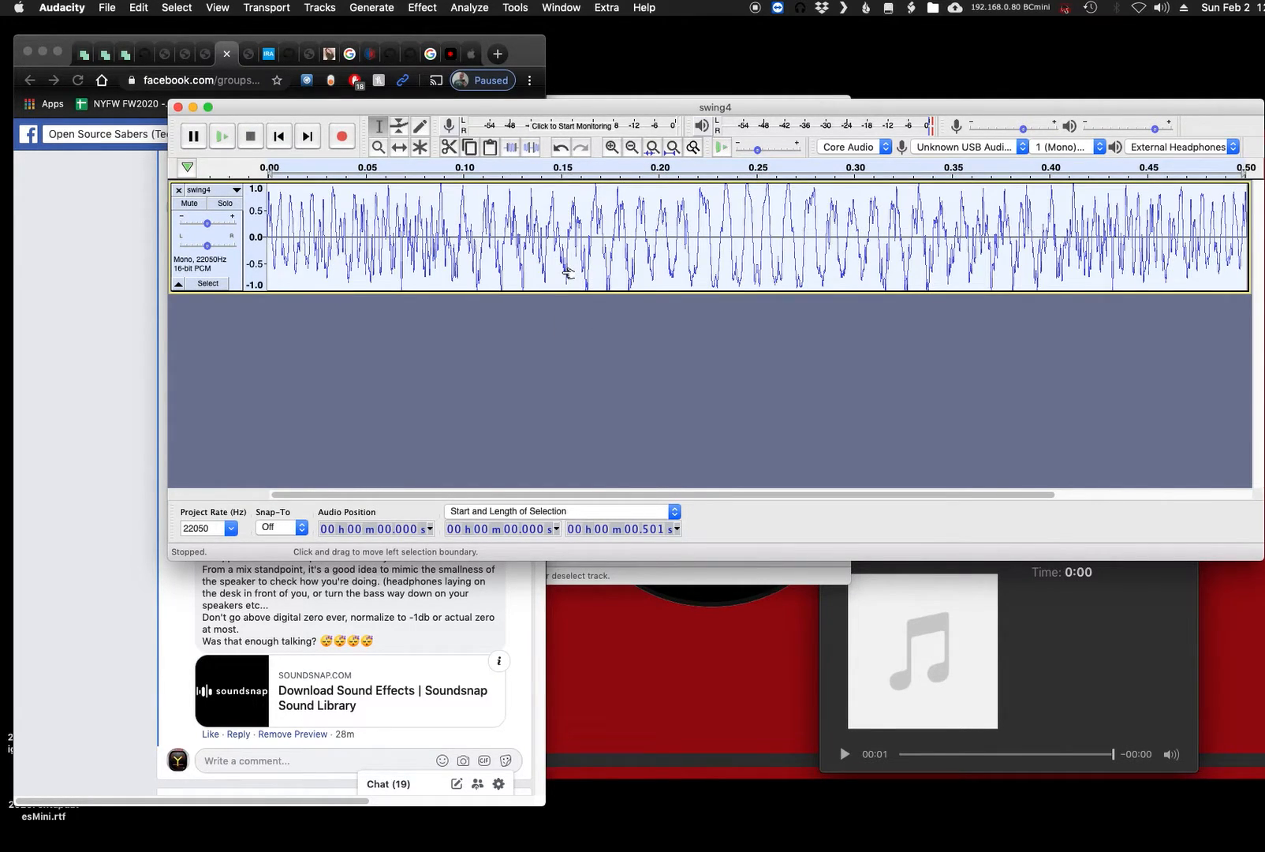
left_click(418, 9)
left_click(466, 143)
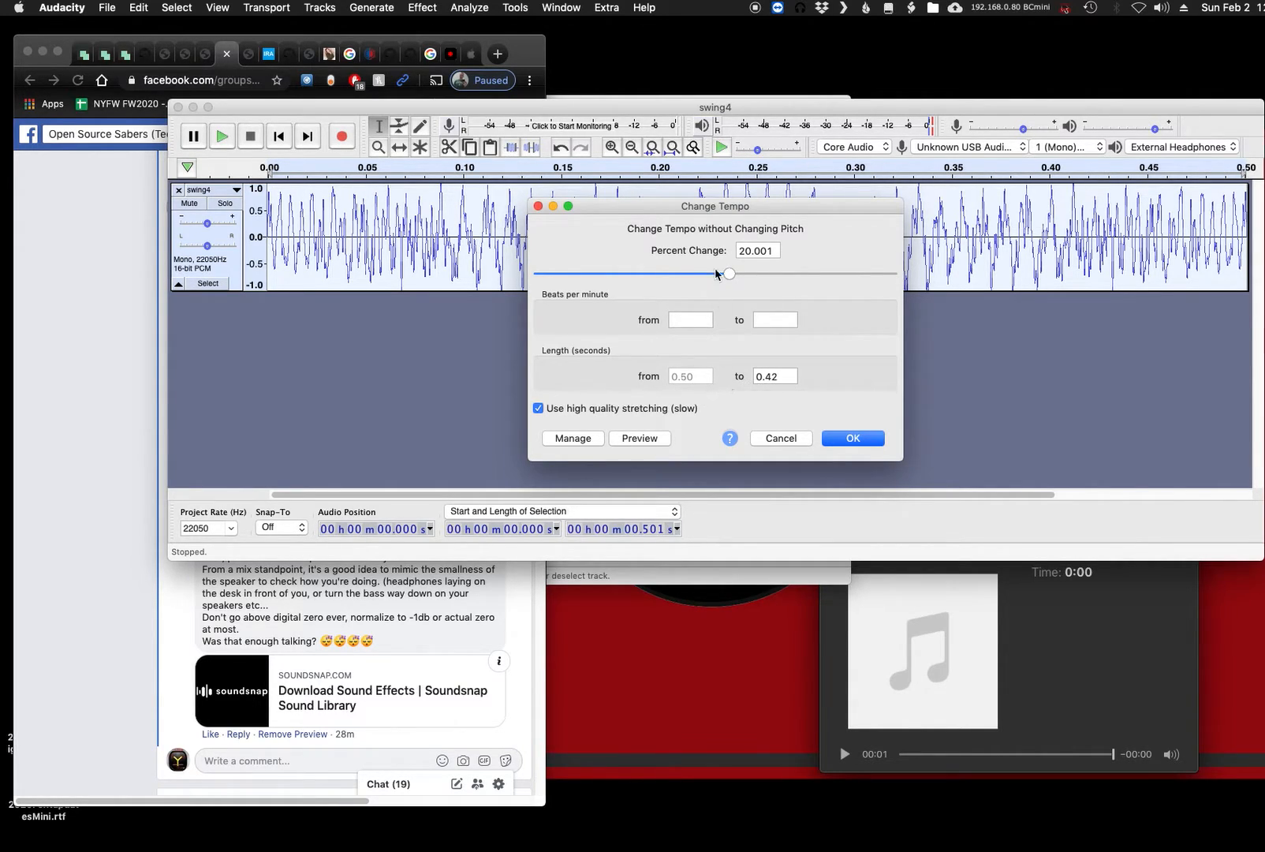
left_click_drag(730, 277, 621, 270)
left_click(634, 440)
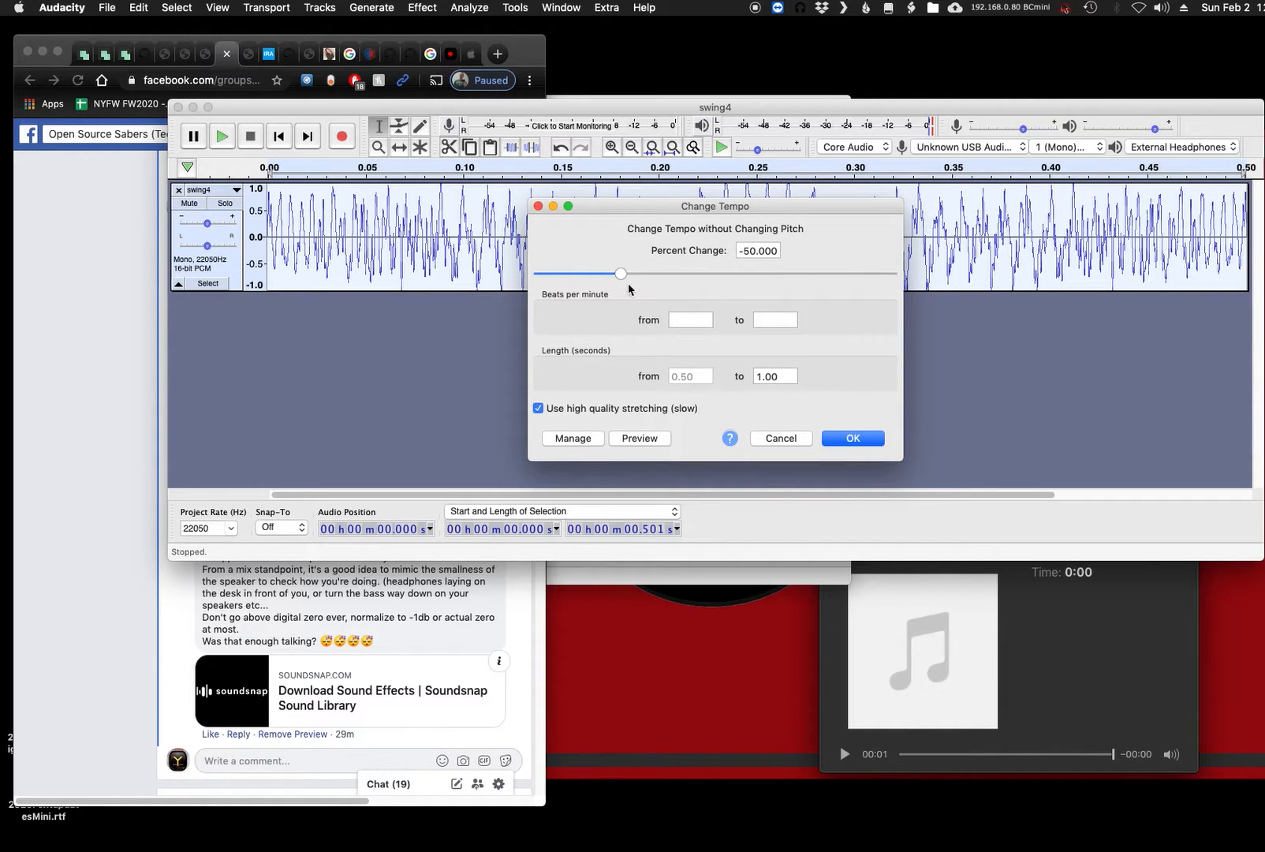
- Preview the tempo change at -85% and stop the playback
left_click_drag(620, 275, 556, 278)
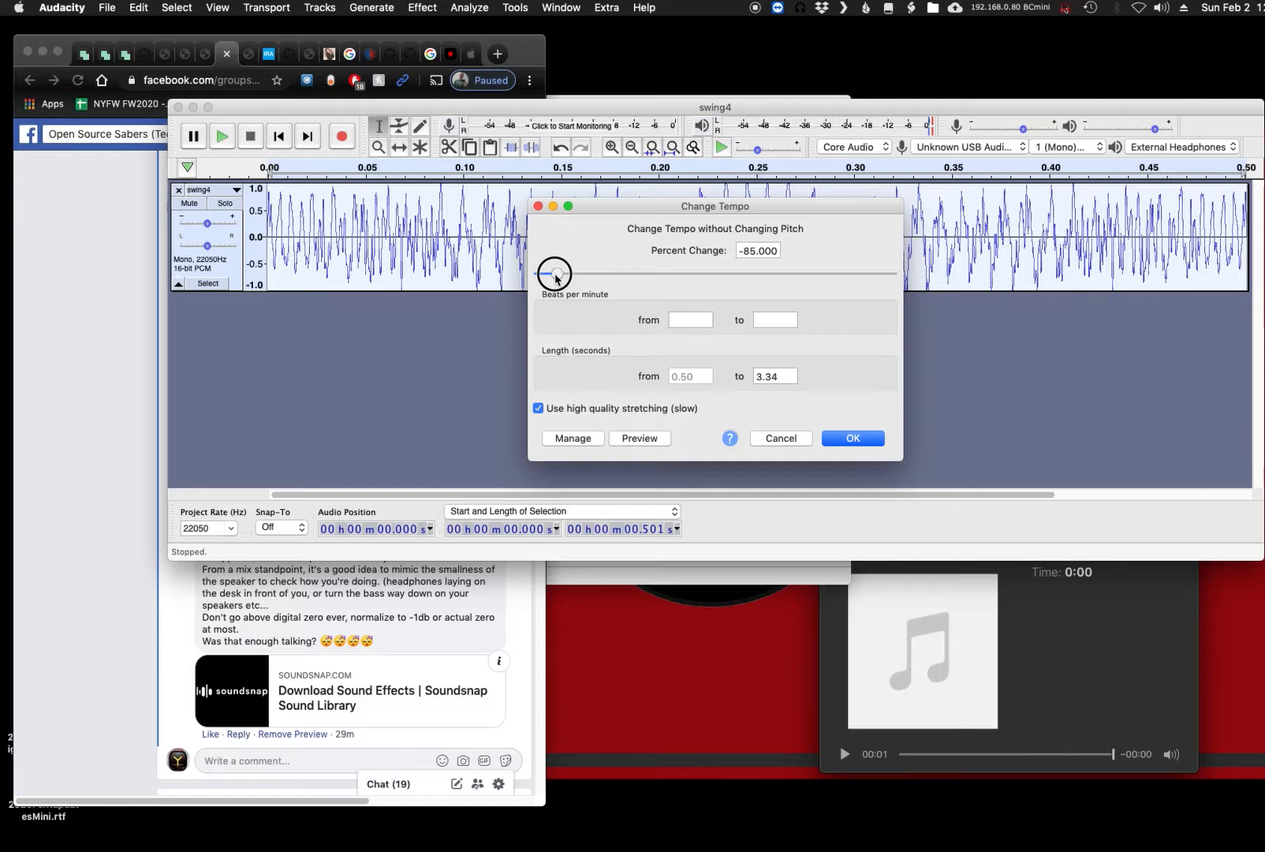
left_click(645, 440)
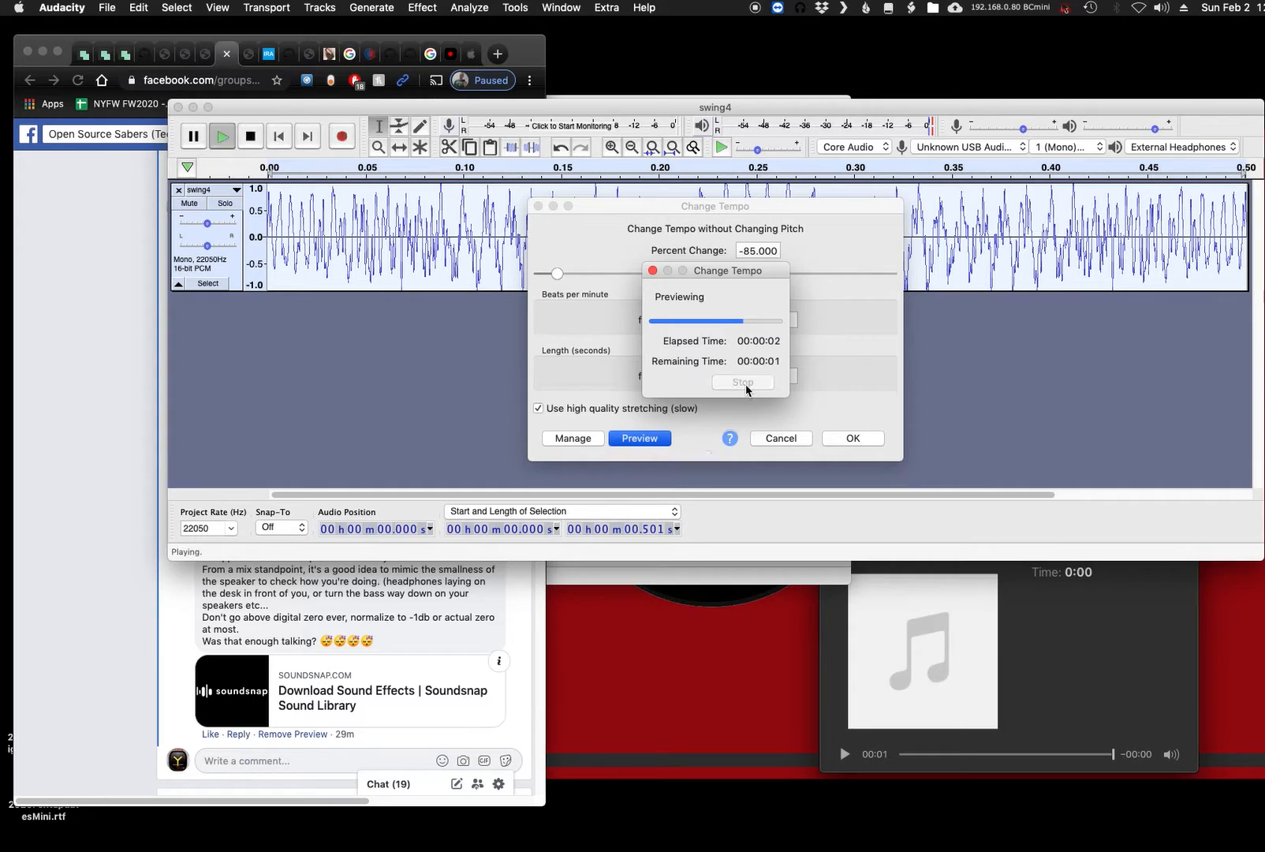
left_click(743, 384)
- Set the tempo change back to -50%, preview it and apply it to the whole clip
left_click_drag(564, 276, 620, 273)
left_click(639, 440)
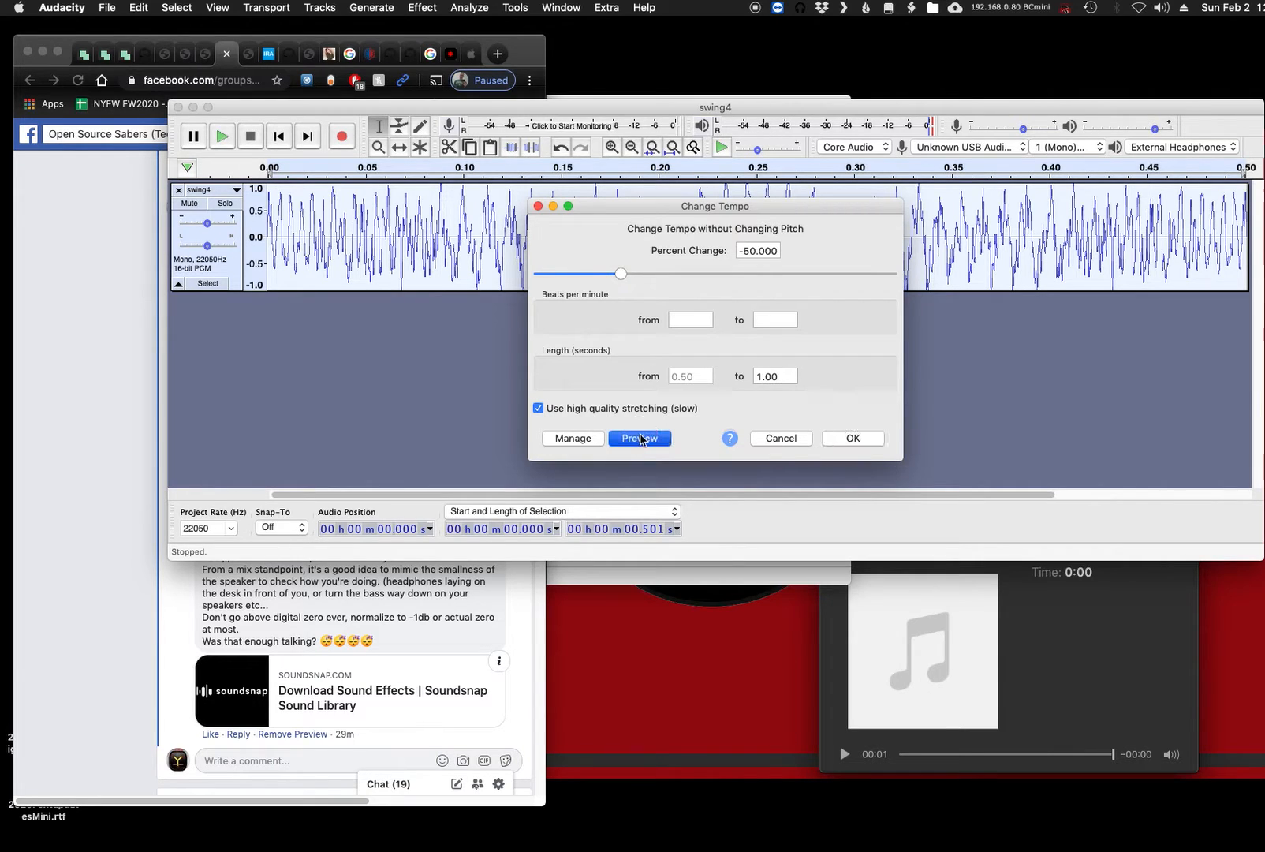
left_click(841, 440)
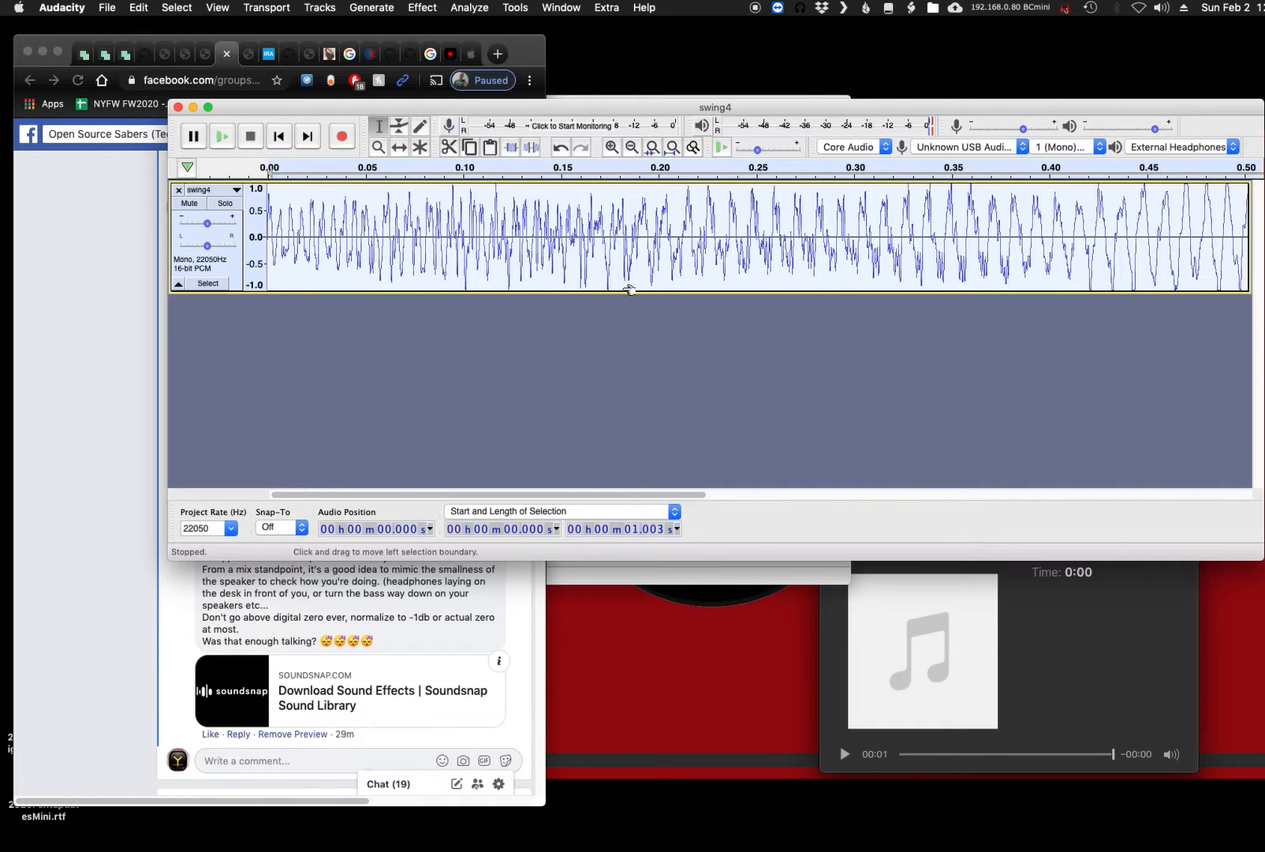
- Preview a second tempo change of -50% without applying it, and undo the first one
left_click(422, 7)
left_click(497, 146)
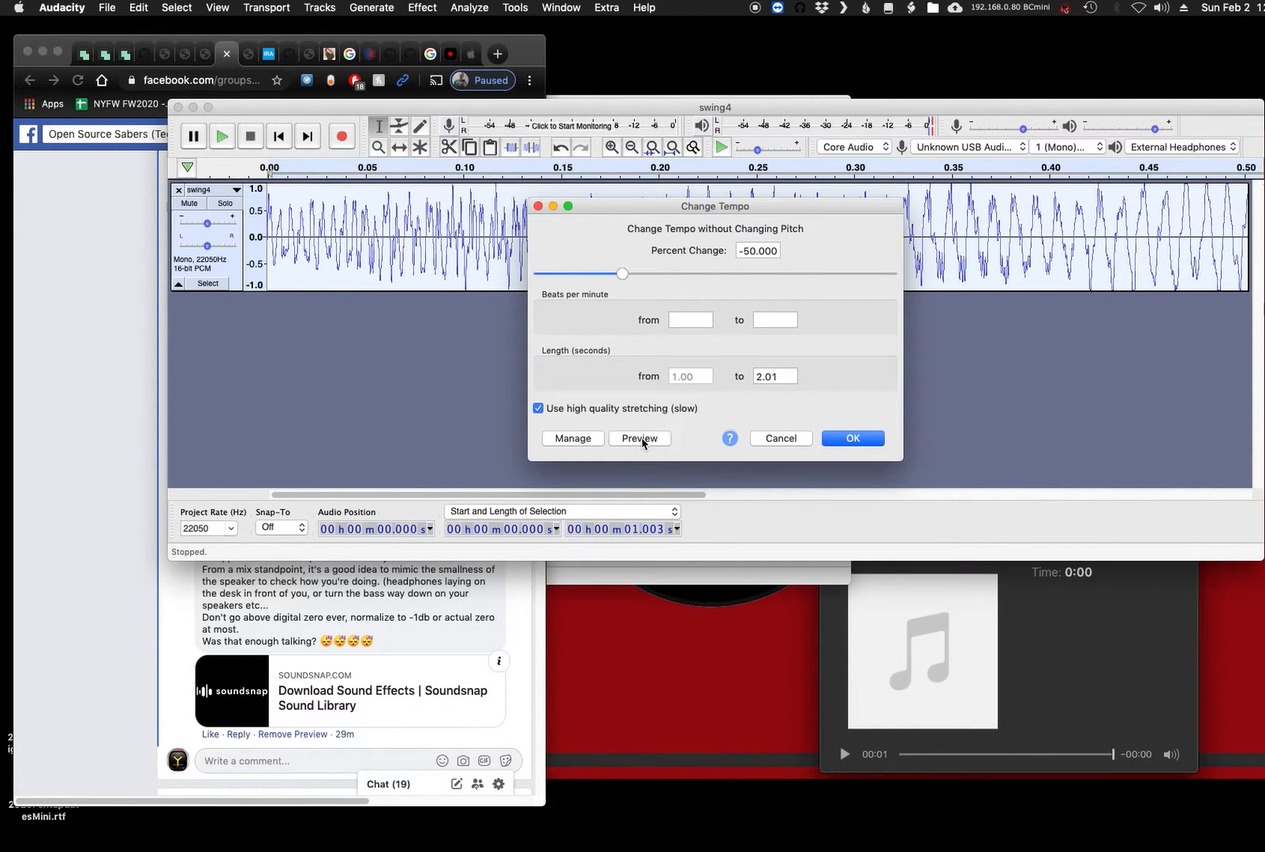
left_click(641, 438)
left_click(795, 440)
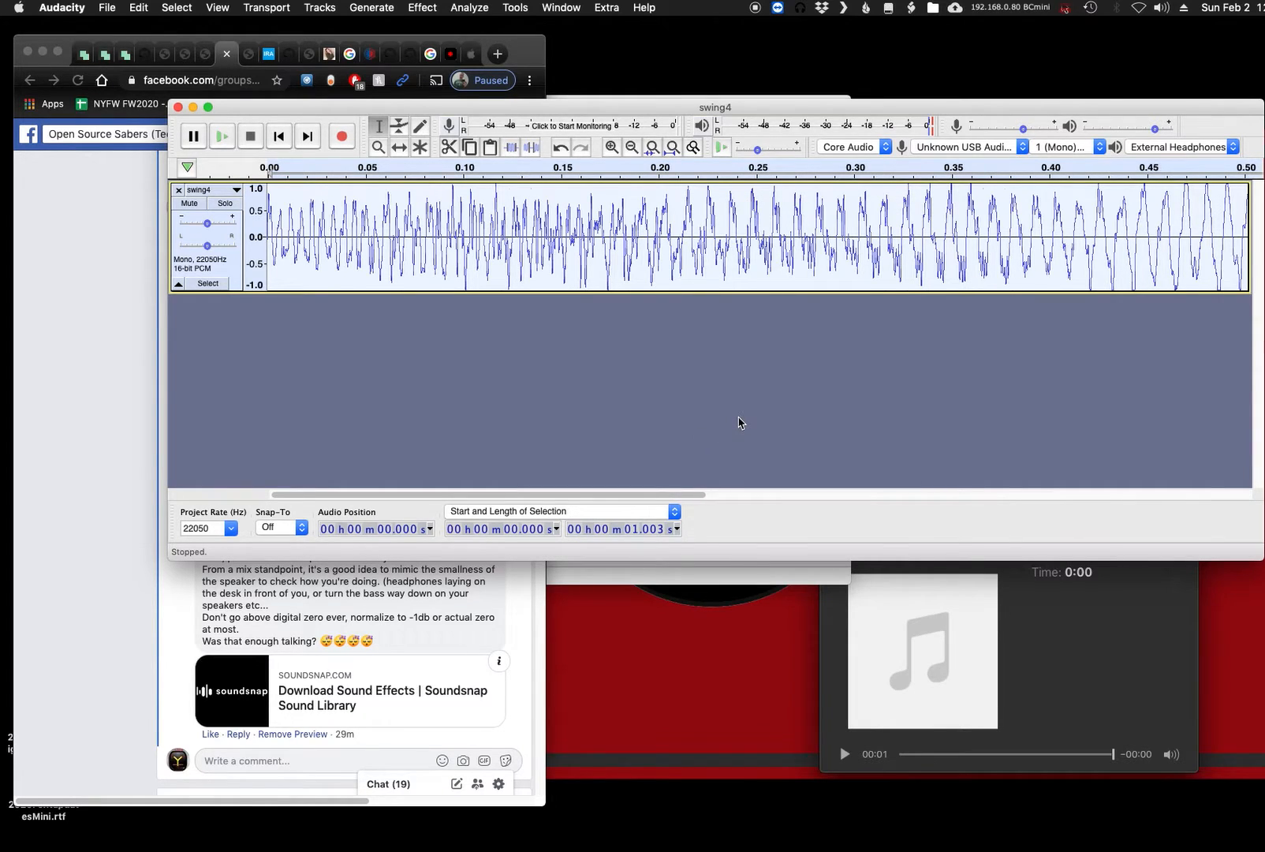
key("super+z")
key("space")
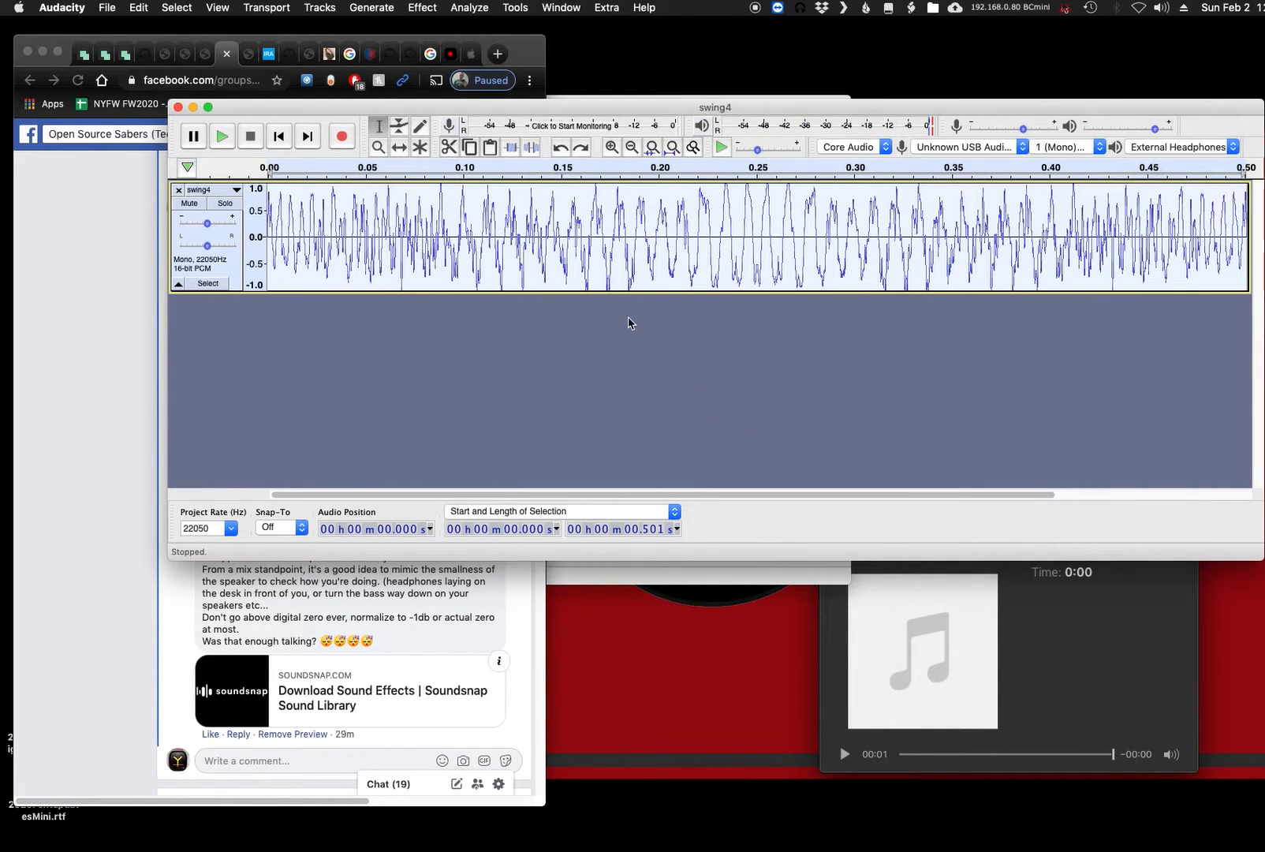
- Preview Paulstretch on the whole joined clip with a stretch factor of 5.0 and a time resolution of 0.1 seconds
left_click(426, 9)
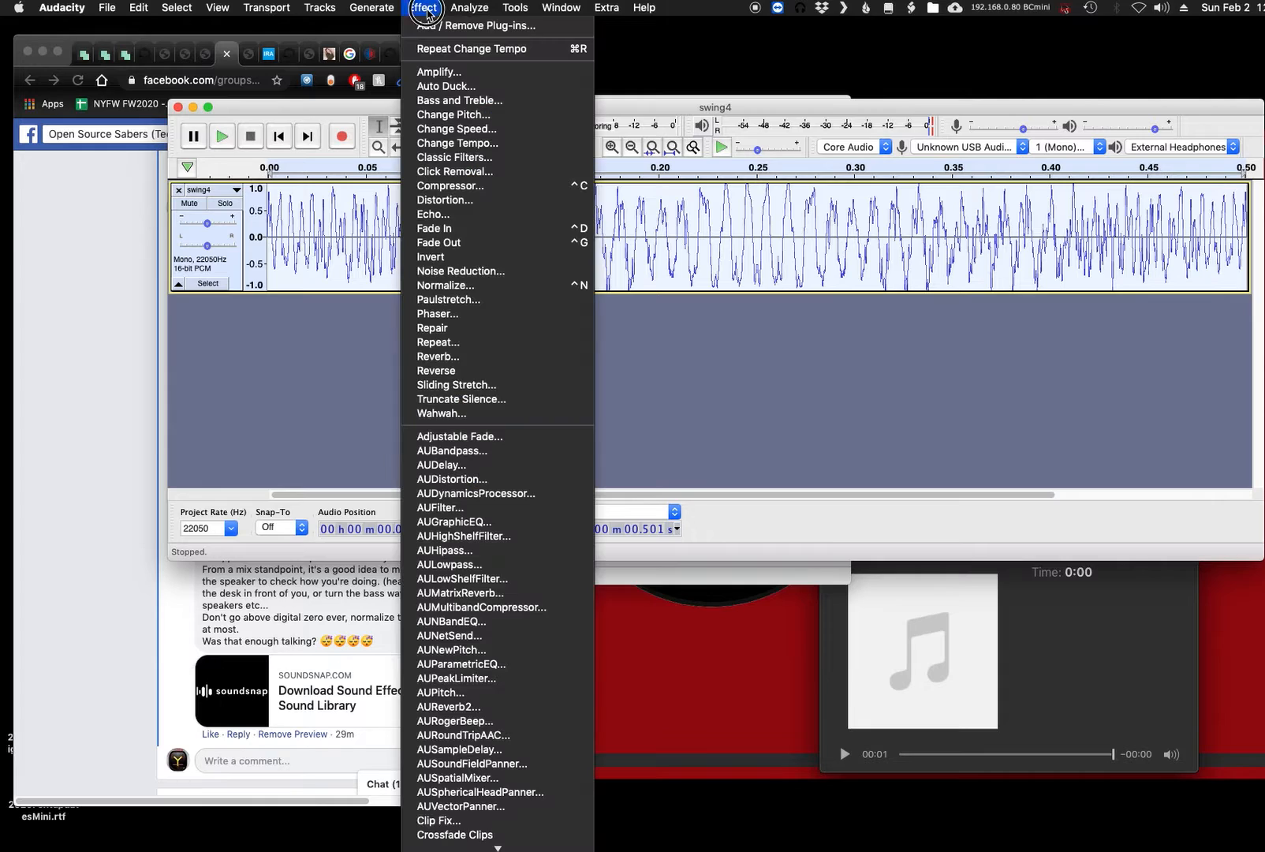
left_click(489, 303)
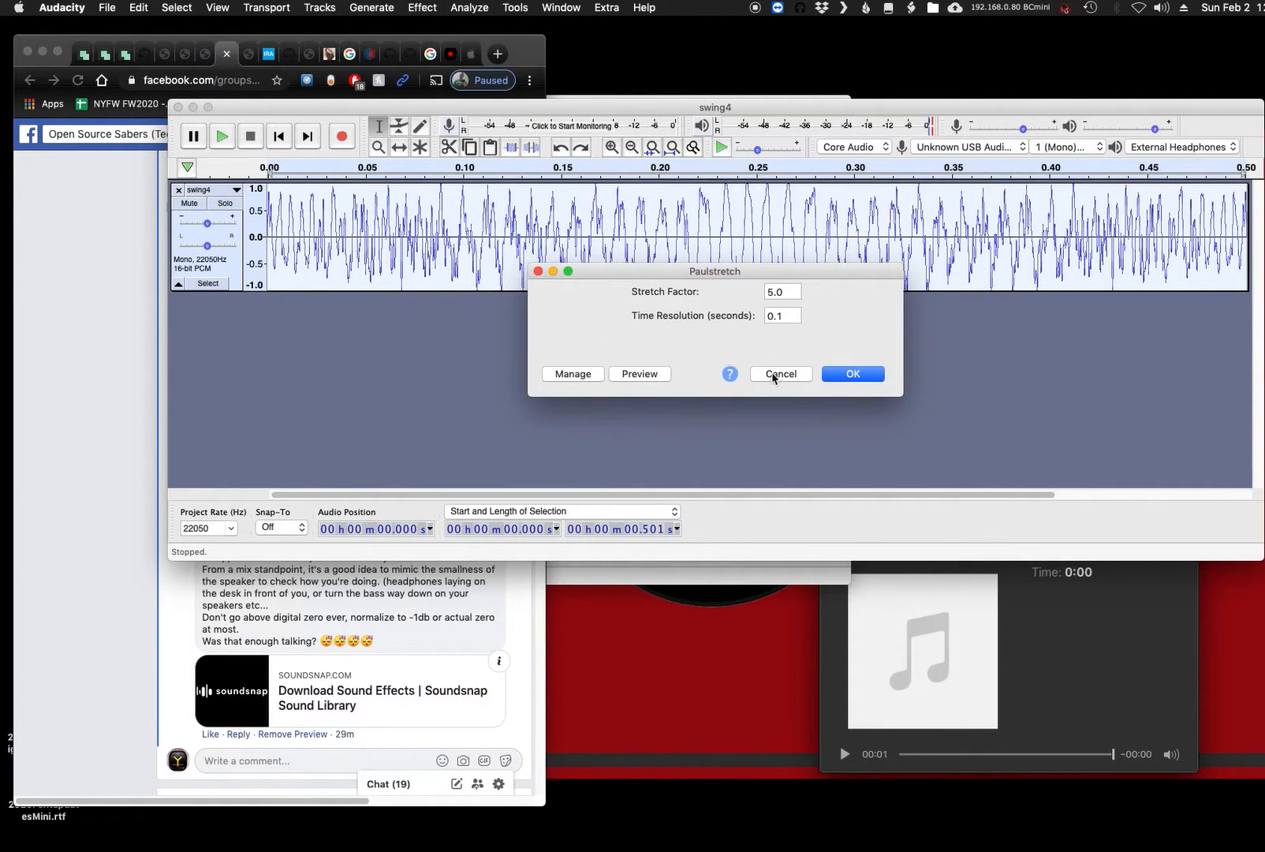
left_click(779, 292)
double_click(779, 293)
left_click(645, 376)
- Set the Paulstretch time resolution to 0.5 seconds and preview the result
double_click(765, 316)
key("BackSpace")
type(".5")
left_click(704, 365)
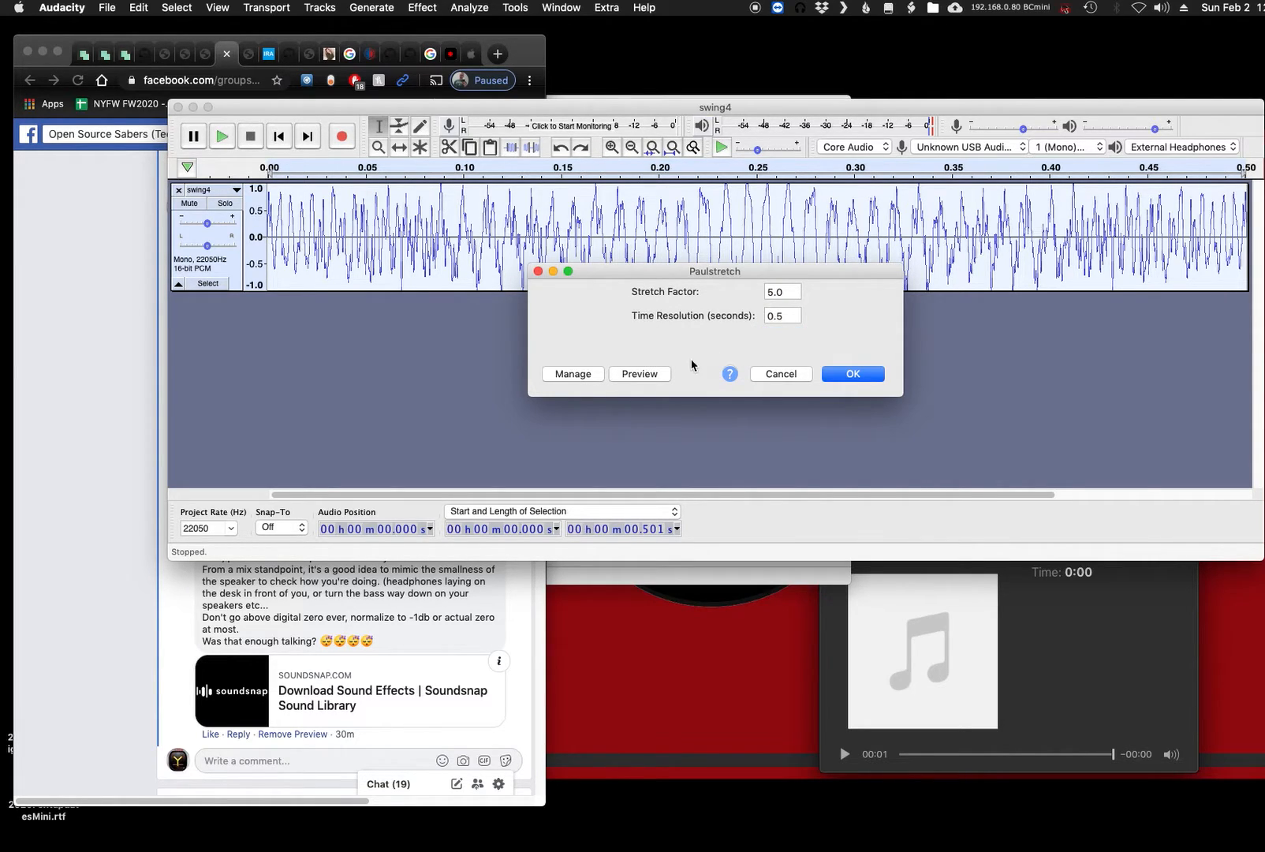
left_click(640, 374)
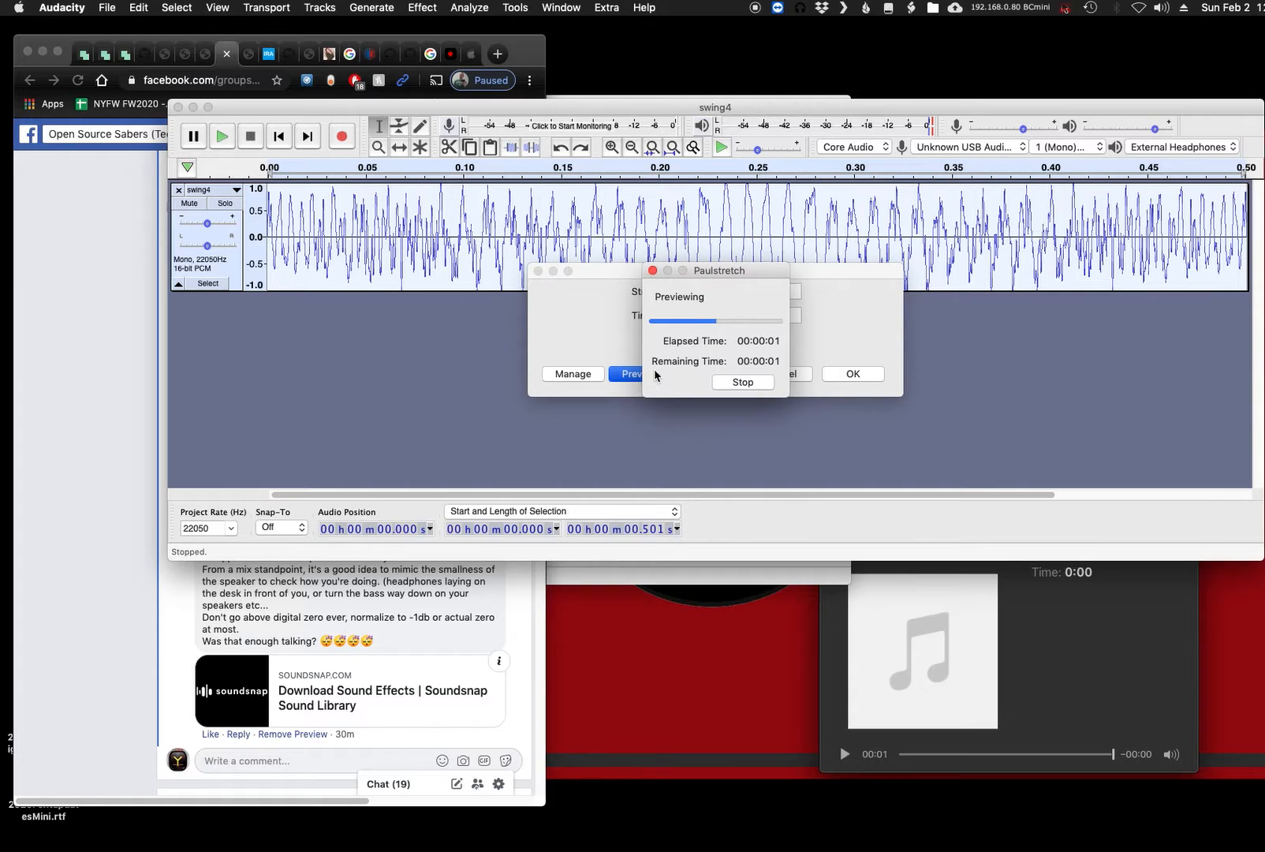
- Return the Paulstretch time resolution to 0.1 seconds and preview it with the 5.0 stretch factor
left_click(783, 317)
type(".1")
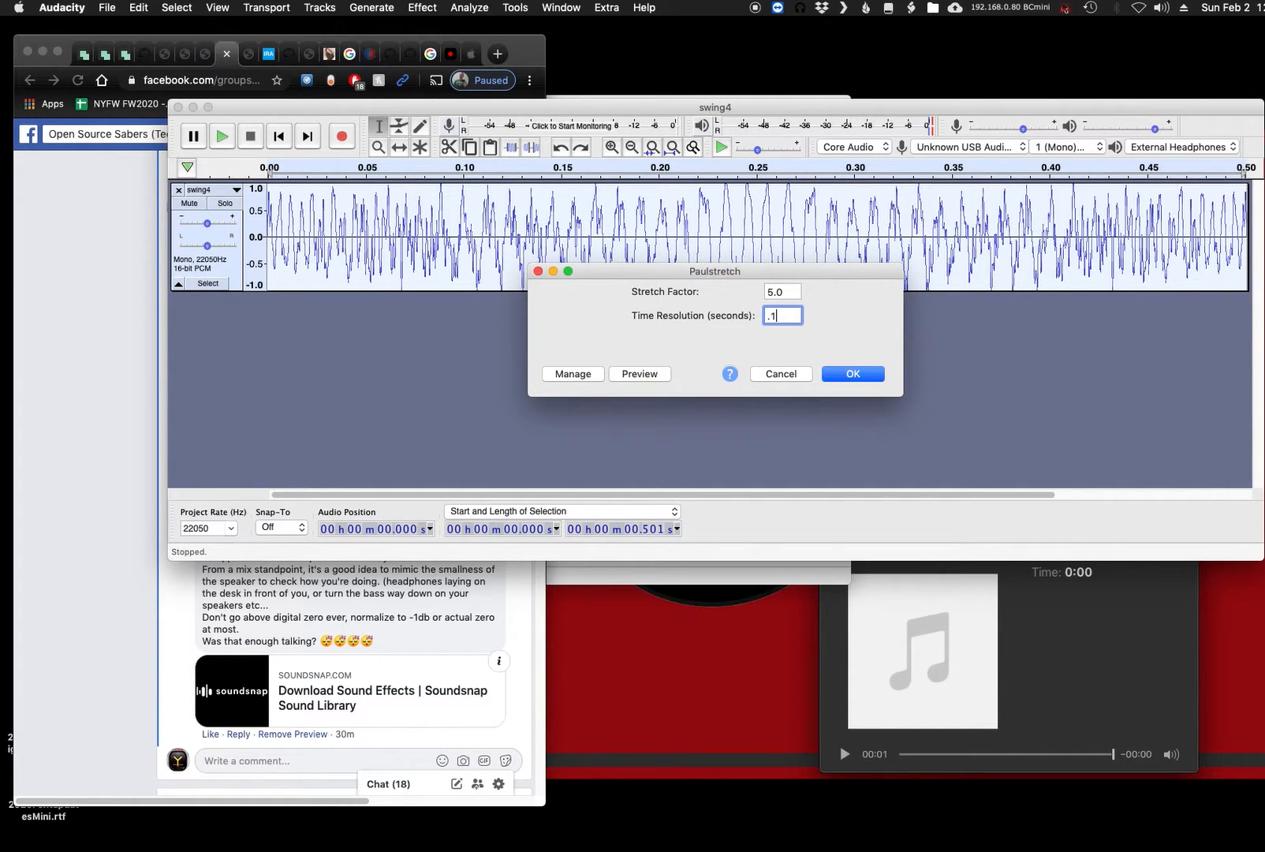
left_click(655, 375)
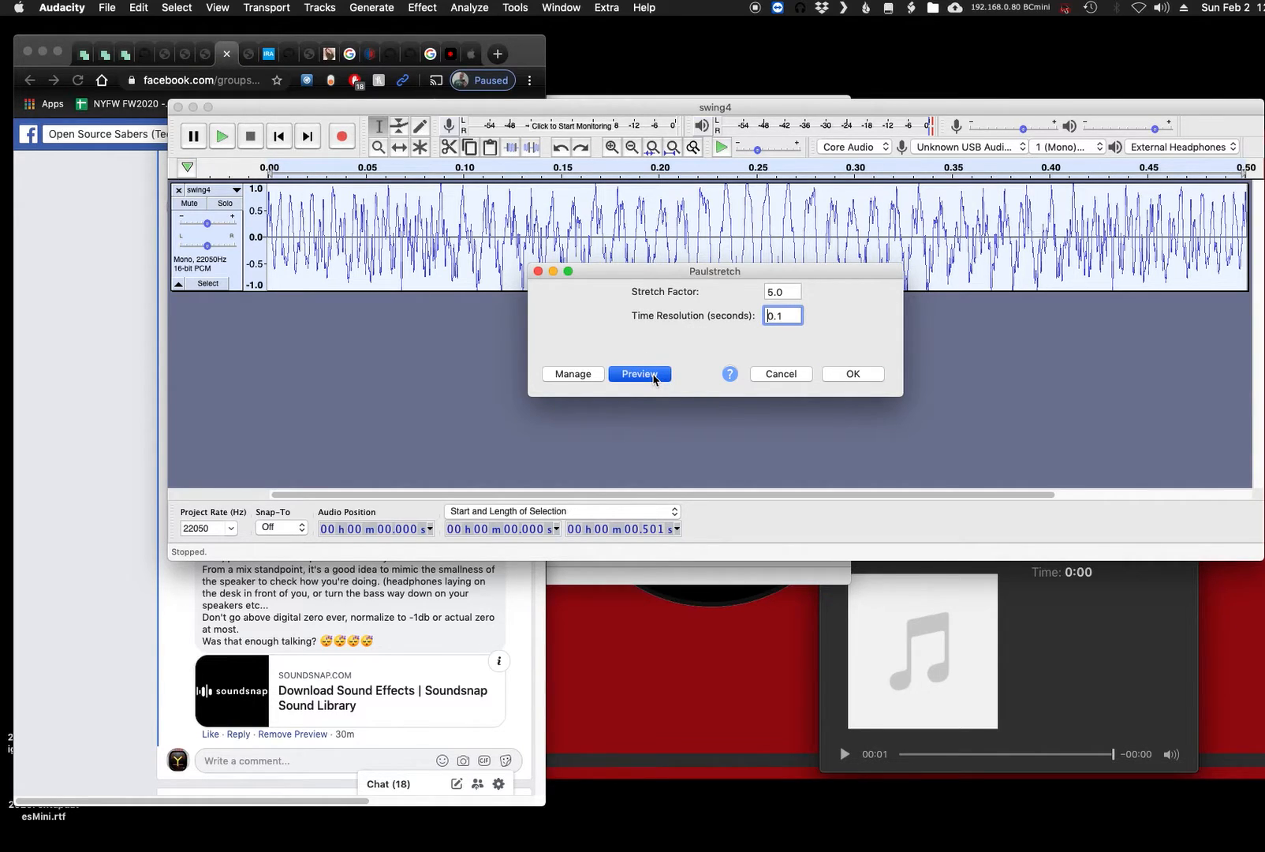
left_click(749, 377)
- Set the Paulstretch stretch factor to 2.5 and preview the result
left_click(786, 293)
left_click_drag(786, 293, 760, 298)
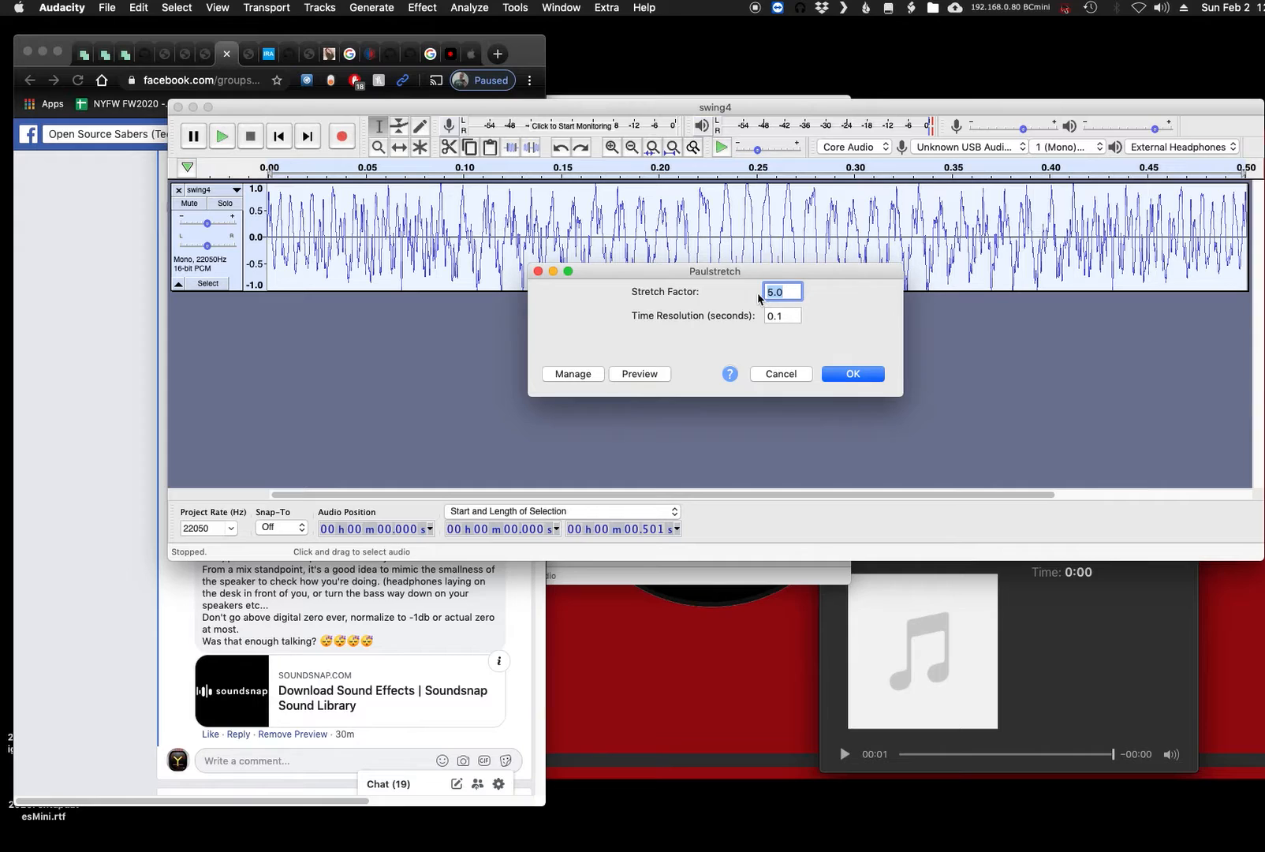
type("2.5")
left_click(653, 376)
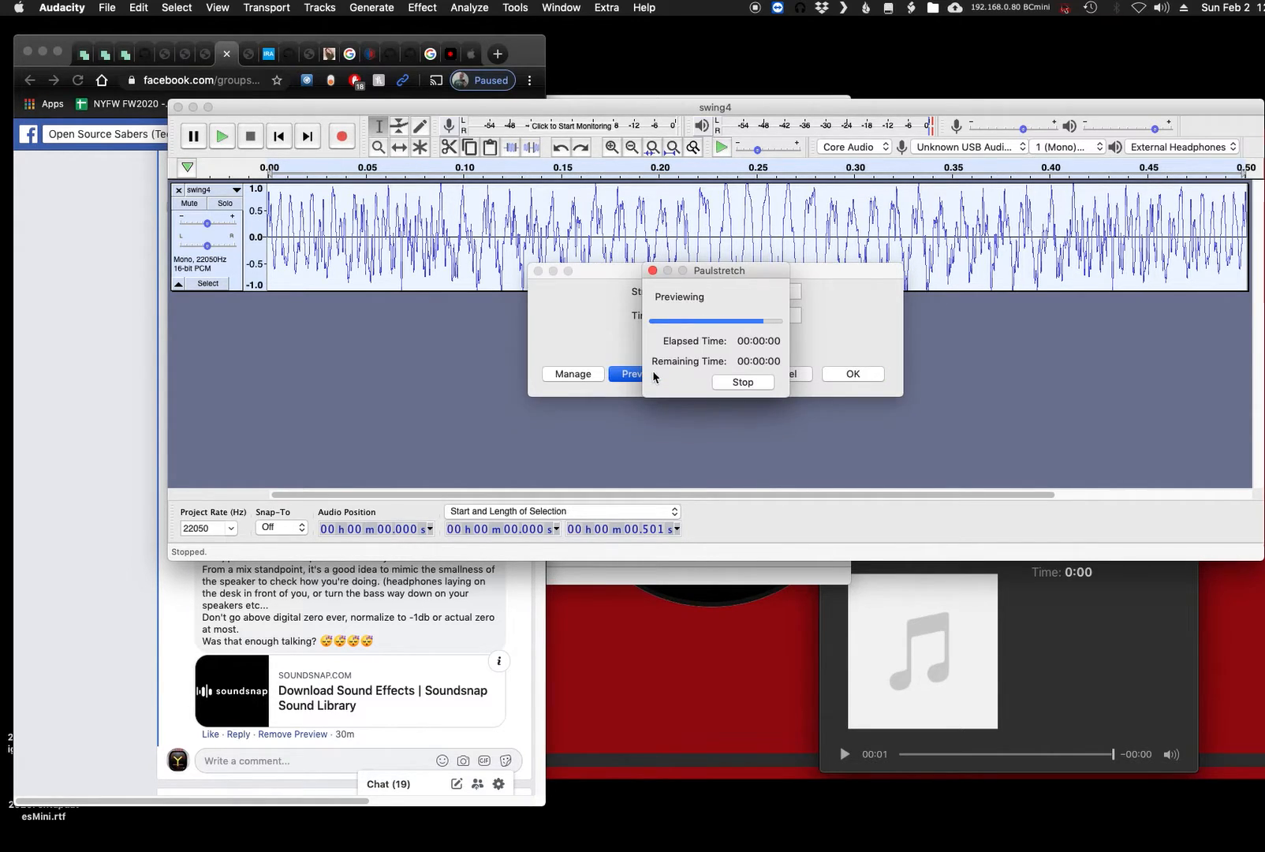
- Preview the 2.5 stretch with the time resolution set to 0.5 seconds
double_click(768, 316)
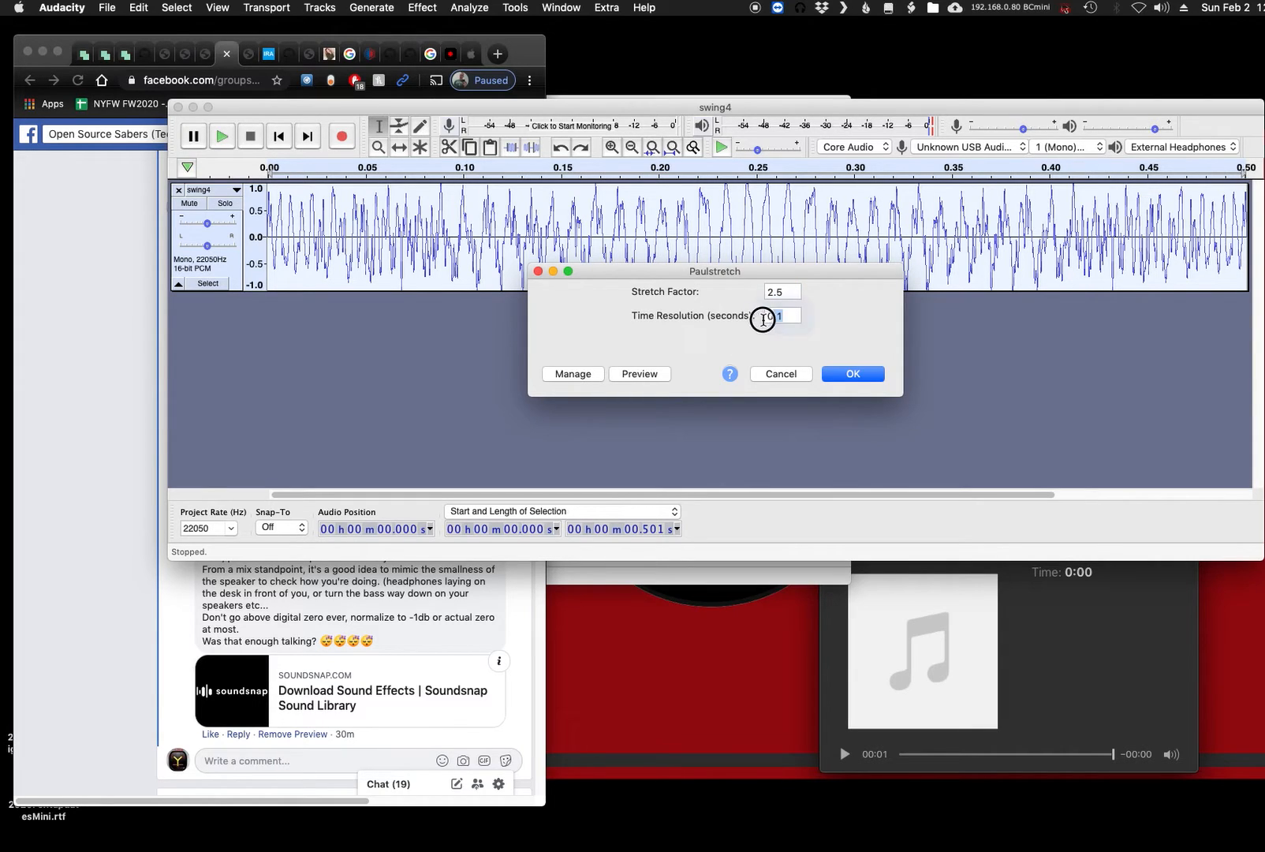
type(".5")
left_click(639, 377)
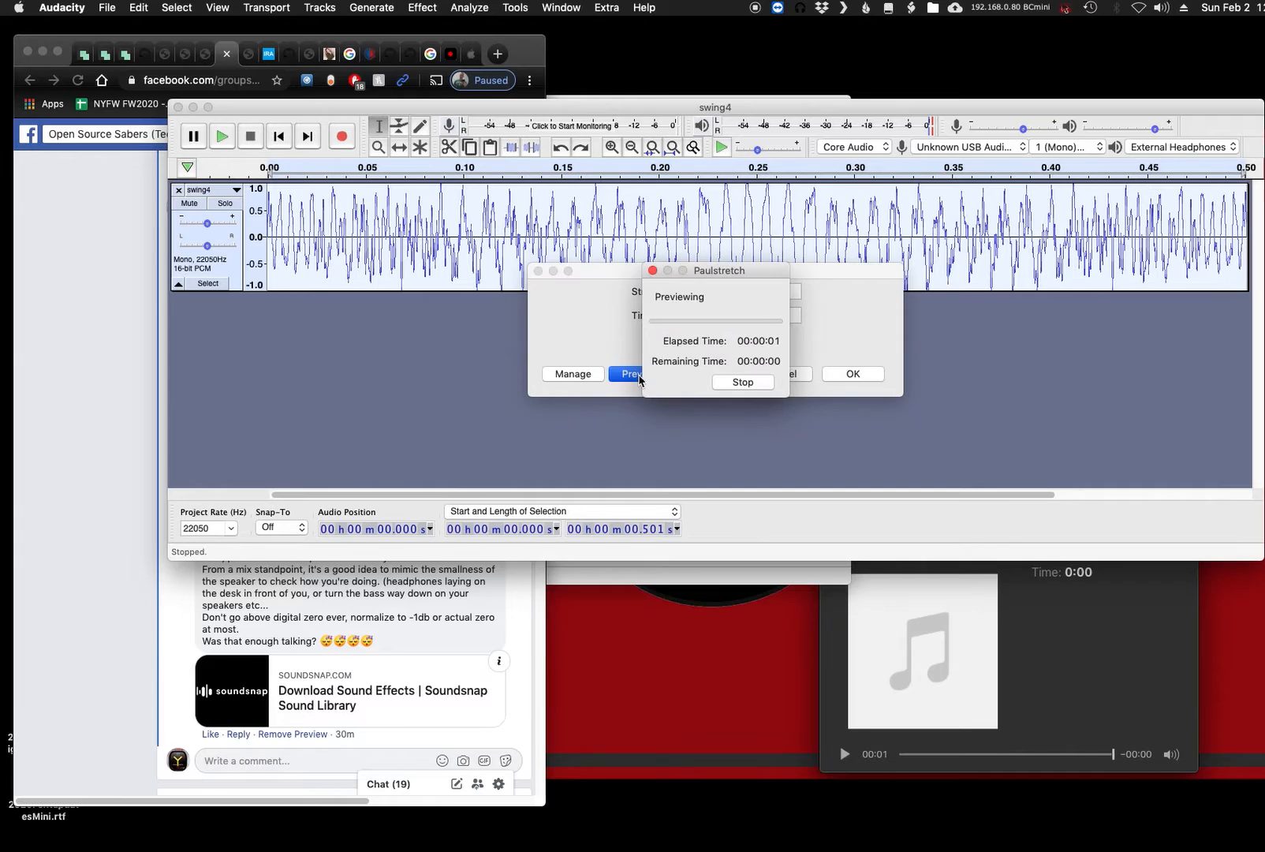
- Preview the 2.5 stretch with the time resolution set to 0.3 seconds
double_click(769, 316)
key("BackSpace")
type(".3")
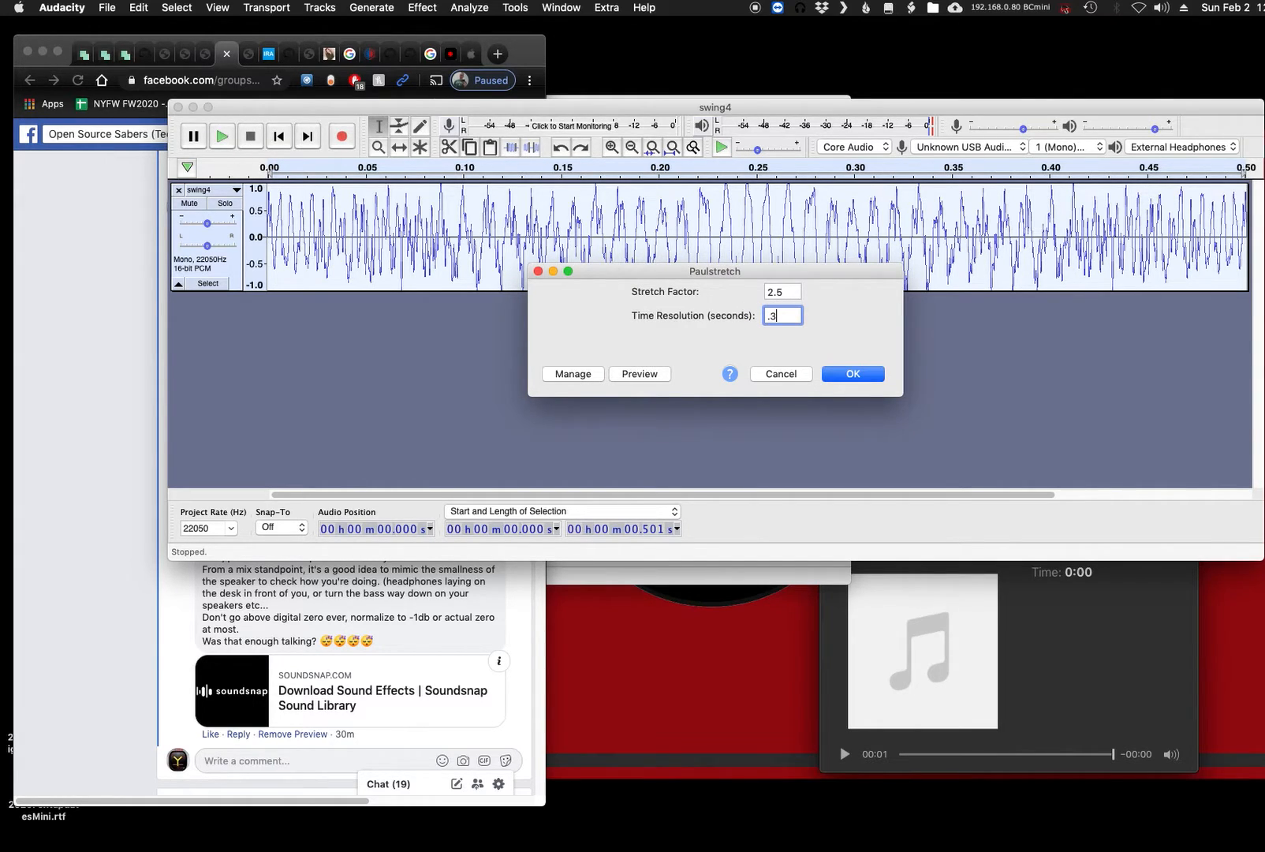
left_click(648, 376)
- Preview Paulstretch with the time resolution set to 0.1 seconds and cancel the effect
type(".1")
left_click(658, 374)
left_click(660, 376)
left_click(784, 374)
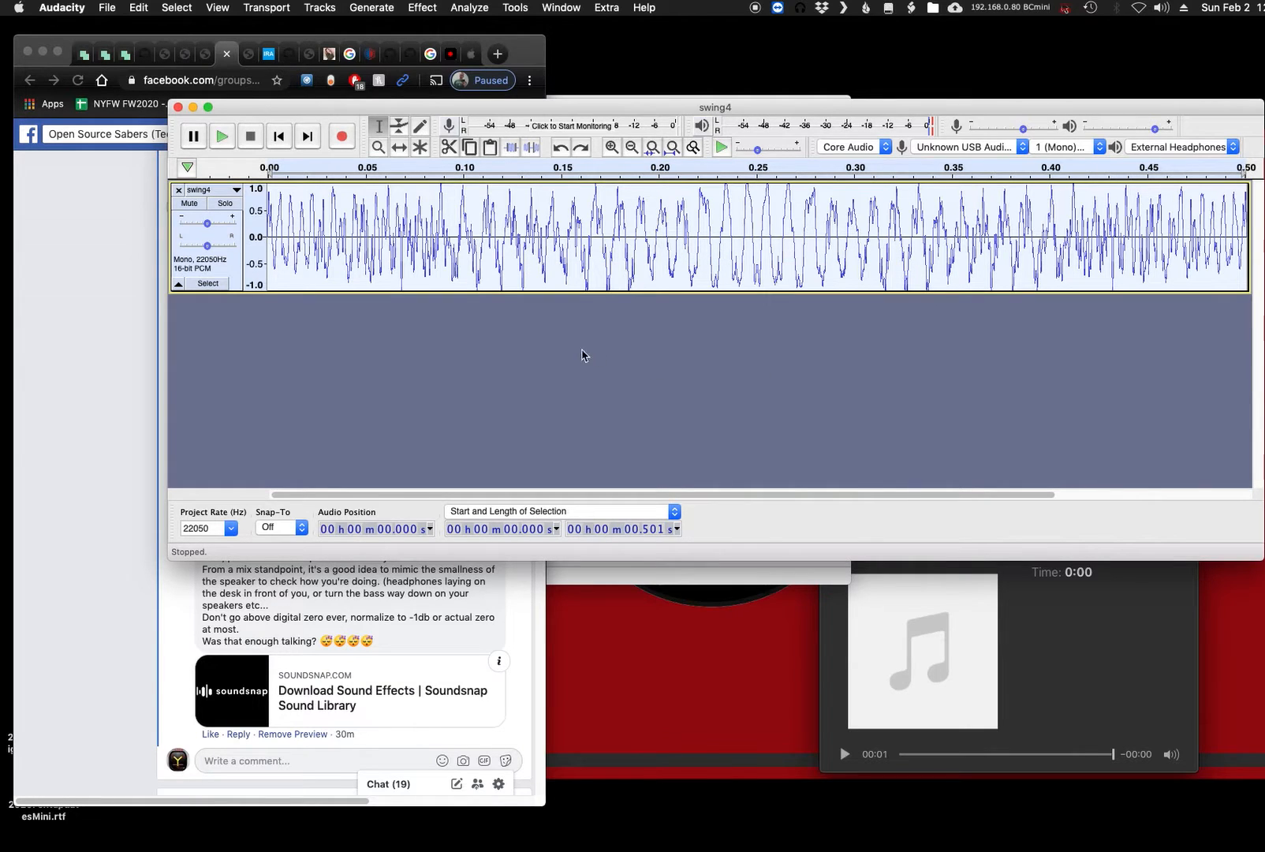
- Preview and apply a Change Tempo of -50 percent to the selected clip, lengthening it to 1.00 second
left_click(432, 8)
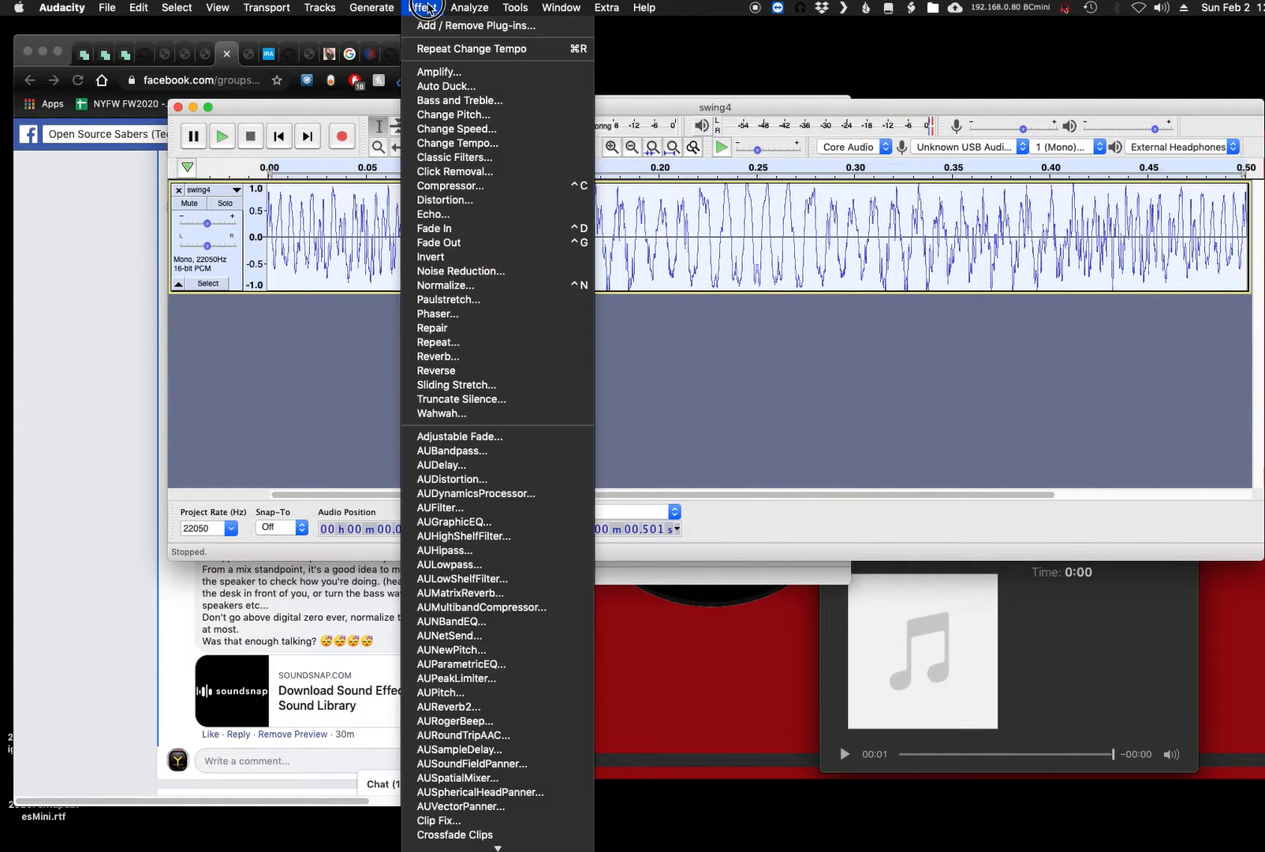
left_click(448, 145)
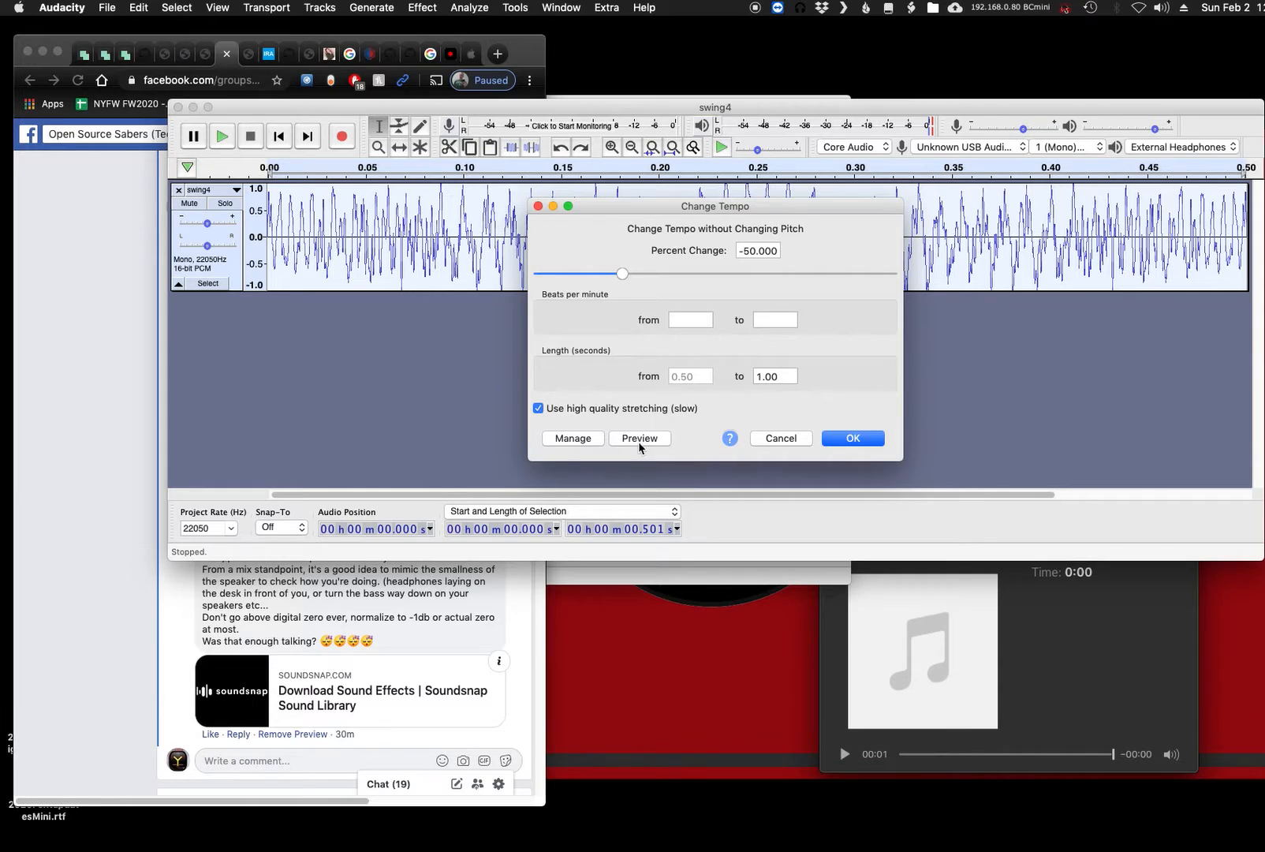
left_click(640, 443)
left_click(838, 440)
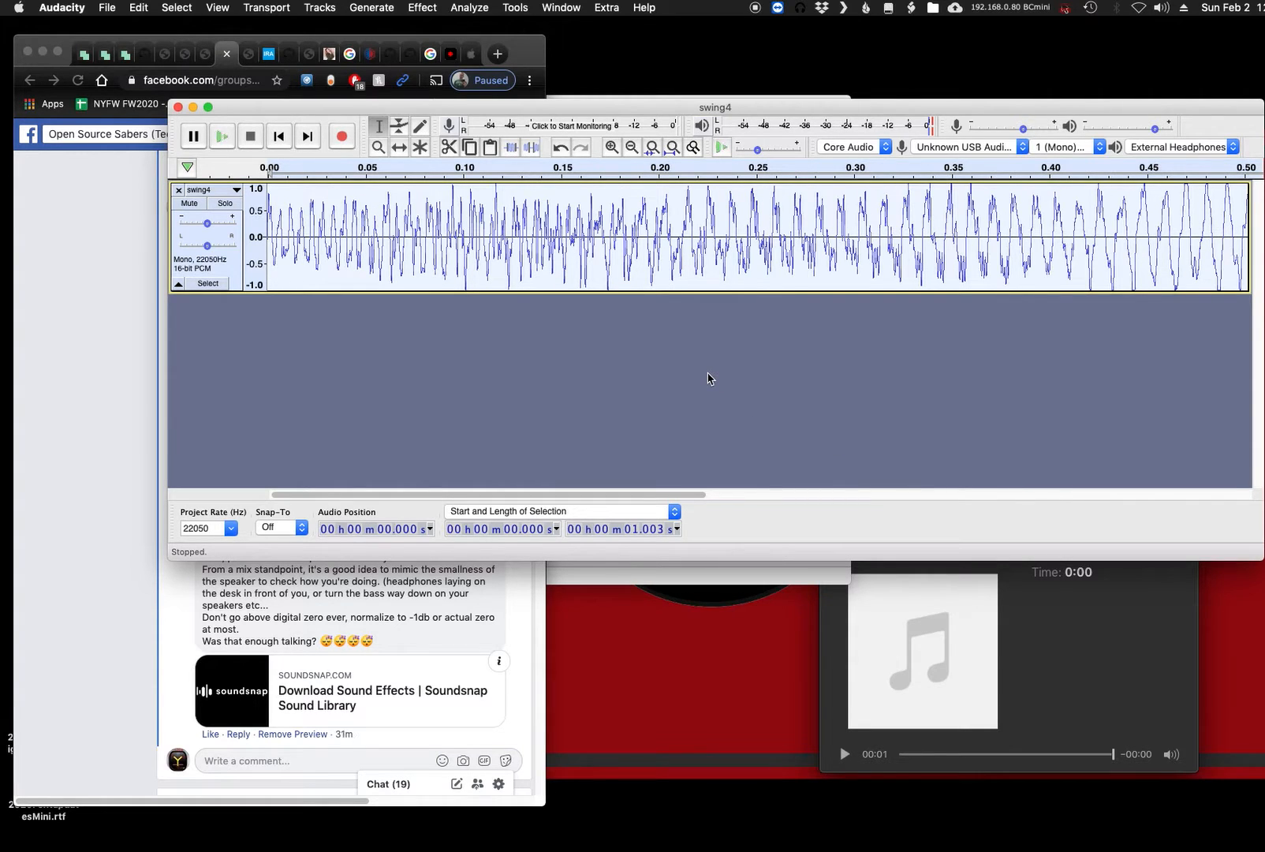
- Preview and apply the -50 percent Change Tempo again to lengthen the clip to 2.01 seconds
left_click(424, 10)
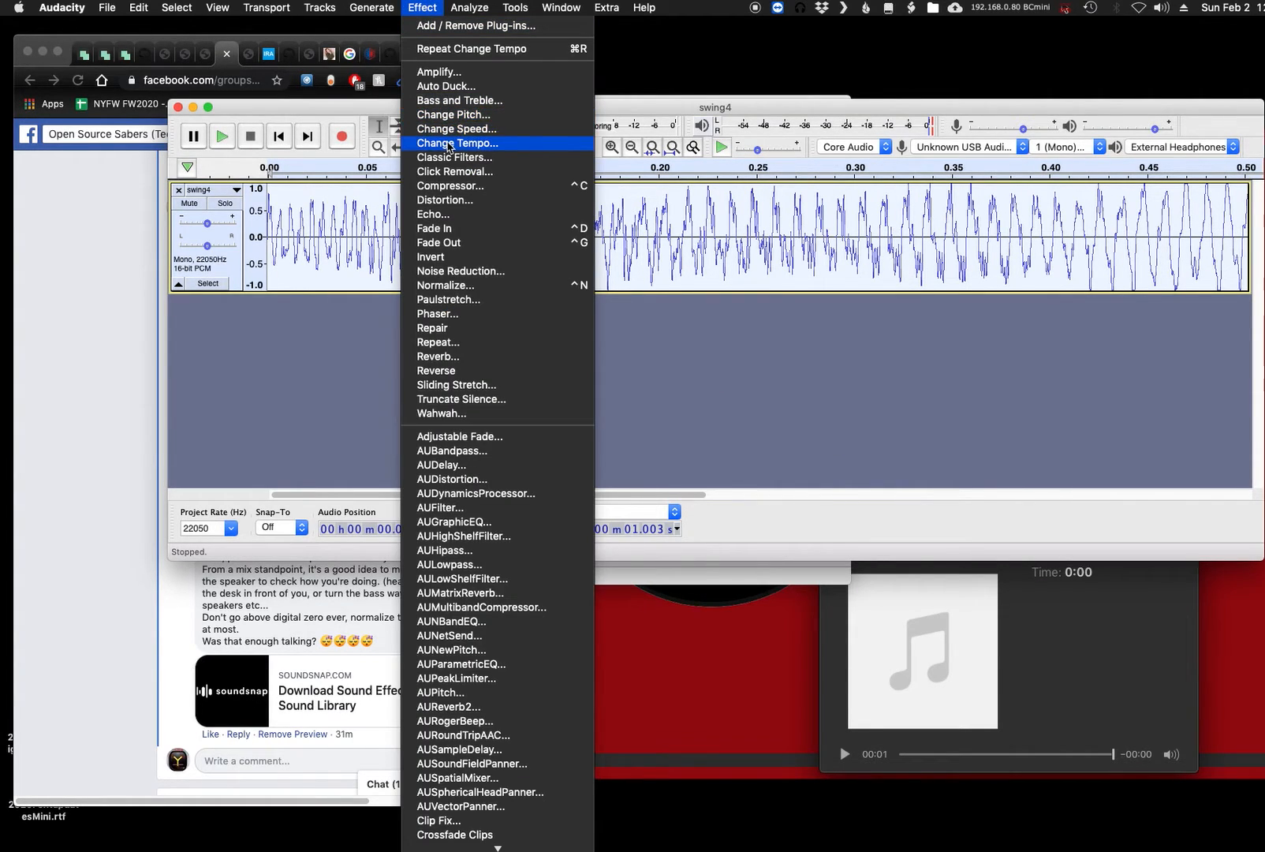
left_click(457, 146)
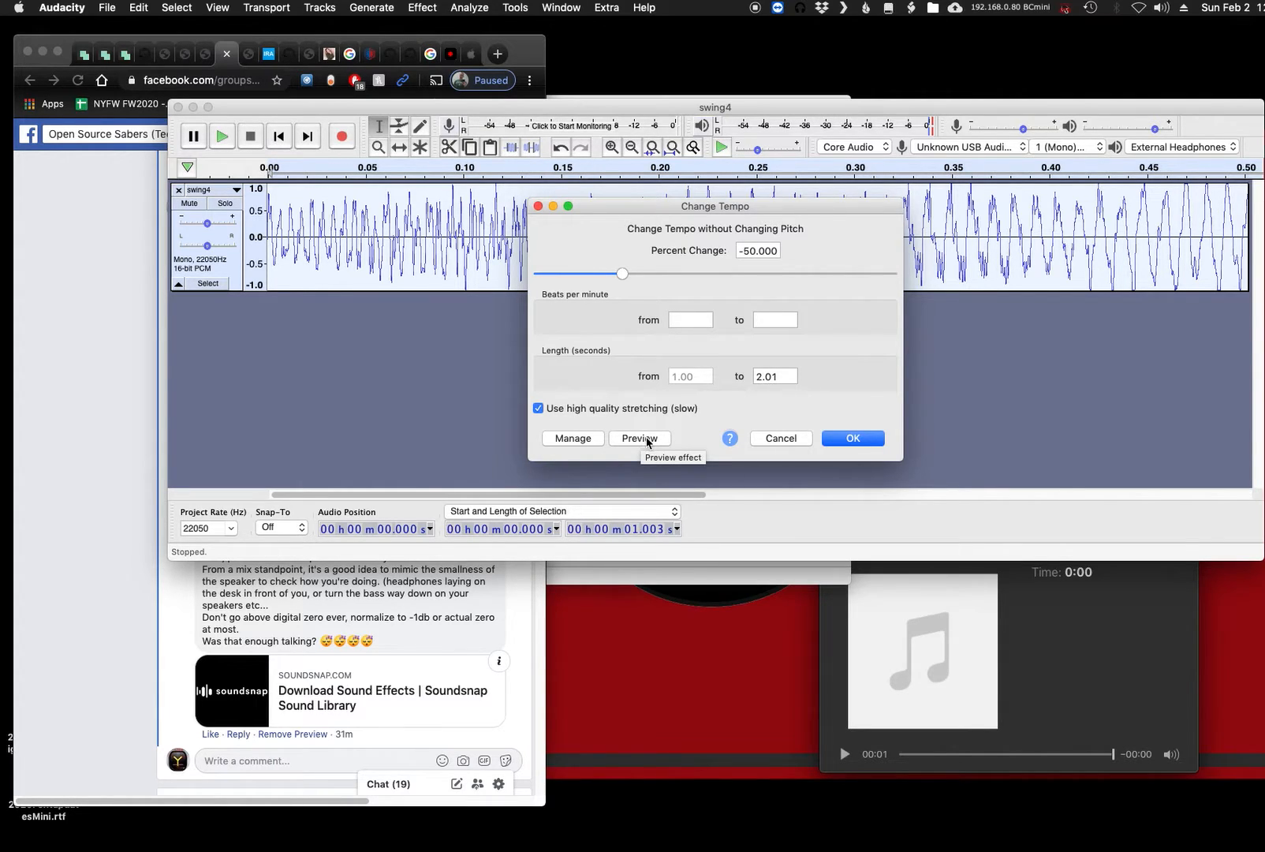
left_click(649, 440)
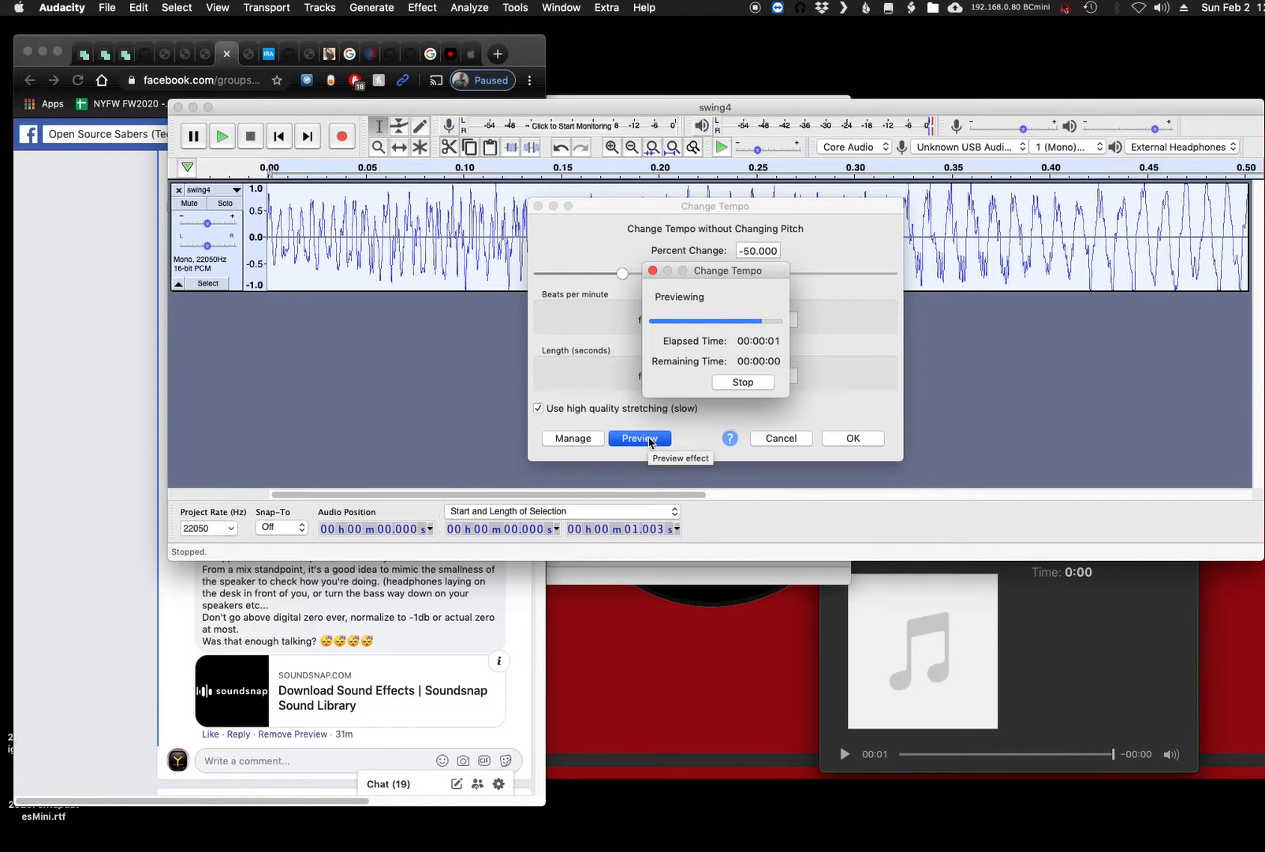
left_click(855, 439)
- Preview a further tempo change at -50 percent and at -28 percent, then cancel the effect
left_click(430, 9)
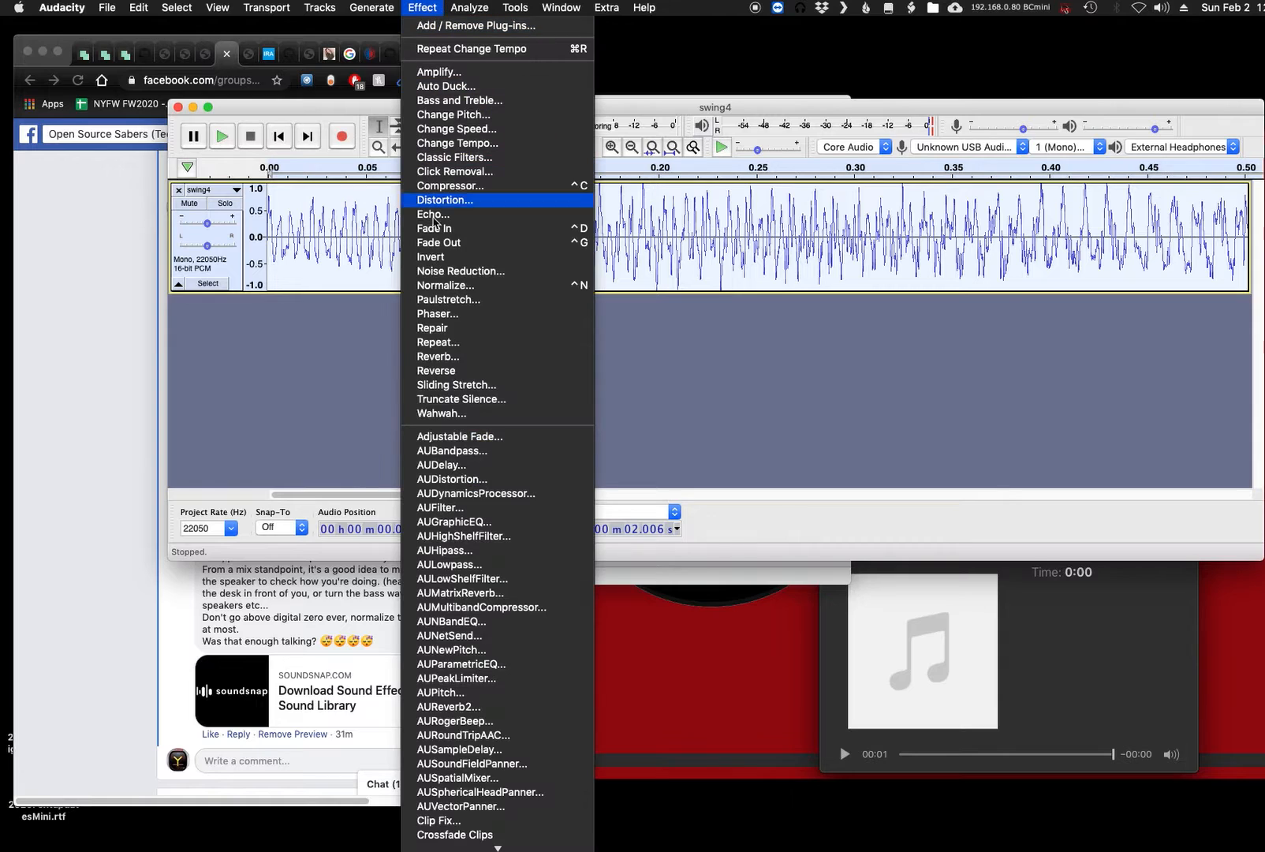
left_click(456, 143)
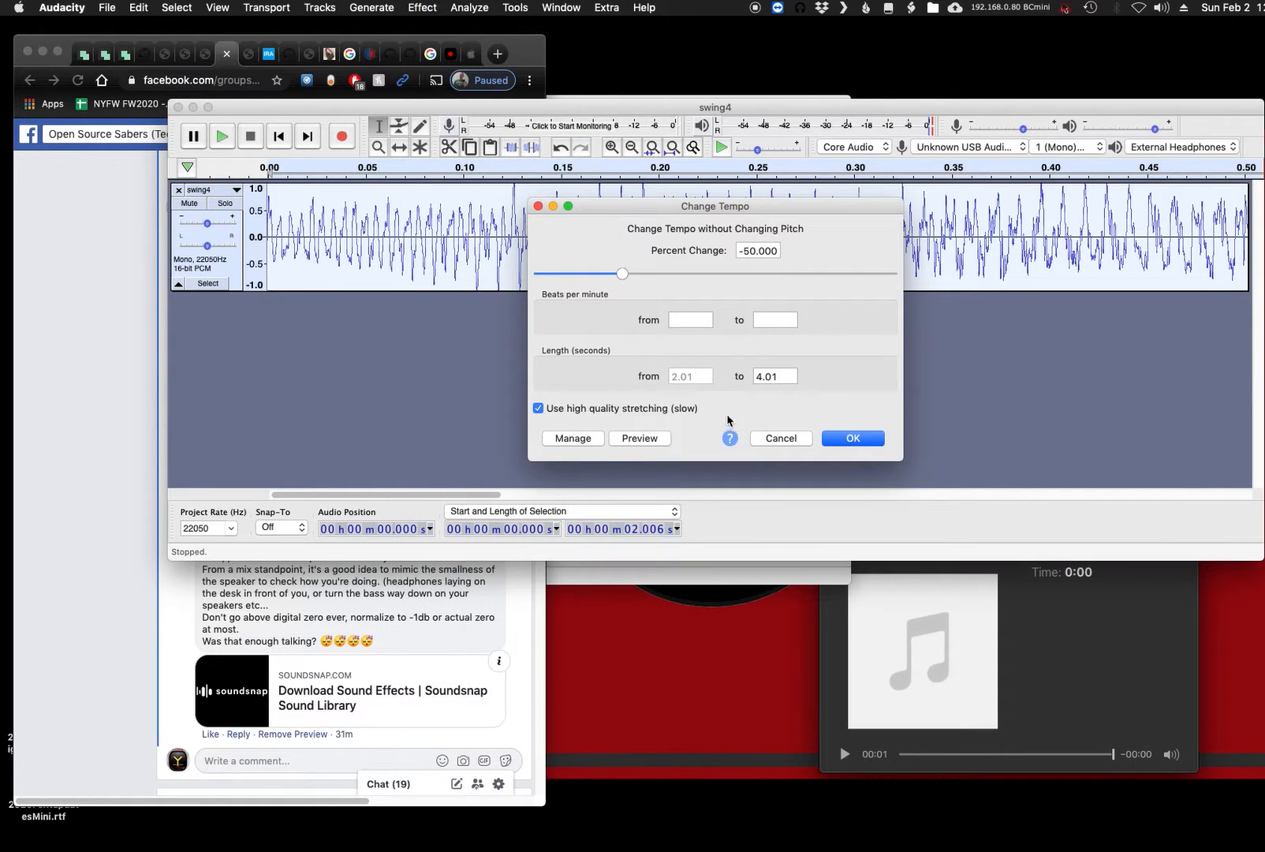
left_click(640, 440)
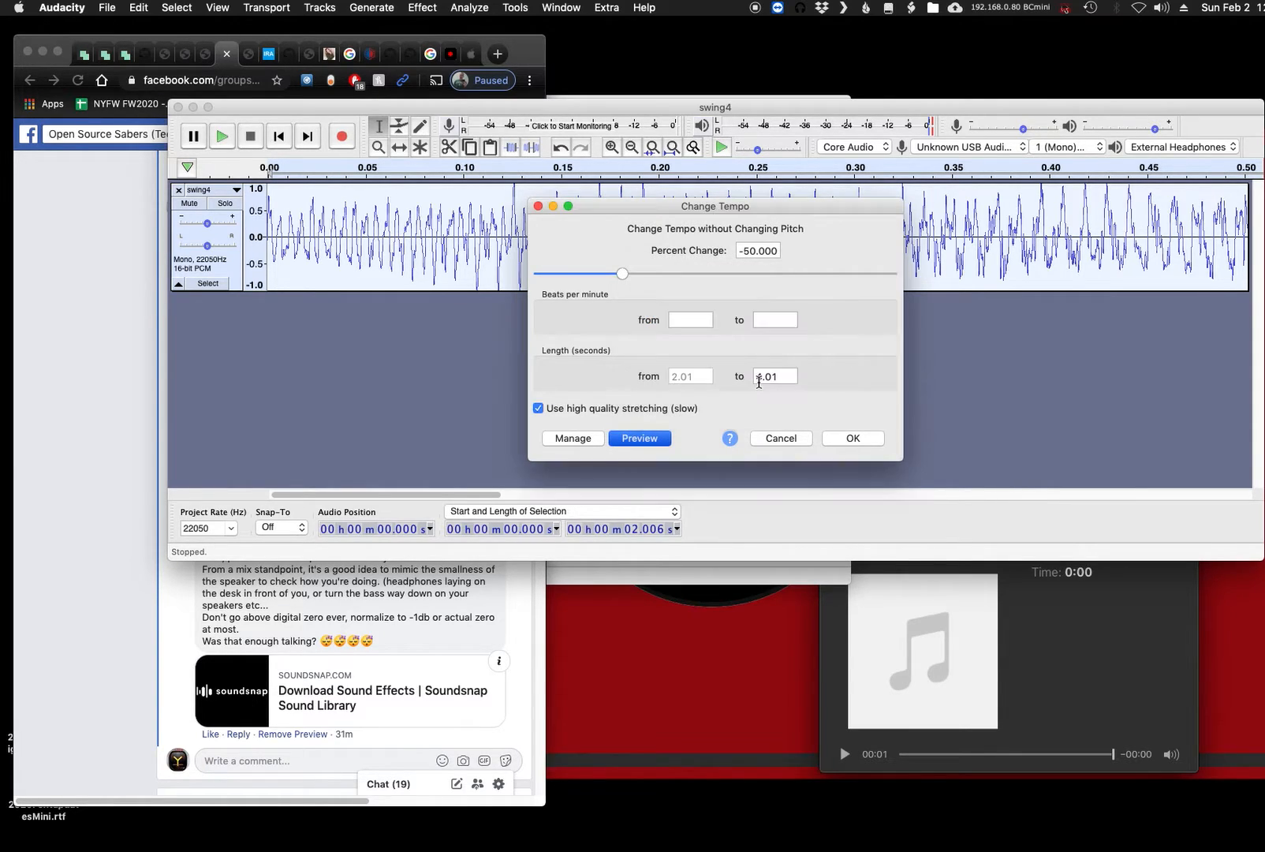
left_click_drag(622, 273, 660, 274)
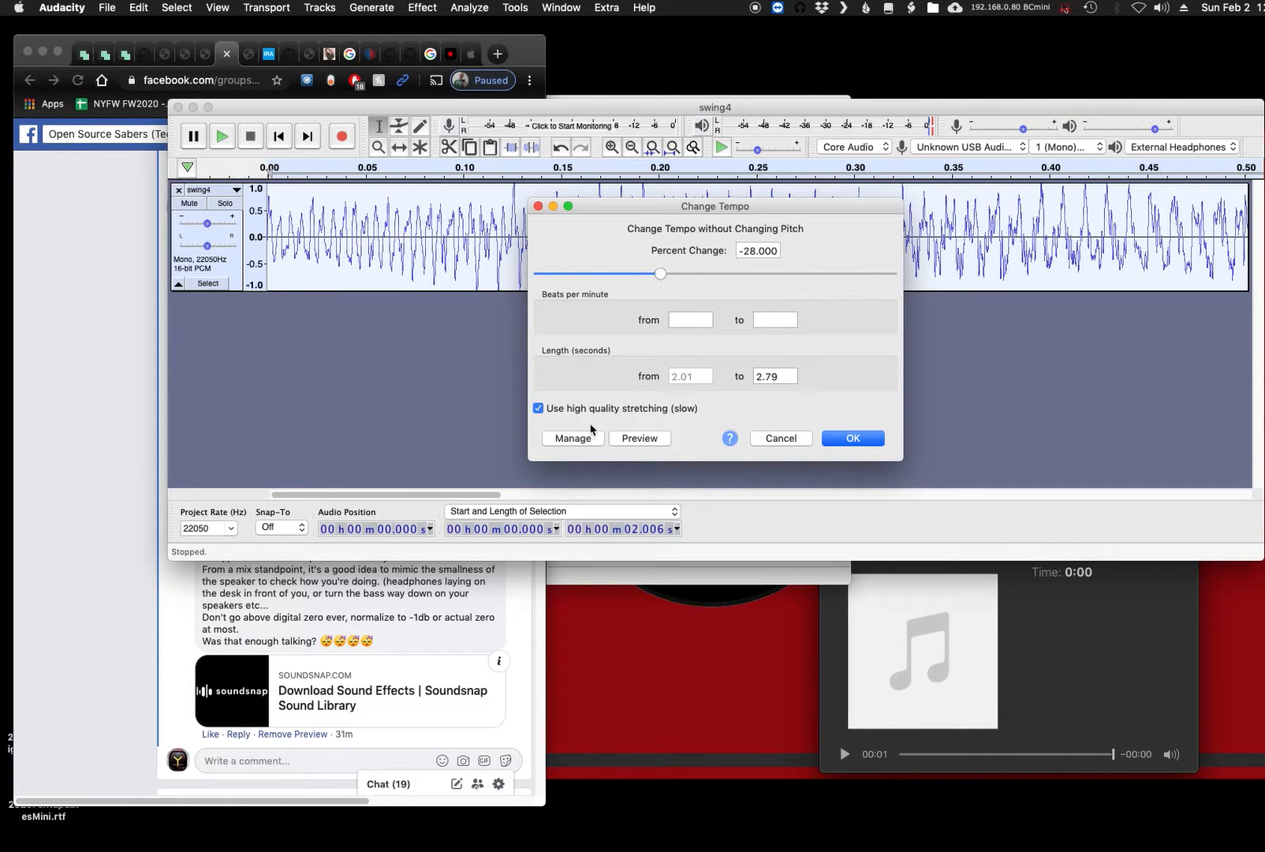
left_click(643, 439)
left_click(748, 381)
left_click(781, 438)
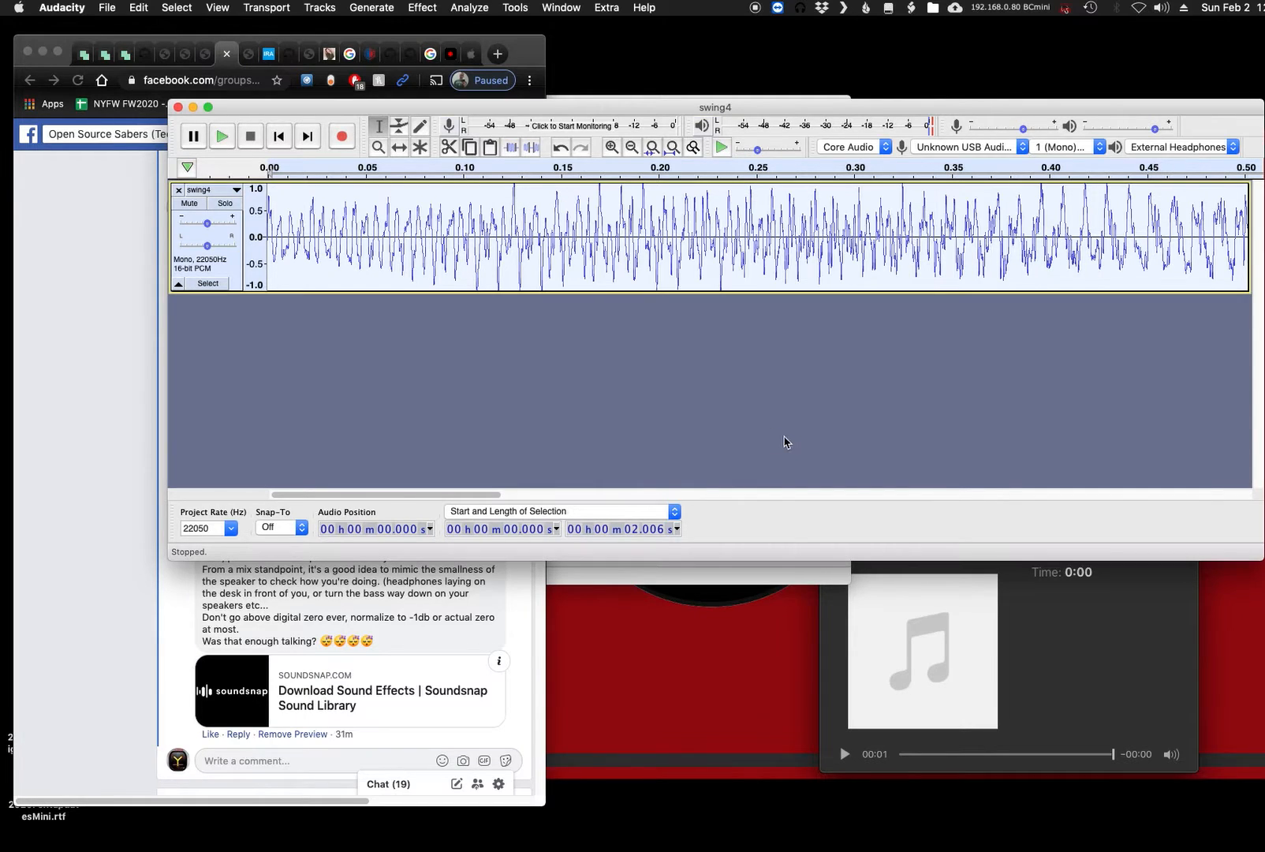
- Play back the stretched clip and fit the whole track in the view to listen to it again
key("space")
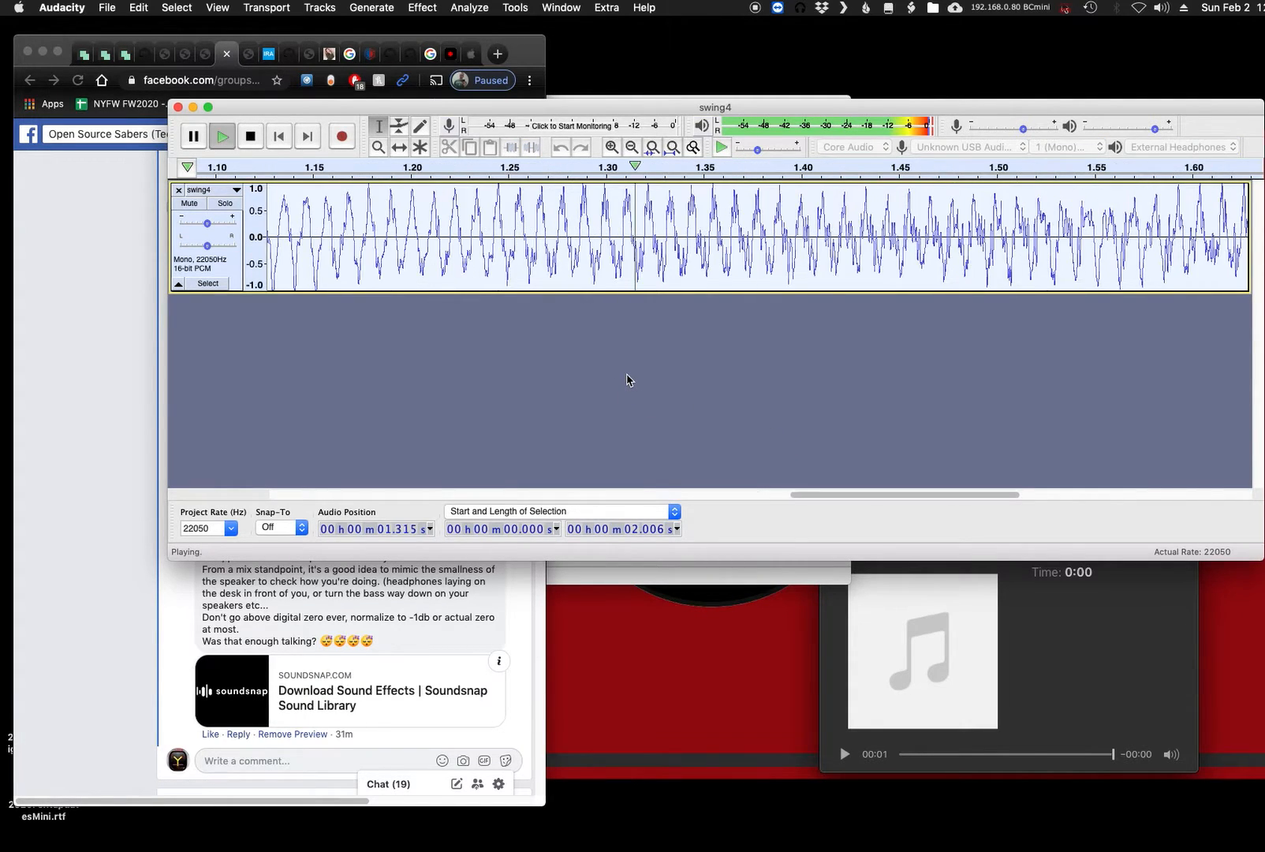
key("super+f")
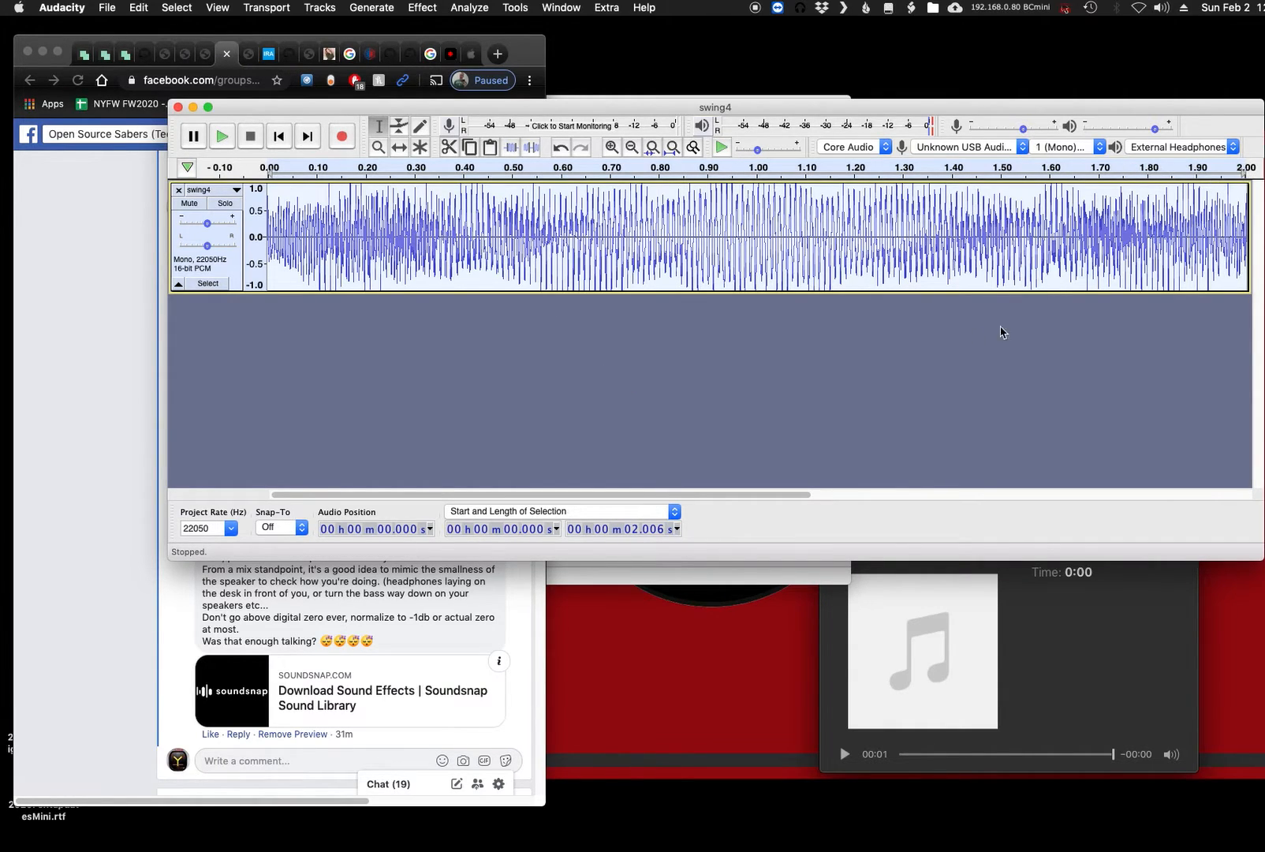
key("space")
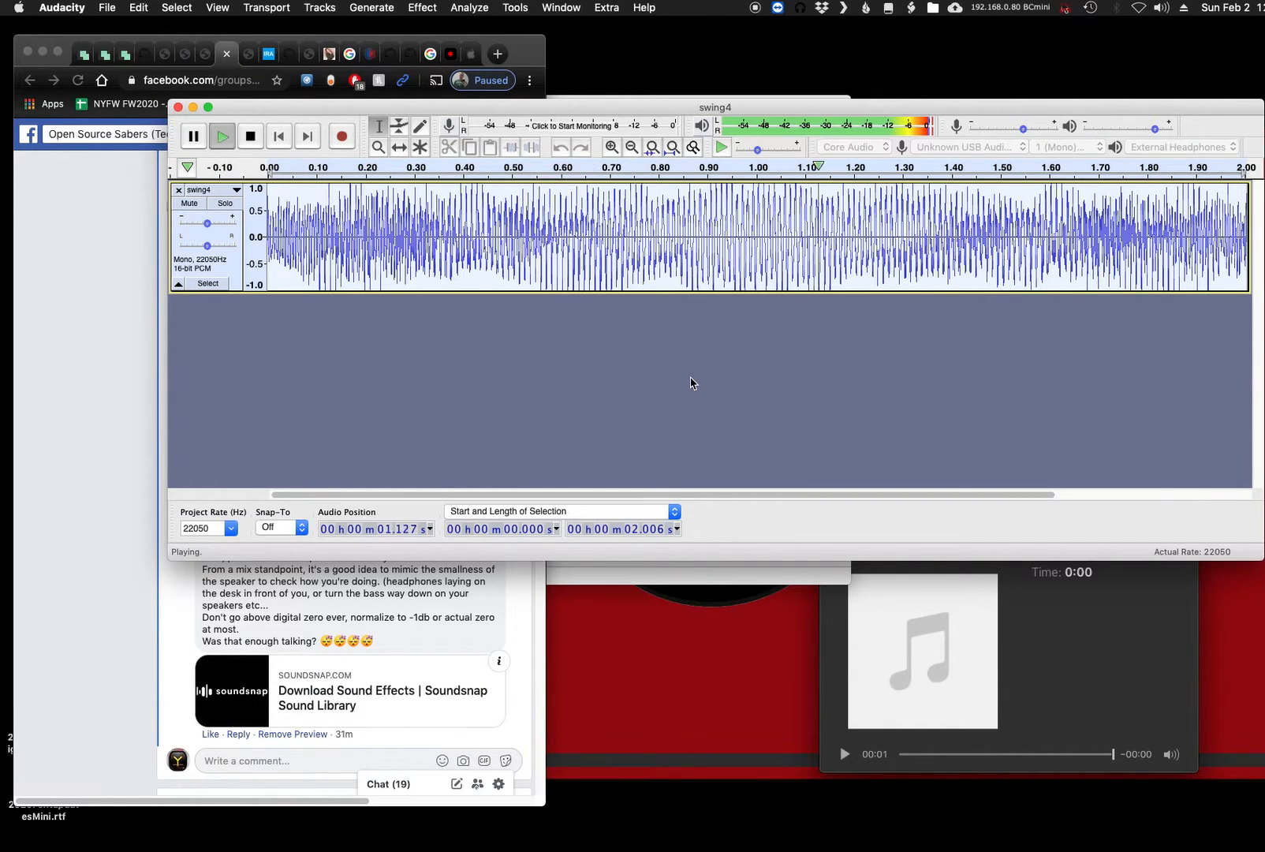
left_click(649, 386)
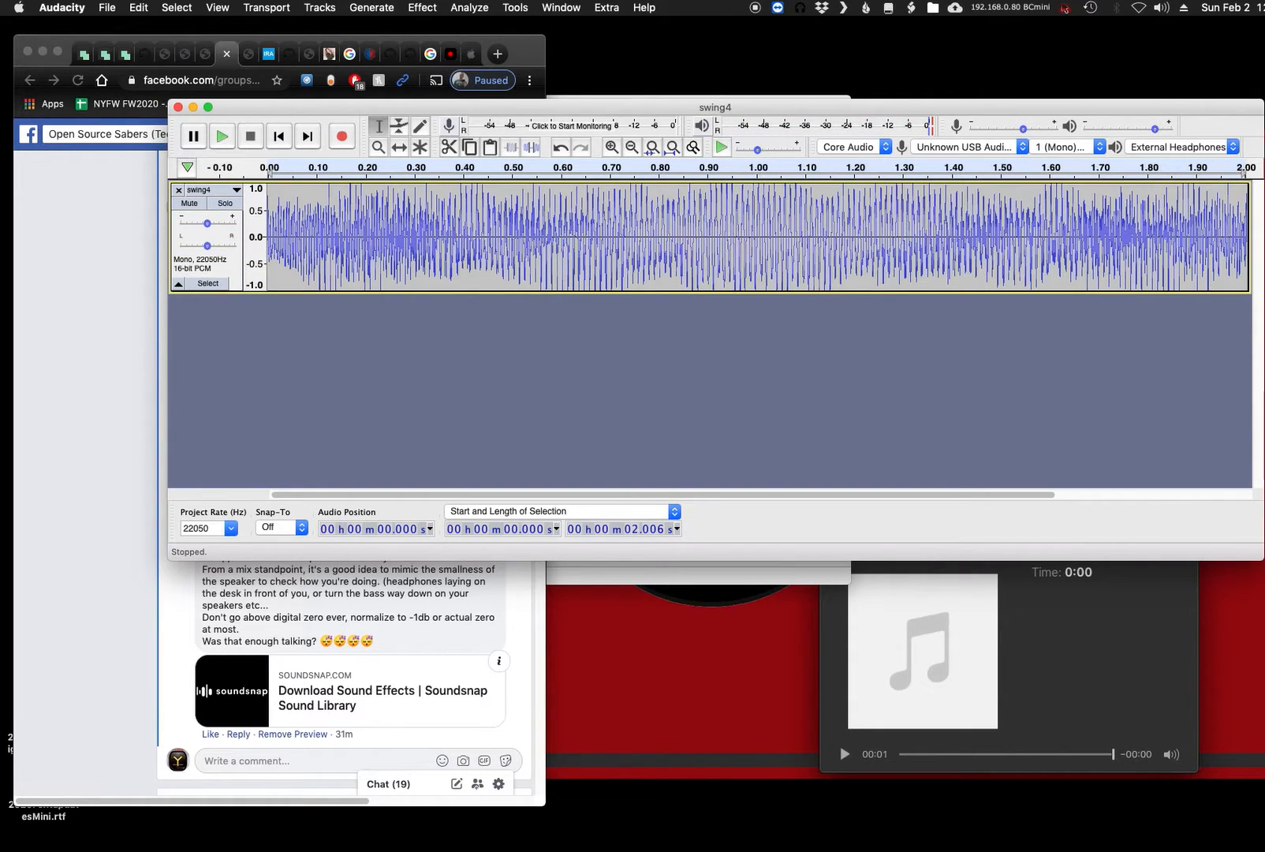
- Copy the whole stretched clip and paste the duplicate directly at the end of the original
left_click_drag(1262, 303, 1264, 301)
left_click_drag(1154, 109, 1096, 96)
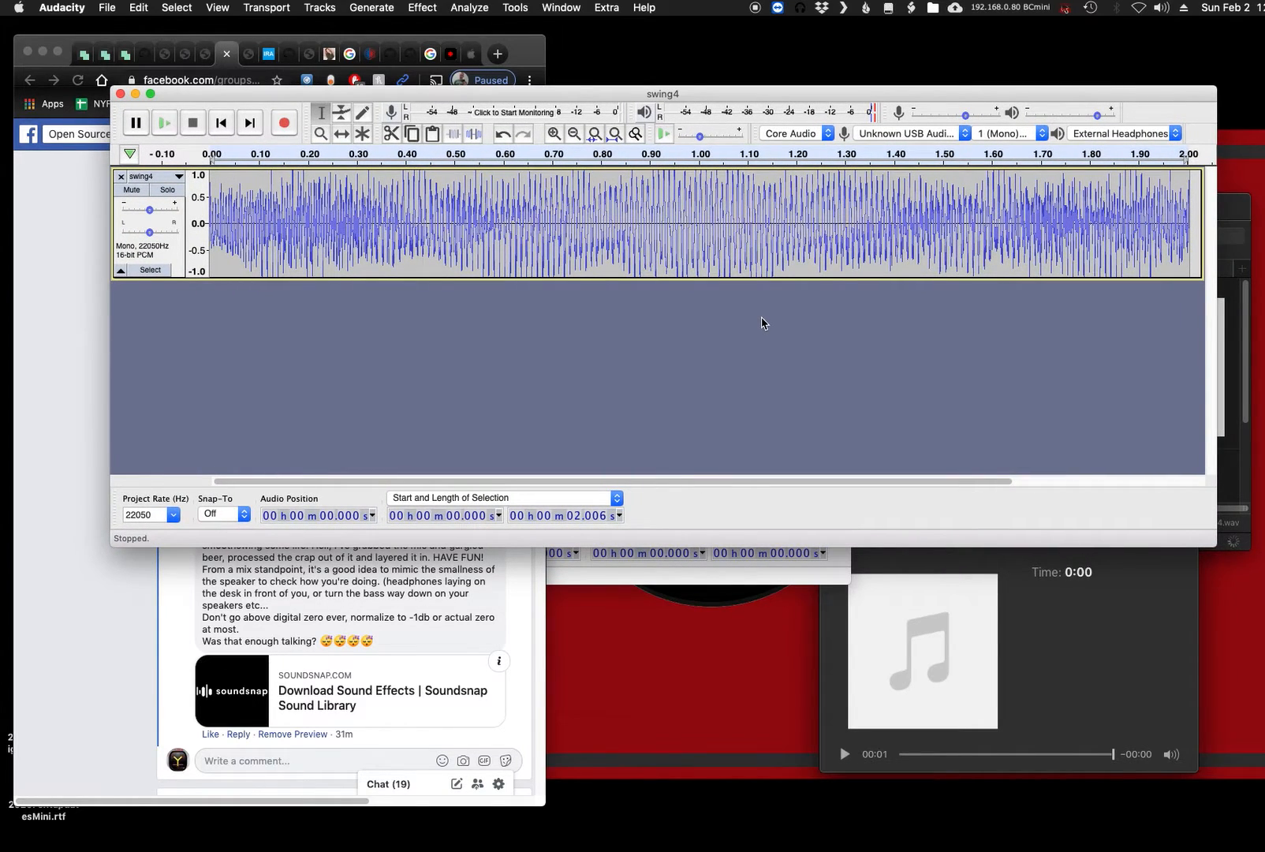
key("super+a")
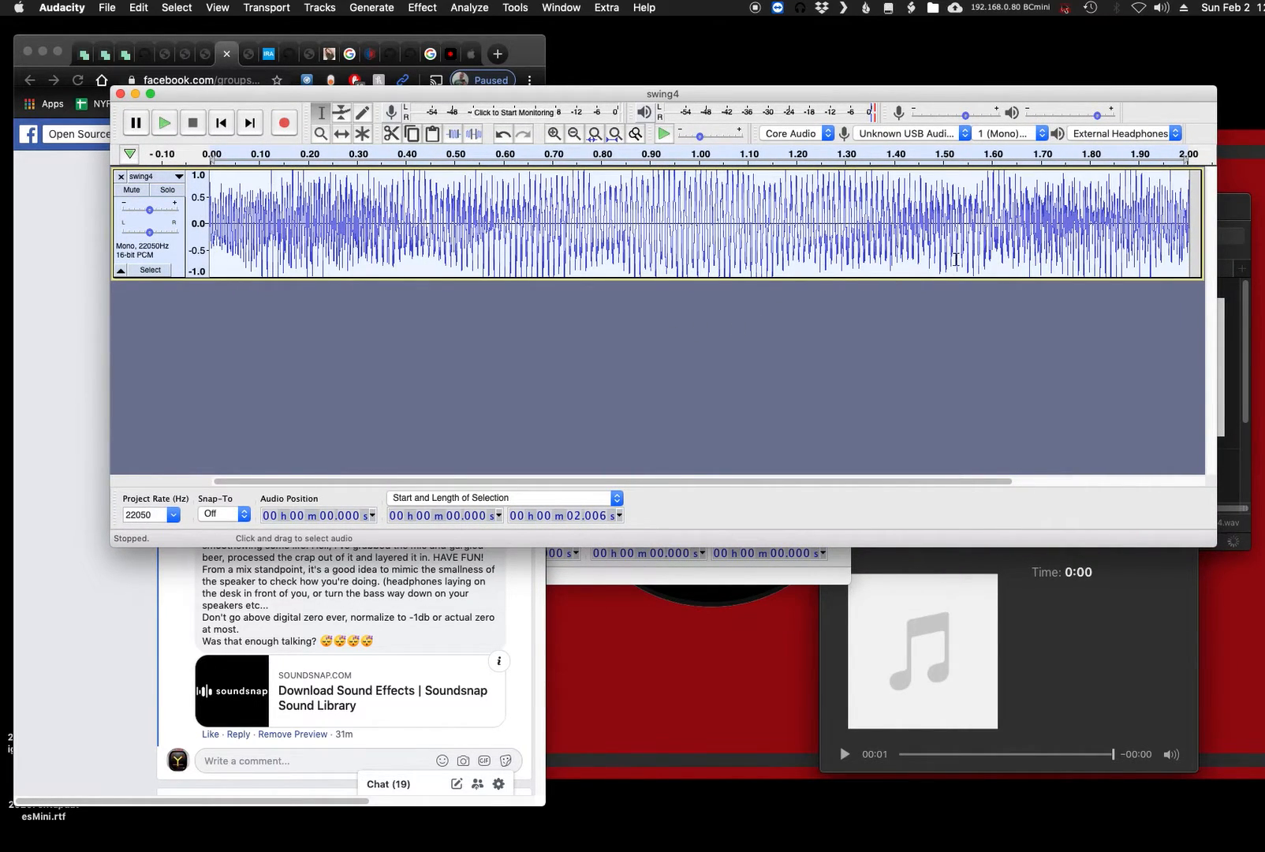
left_click(1189, 235)
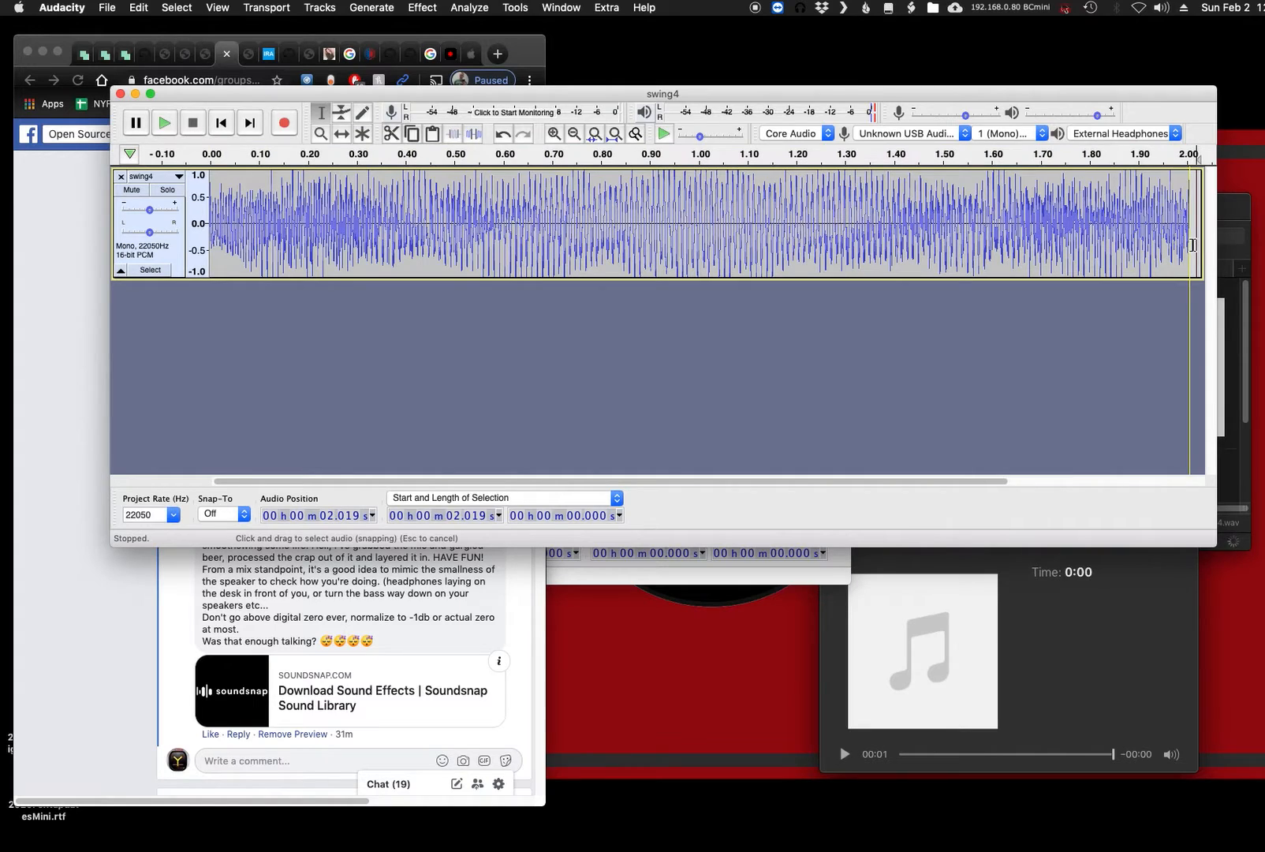
key("super+v")
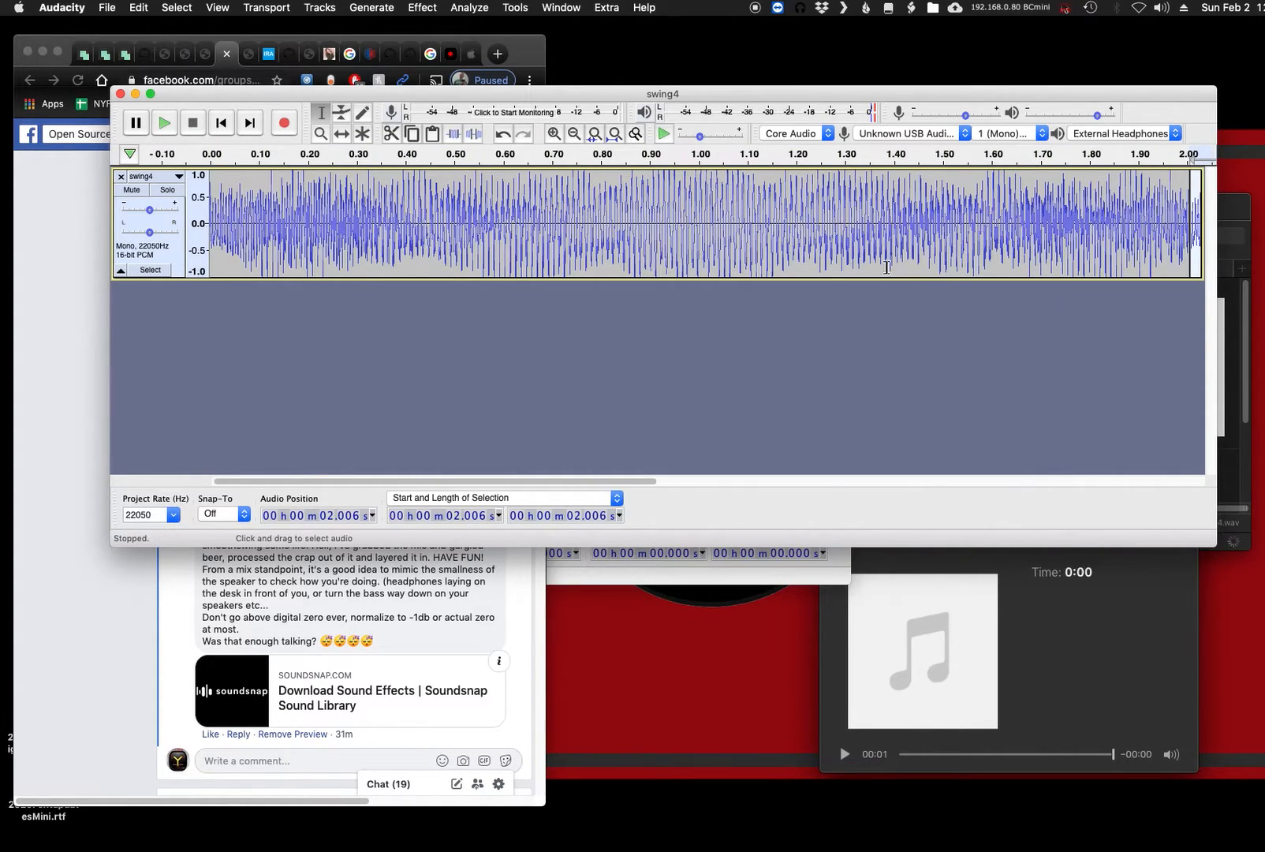
- Reverse the pasted second clip
left_click_drag(556, 481, 858, 481)
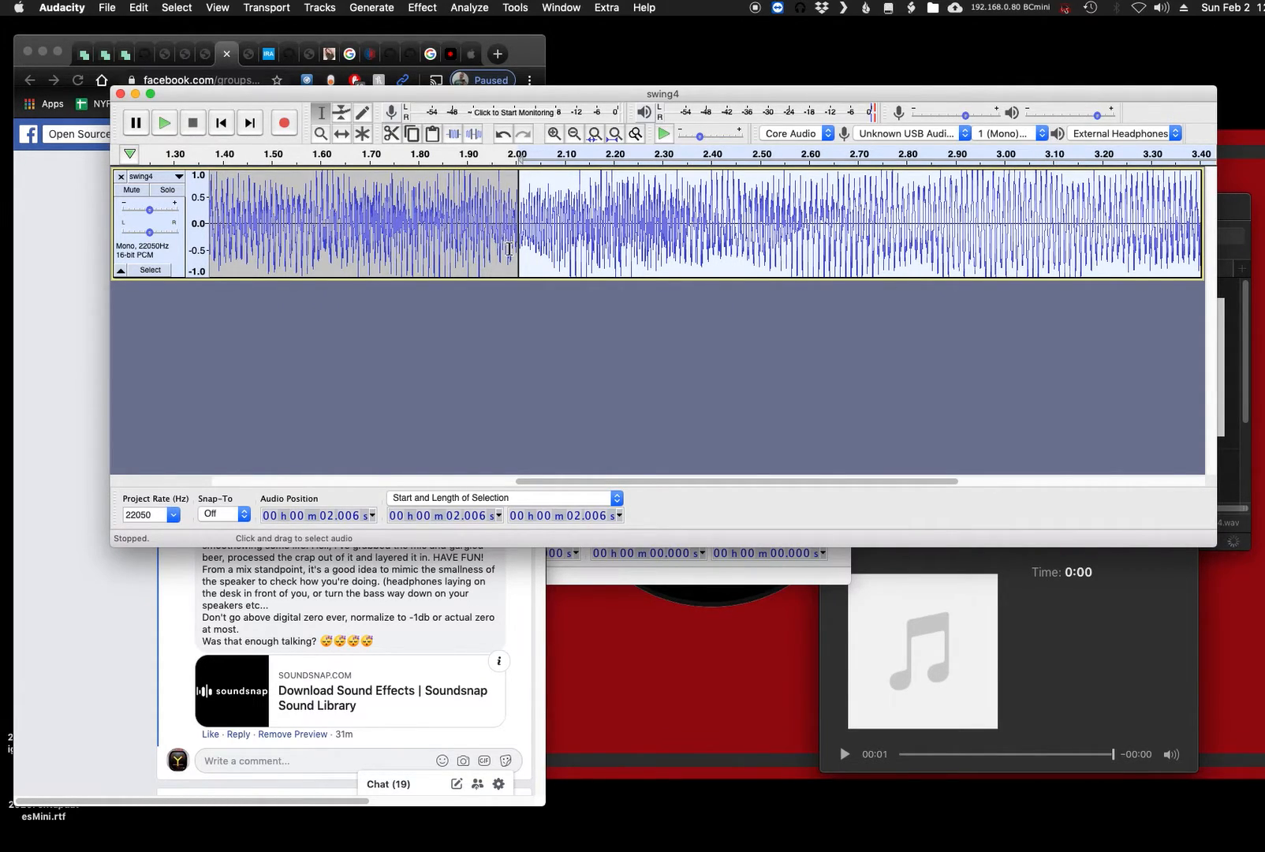
left_click_drag(601, 481, 536, 457)
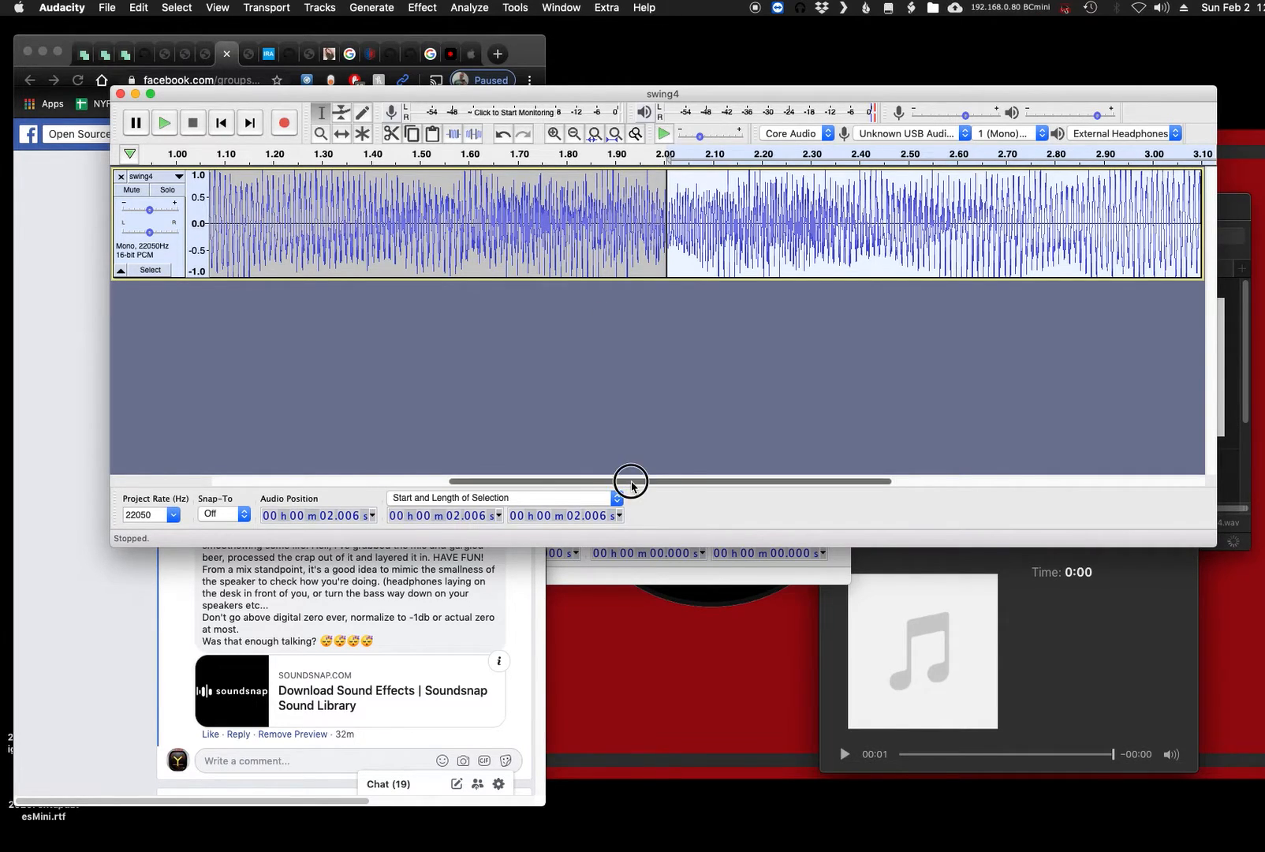
left_click_drag(631, 482, 677, 480)
left_click(424, 8)
left_click(505, 371)
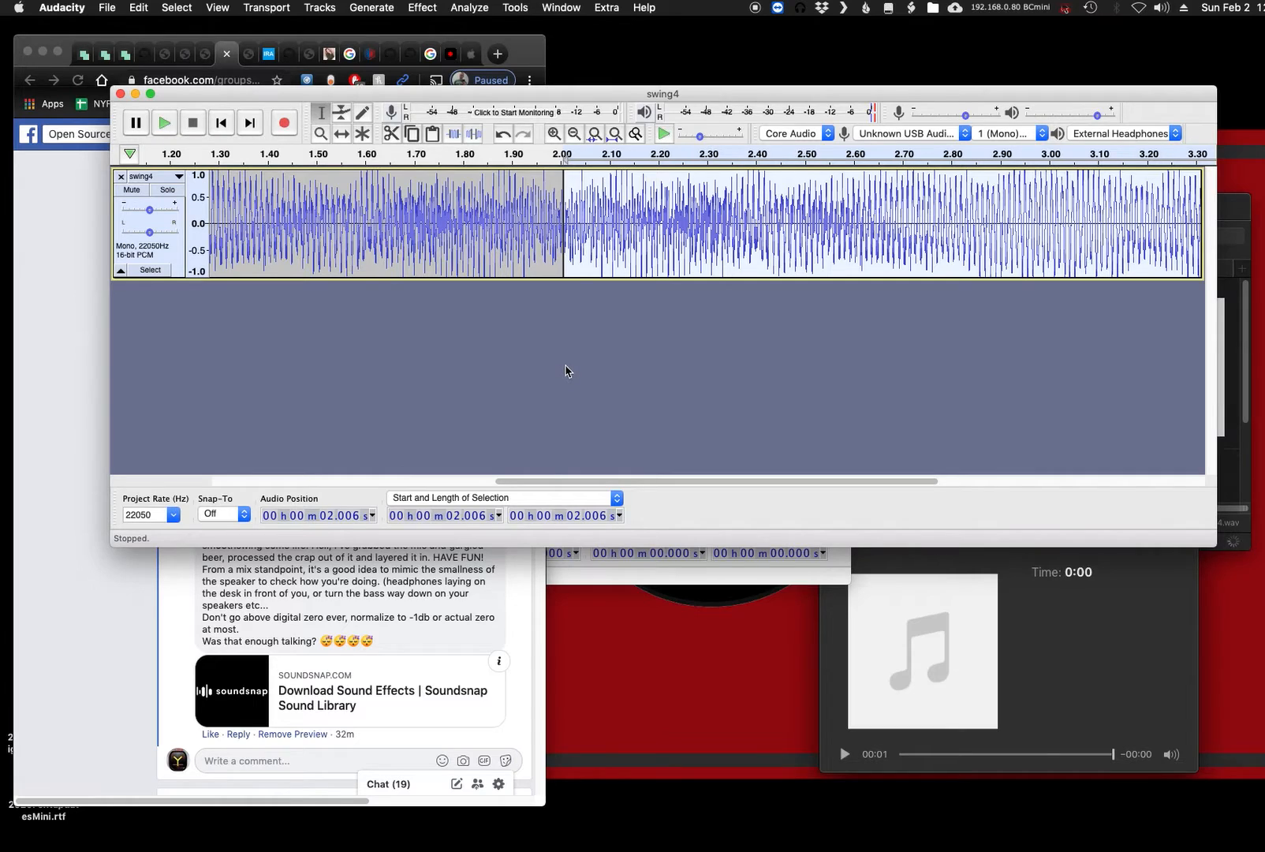
- Select the entire track, fit it in the view and listen to the two joined clips from the start
key("super+a")
key("super+f")
key("space")
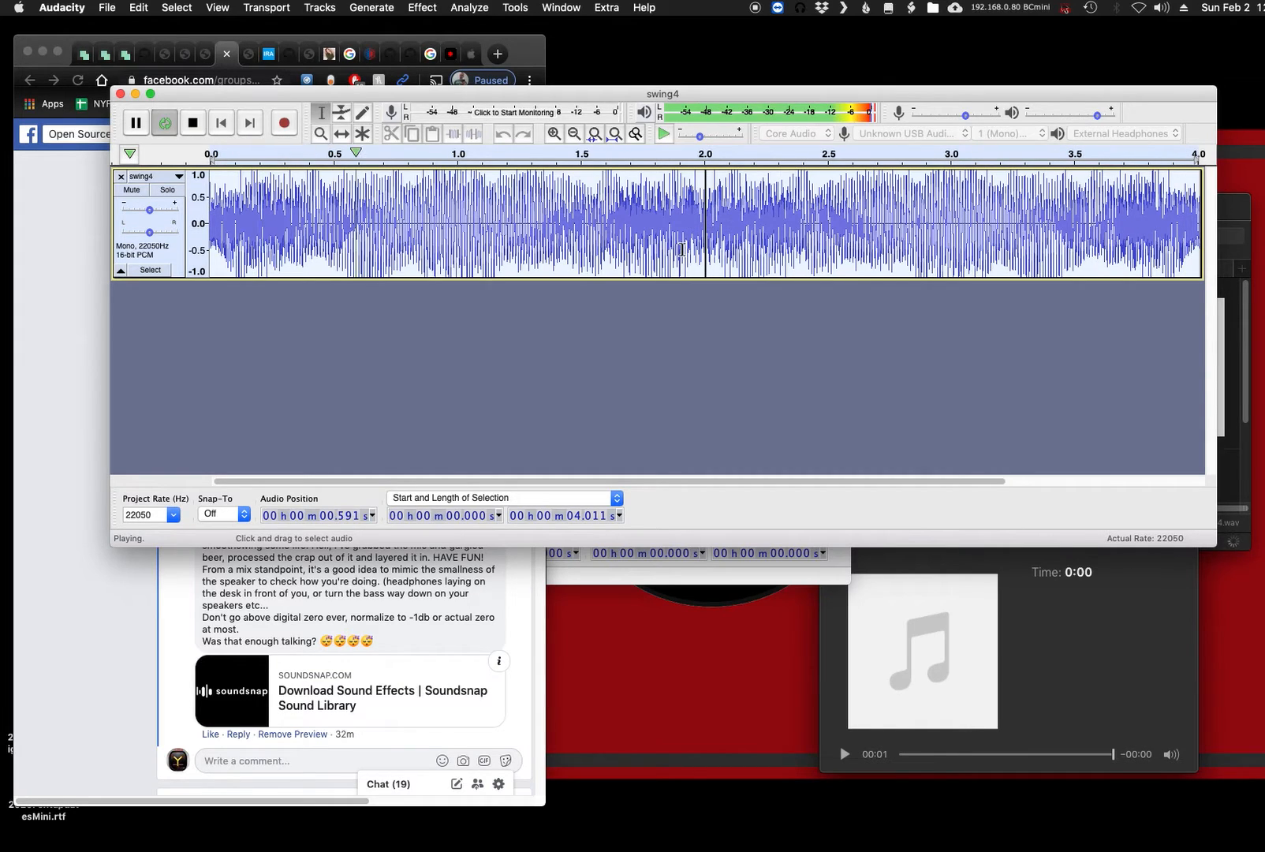
key("space")
- Crossfade the two clips over a selection of about 0.185 s across their seam, and listen to the result in a loop
left_click_drag(731, 228, 685, 230)
key("space")
key("space")
key("space")
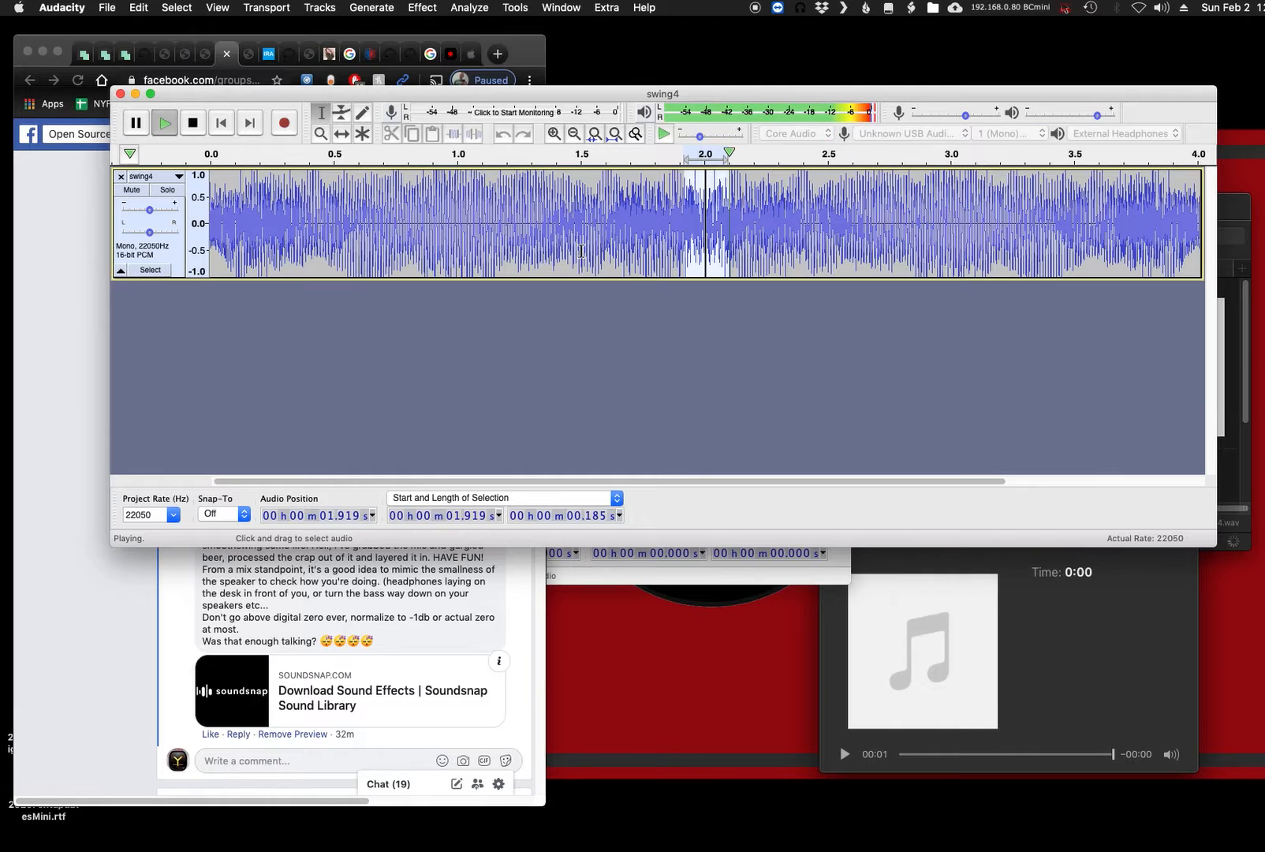
left_click(423, 7)
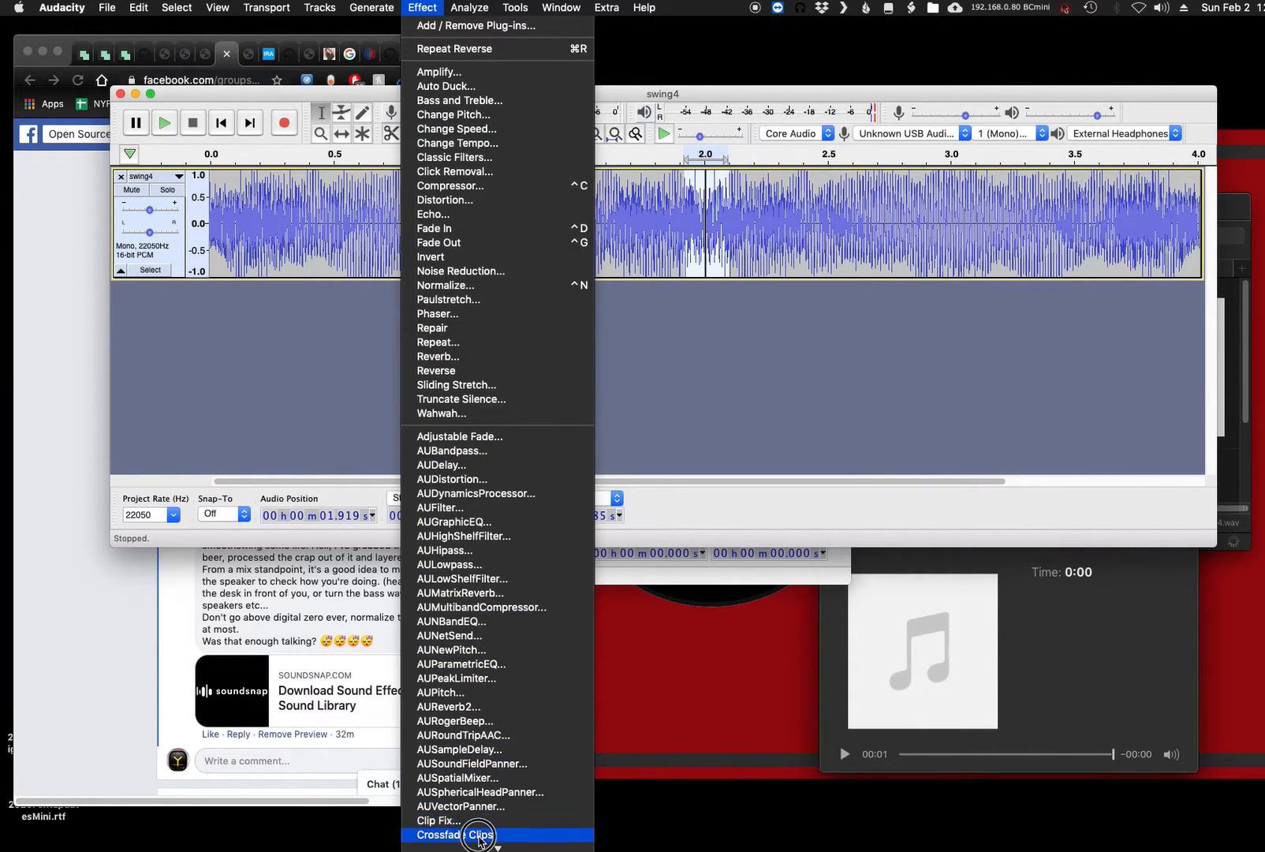
left_click(465, 835)
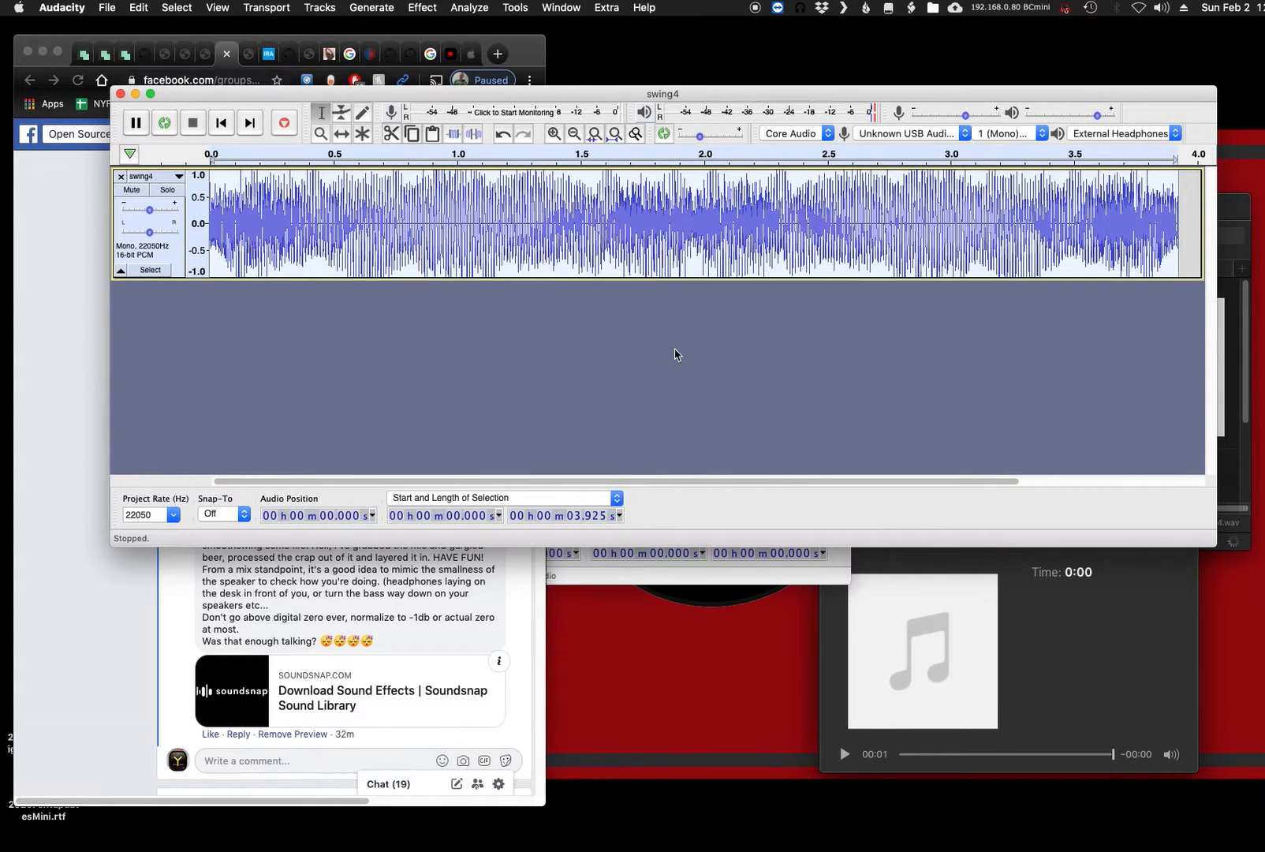
key("space")
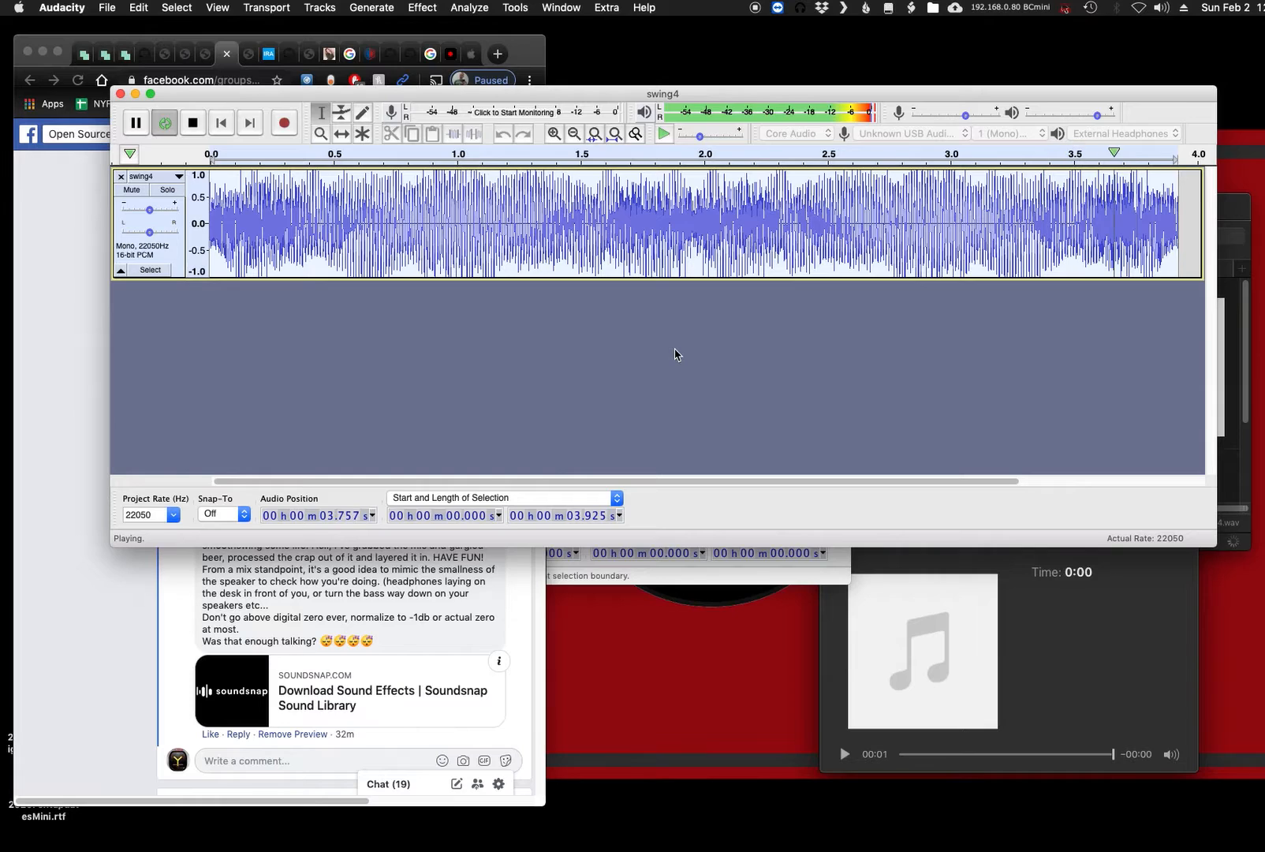
key("space")
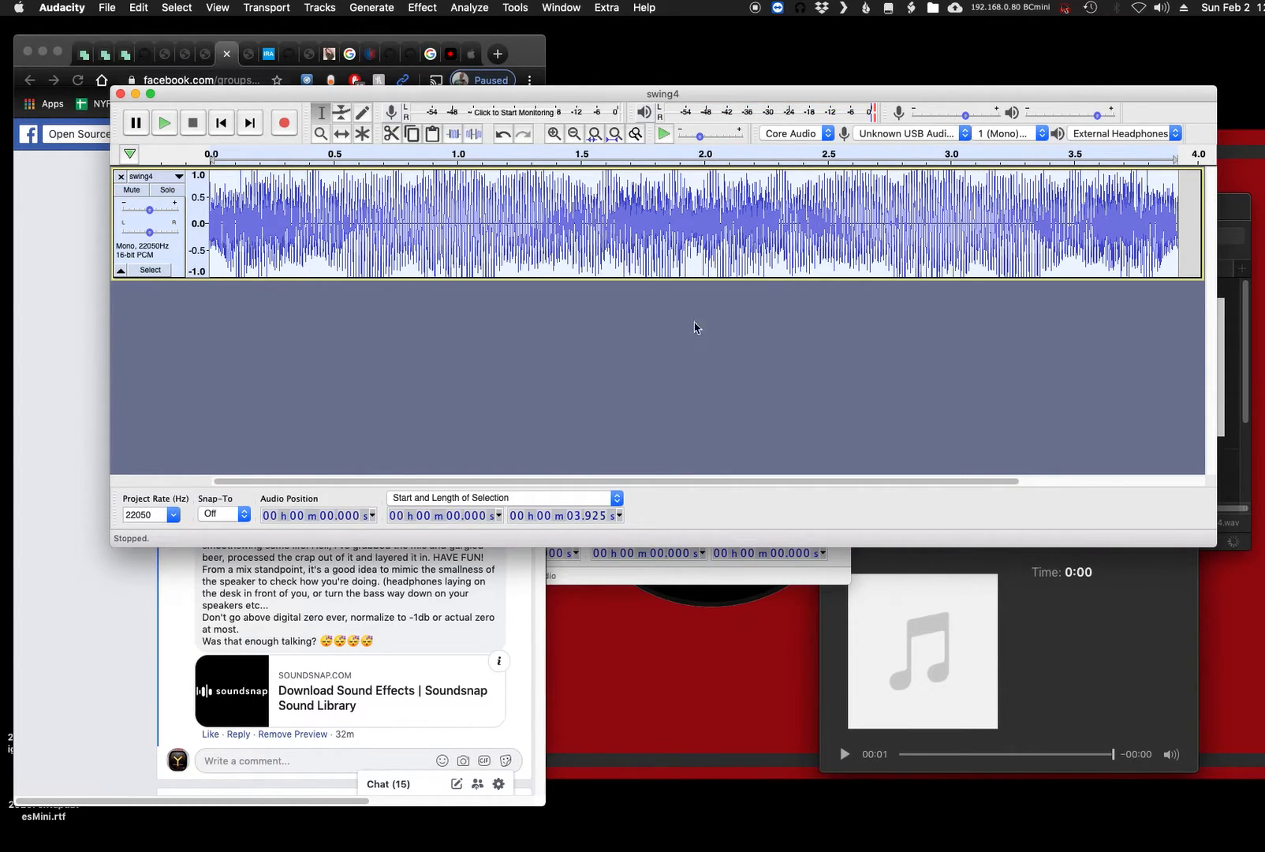
- Switch to the Facebook comment in Chrome and highlight the instruction "maybe pitch shift"
left_click_drag(284, 96, 563, 93)
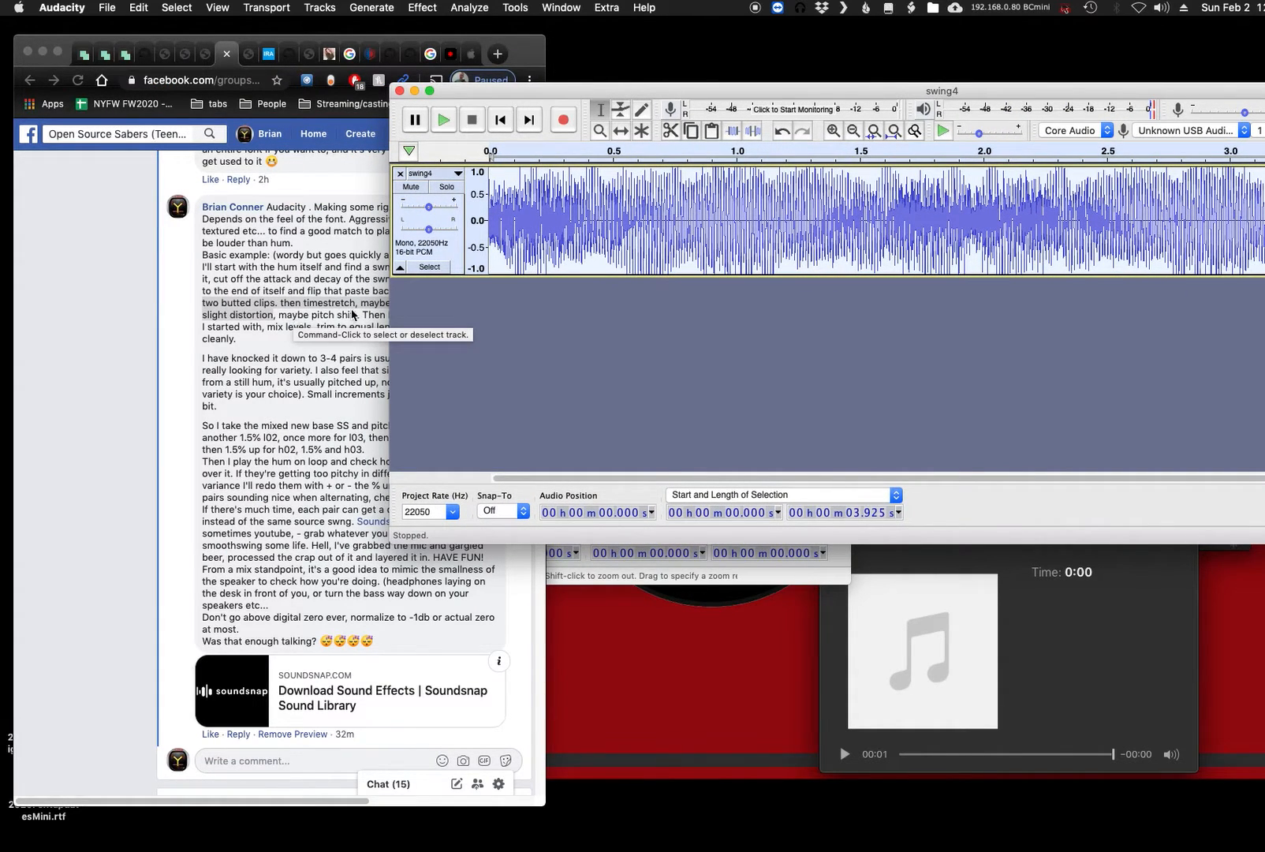
left_click_drag(789, 93, 502, 78)
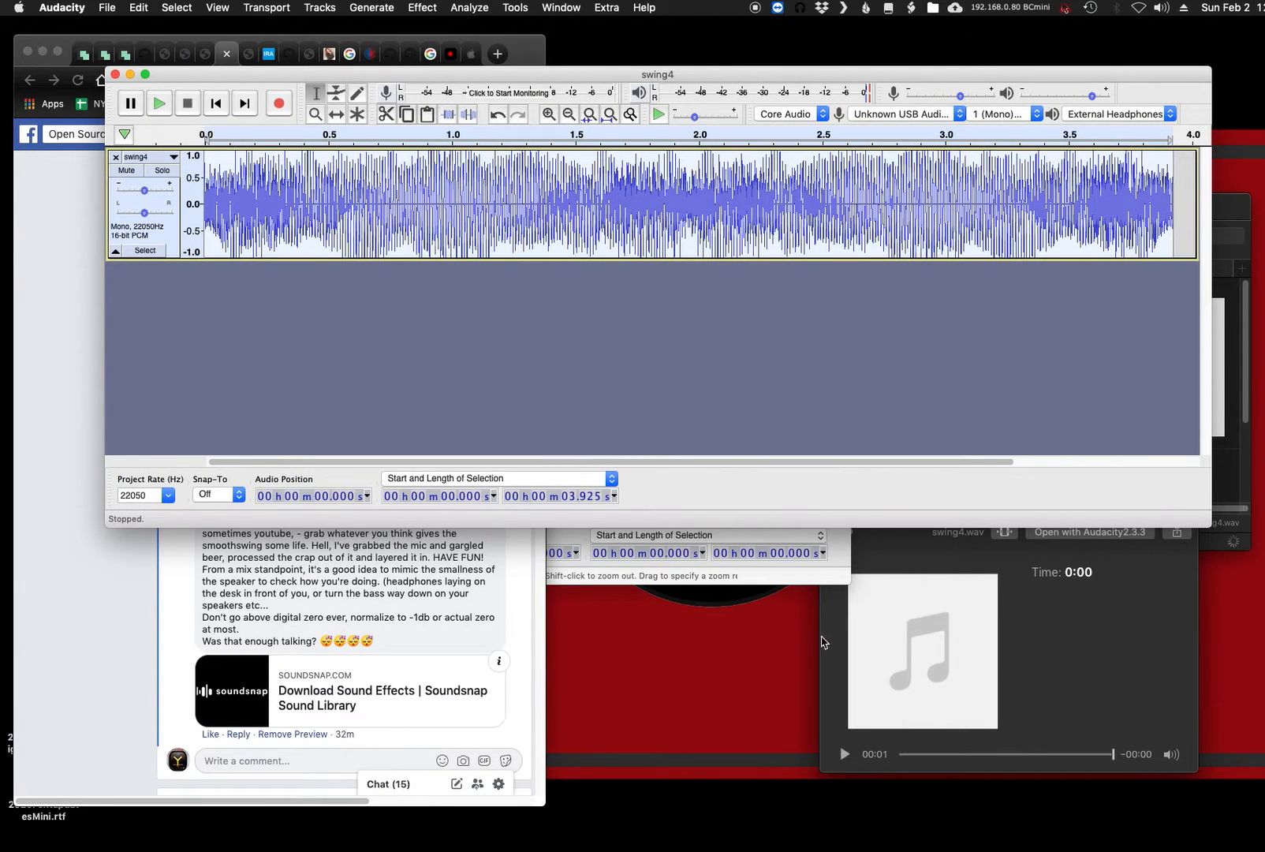
left_click(1229, 544)
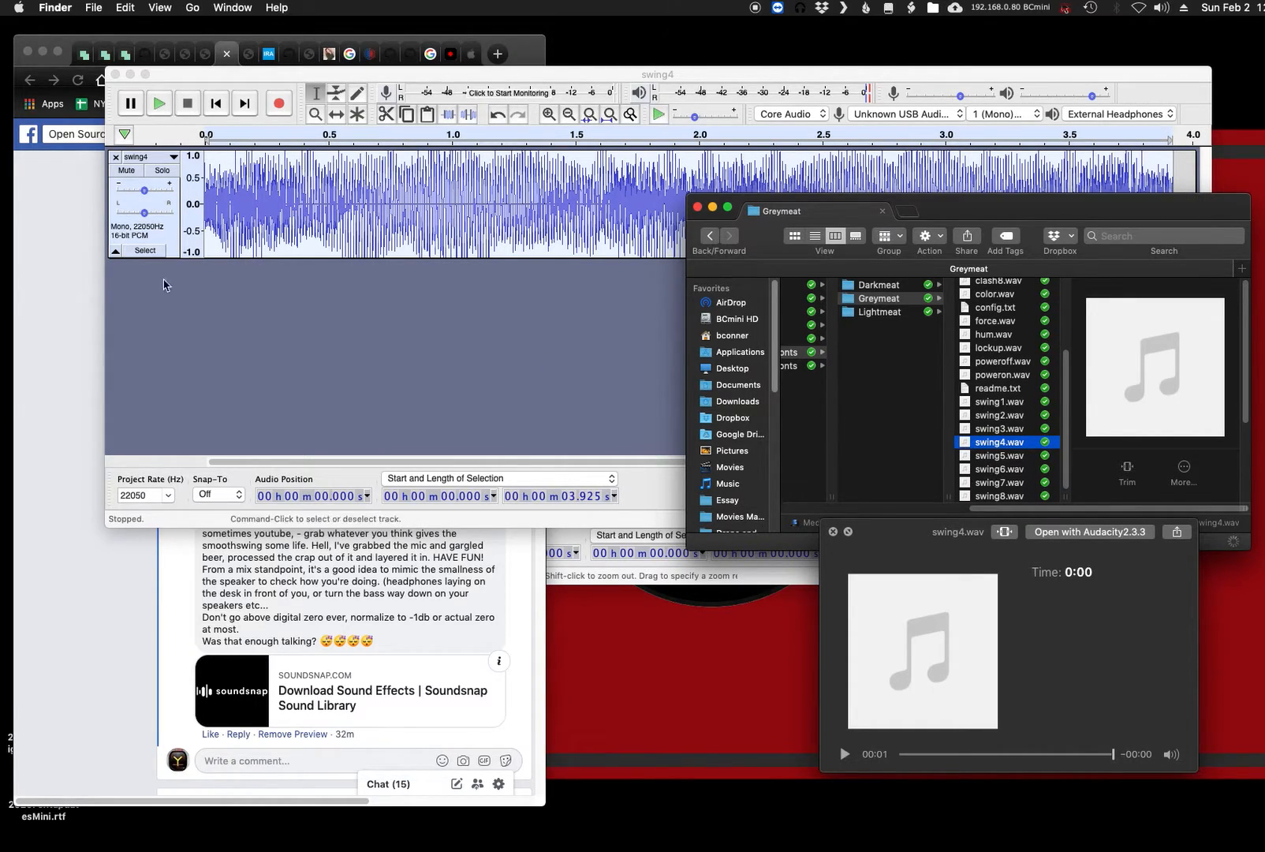
left_click(83, 404)
left_click(294, 322)
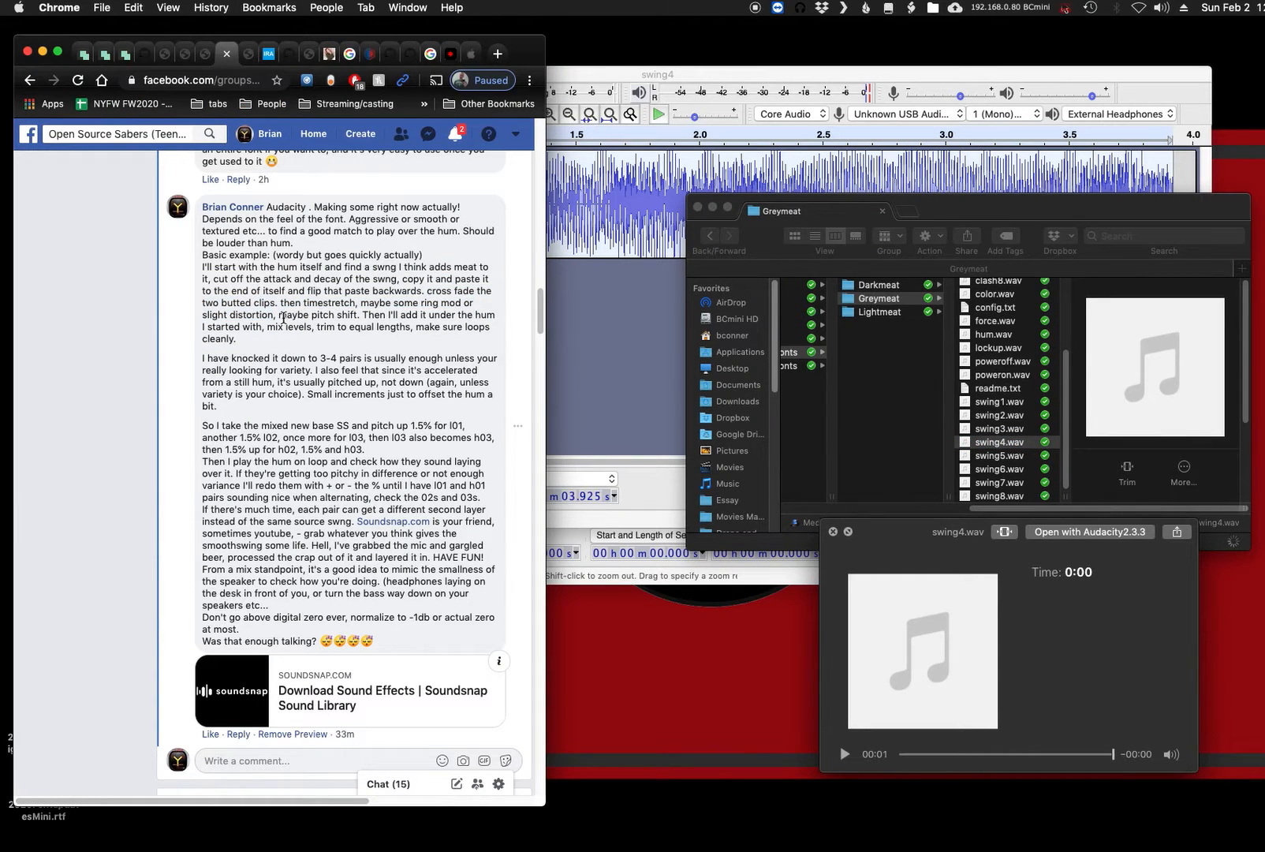
left_click_drag(276, 316, 354, 315)
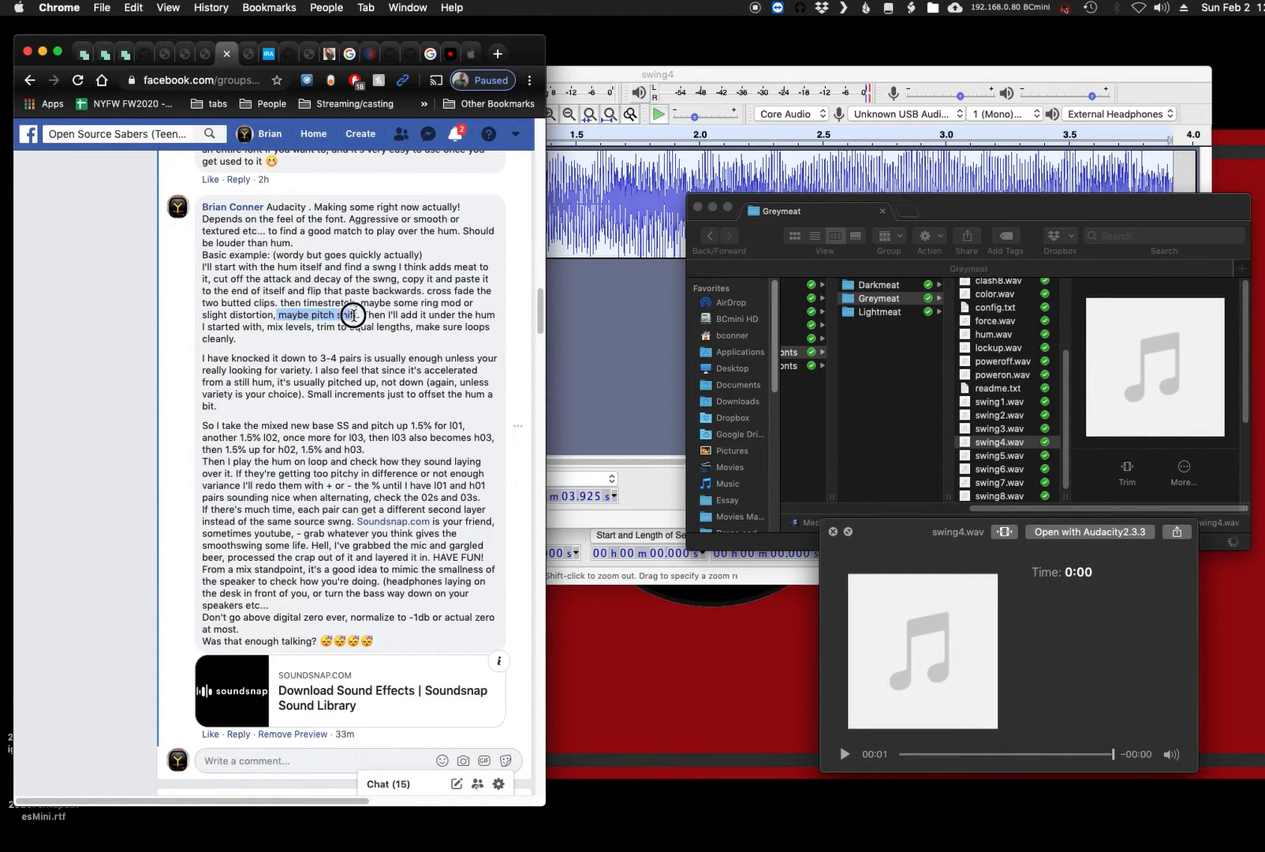
- Switch back to Audacity and lower the whole swing4 track's pitch by 12 percent with high-quality stretching, previewing other percentages before applying
left_click(644, 100)
left_click(422, 7)
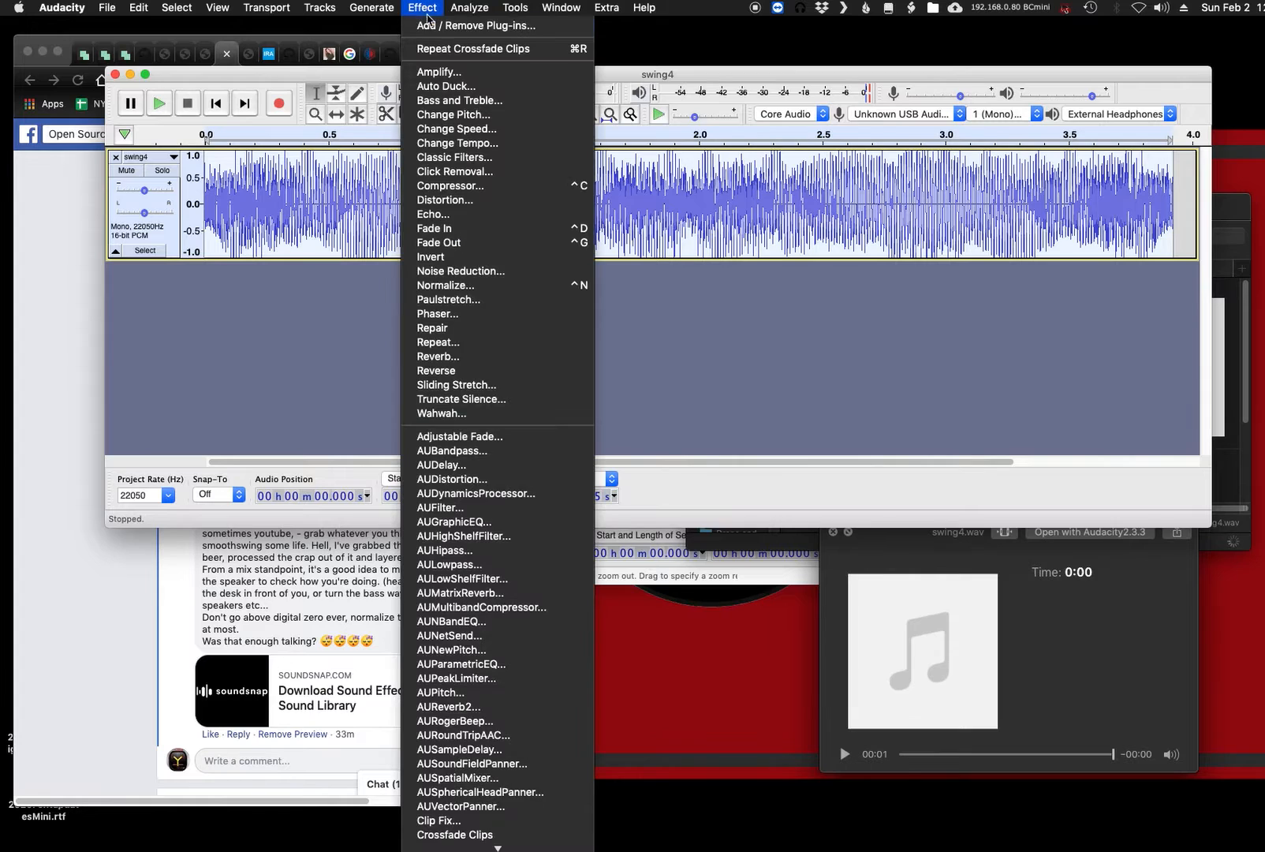
left_click(459, 115)
left_click(590, 427)
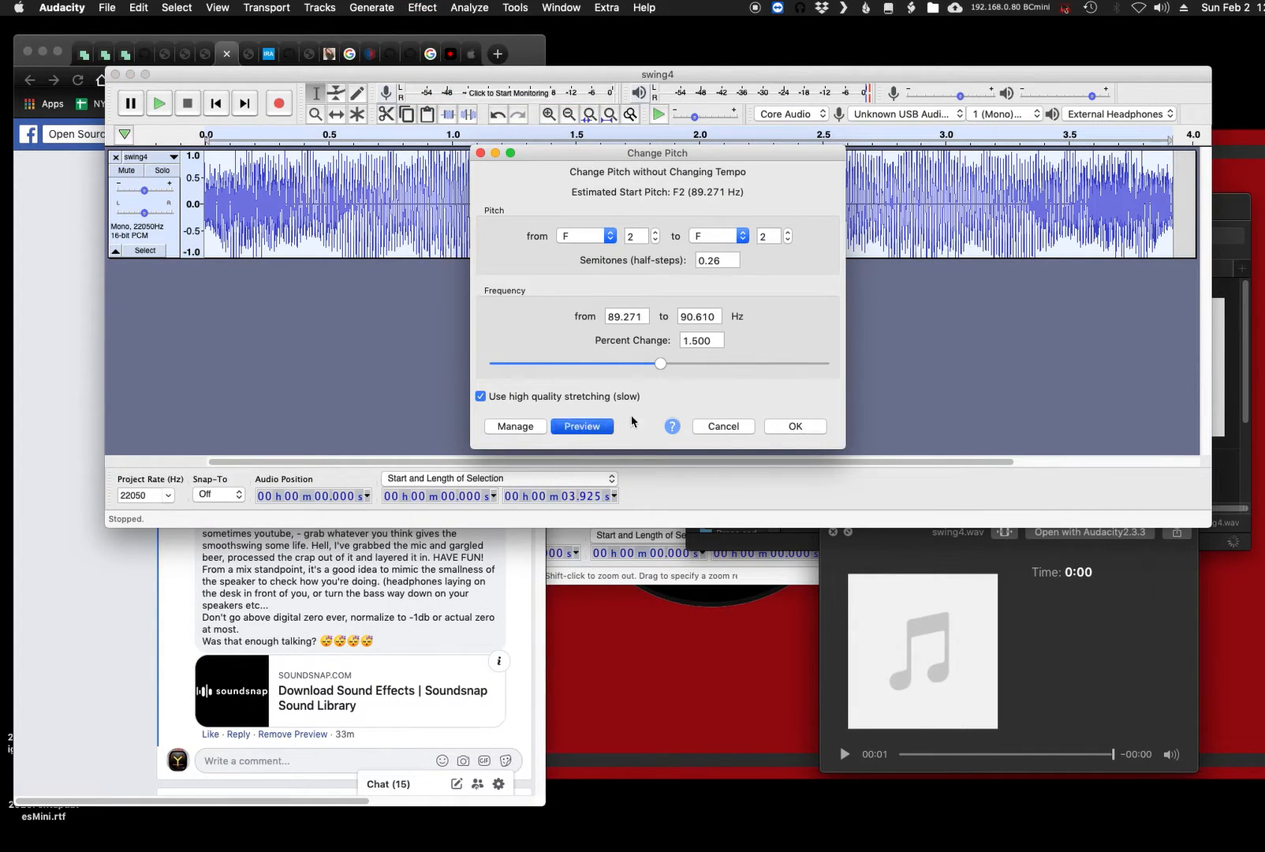
left_click(685, 349)
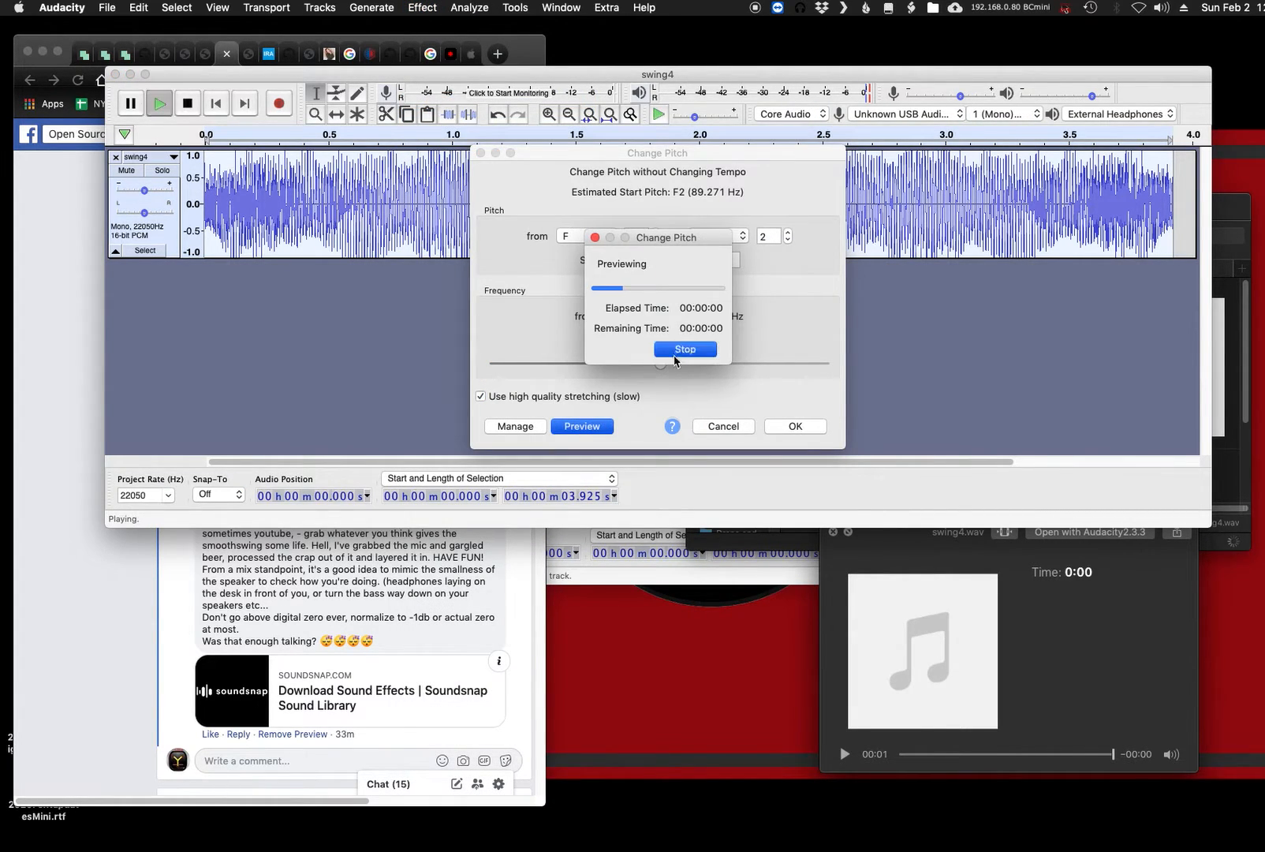
left_click_drag(658, 363, 629, 367)
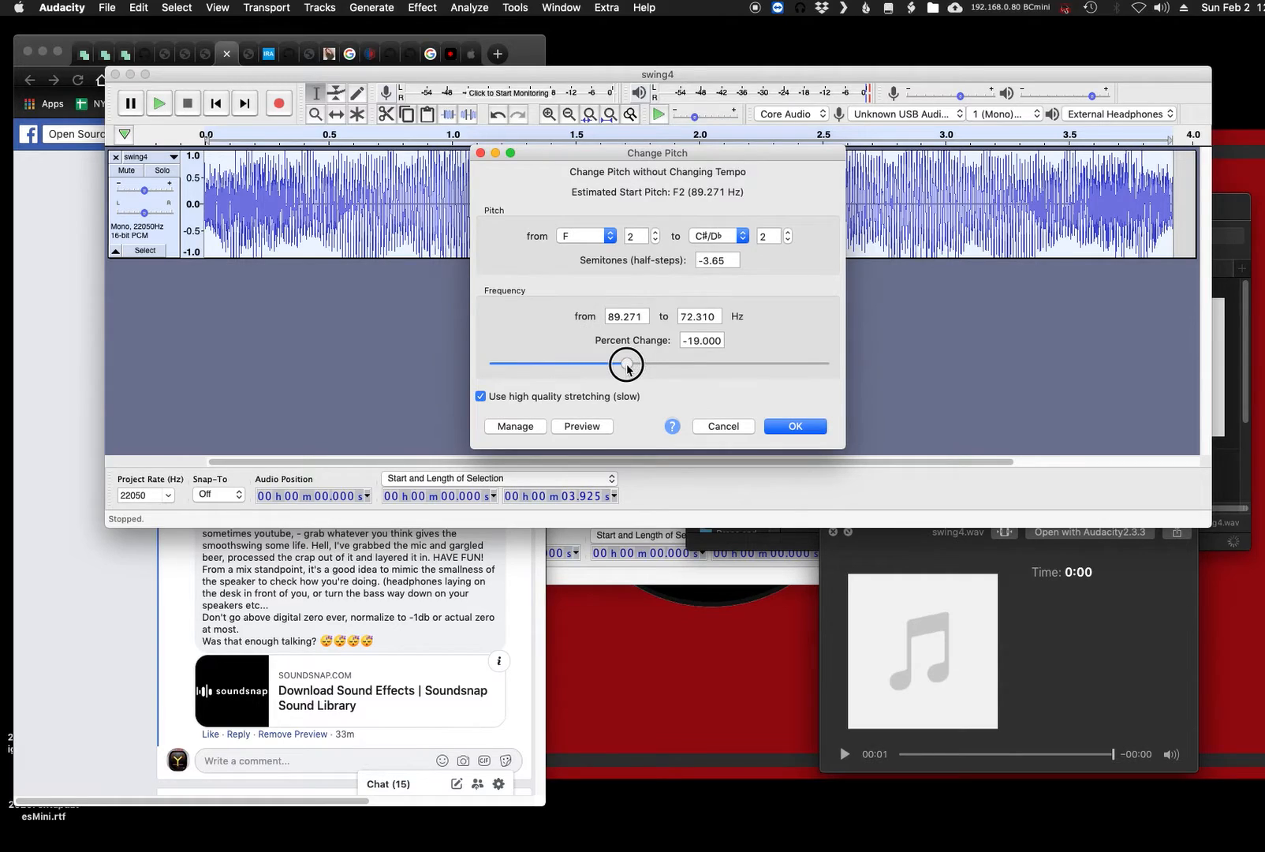
left_click(598, 428)
left_click_drag(628, 366, 640, 363)
left_click(597, 428)
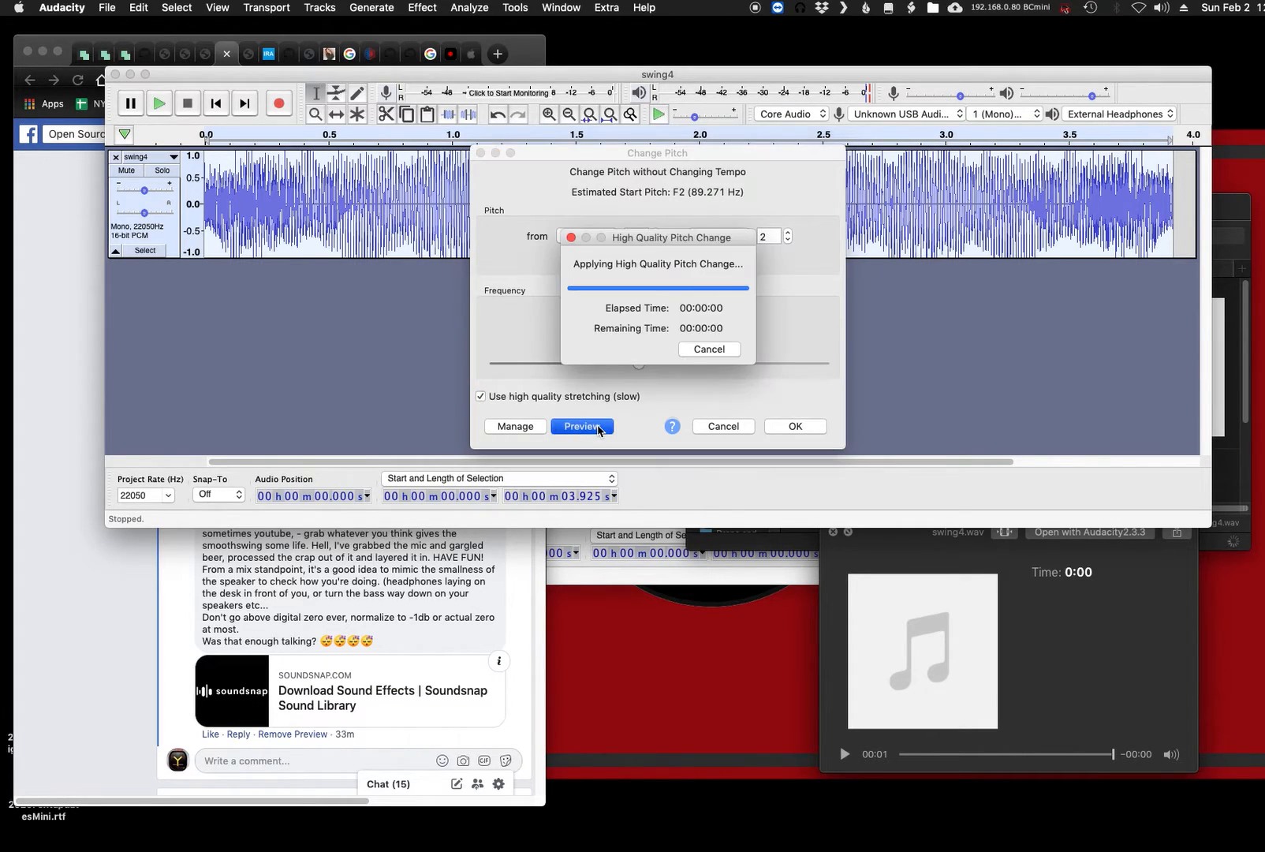
left_click(695, 349)
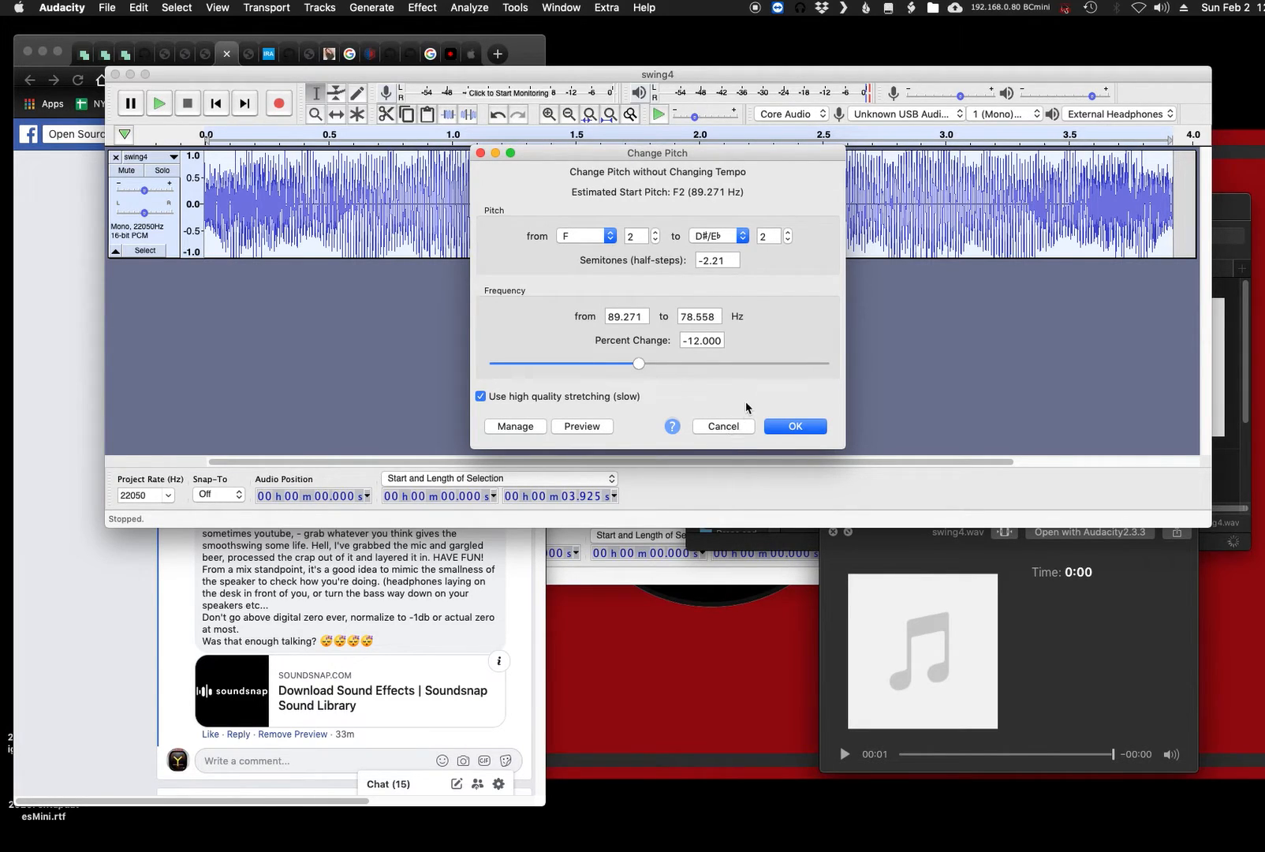
left_click(785, 427)
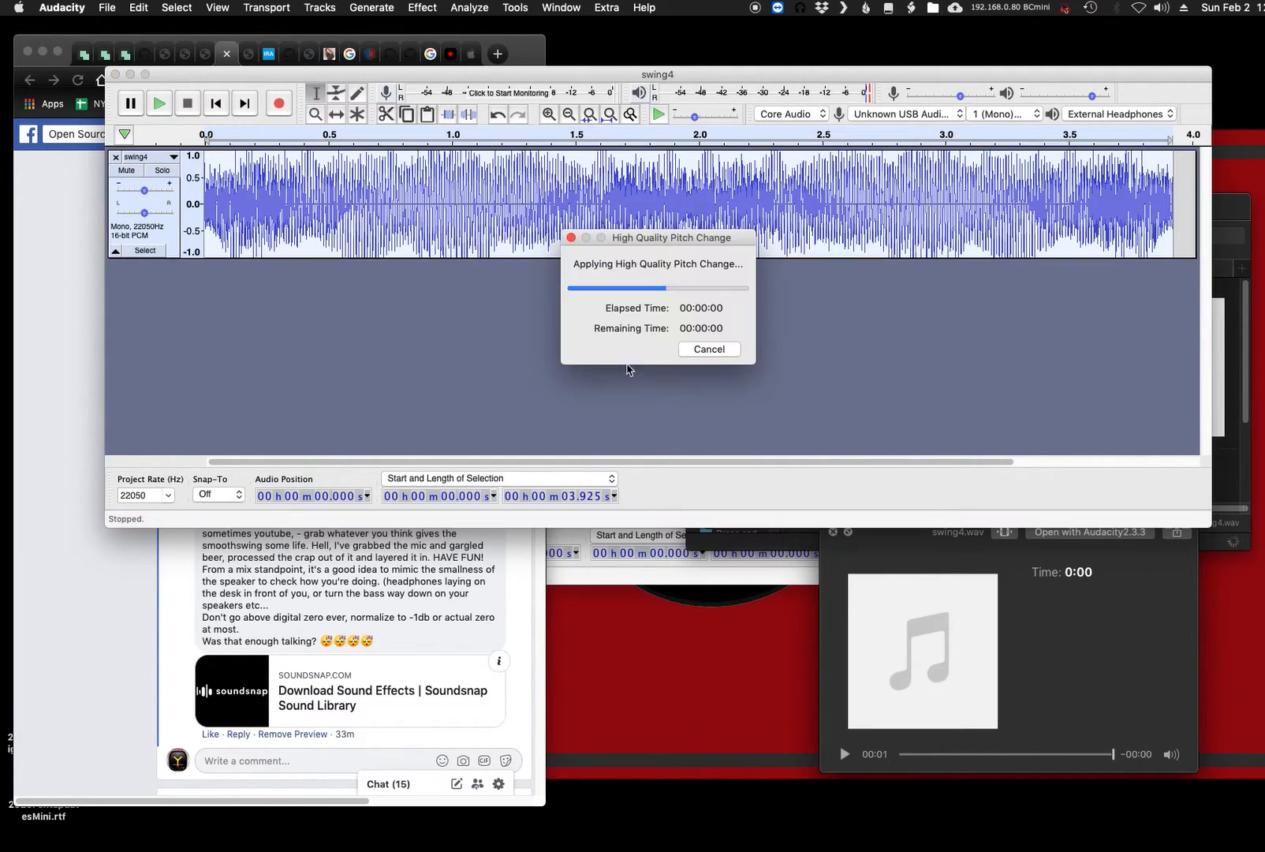
- Move the swing4 window lower on the screen, and play the swing4 track and the hum track to compare them
left_click_drag(507, 70, 463, 199)
key("space")
key("space")
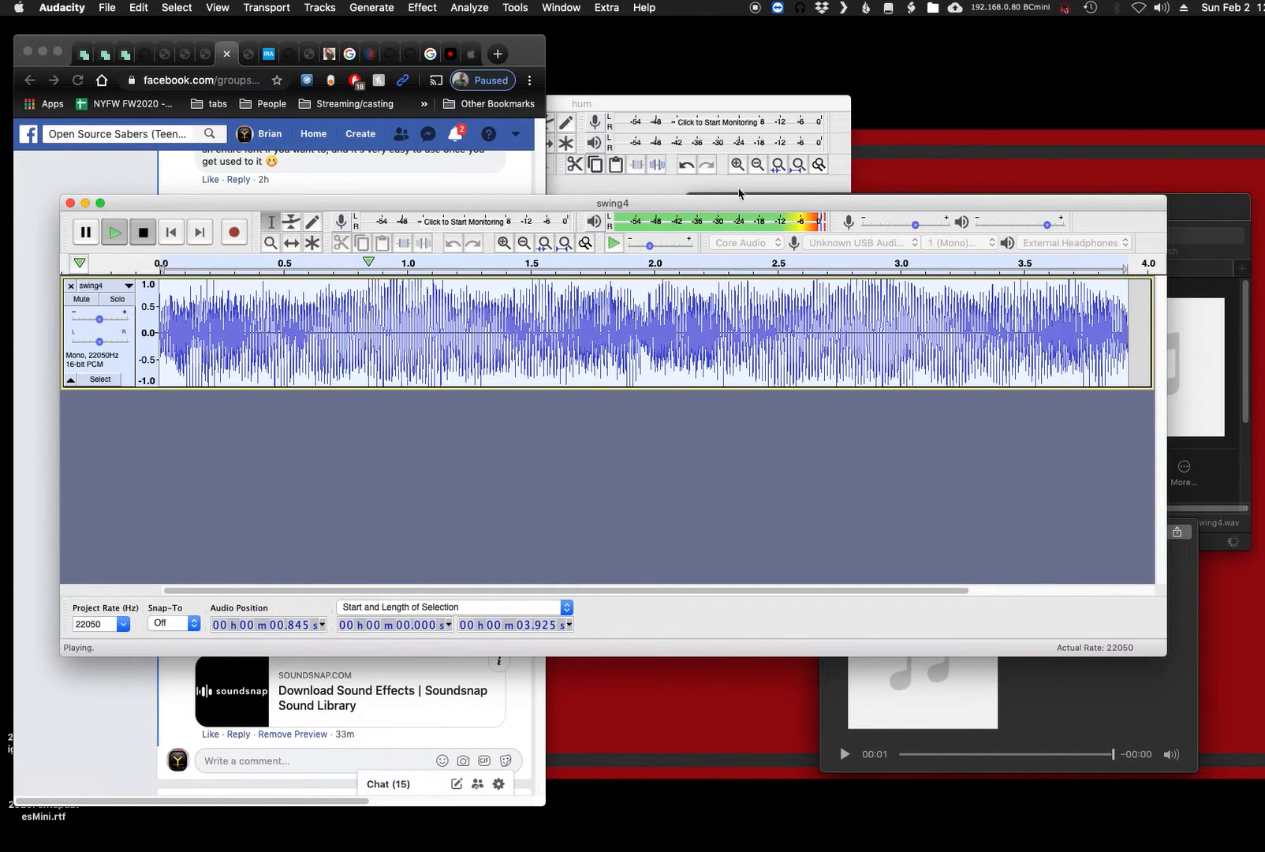
left_click(688, 108)
key("space")
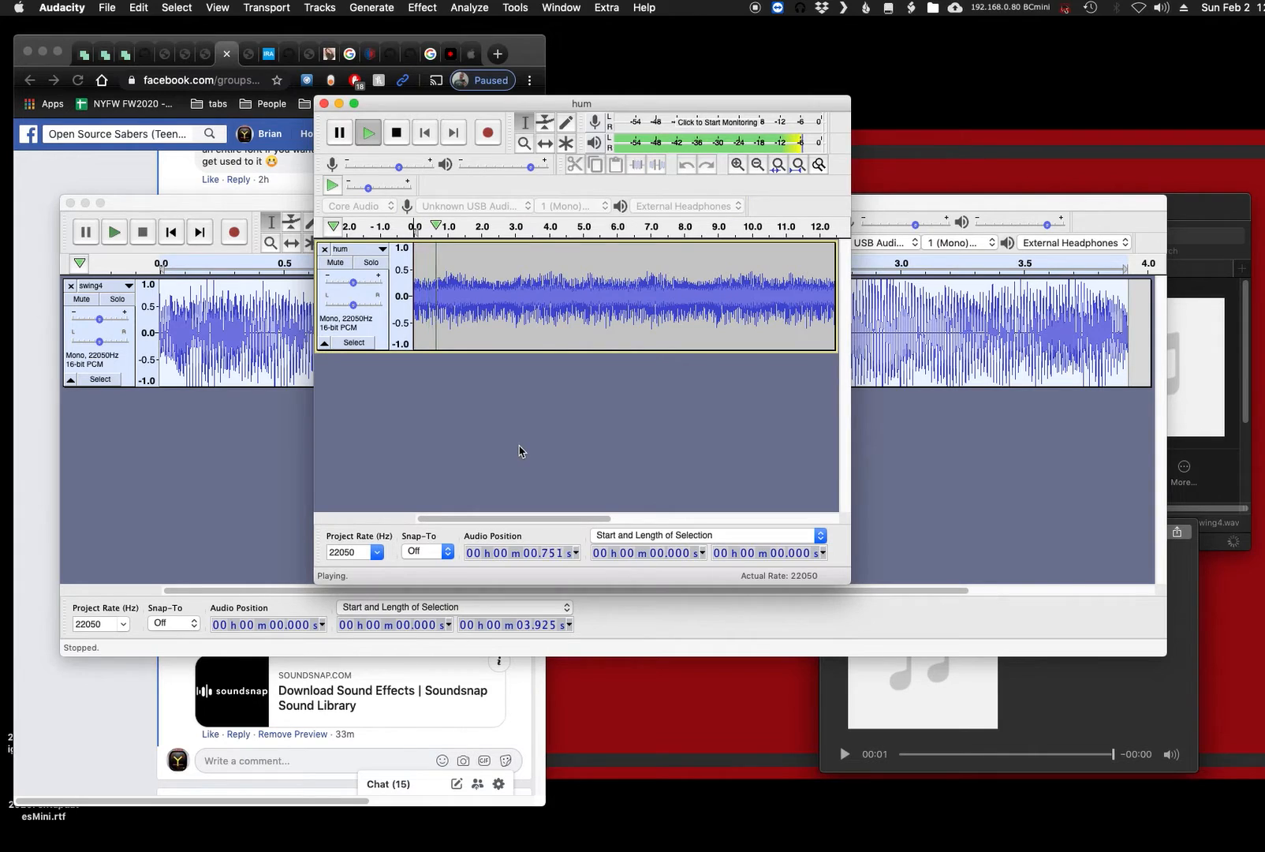
key("space")
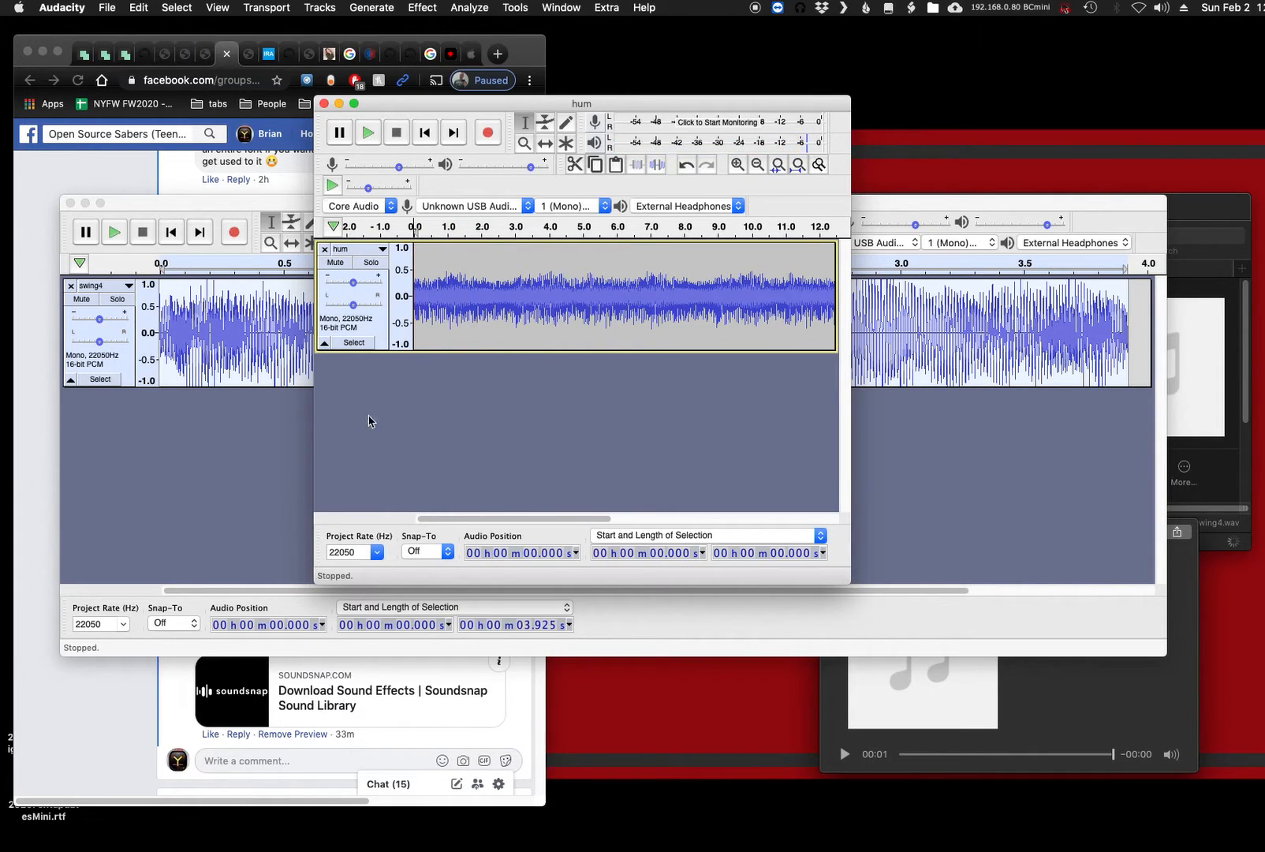
- Copy the pitch-shifted swing4 audio into the hum project as a second track and widen the project window
left_click(264, 426)
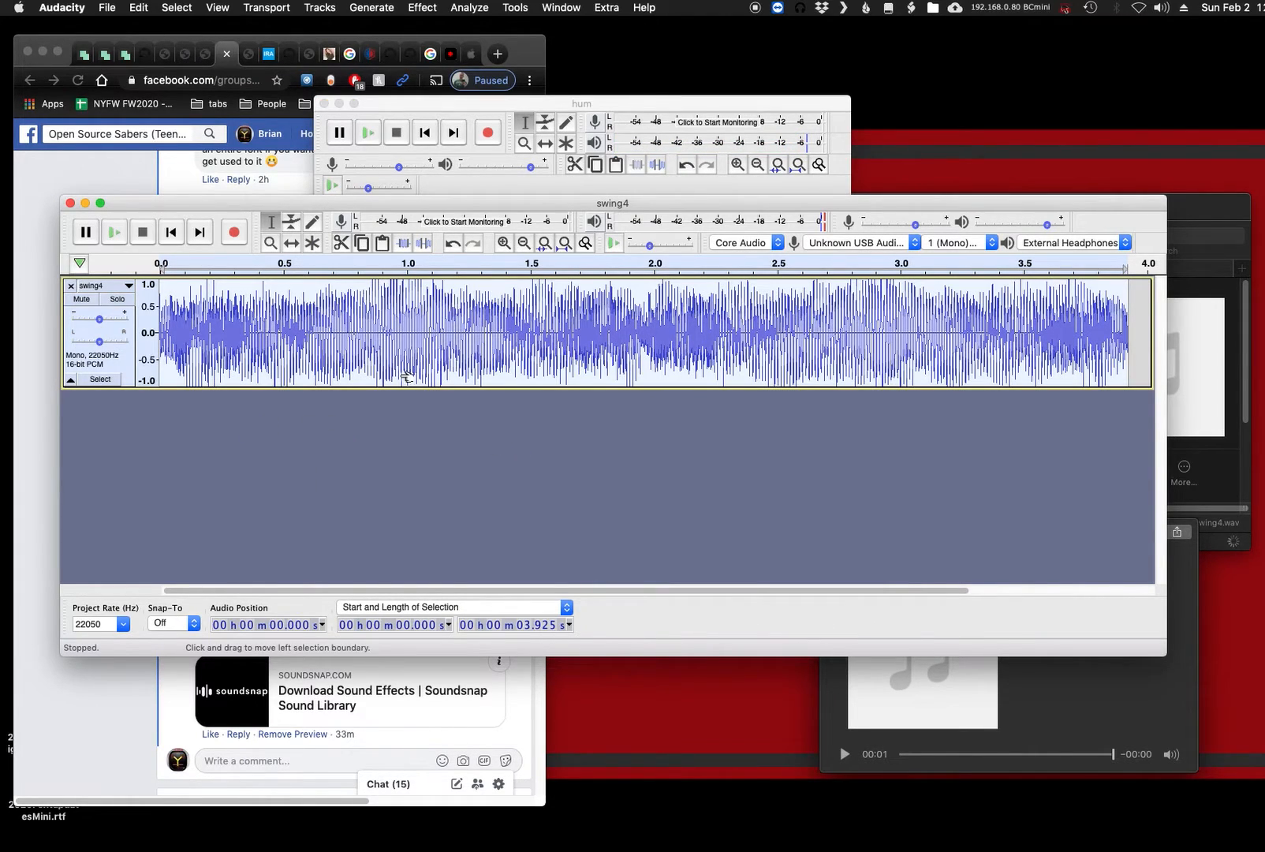
left_click(733, 106)
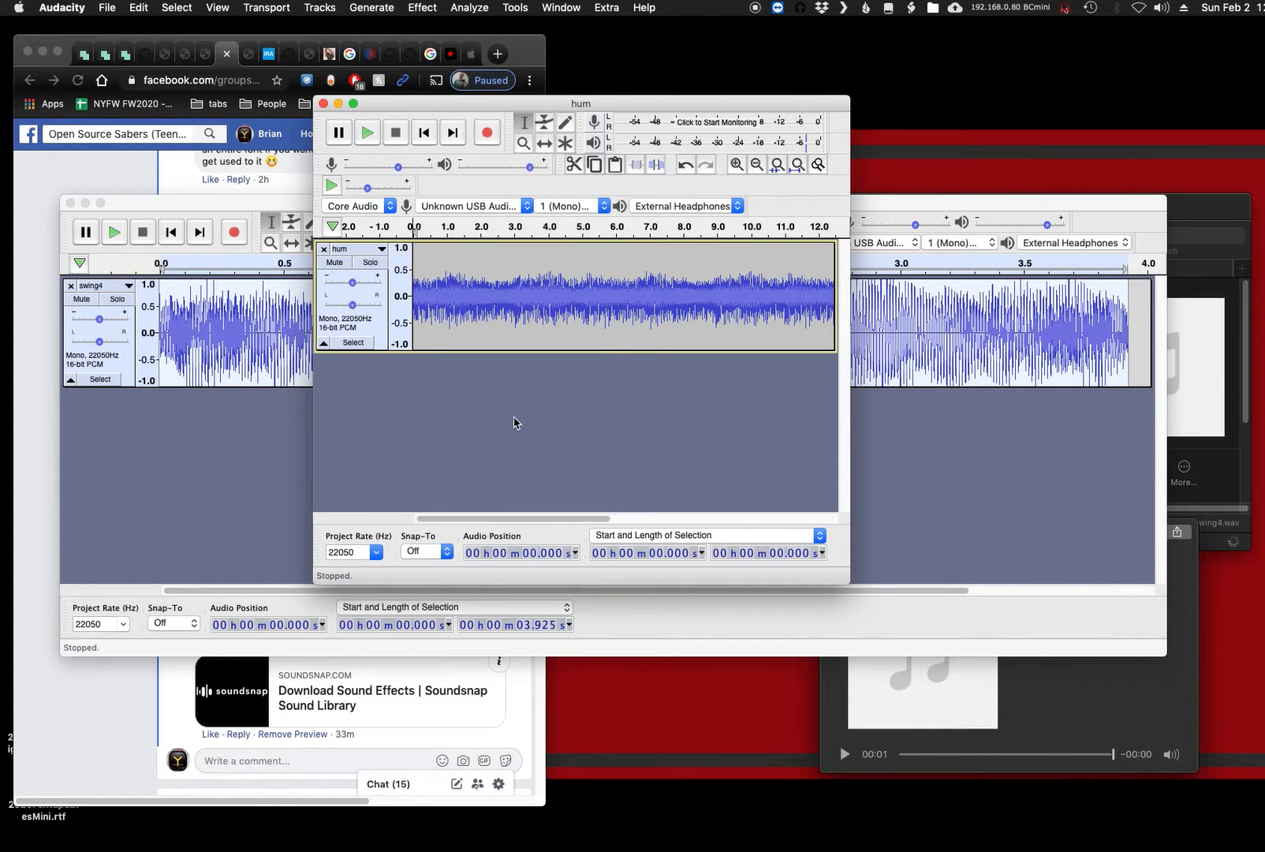
key("super+v")
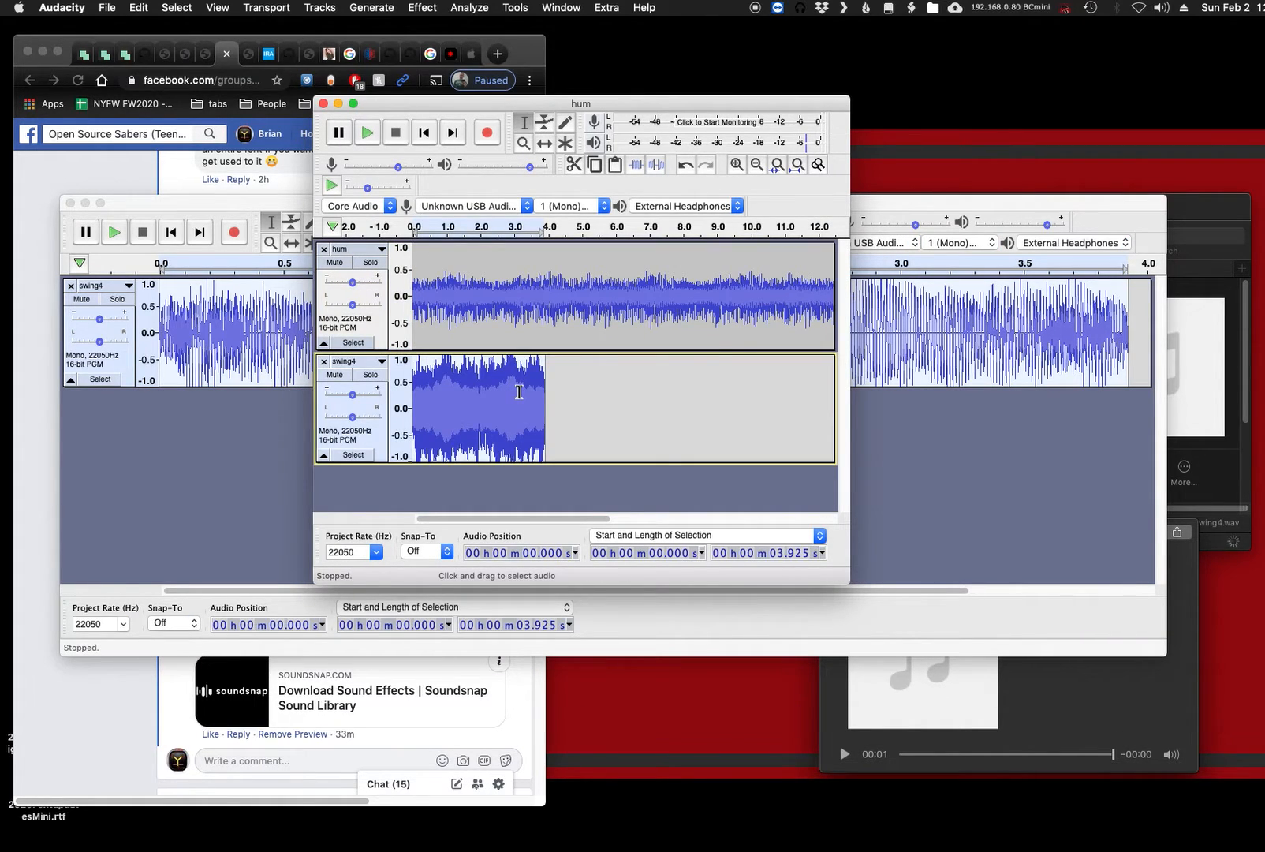
left_click_drag(844, 574, 1139, 598)
key("space")
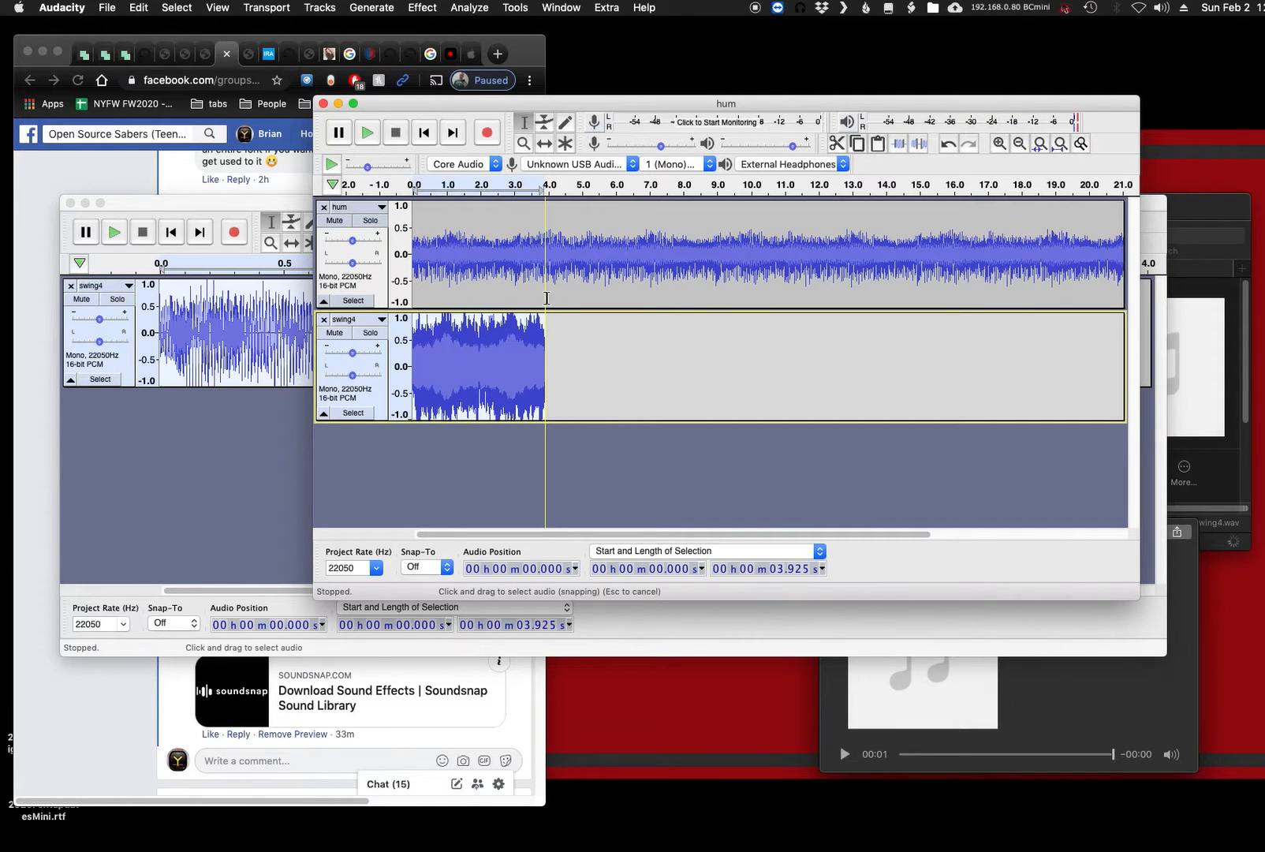
- Delete the hum audio after 3.925 s so the hum clip matches the swing4 clip's length
left_click_drag(545, 297, 1022, 286)
key("Delete")
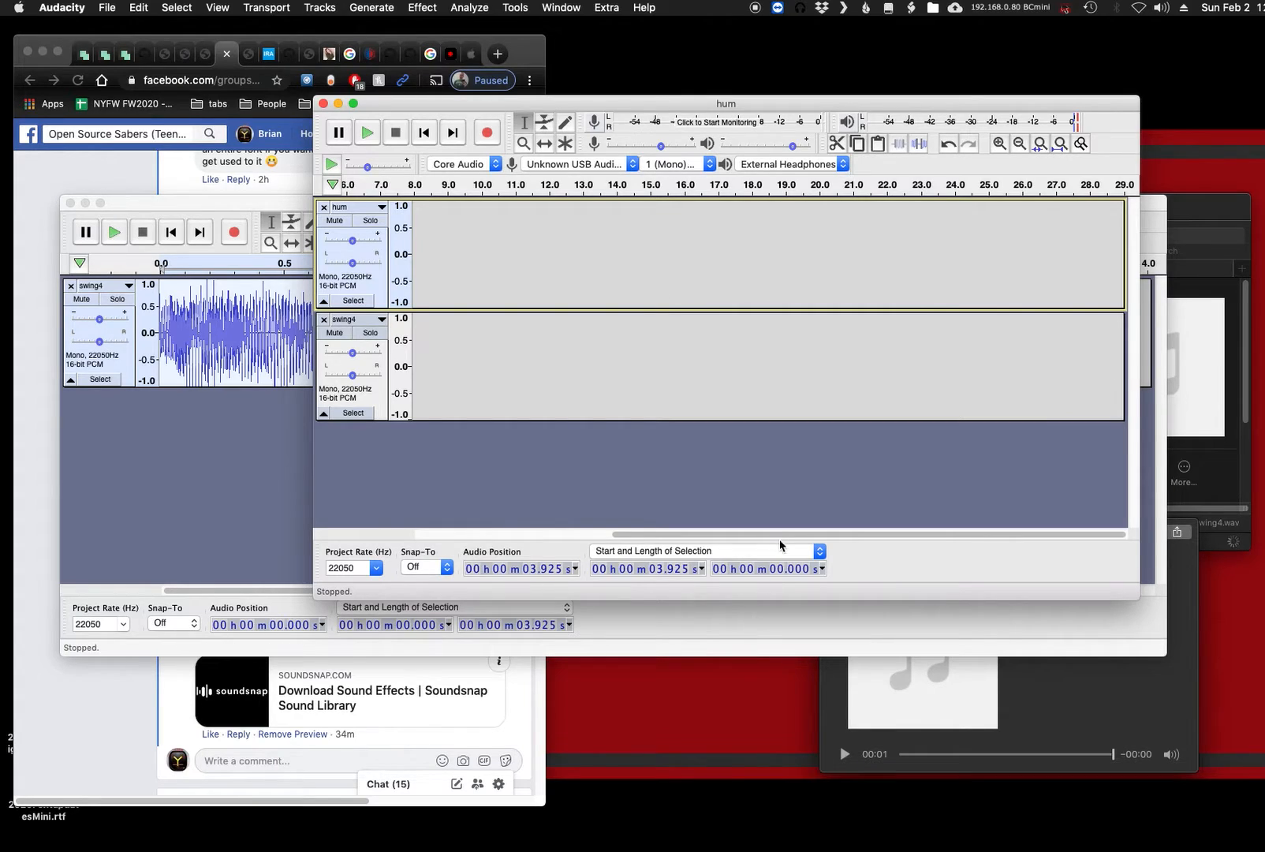
left_click_drag(778, 533, 491, 536)
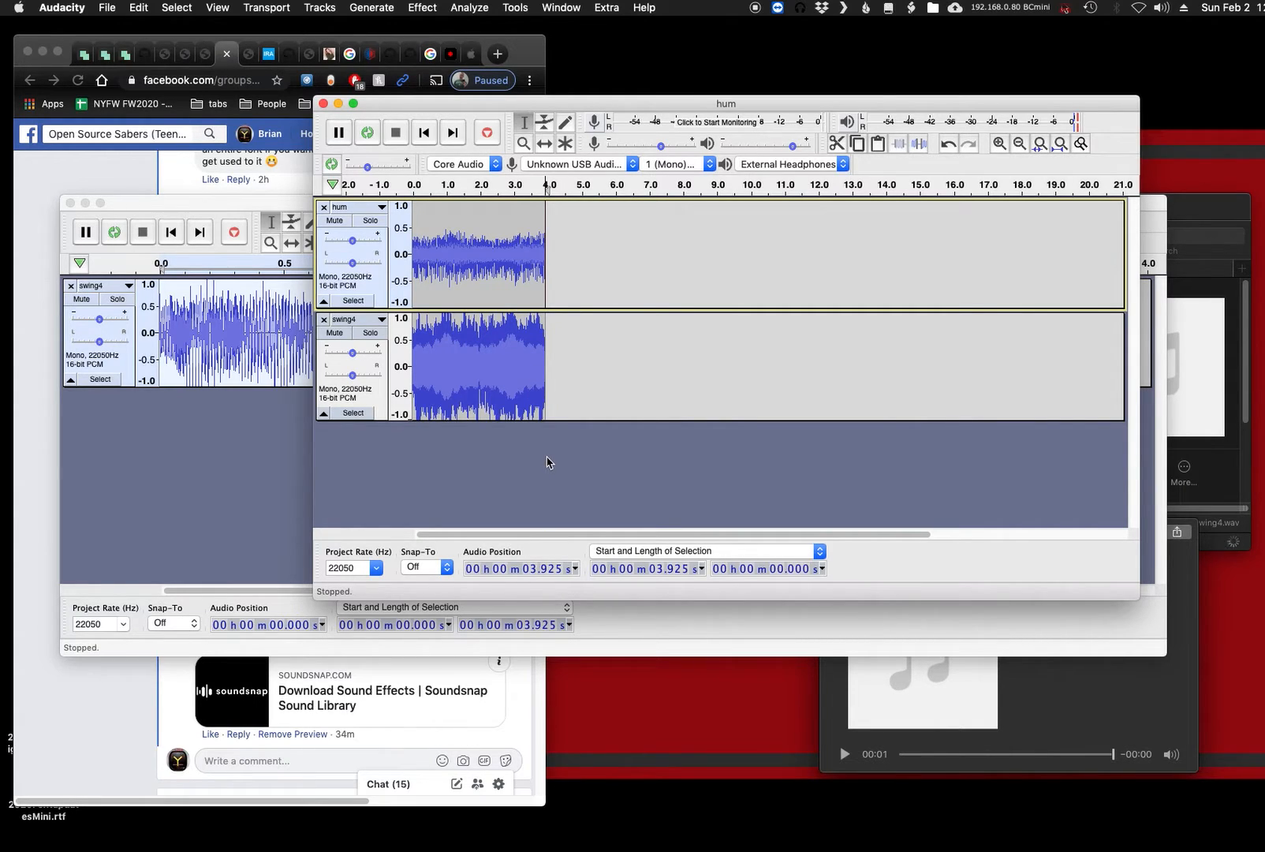
- Listen to the layered hum and swing4 tracks in a loop
key("space")
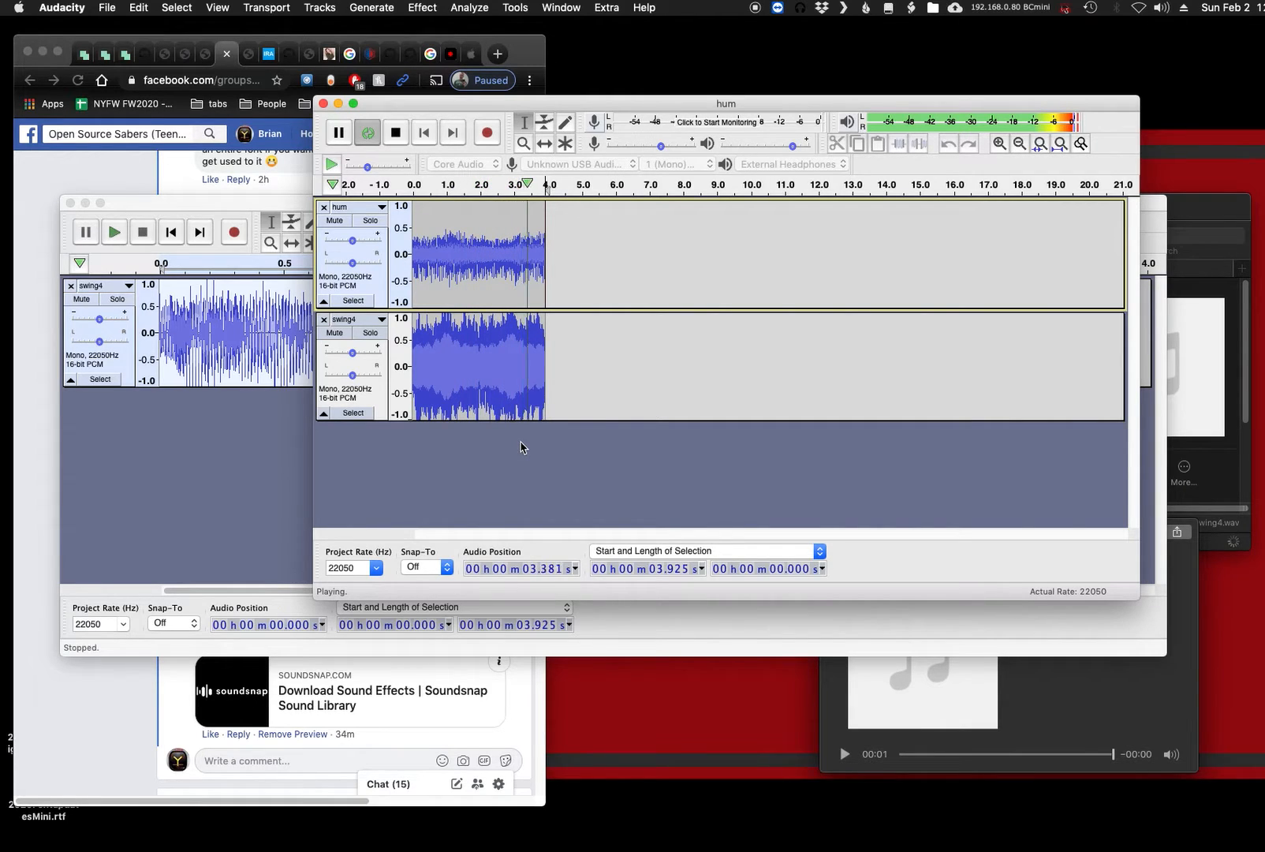
key("space")
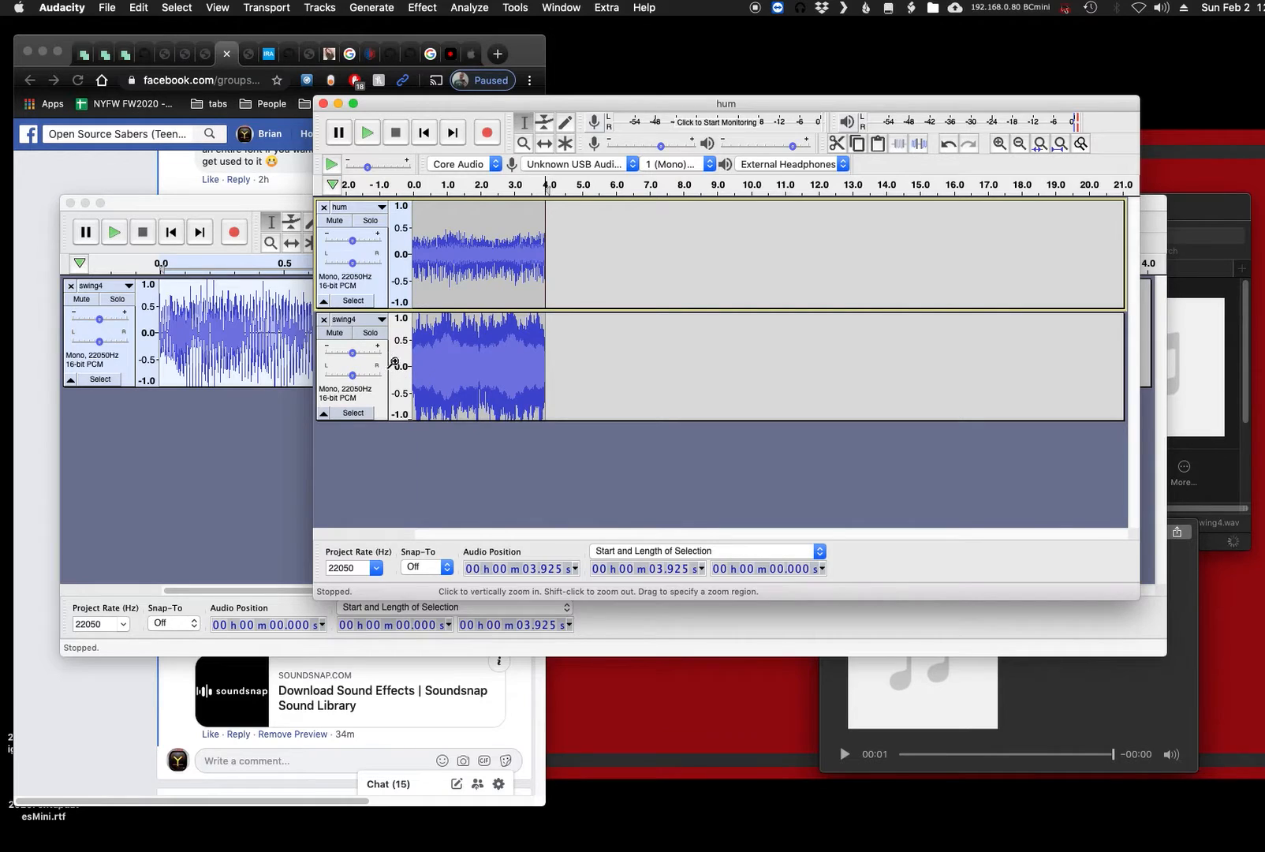
left_click(474, 364)
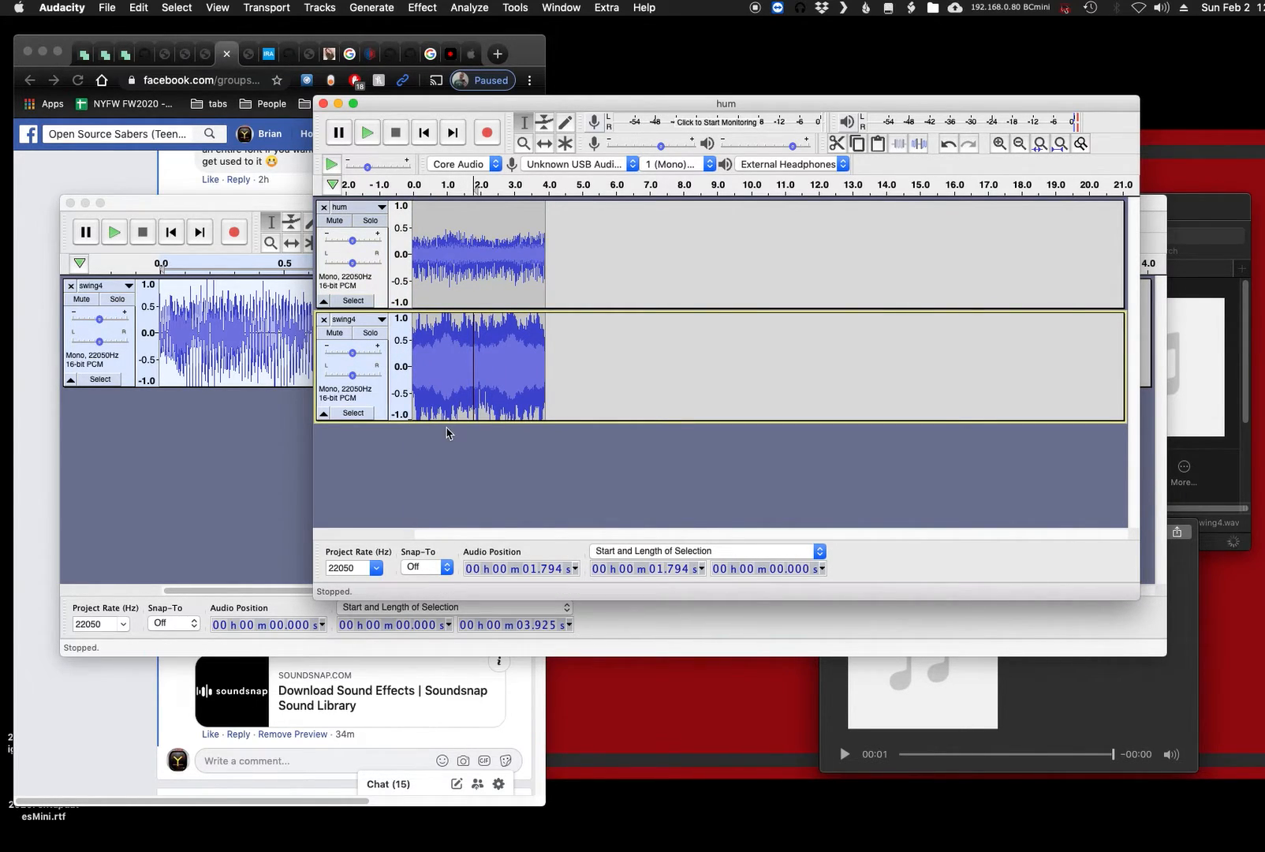
key("space")
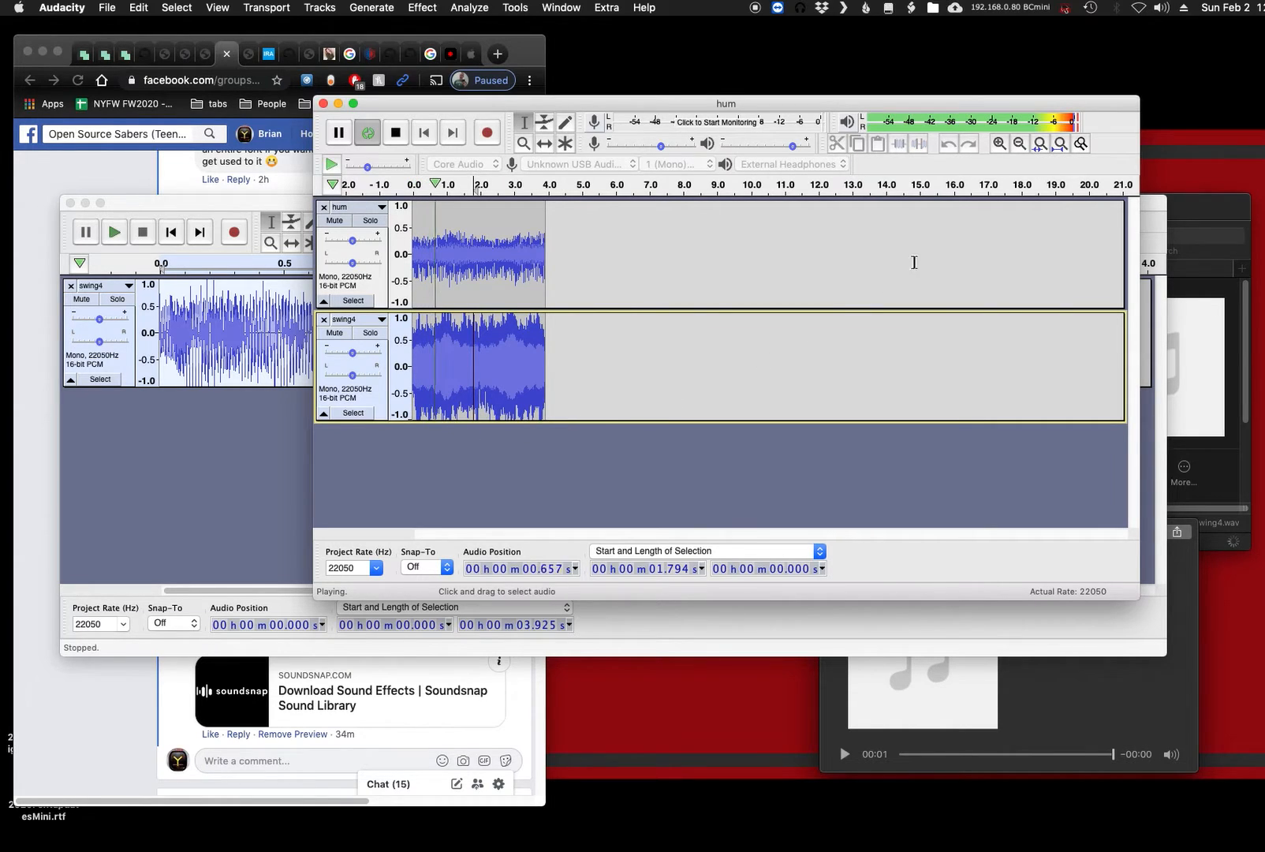
key("space")
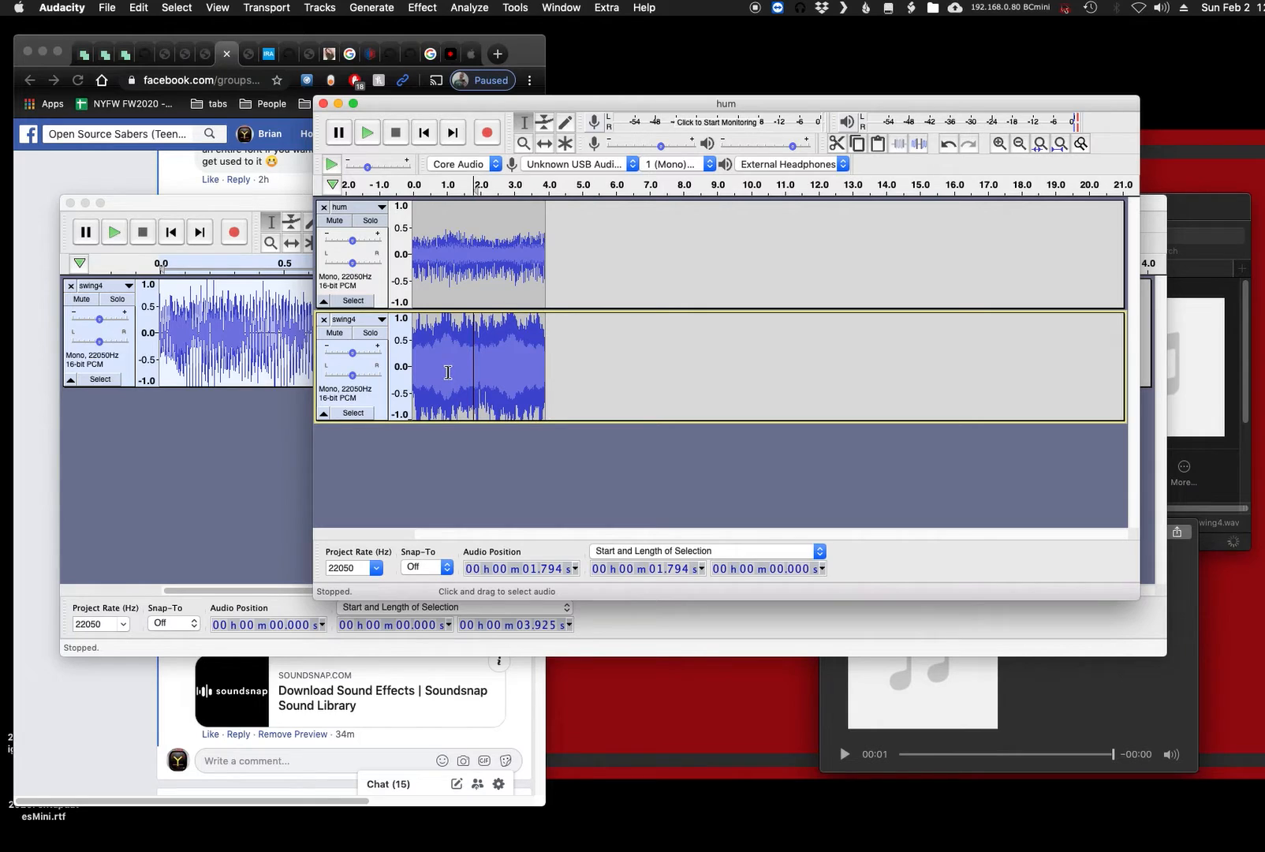
- Reduce the swing4 track's gain slightly while listening to the loop to balance it against the hum
key("shift+space")
left_click_drag(352, 352, 336, 355)
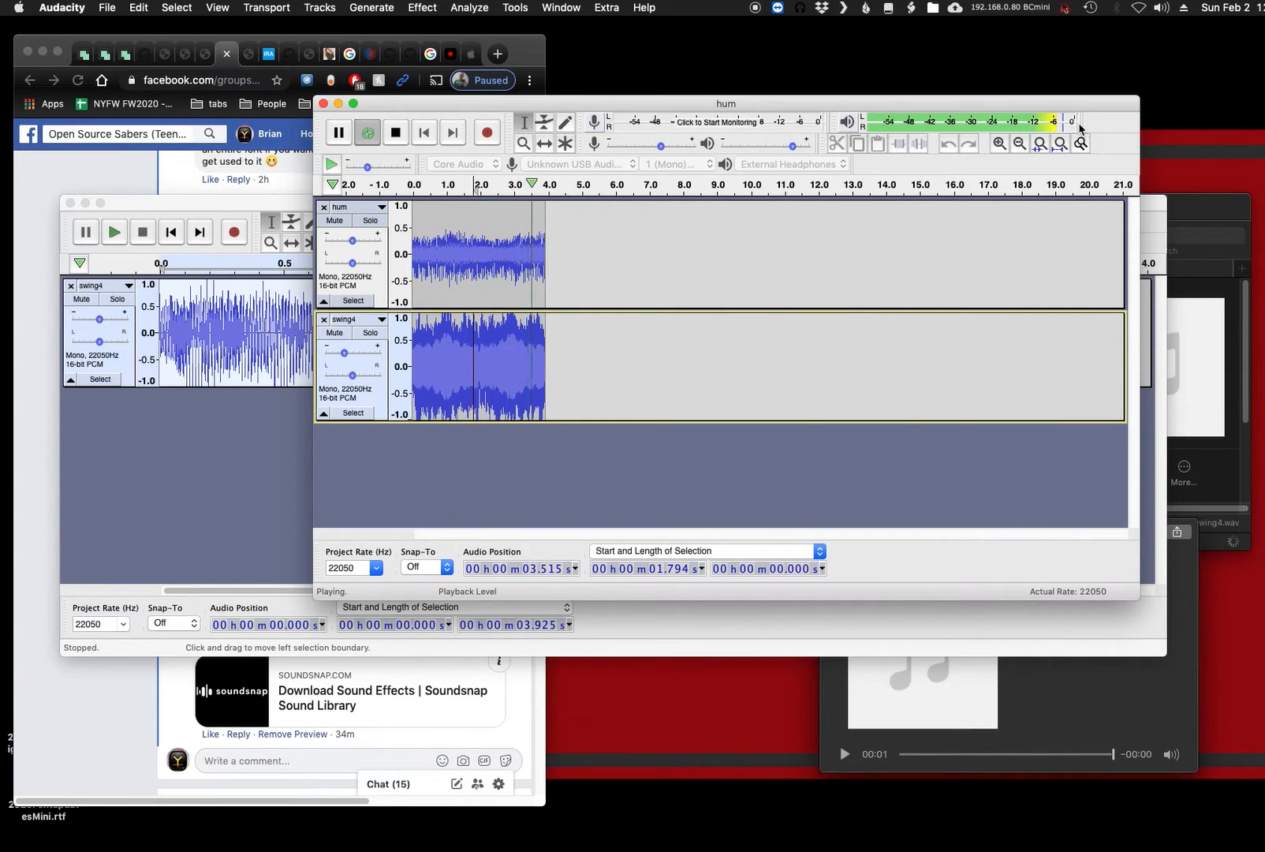
left_click(345, 353)
left_click_drag(347, 357, 359, 354)
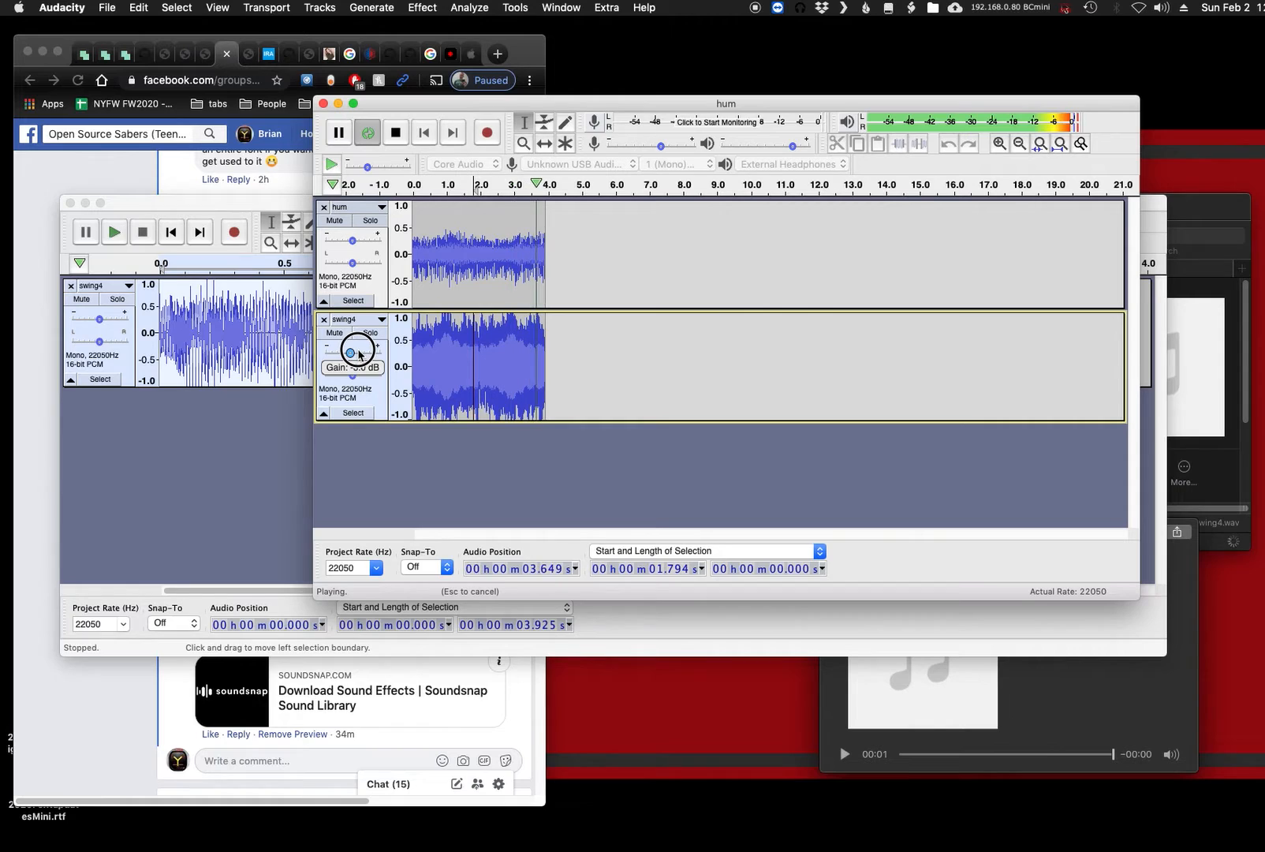
left_click_drag(359, 355, 361, 355)
key("space")
- Normalize the entire swing4 clip in the hum project to a peak amplitude of -1 dB
double_click(500, 359)
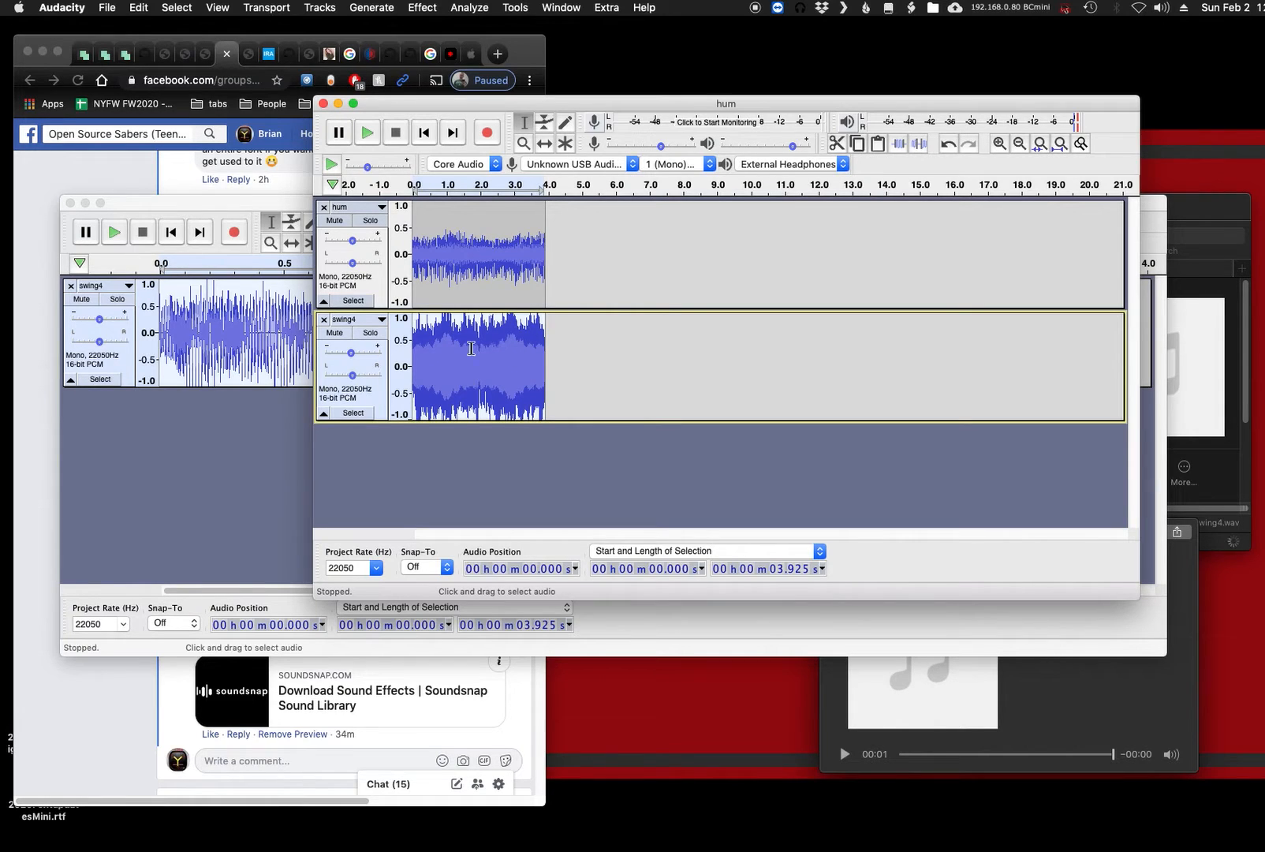
left_click(421, 8)
left_click(469, 295)
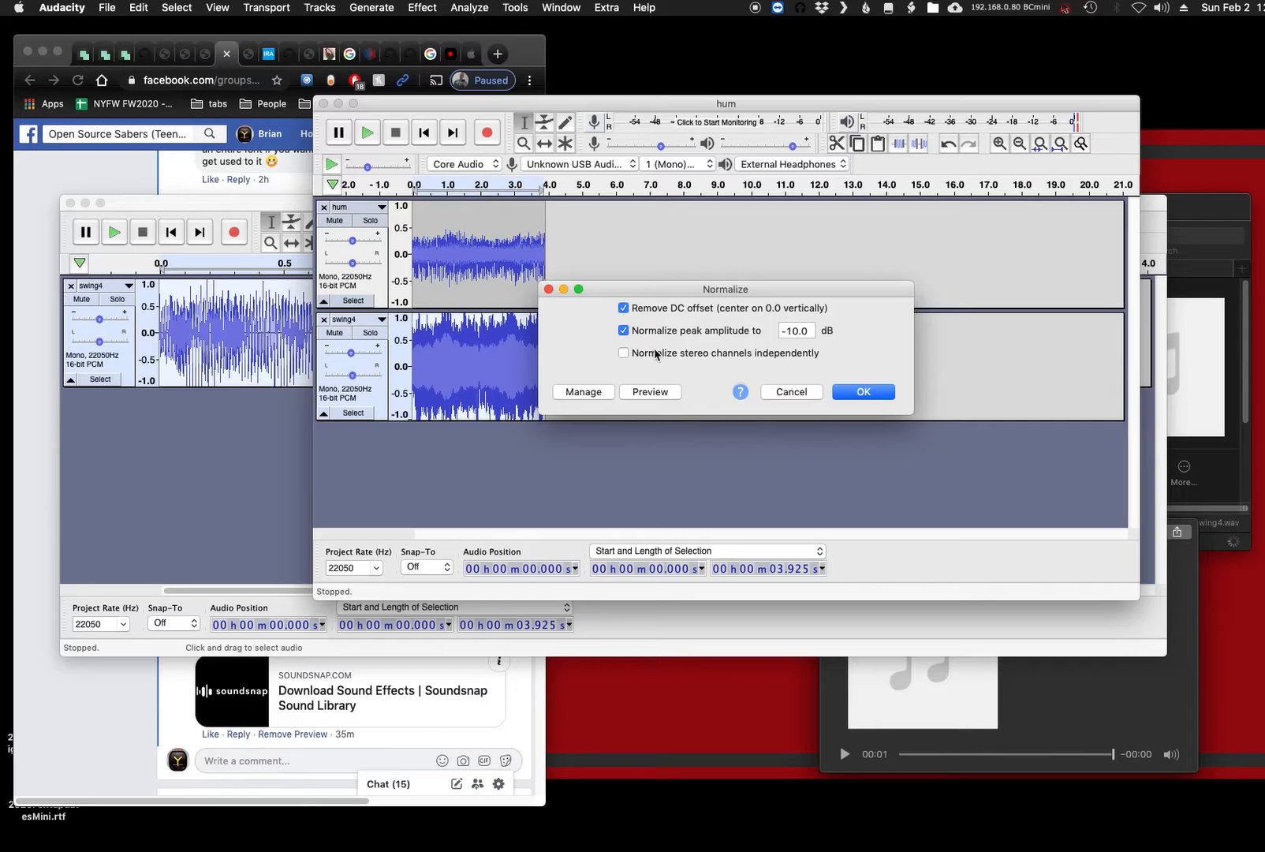
left_click_drag(808, 331, 747, 330)
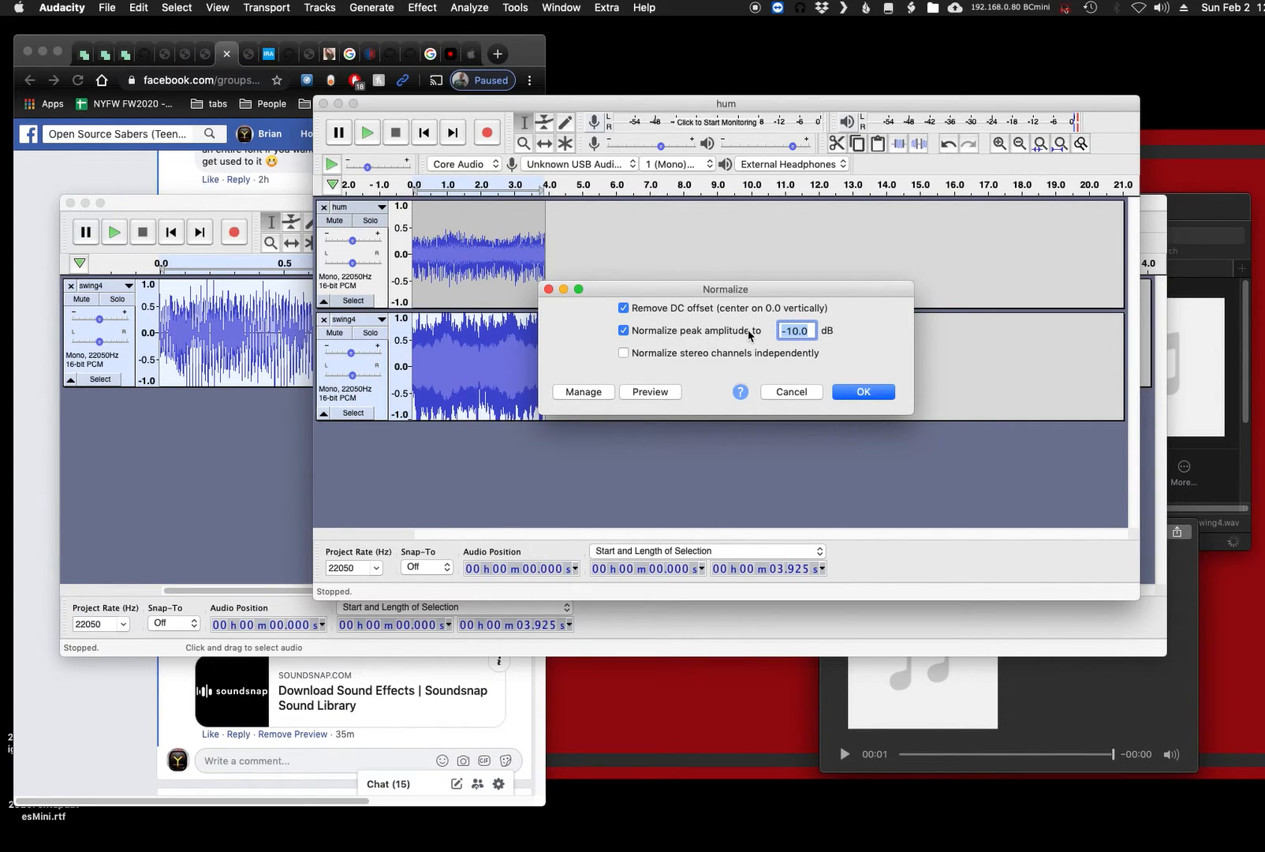
type("-1")
left_click(860, 392)
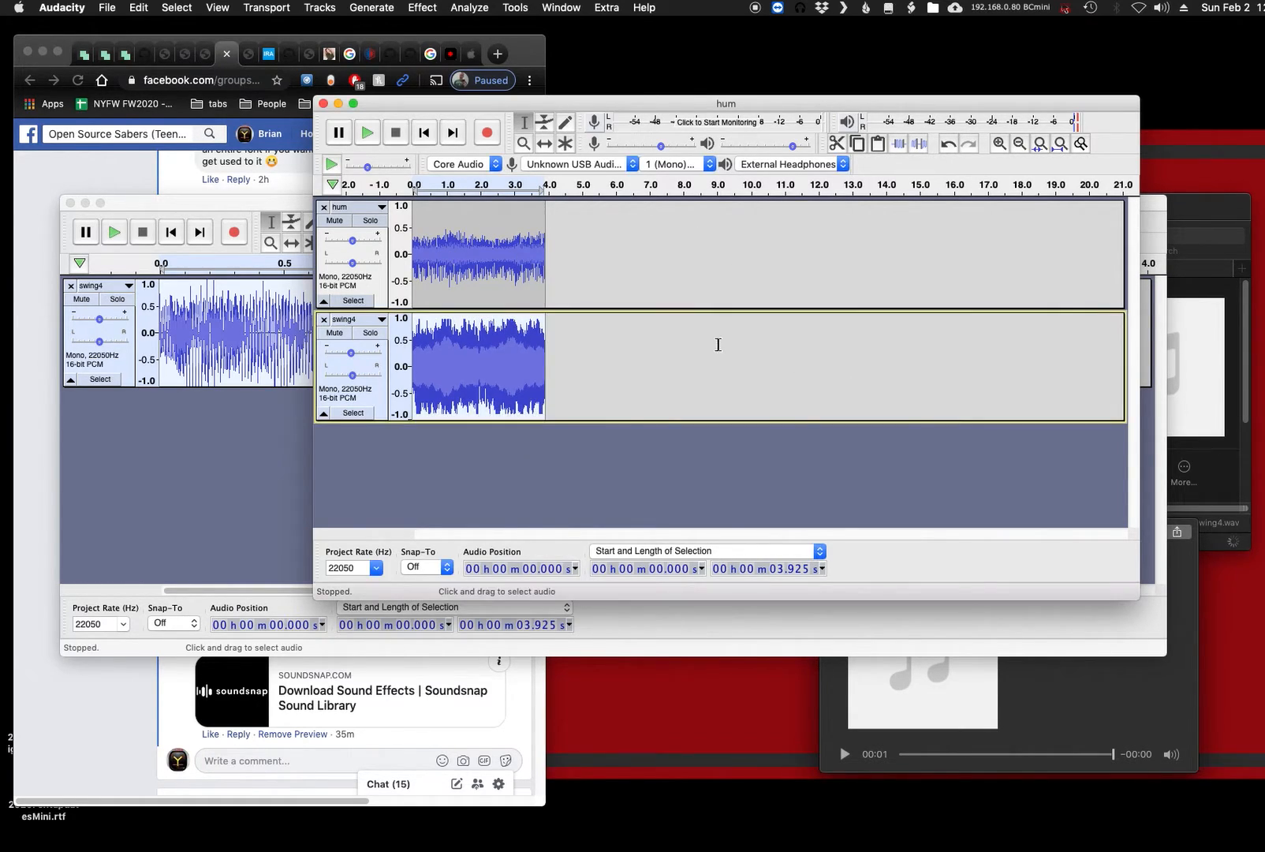
- Lower the hum track's gain slightly and listen to the mix before and after the change
key("space")
left_click(352, 242)
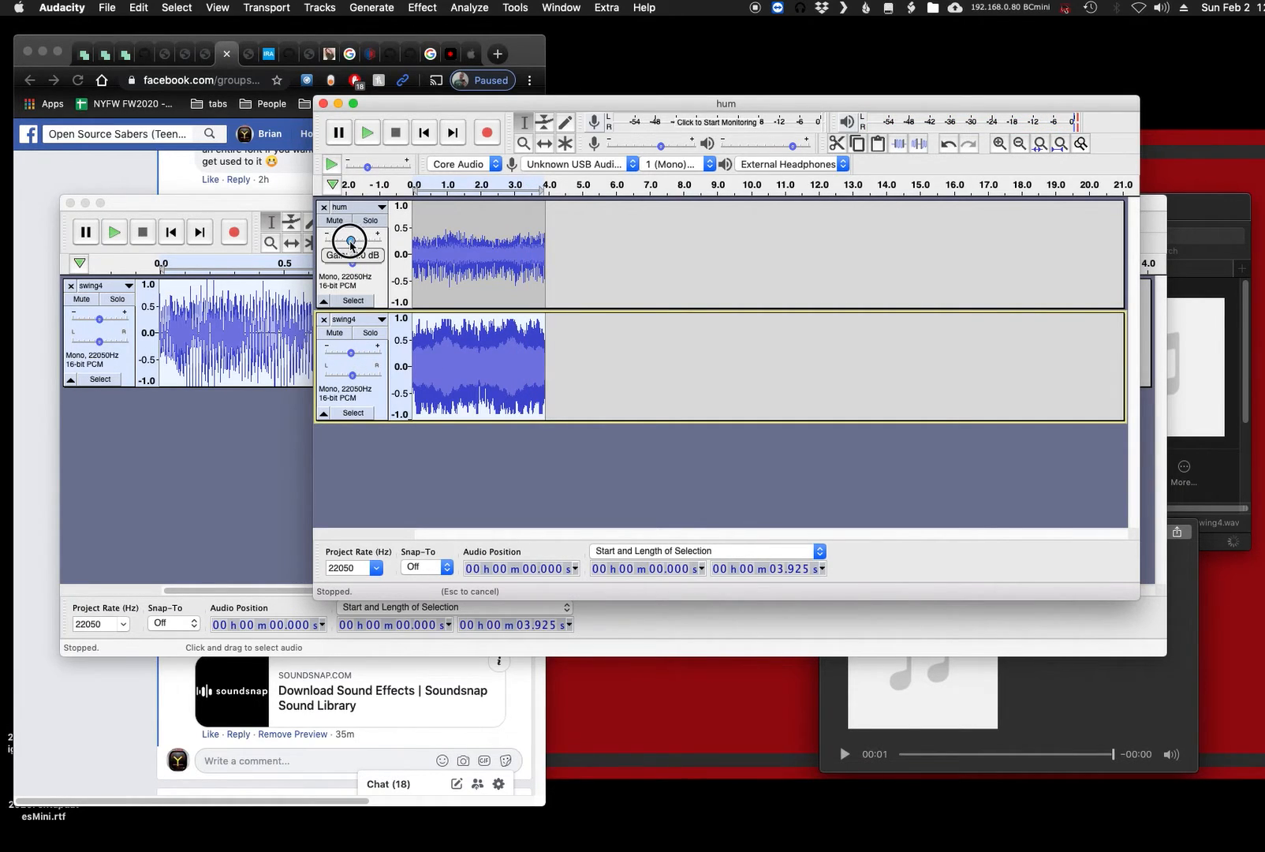
key("space")
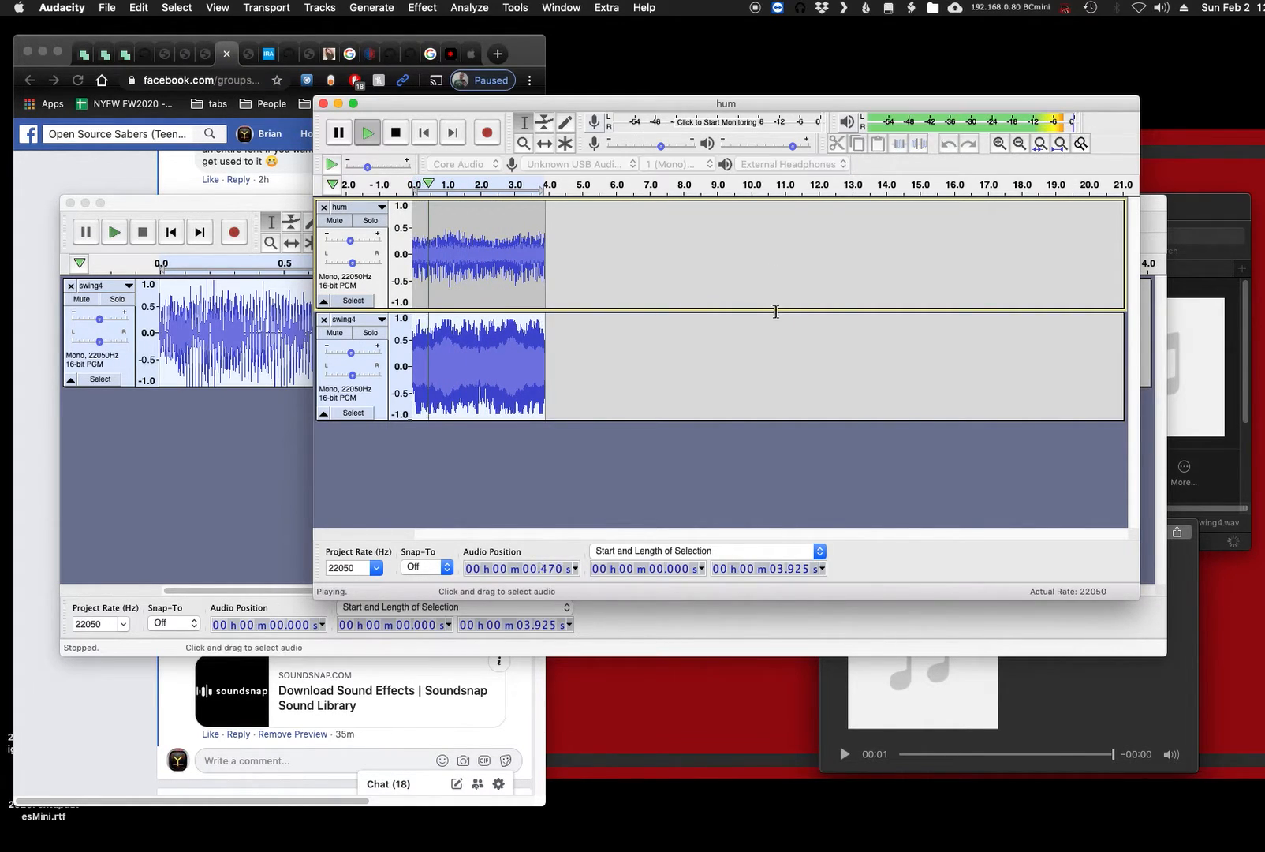
key("space")
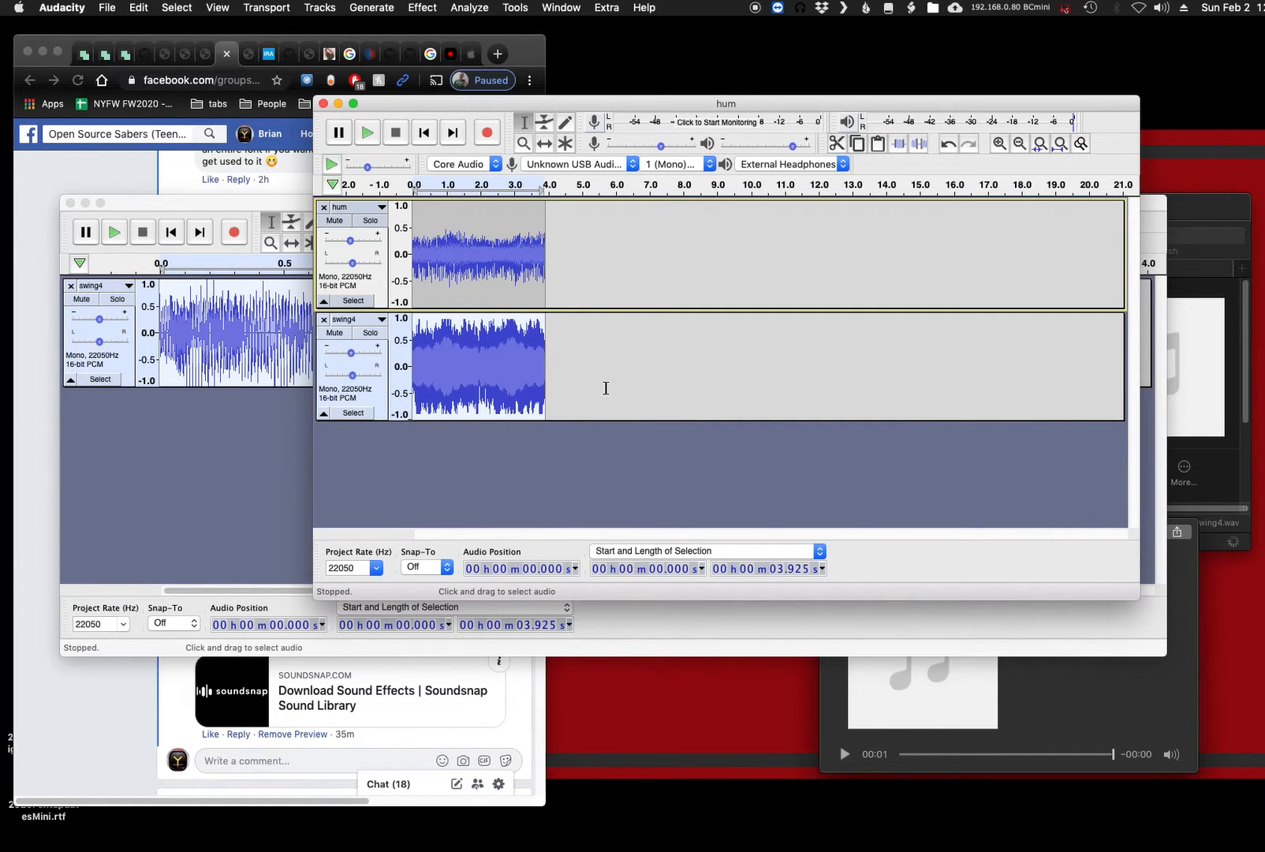
- Start a WAV export of the layered hum and swing4 mix with the Greymeat font folder as destination
left_click(107, 8)
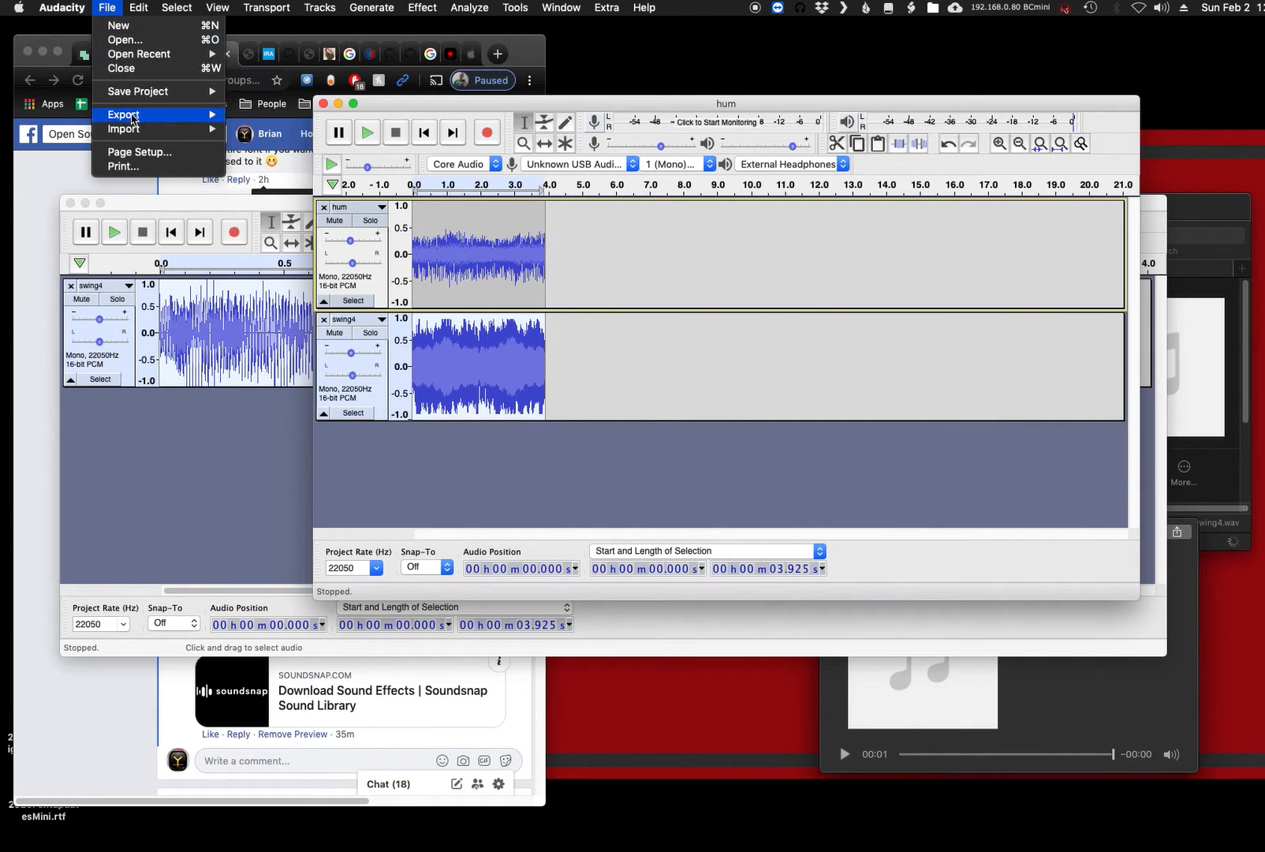
mouse_move(131, 117)
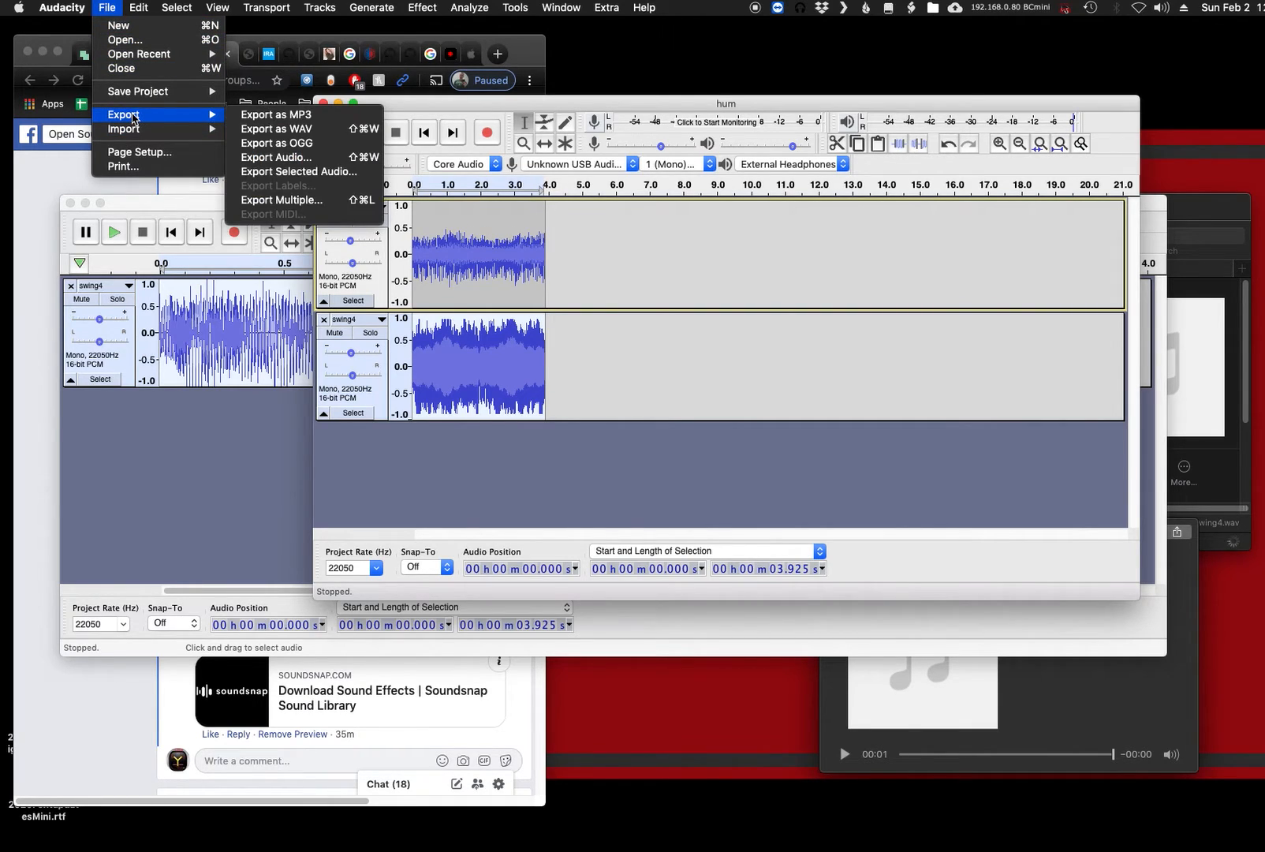
left_click(370, 132)
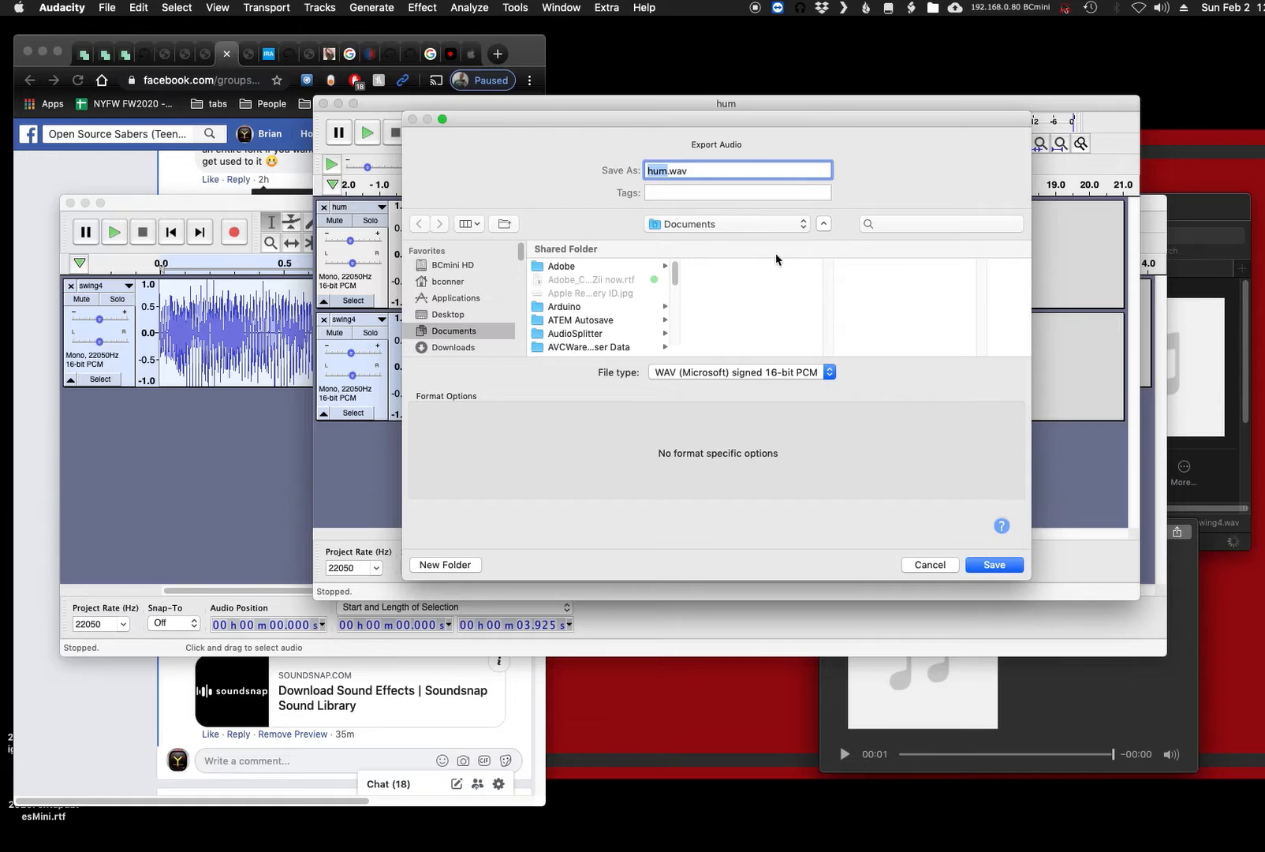
left_click(1187, 216)
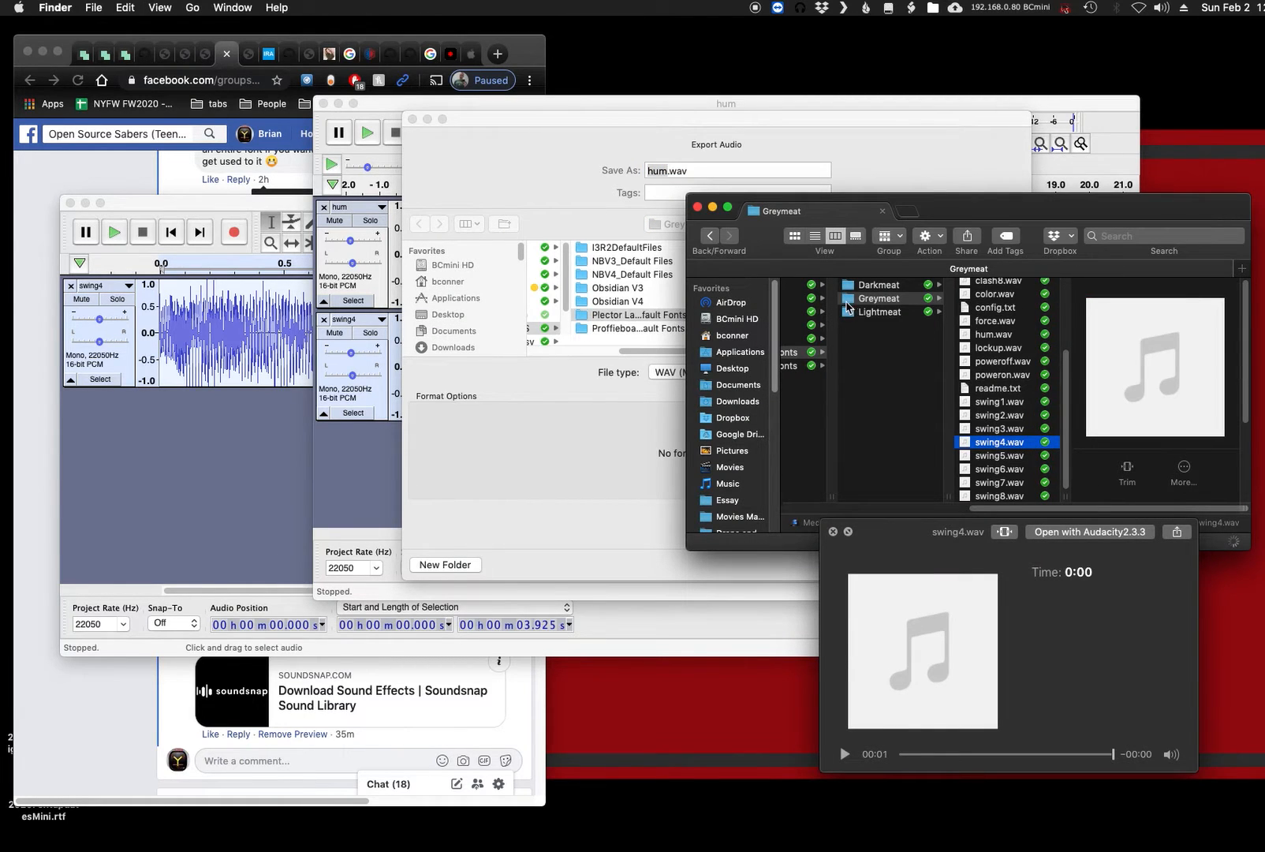
left_click(568, 148)
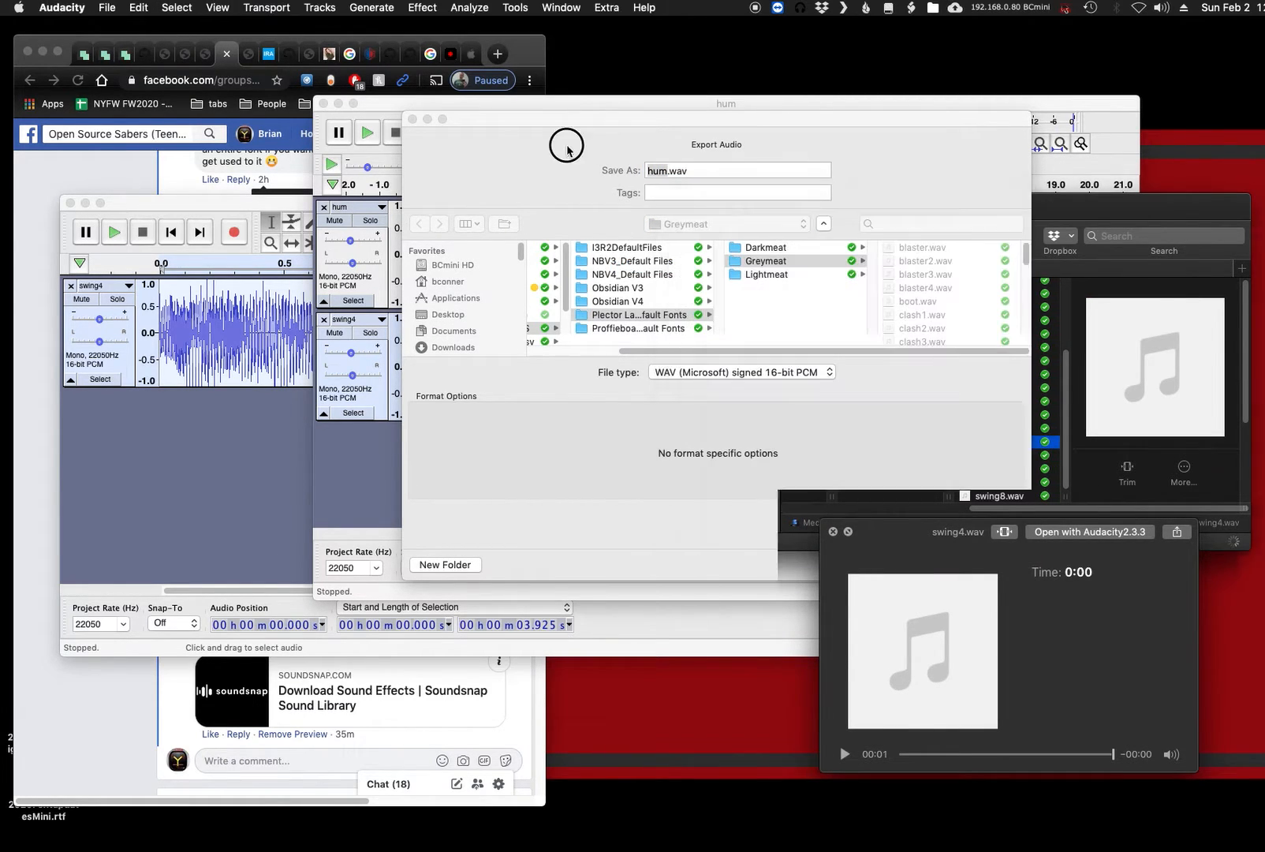
- Name the exported file SSbase.wav and save it as signed 16-bit PCM with the metadata tags left empty
left_click(662, 171)
key("BackSpace")
key("BackSpace")
key("BackSpace")
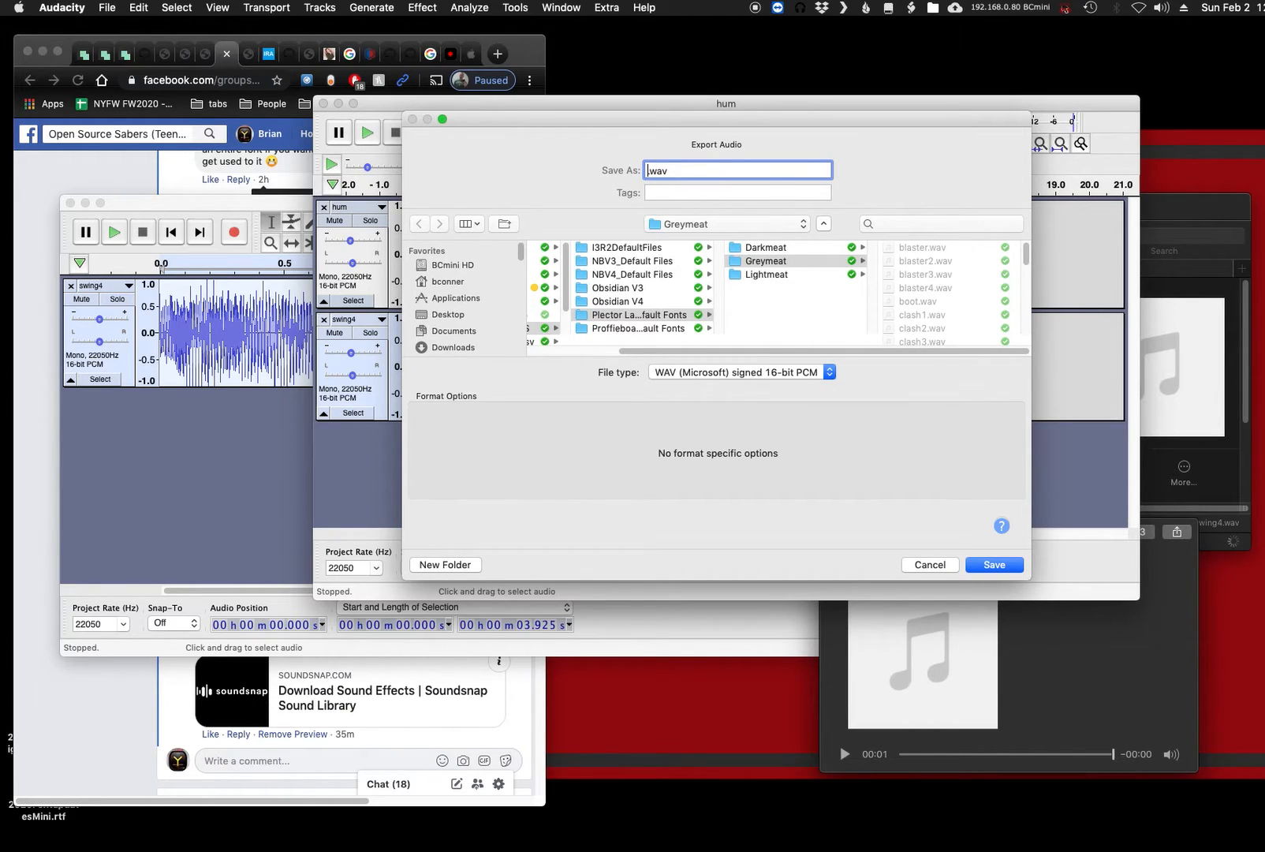
type("SSbase")
left_click(986, 564)
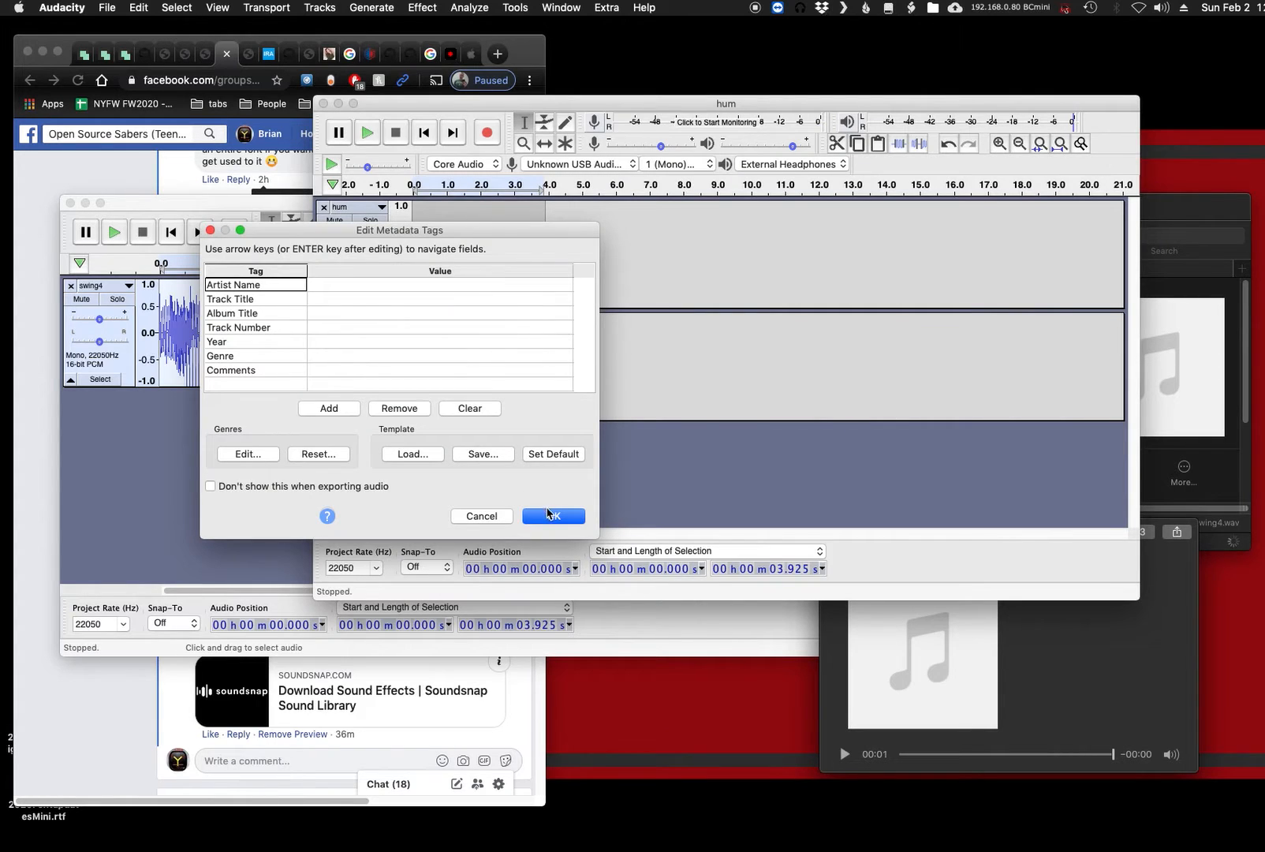
left_click(551, 515)
- Switch to the Facebook comment in Chrome and review its passage on adding the swing under the hum and mixing levels
left_click_drag(581, 108, 607, 108)
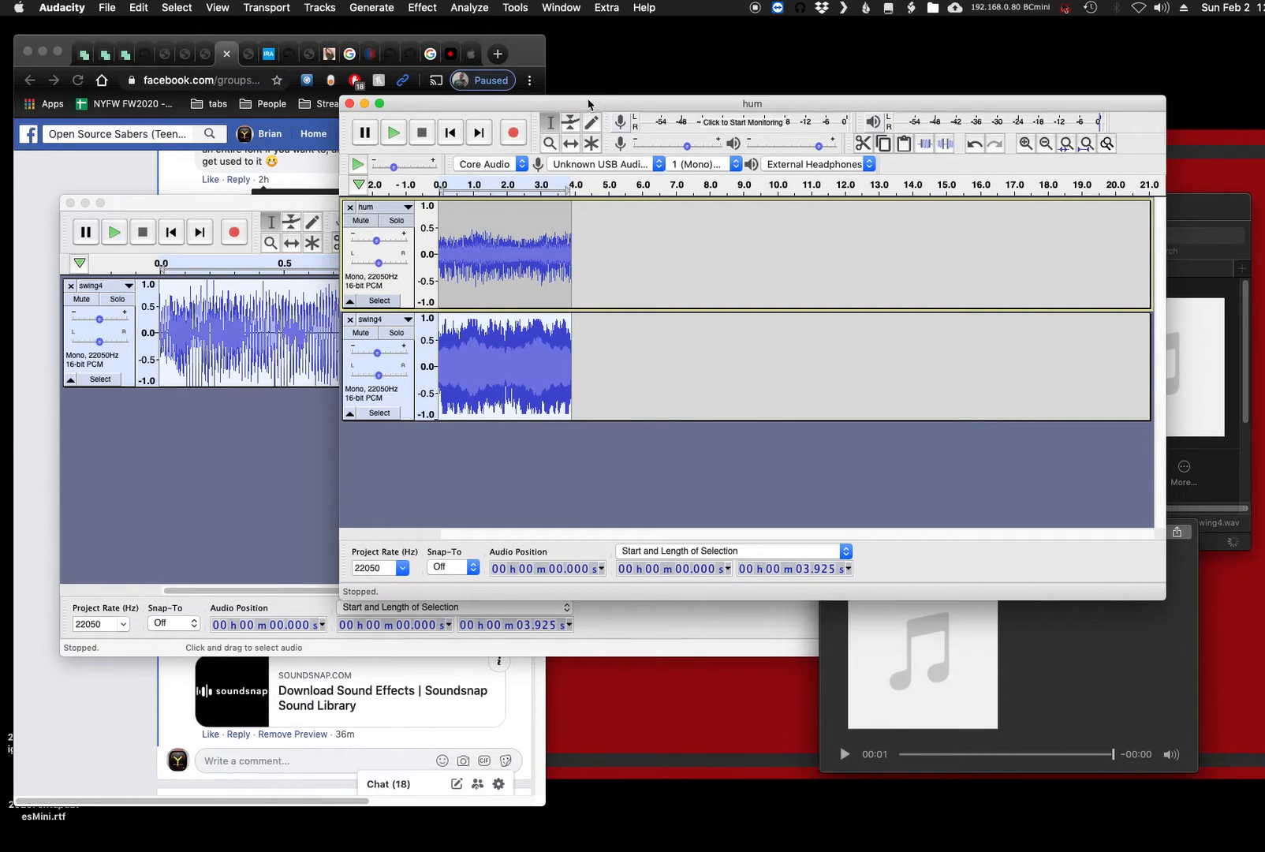
left_click_drag(587, 107, 602, 95)
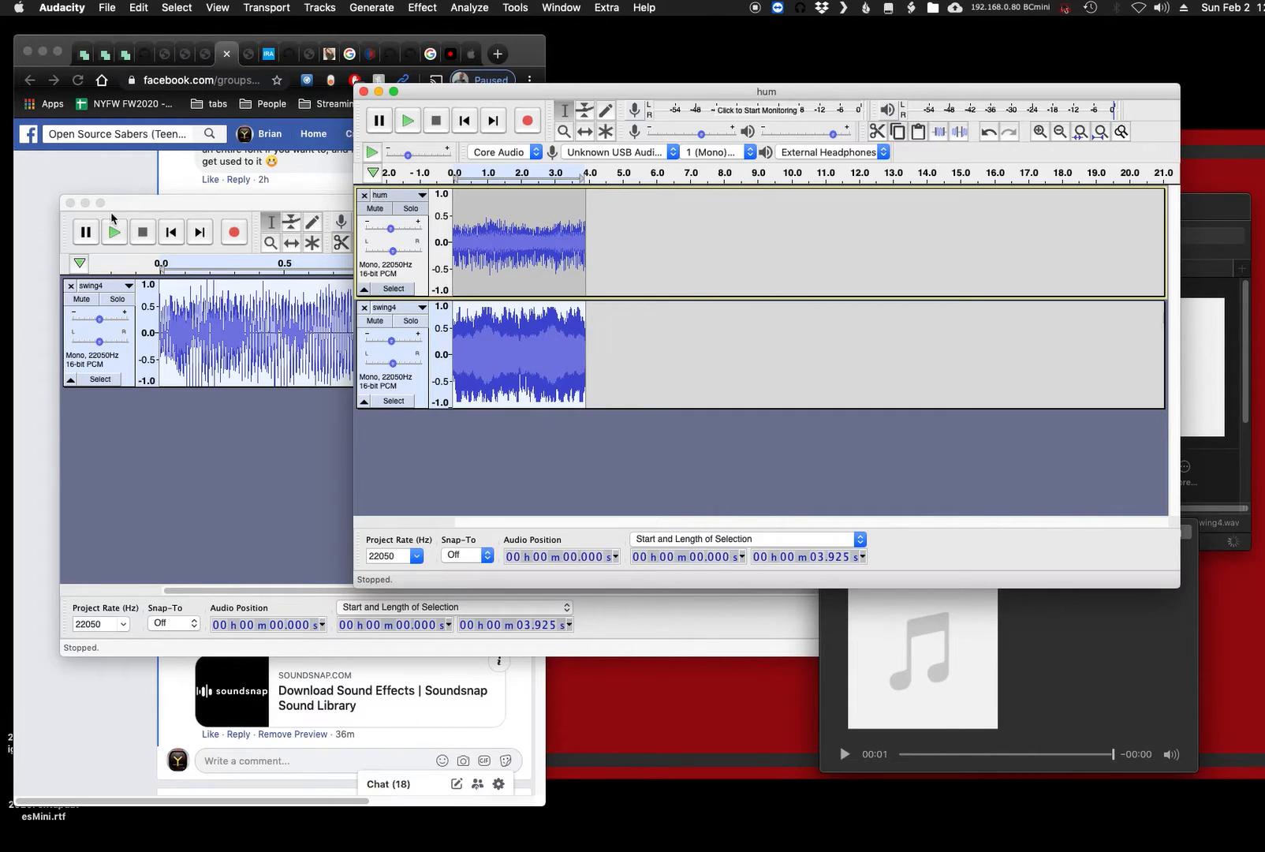
left_click(63, 193)
left_click_drag(278, 315, 356, 315)
left_click(305, 317)
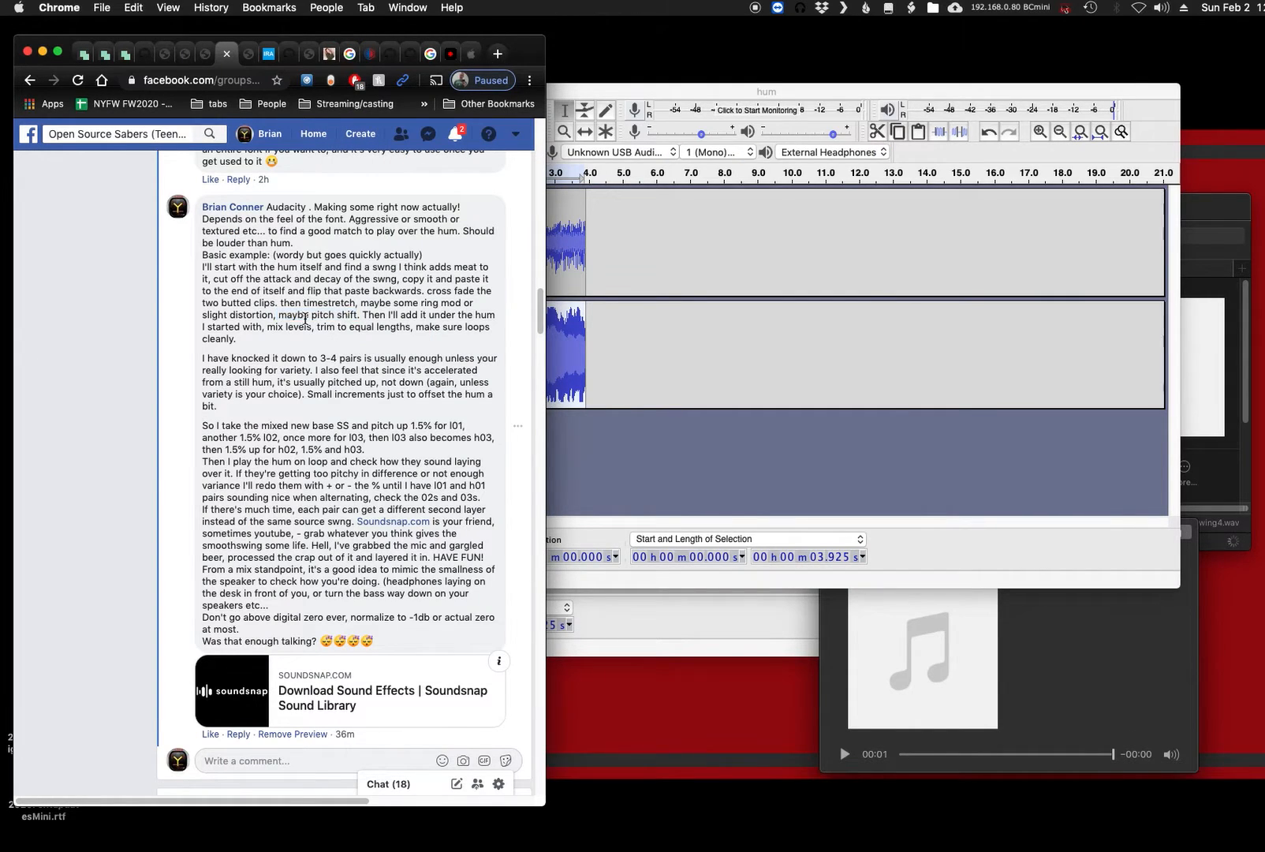
left_click_drag(361, 314, 389, 328)
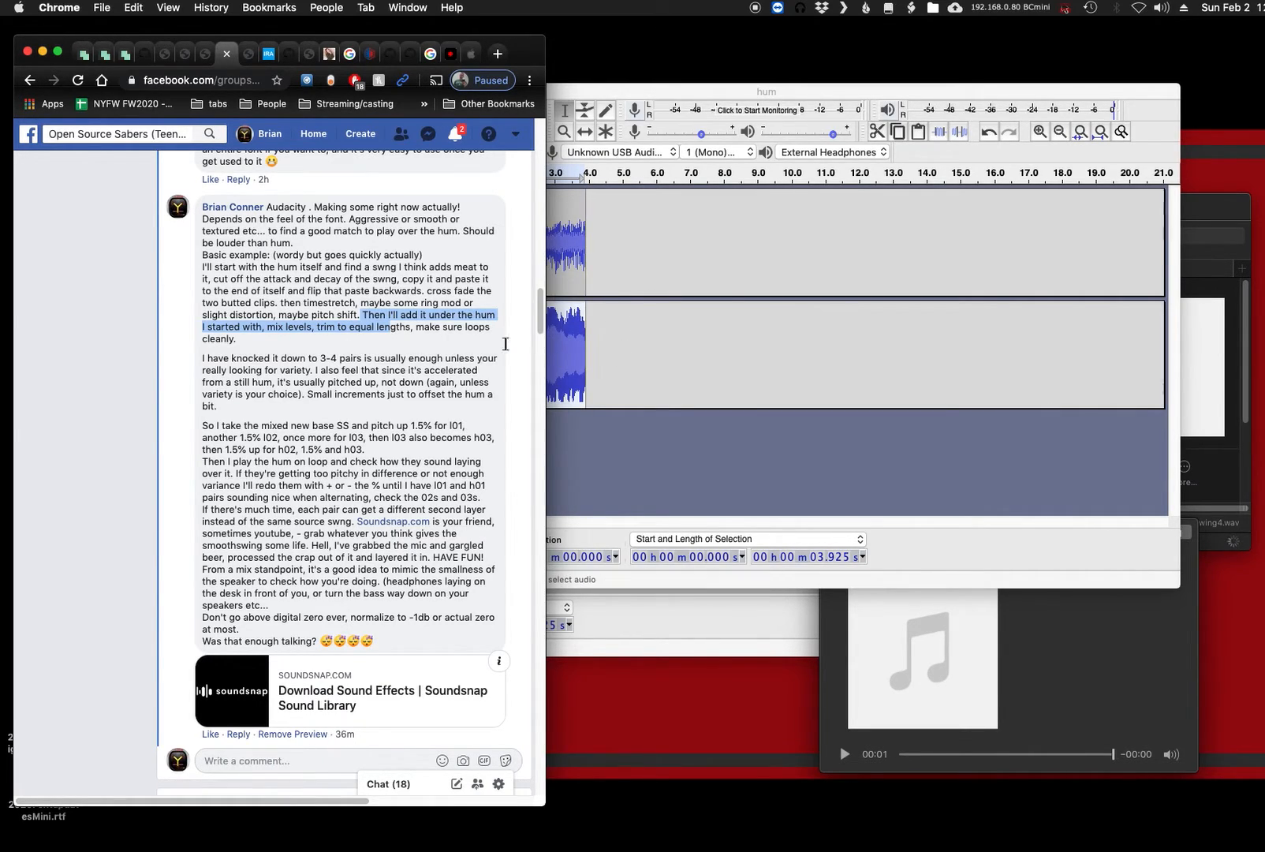
- Read the comment's advice on the number of pairs, pitching up rather than down, and the 1.5% pitch increase for l01
left_click_drag(282, 349, 364, 375)
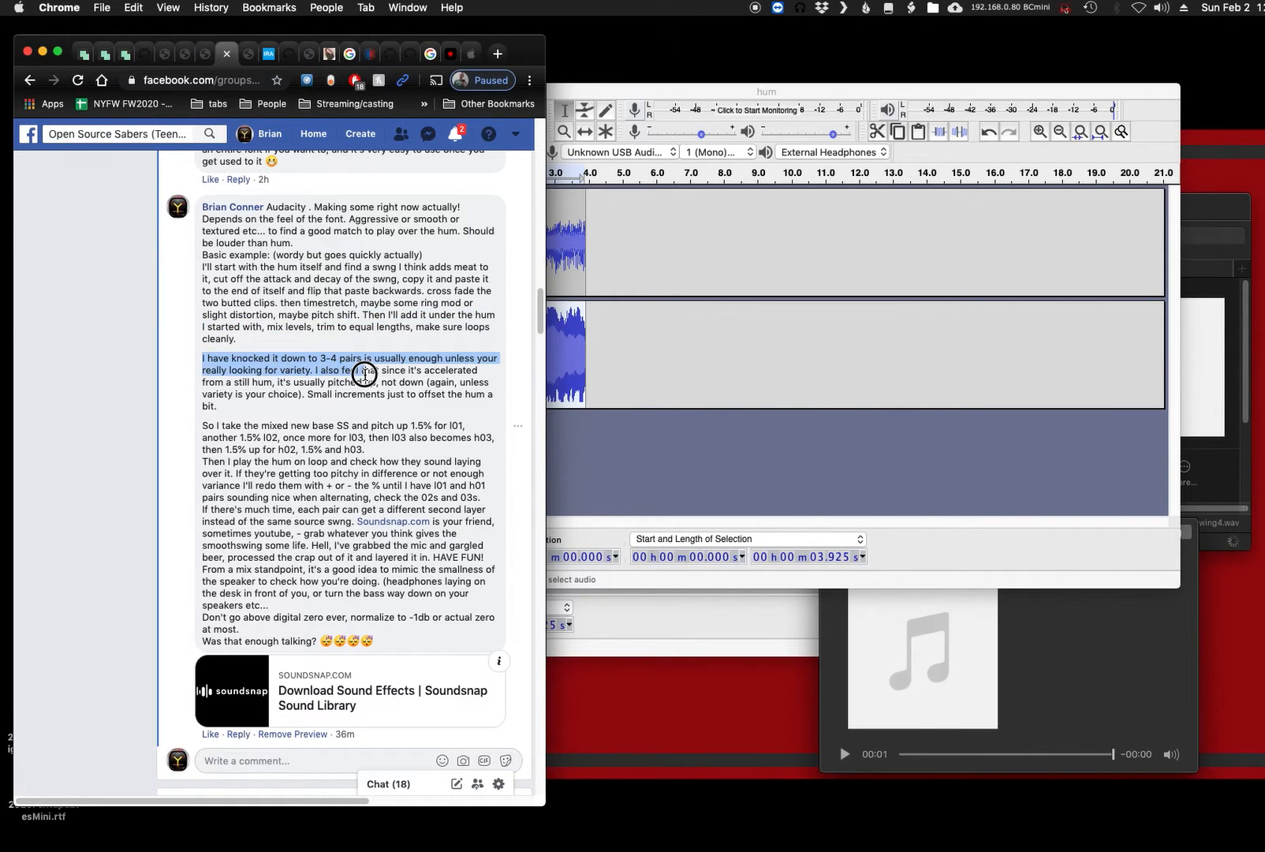
left_click_drag(364, 375, 364, 374)
left_click(360, 369)
left_click_drag(261, 382, 373, 387)
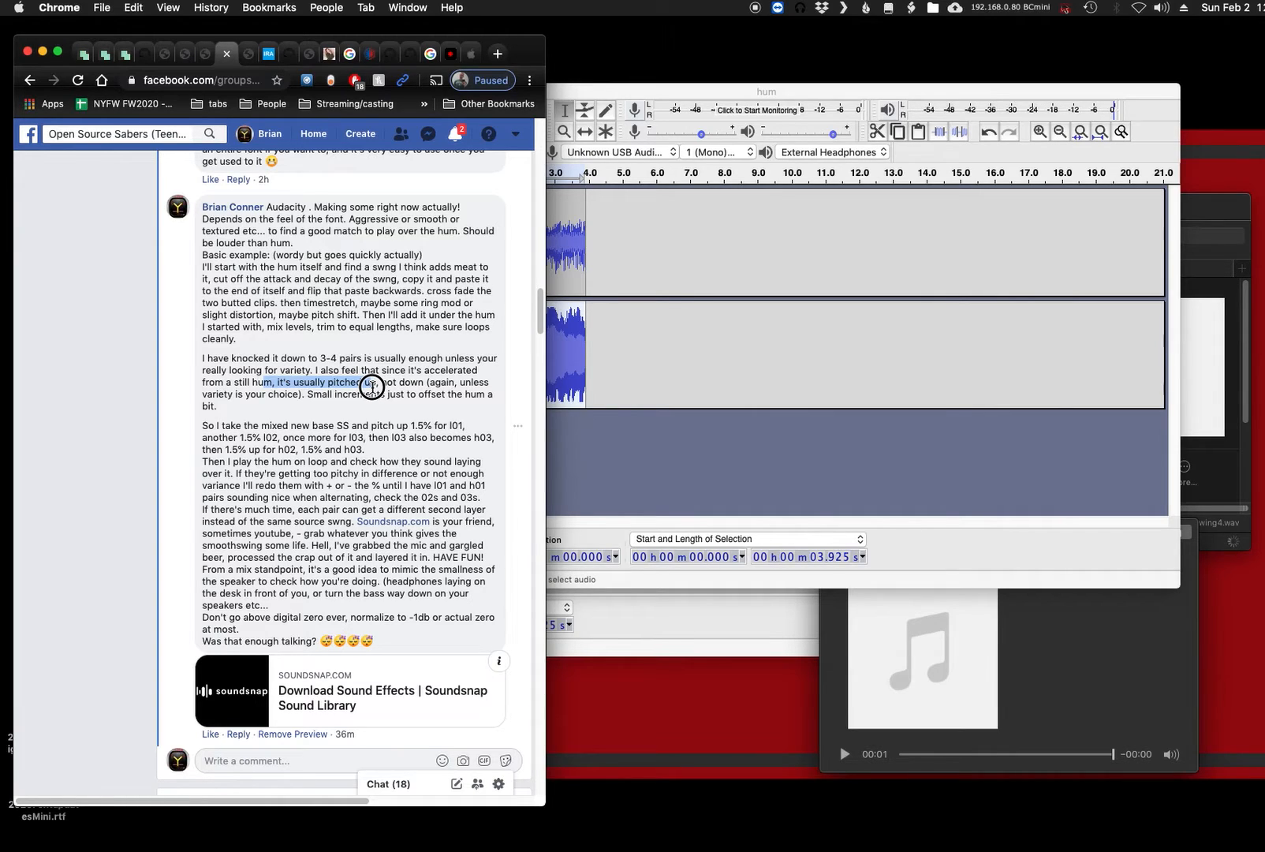
left_click_drag(373, 386, 424, 373)
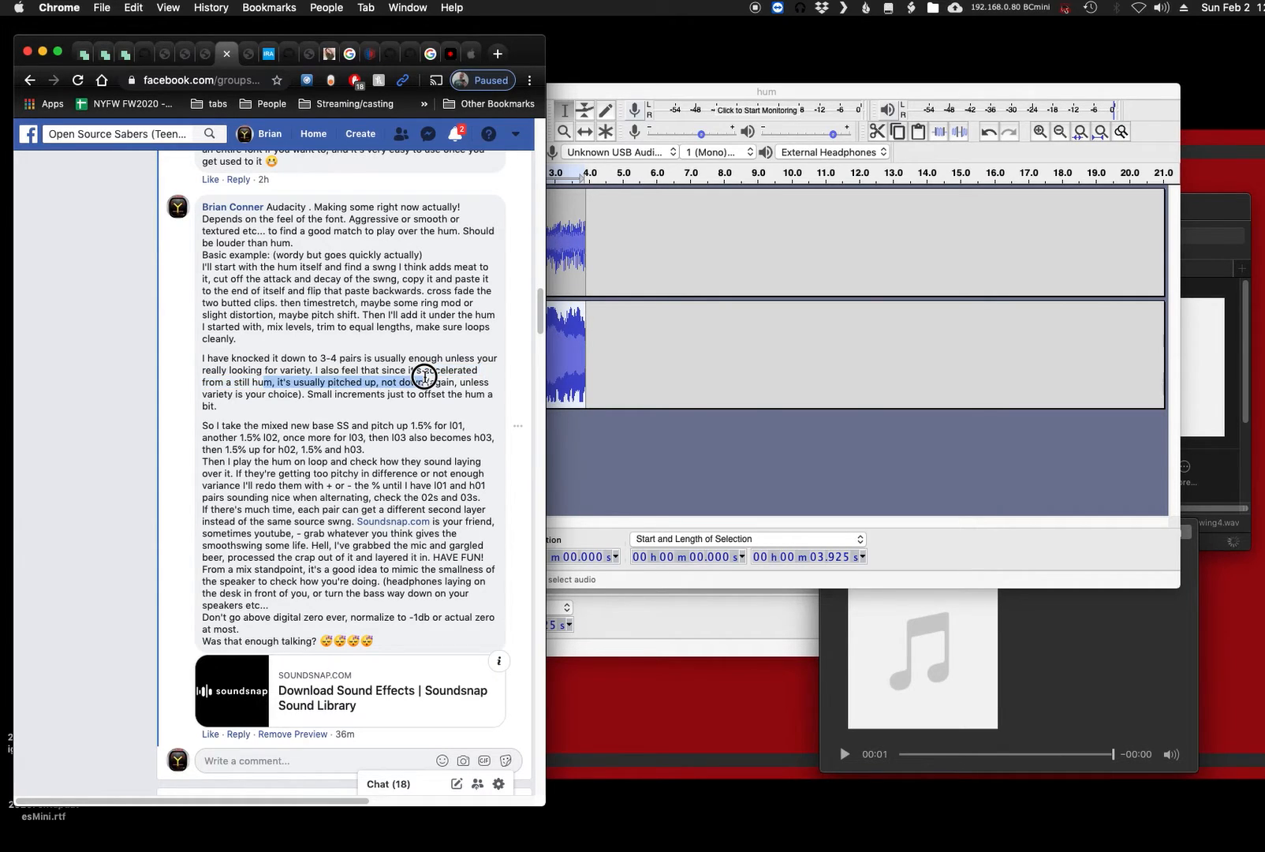
left_click(310, 416)
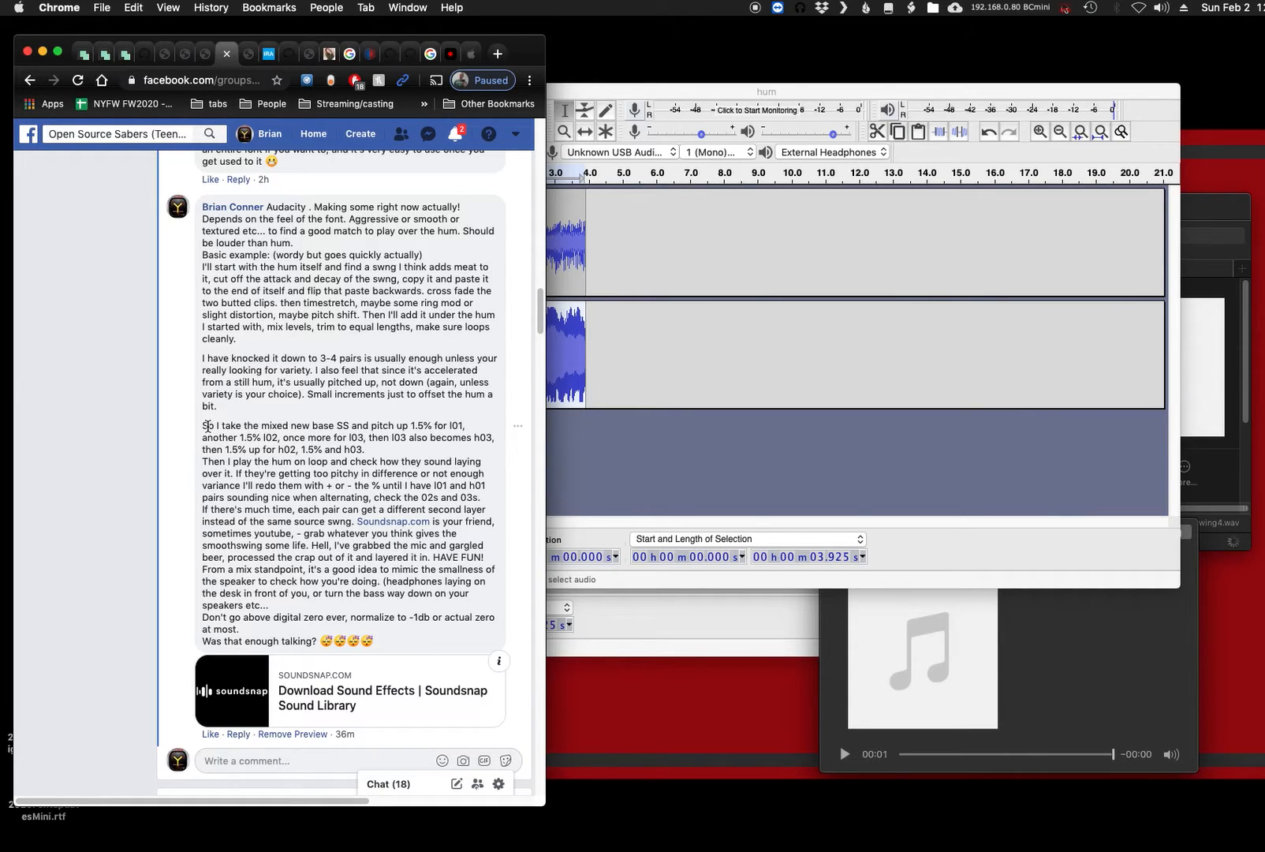
left_click_drag(203, 426, 473, 428)
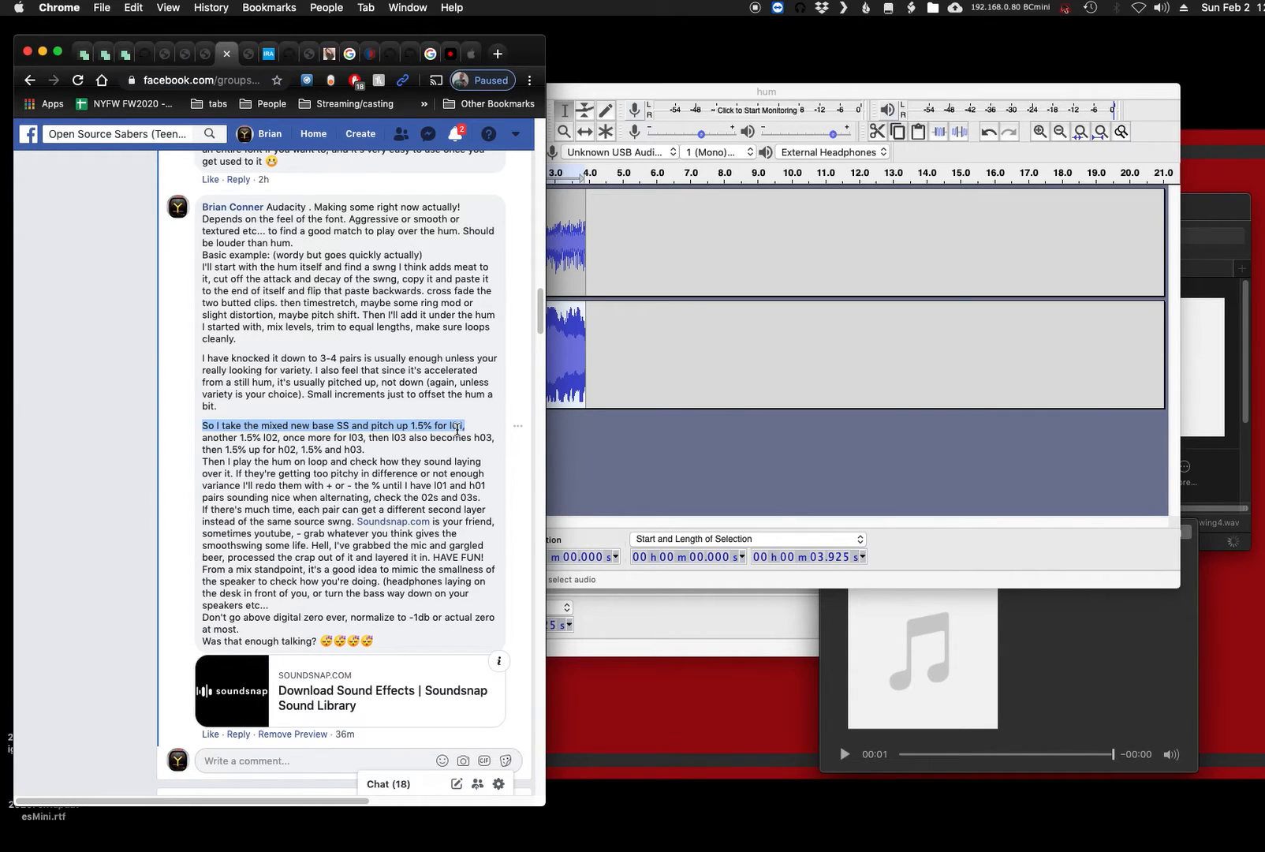
- Switch back to the hum project in Audacity and select the full hum and swing4 clips
left_click(601, 378)
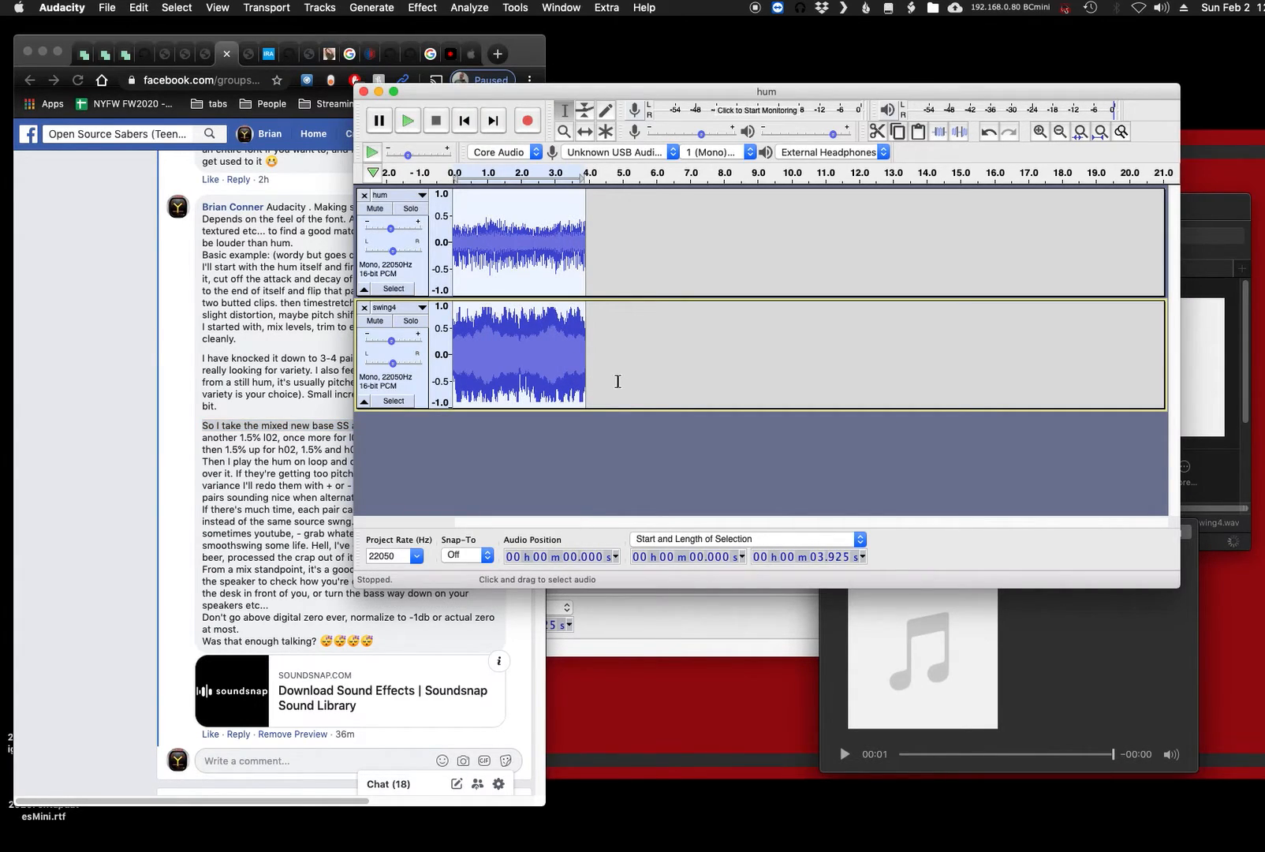
left_click(423, 8)
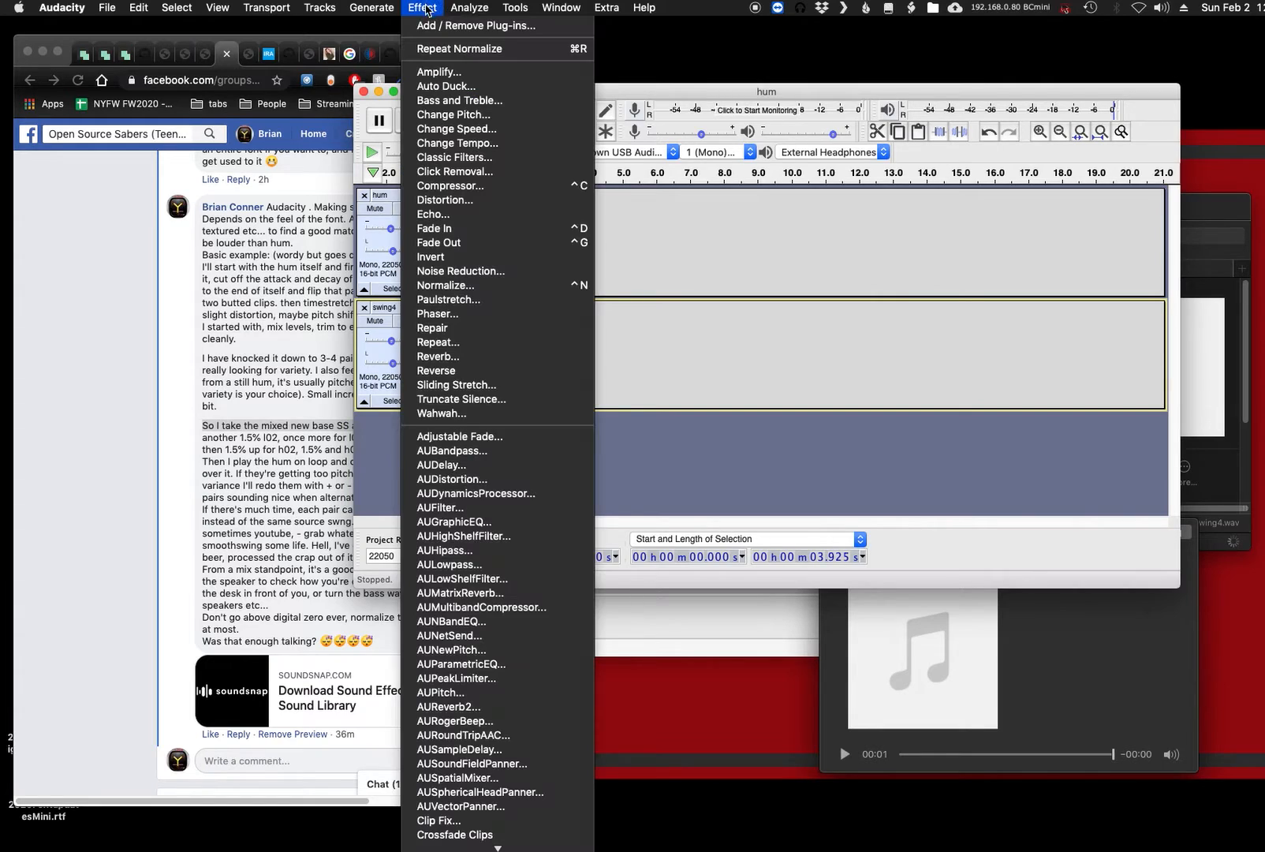
left_click(462, 114)
left_click(829, 463)
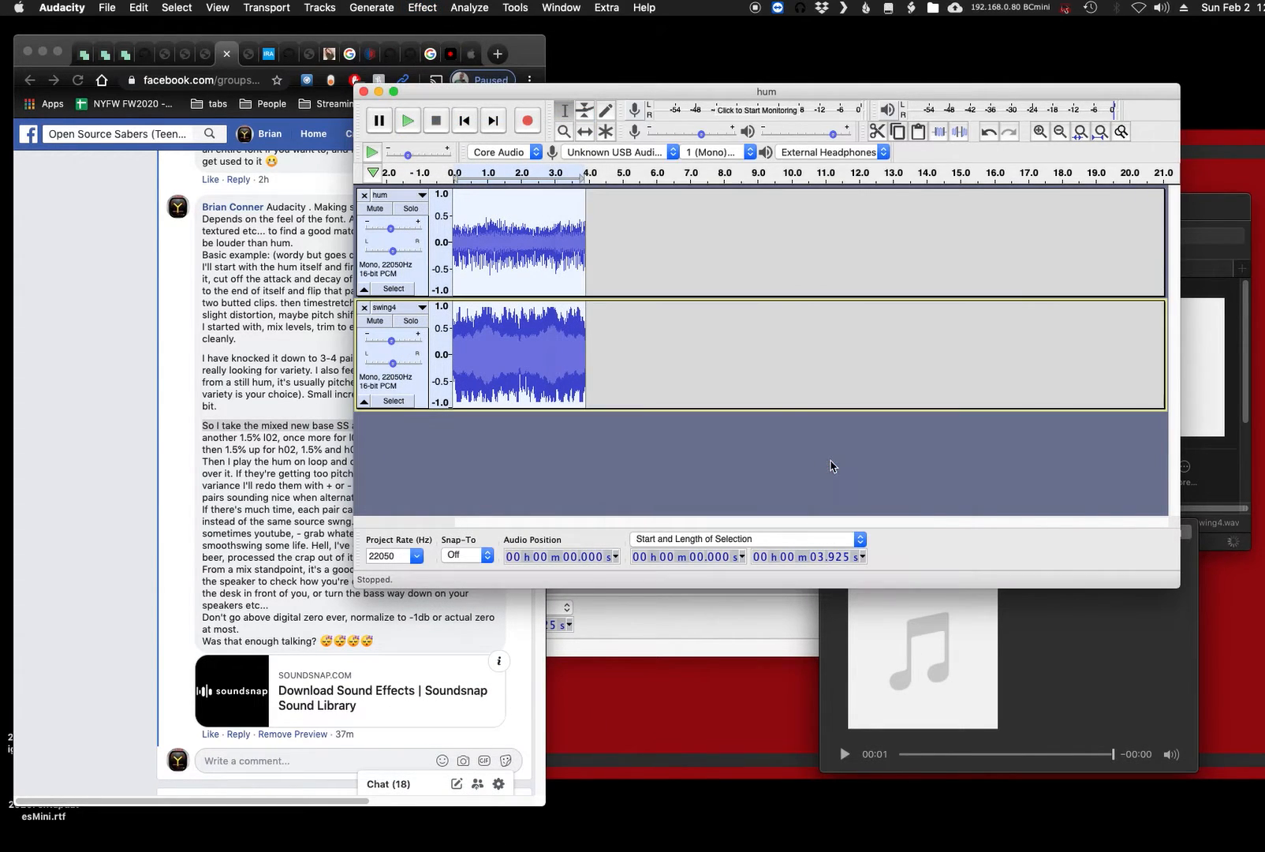
left_click(312, 320)
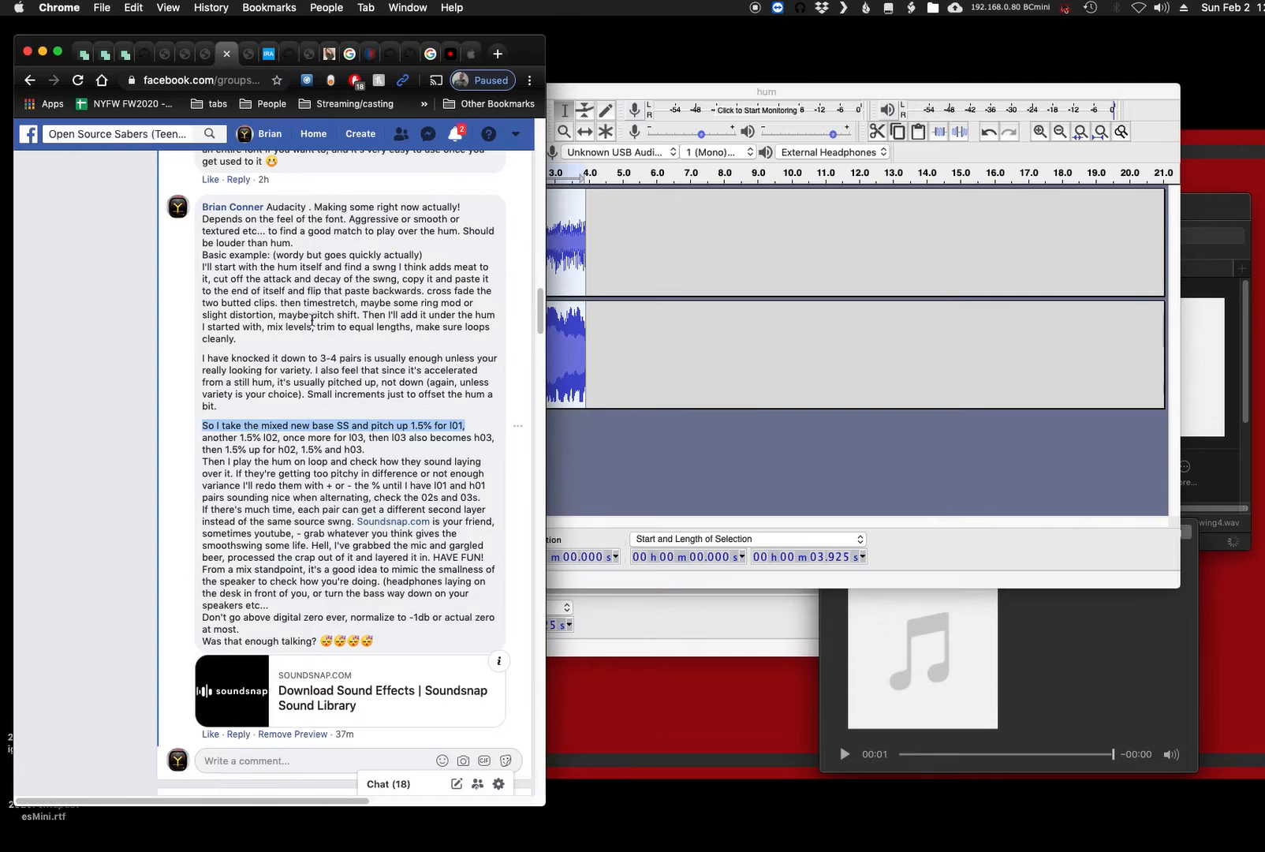
left_click(591, 93)
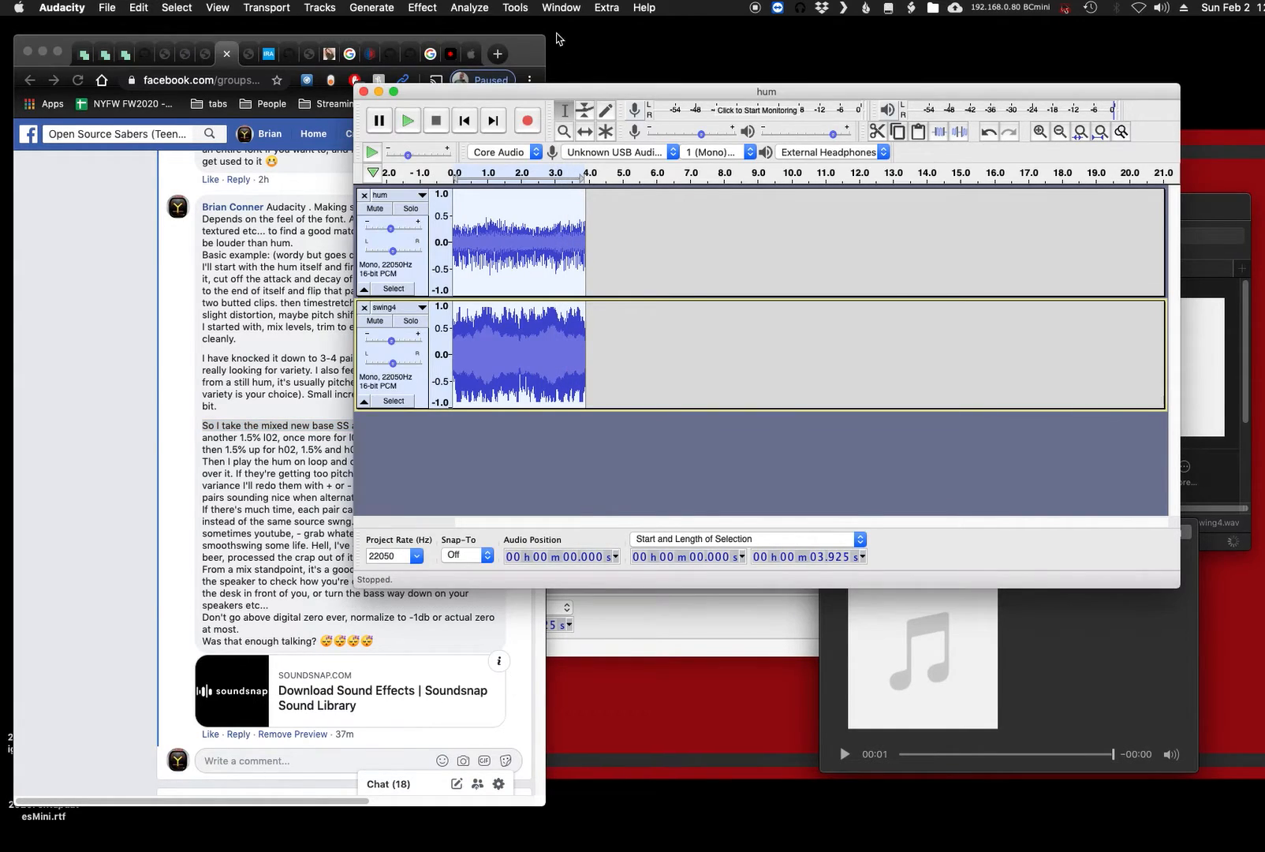
- Apply Change Pitch to the selected hum and swing4 clips with a percent change of 1.5 and high quality stretching
left_click(514, 9)
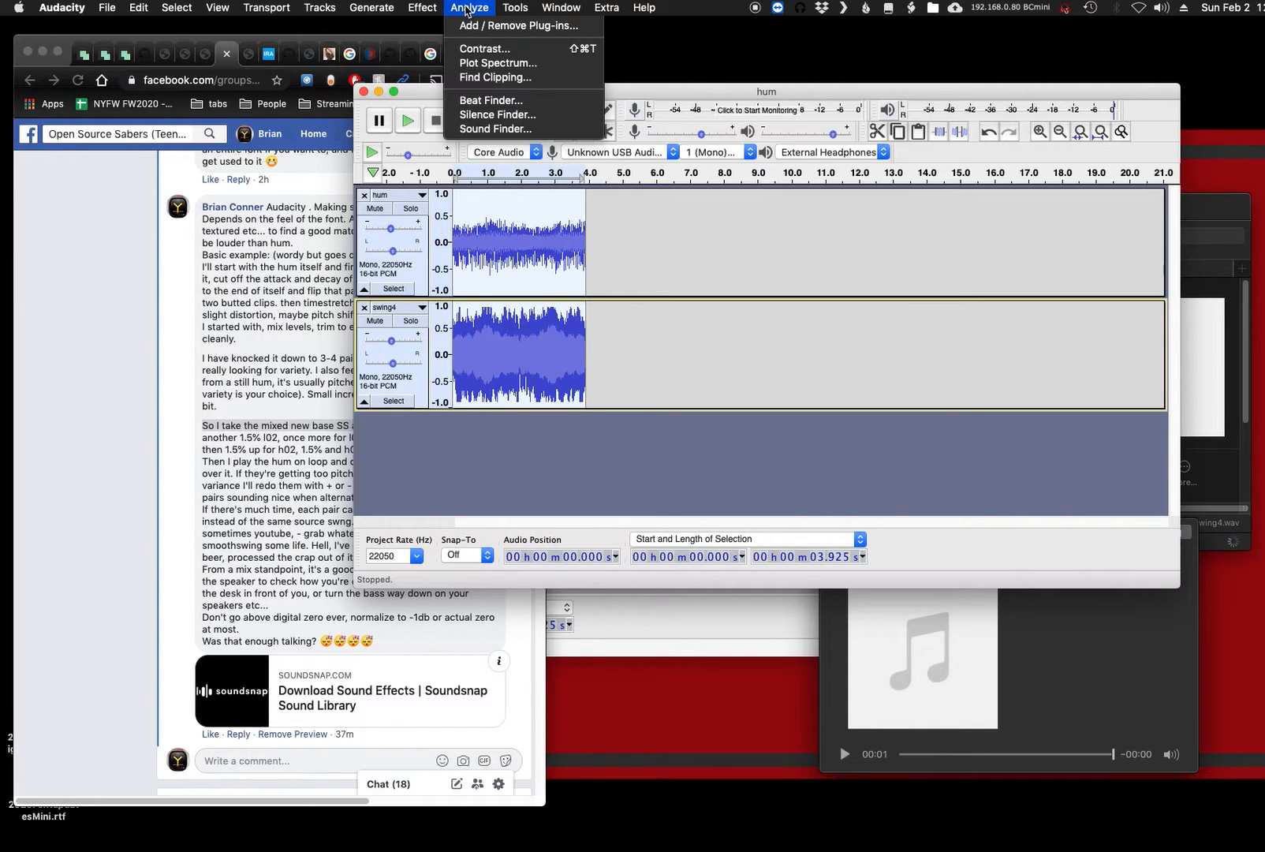
mouse_move(418, 8)
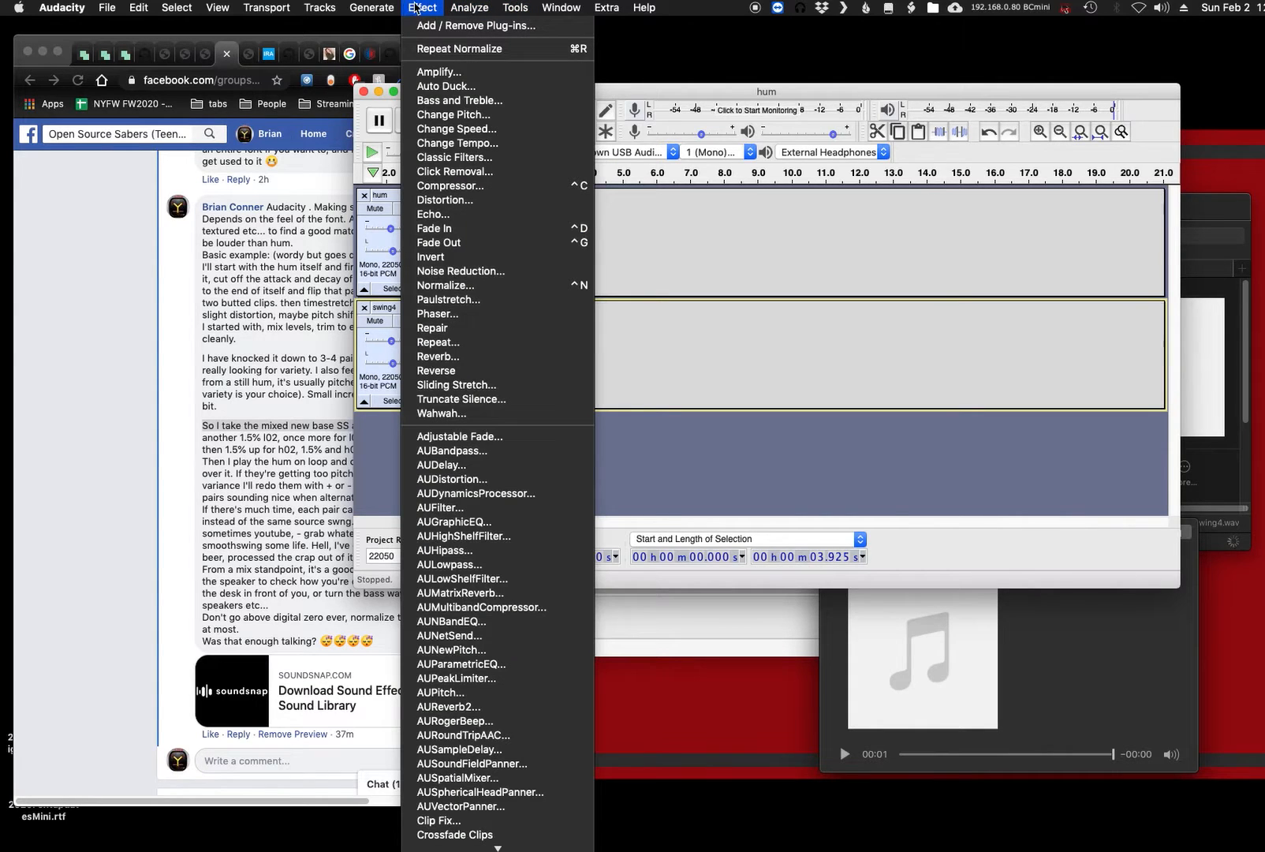
left_click(458, 115)
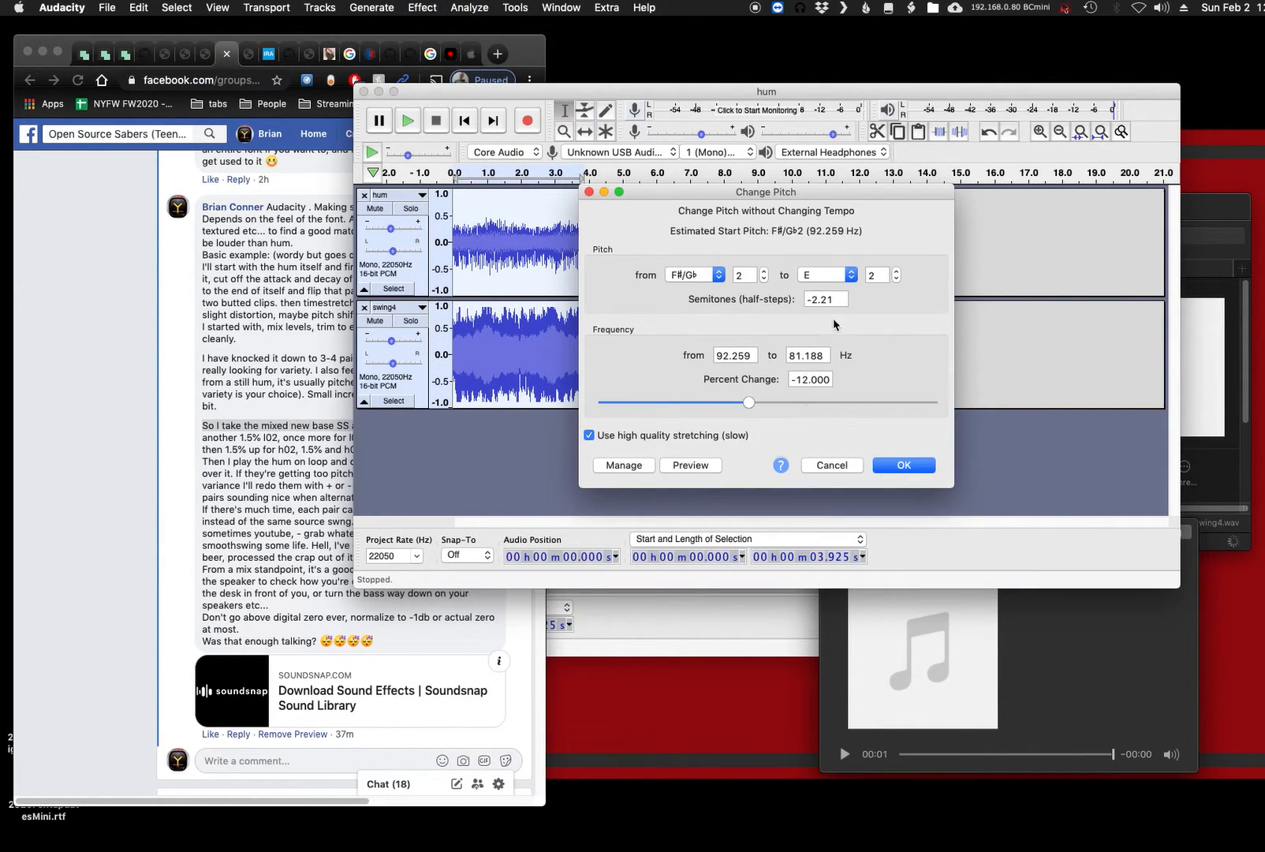
double_click(815, 380)
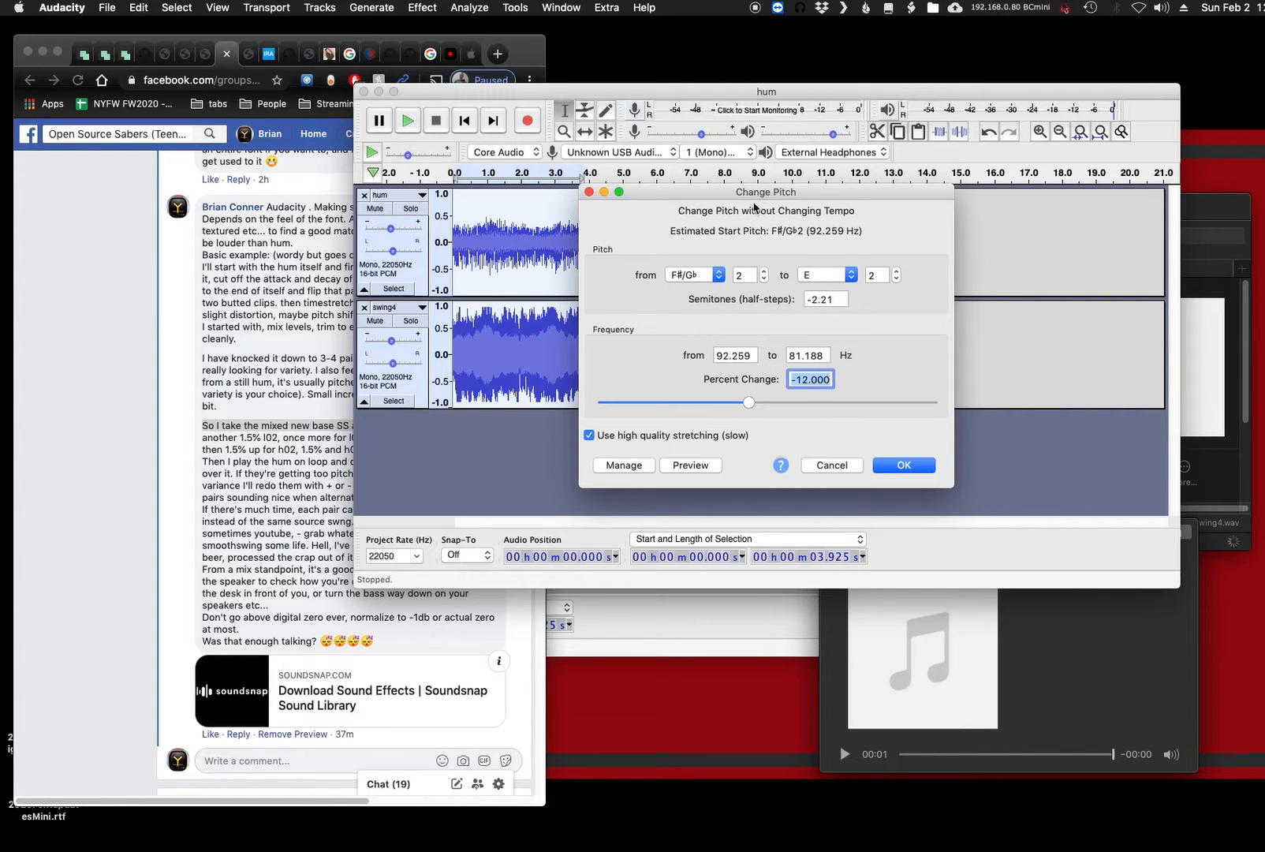
left_click(187, 475)
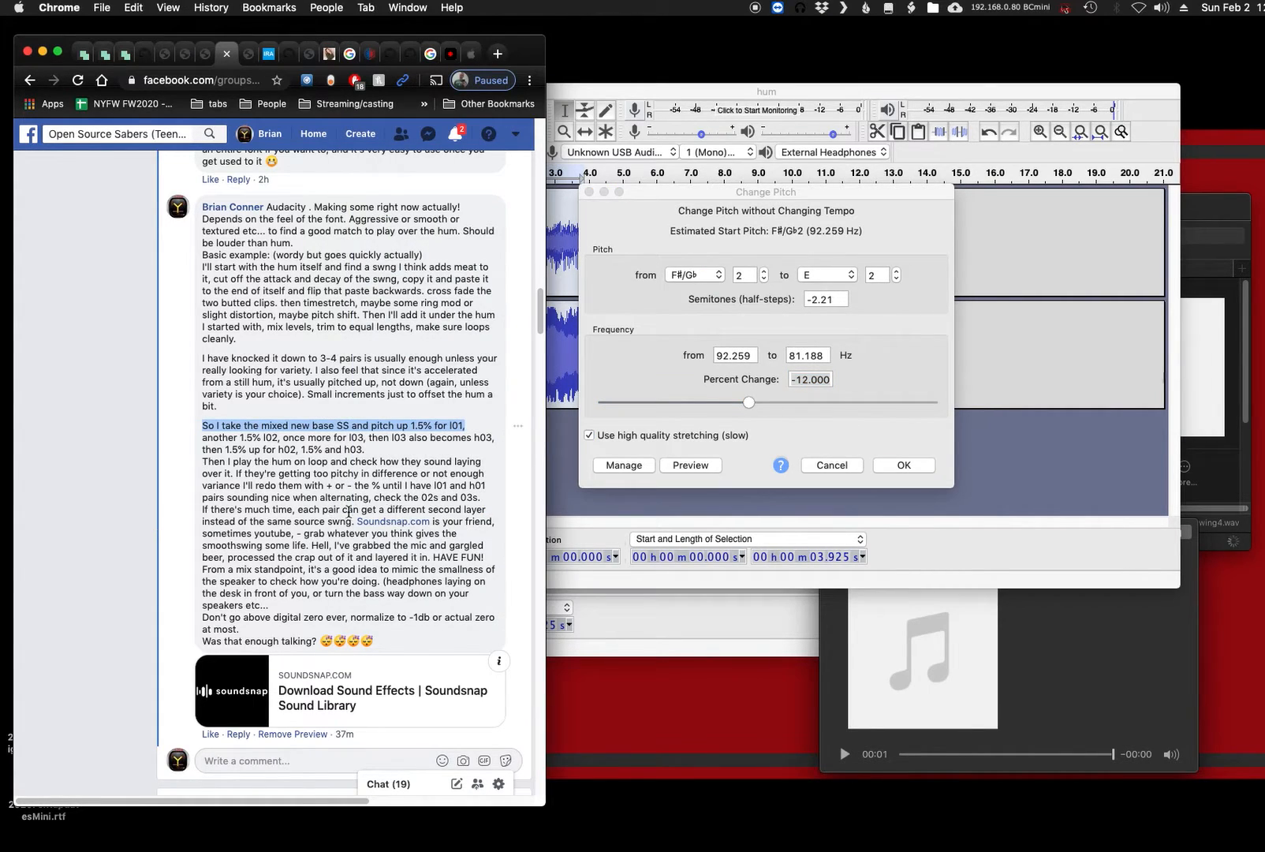
left_click(814, 403)
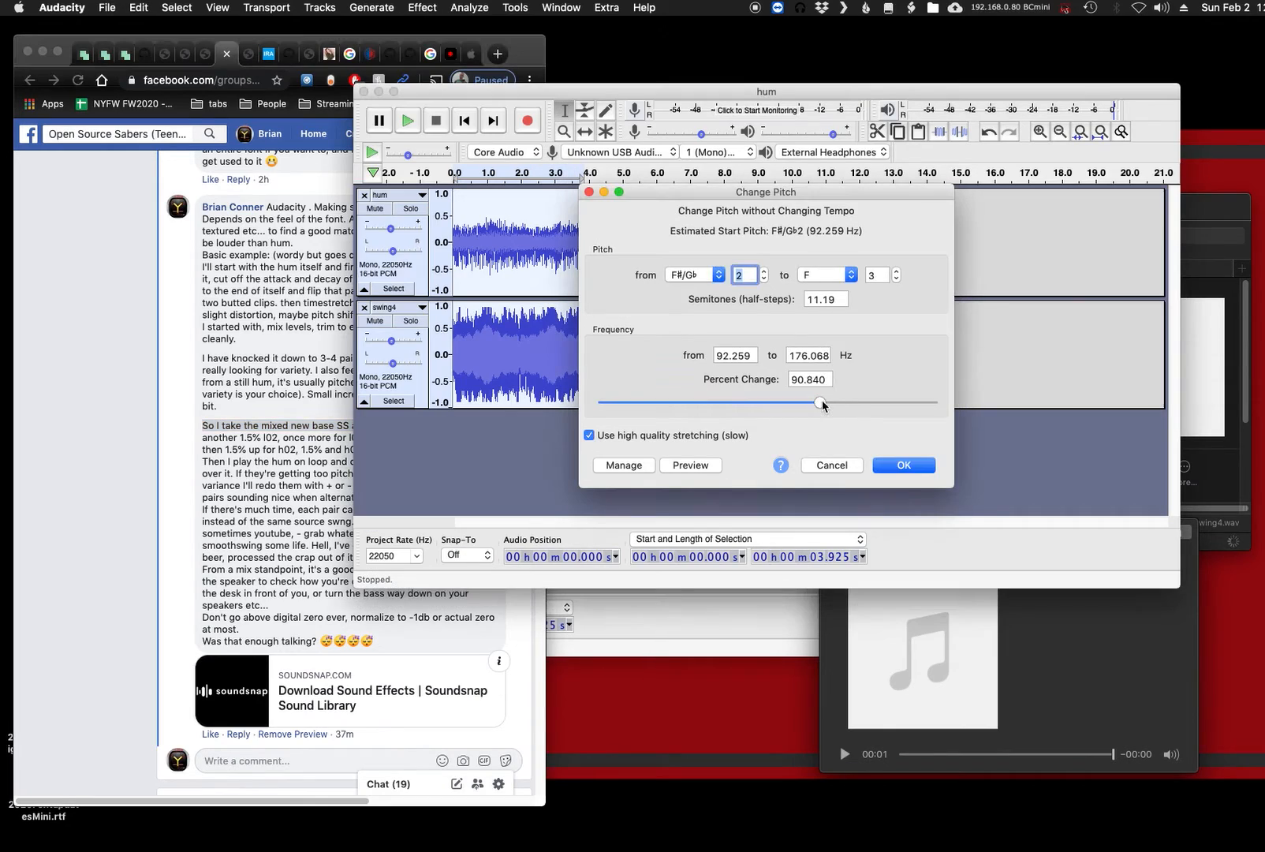
left_click_drag(817, 403, 798, 403)
double_click(803, 380)
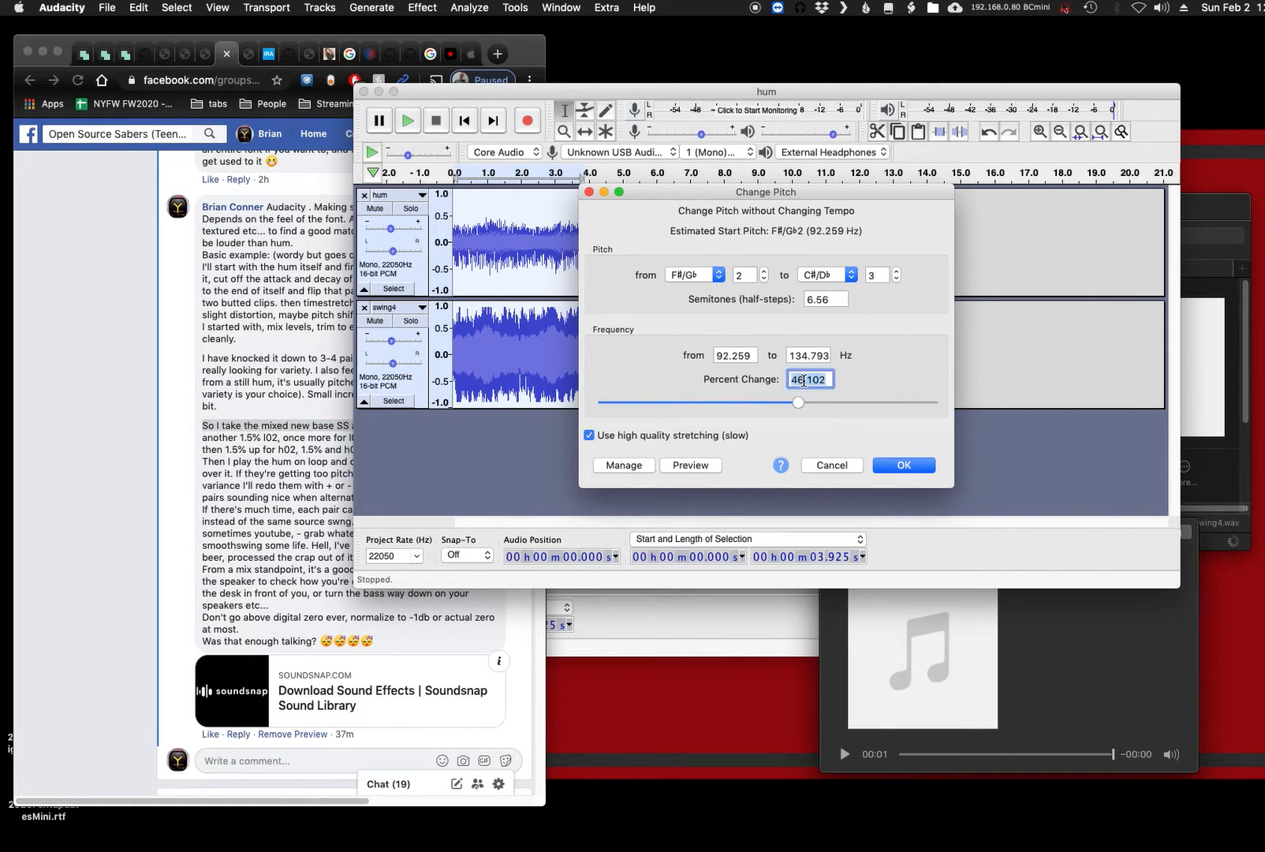
type("1.5")
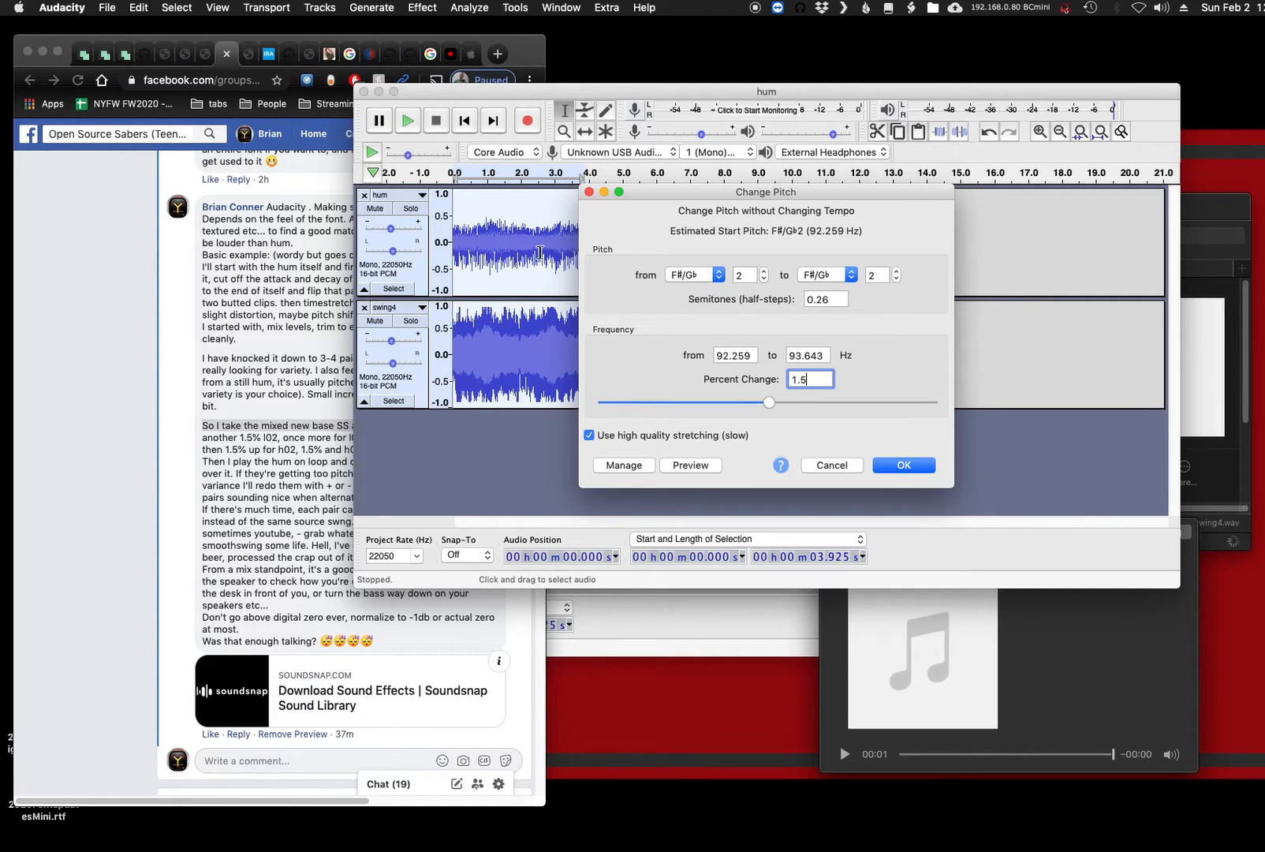
left_click(906, 465)
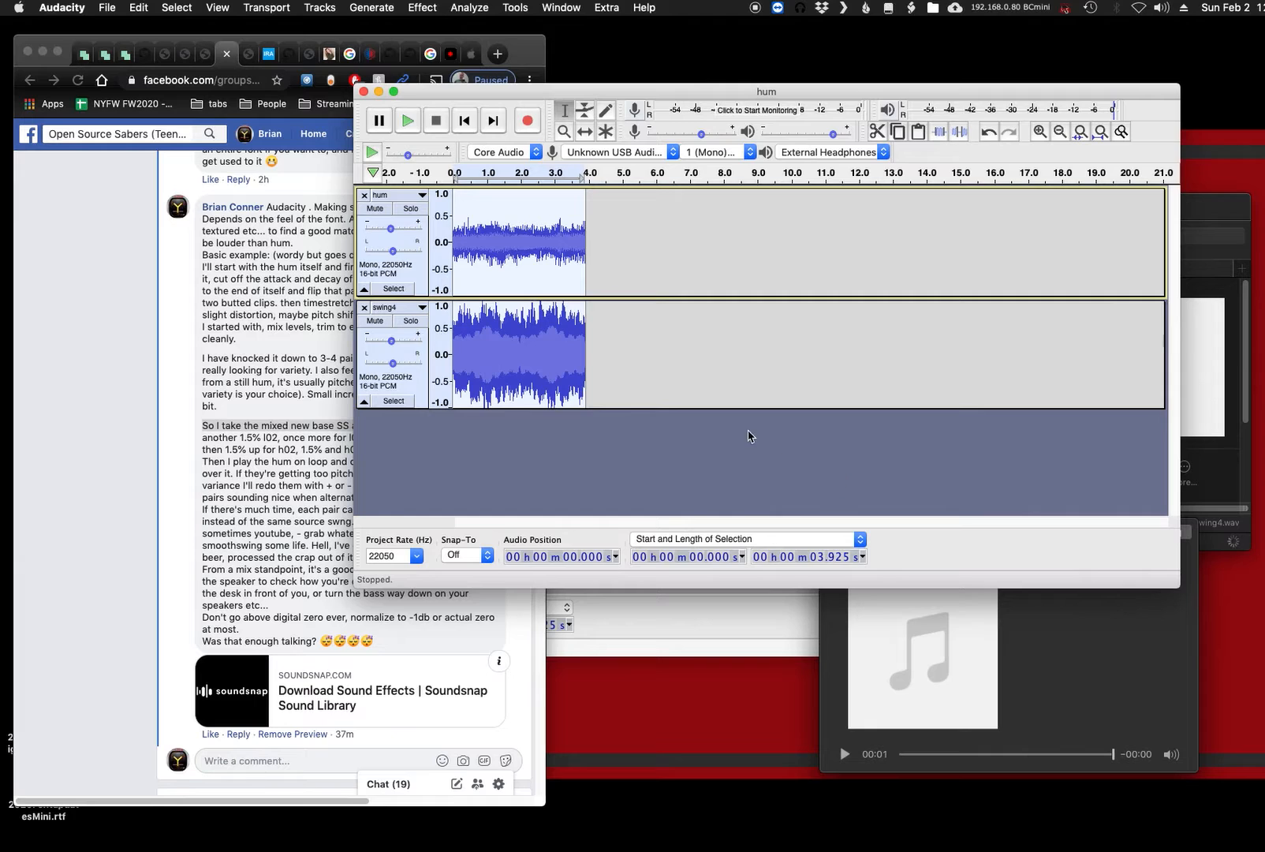
- Listen briefly to the pitched-up mix and recheck the l01 line in the Facebook comment in Chrome
key("space")
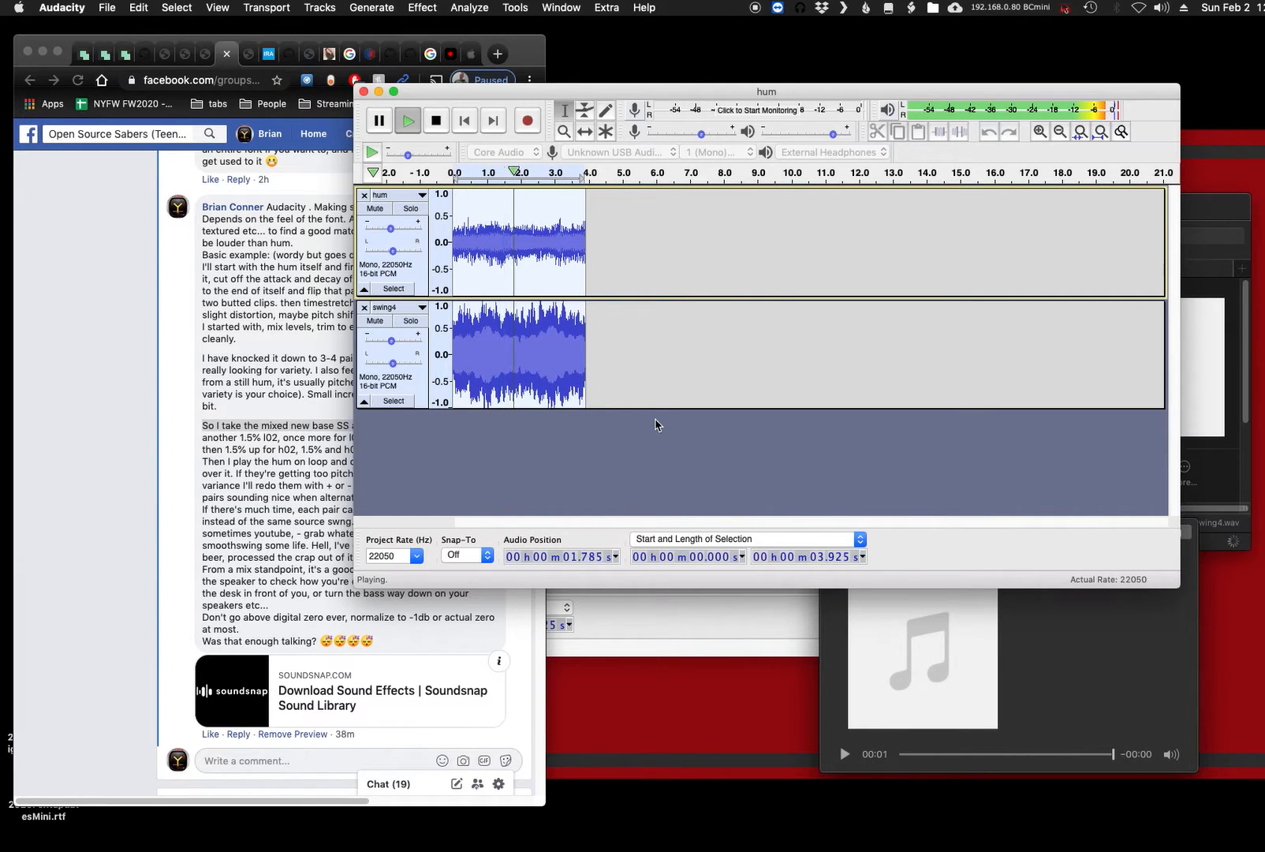
key("space")
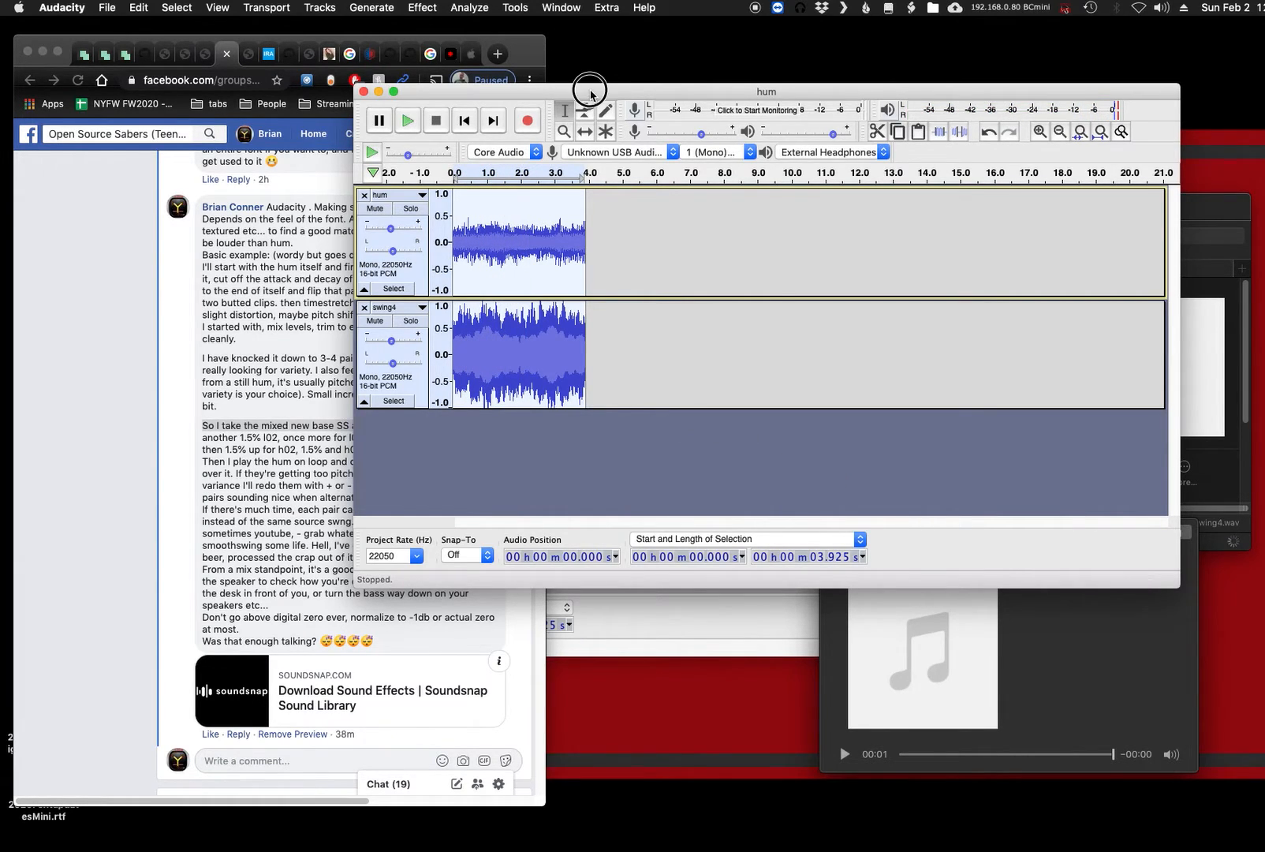
left_click_drag(589, 88, 630, 71)
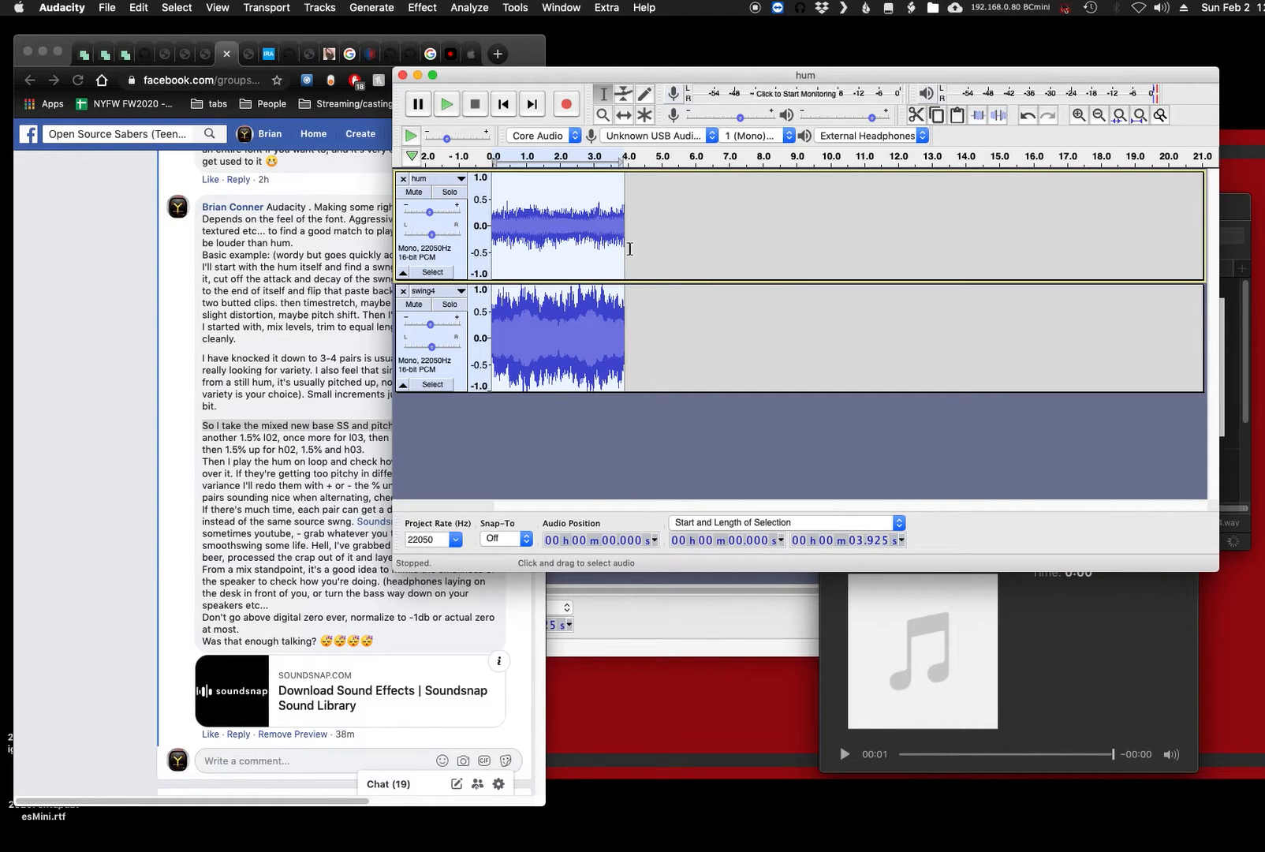
left_click_drag(511, 77, 617, 61)
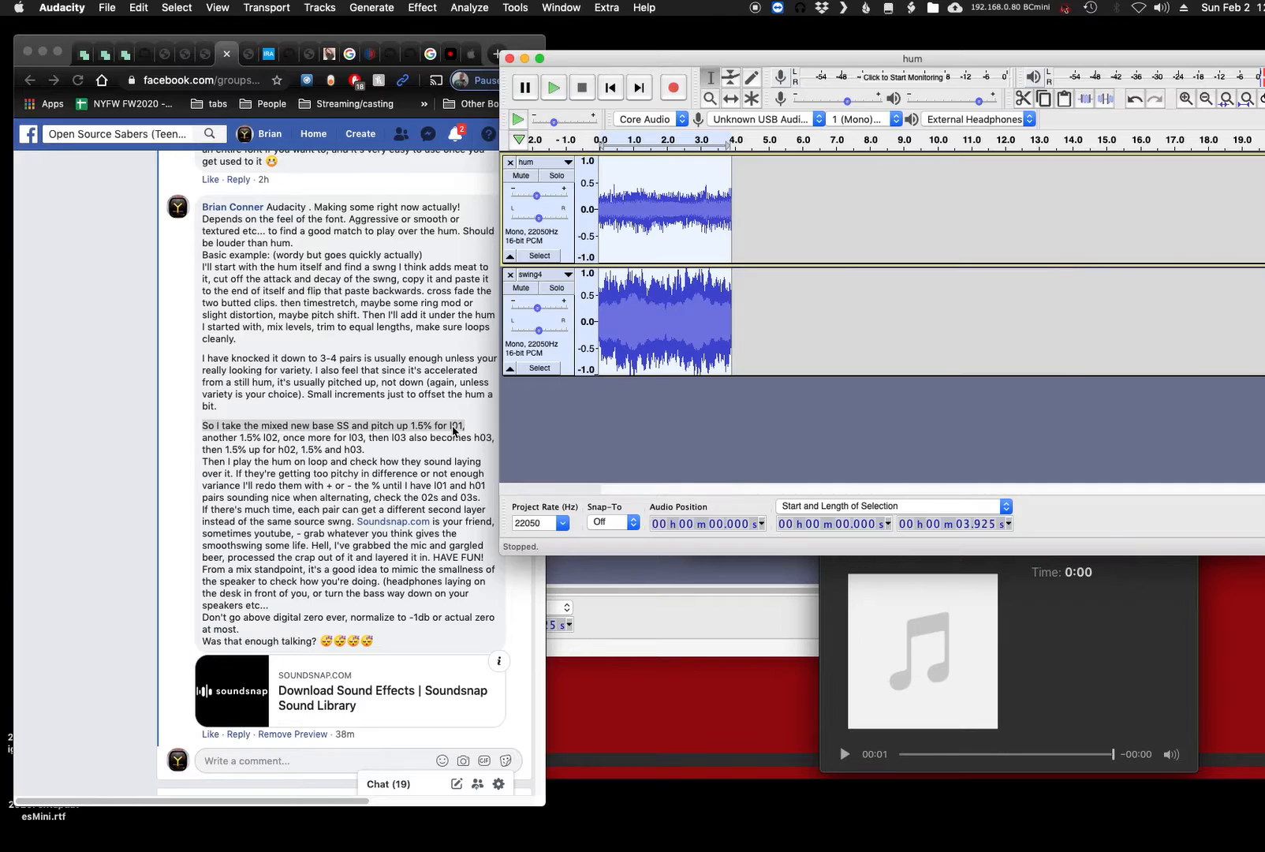
left_click(453, 429)
left_click(449, 427)
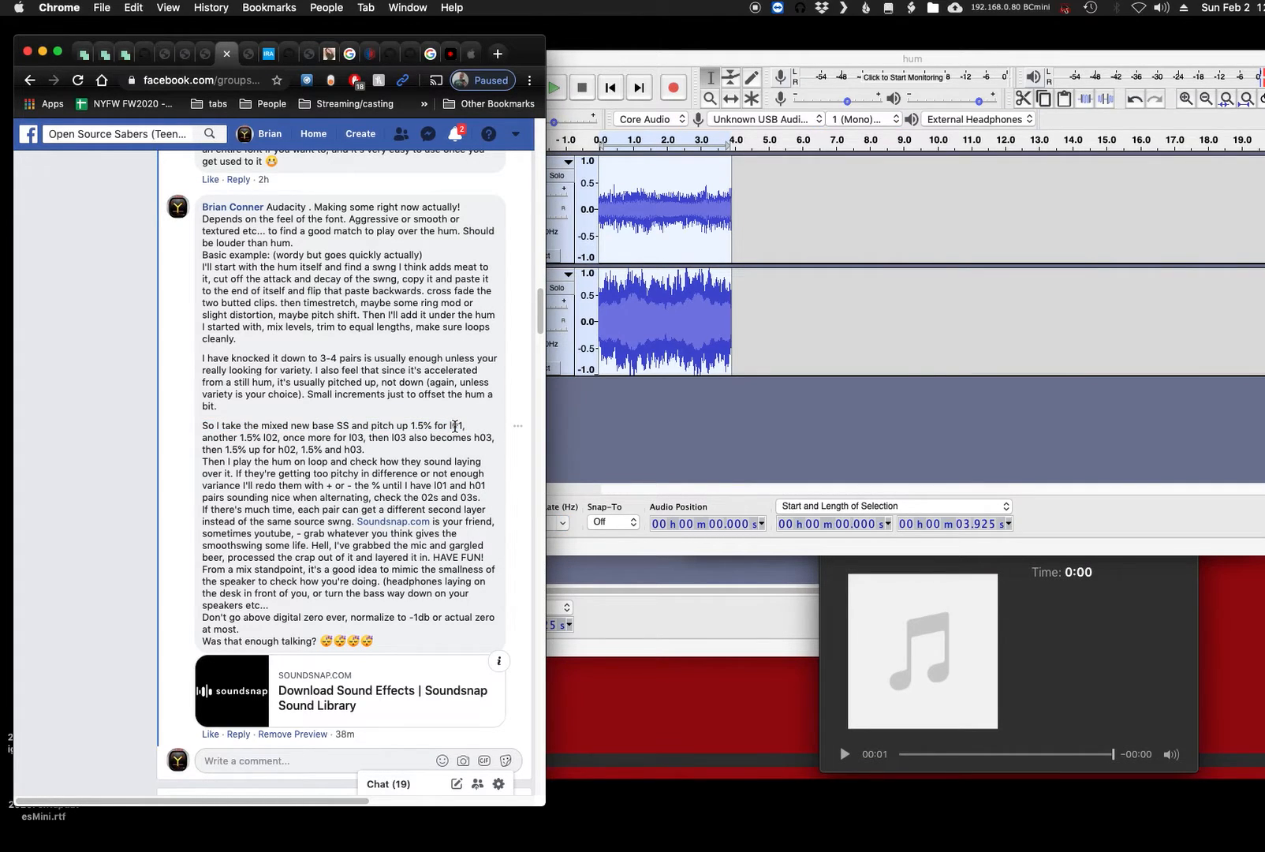
- Return to the hum project in Audacity and export the pitched-up mix as swingl01.wav with cleared metadata tags
left_click(797, 408)
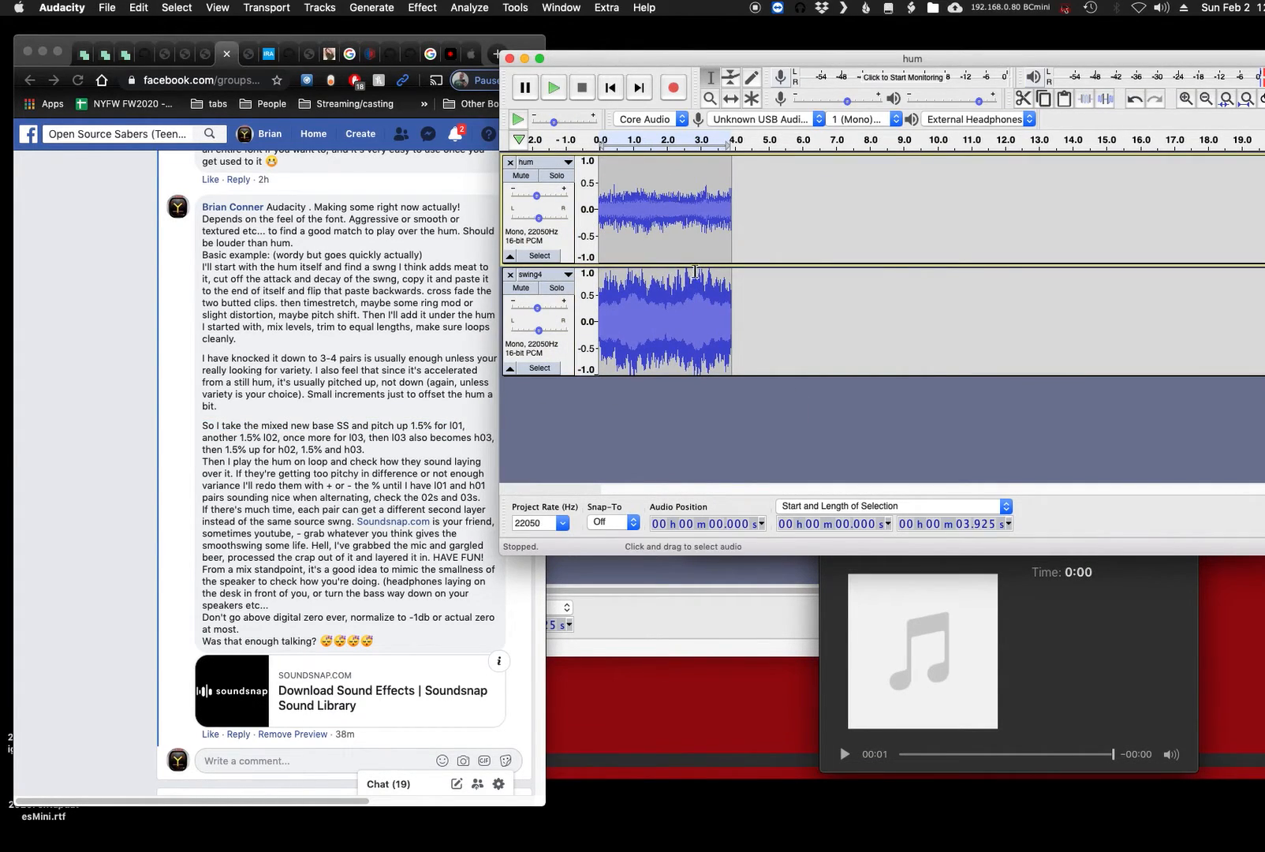
key("super+shift+e")
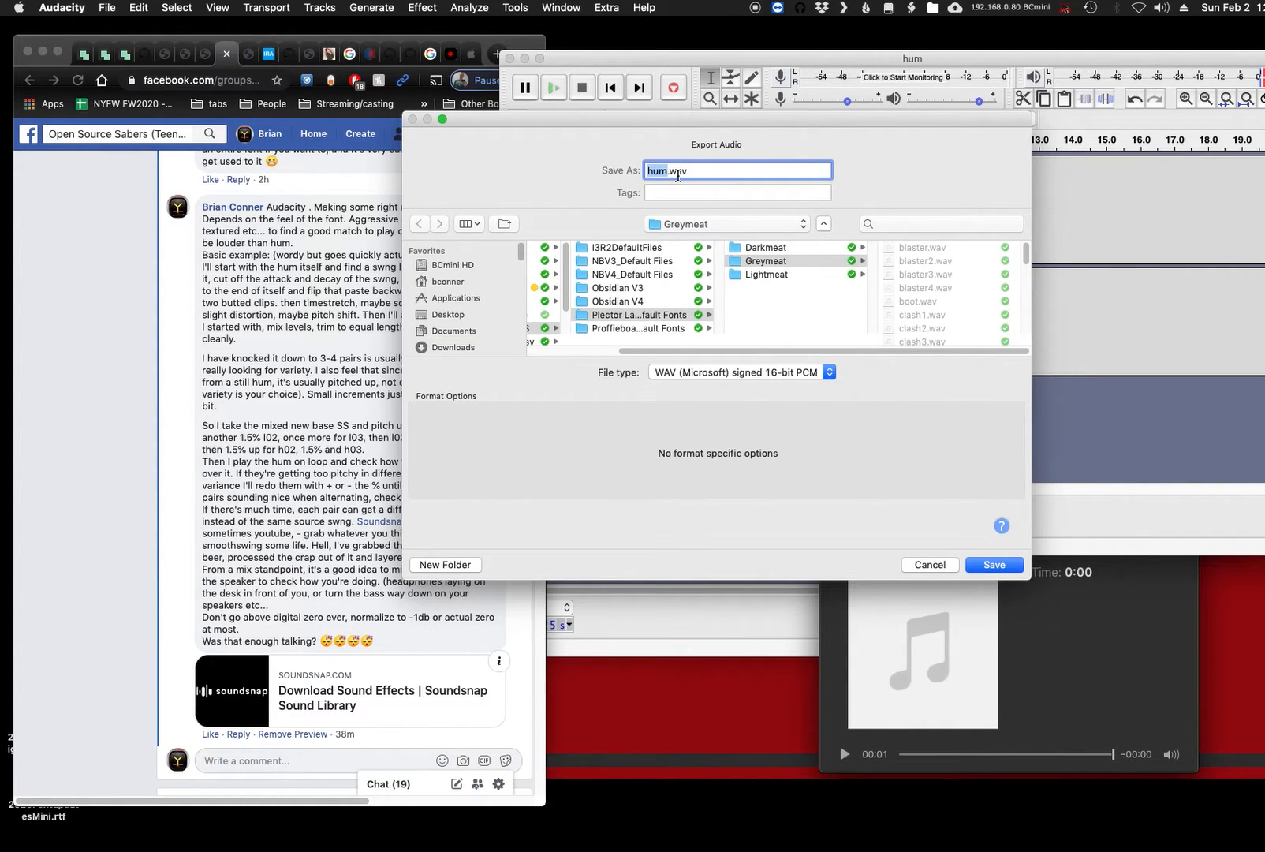
type("swingl01")
key("Return")
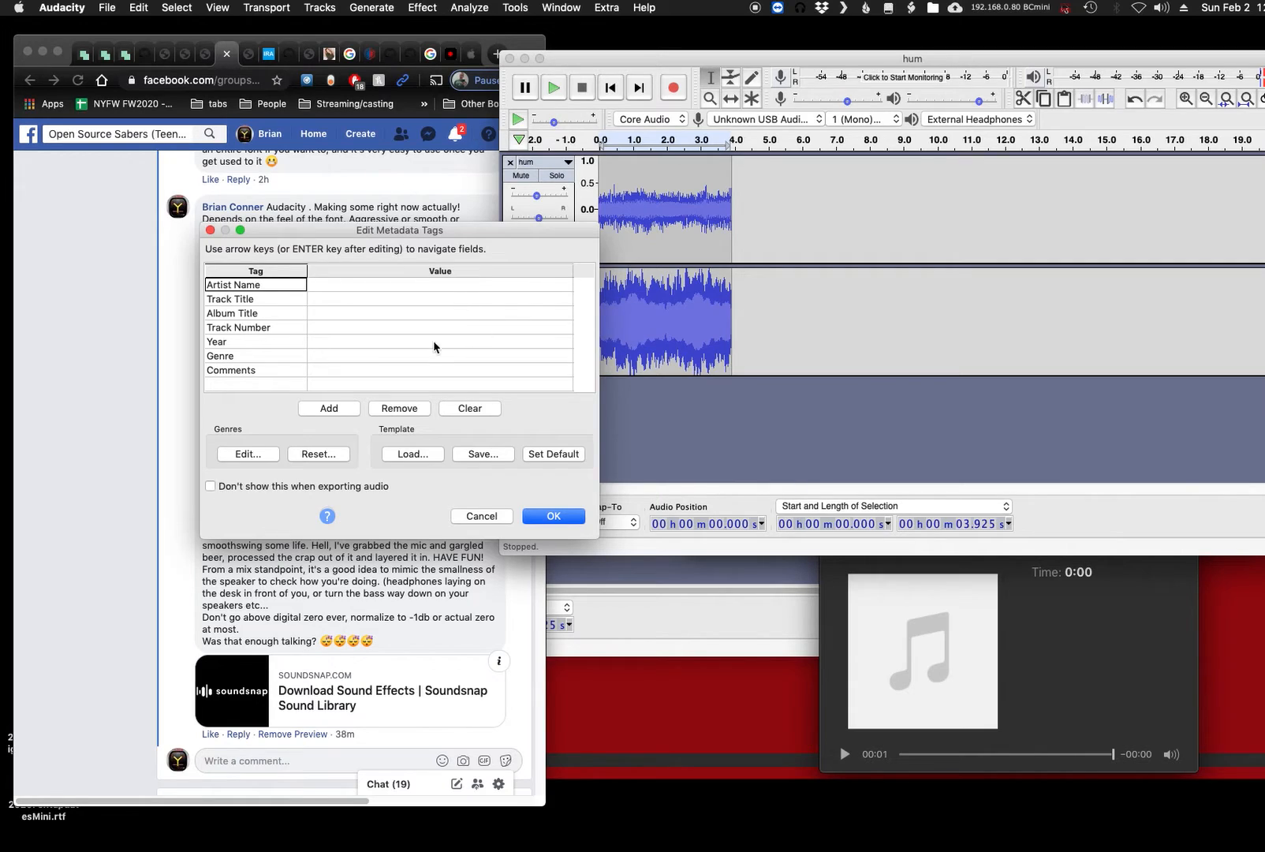
left_click(469, 408)
left_click(539, 517)
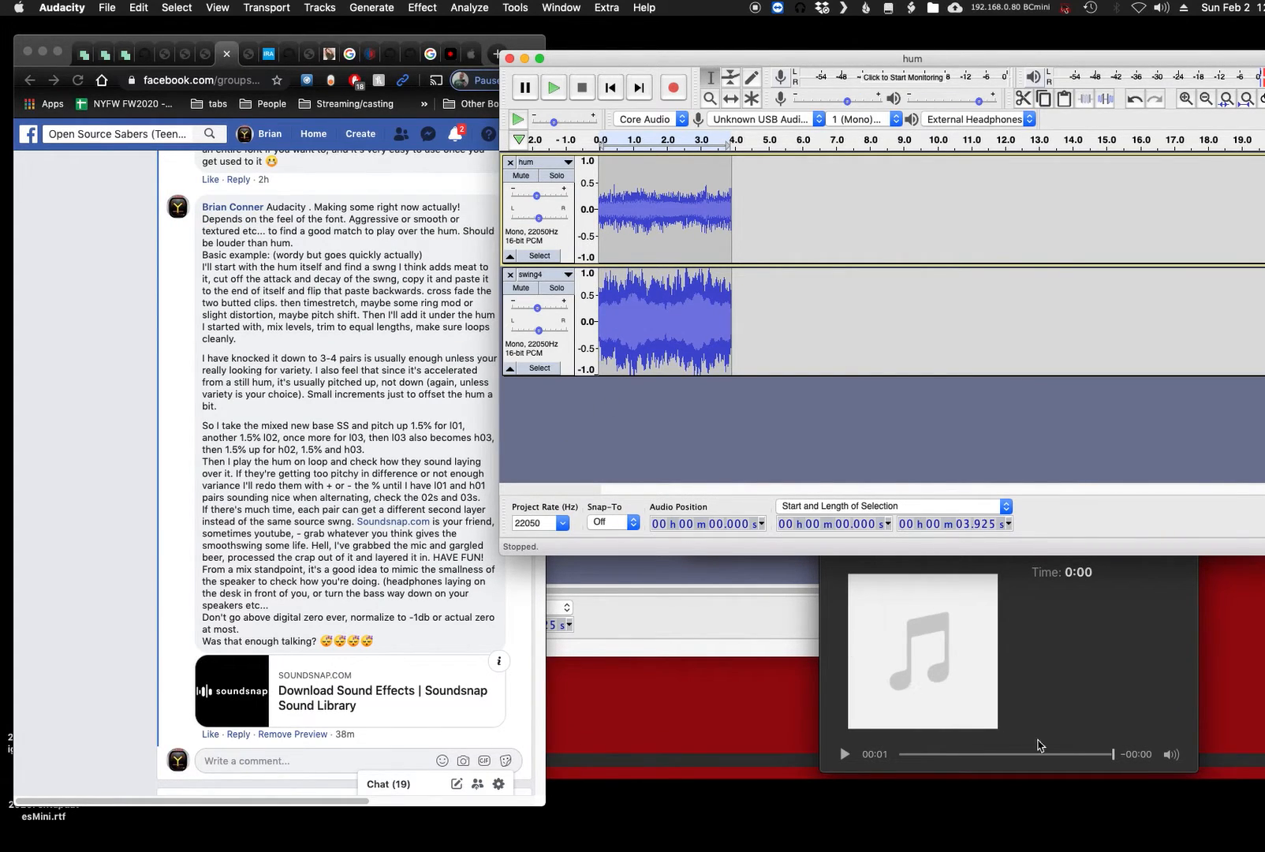
- Switch to the Greymeat folder in Finder and compare previews of swingl01.wav and hum.wav
left_click(1143, 688)
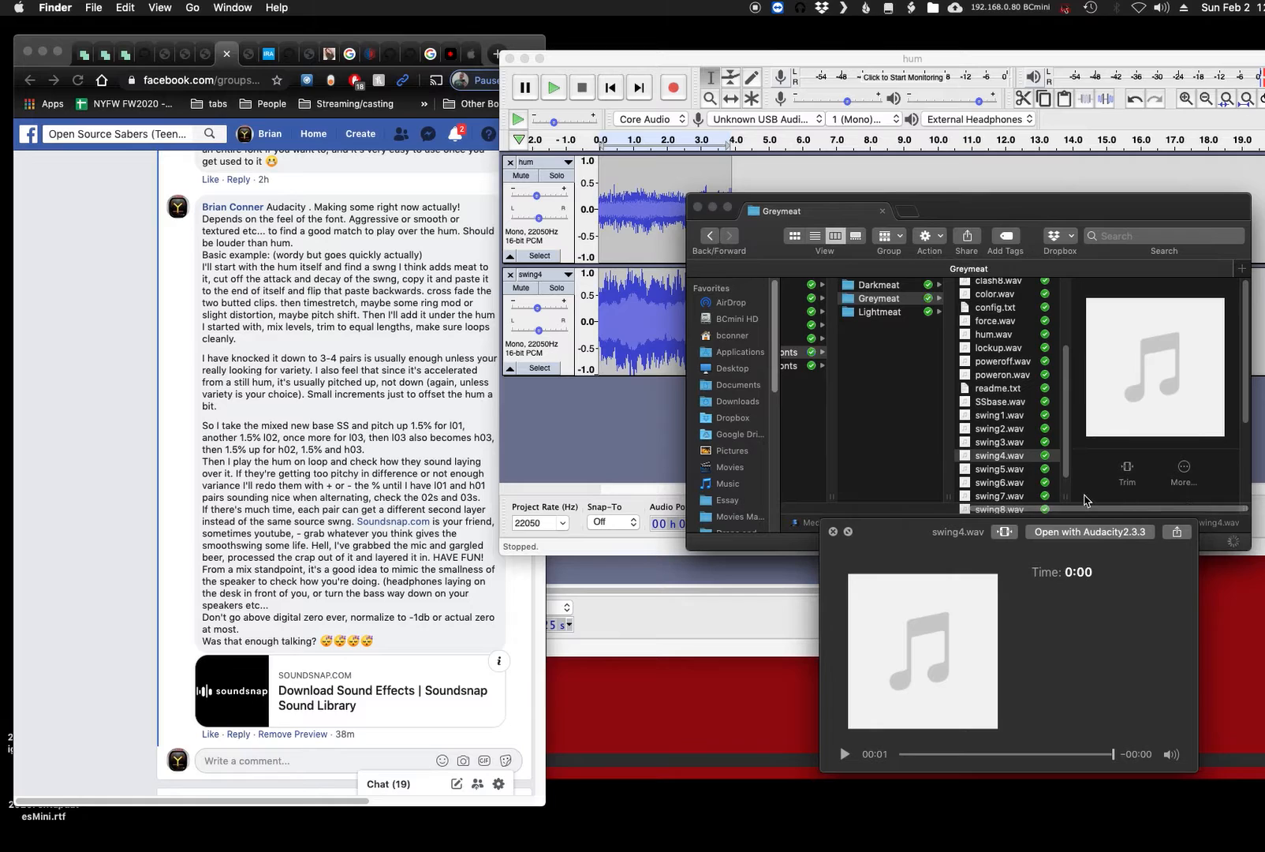
left_click(996, 457)
scroll(996, 457, "down", 2)
left_click(1000, 496)
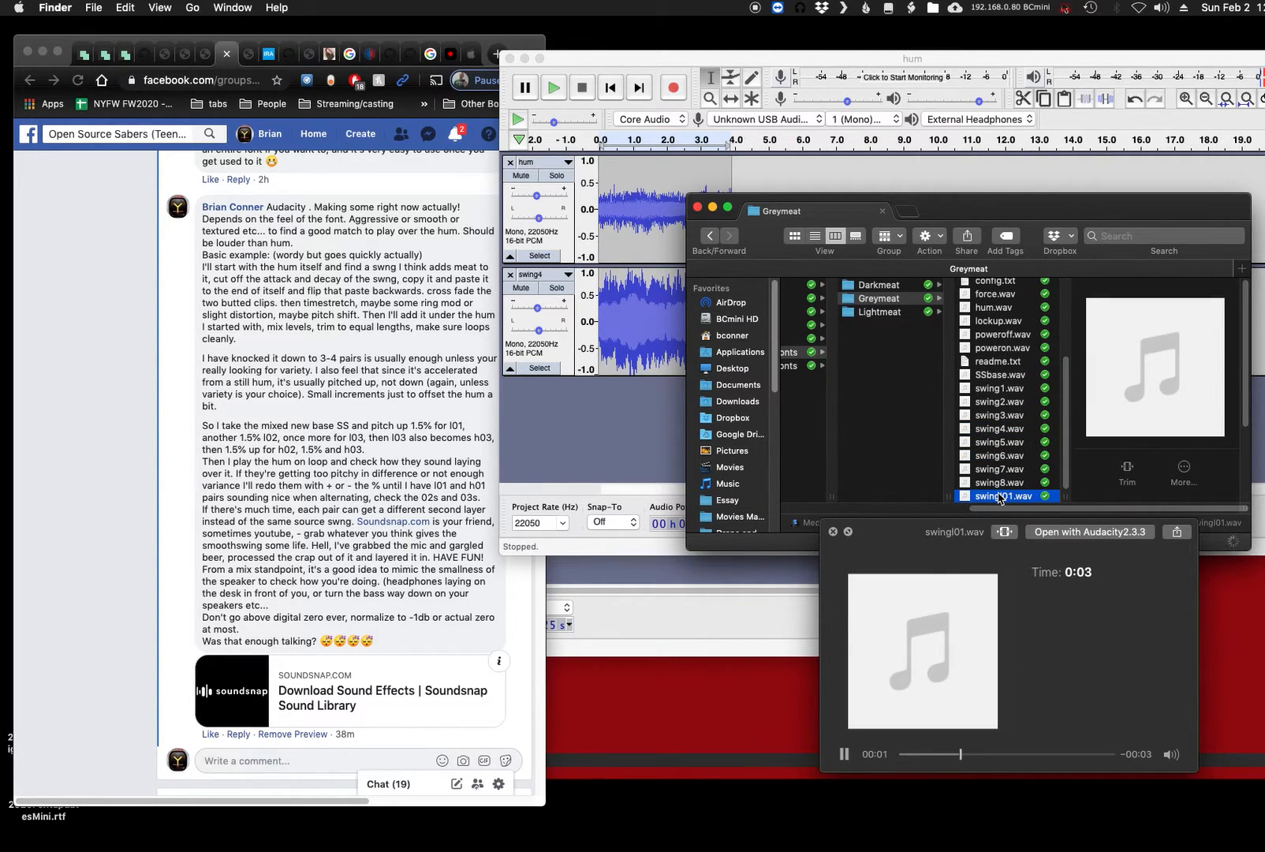
left_click(993, 308)
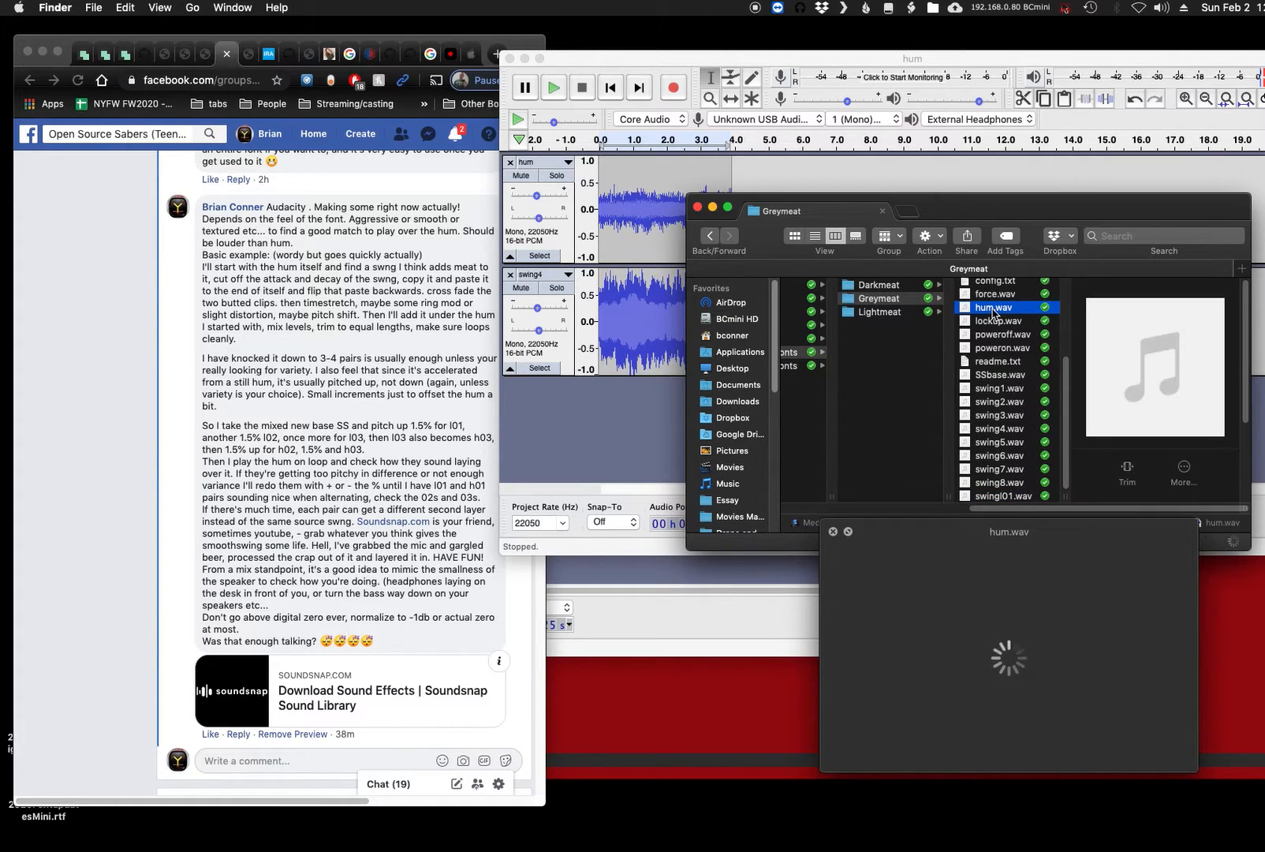
left_click(991, 497)
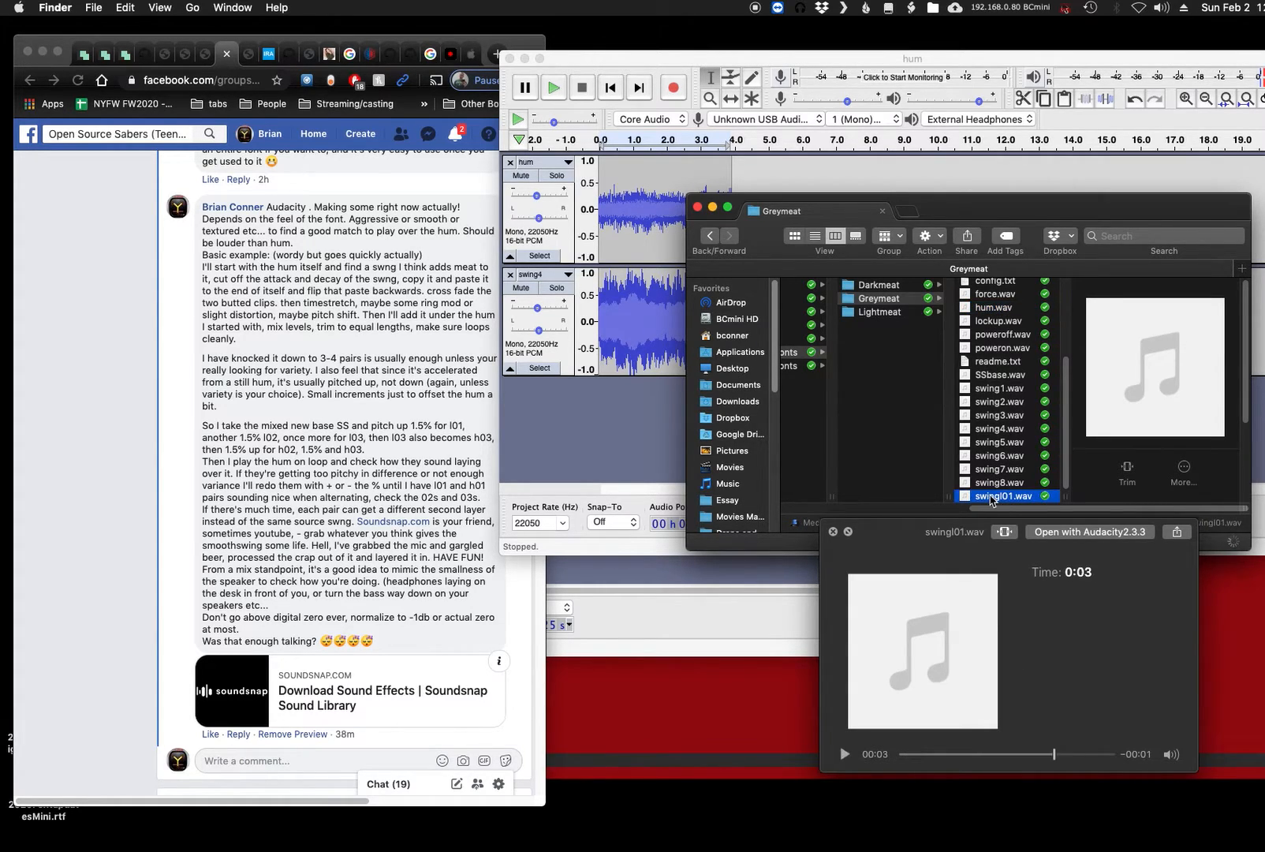
key("space")
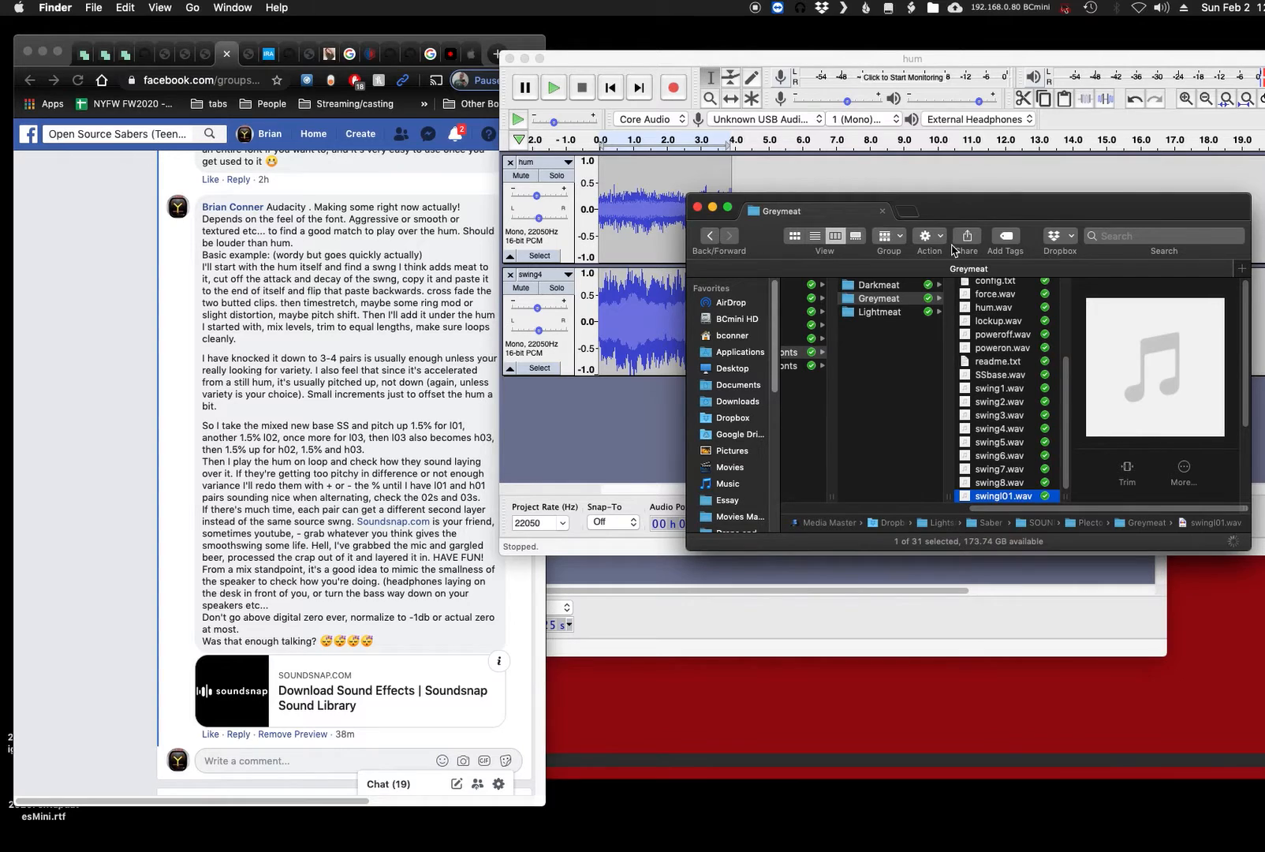
- Highlight the instruction for another 1.5% on l02 in the Facebook comment in Chrome
left_click(666, 66)
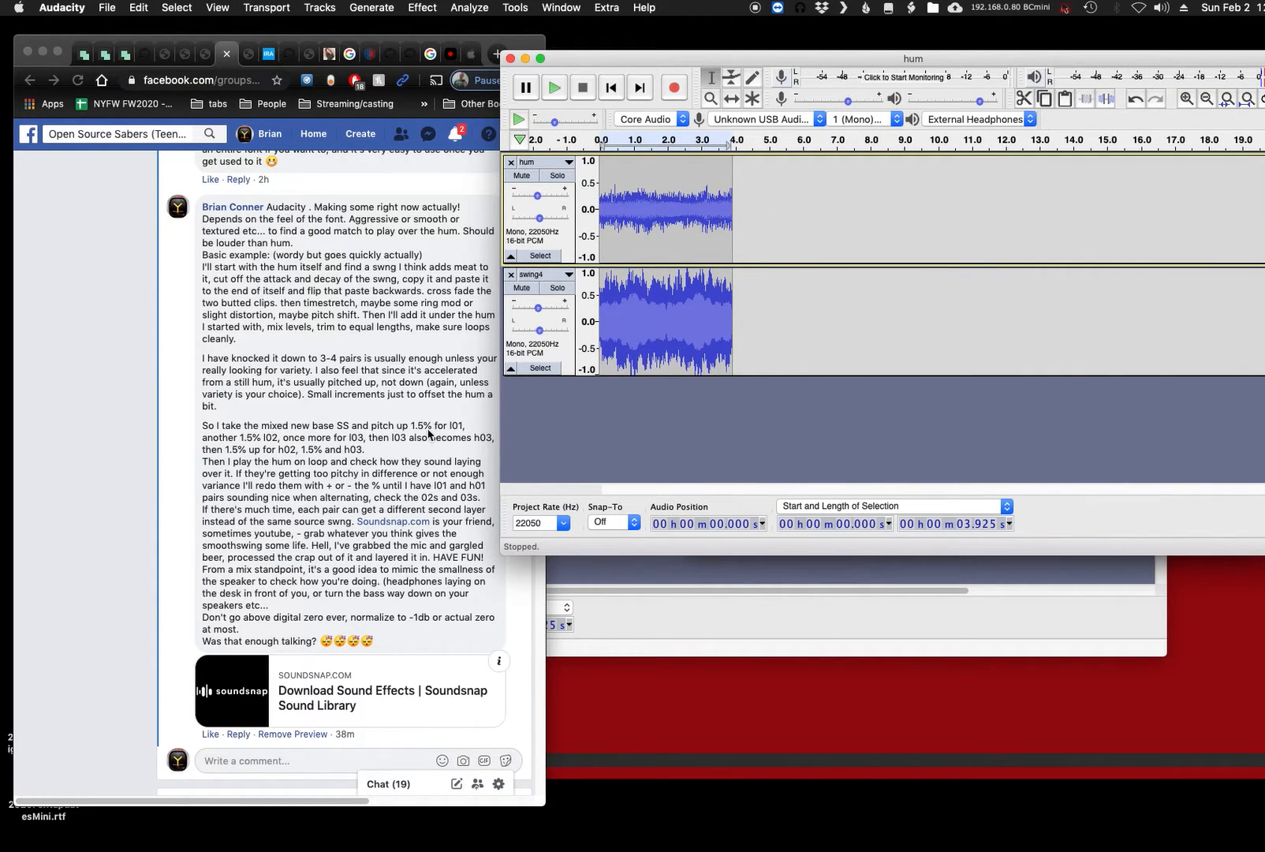
left_click(218, 441)
left_click_drag(217, 440, 277, 438)
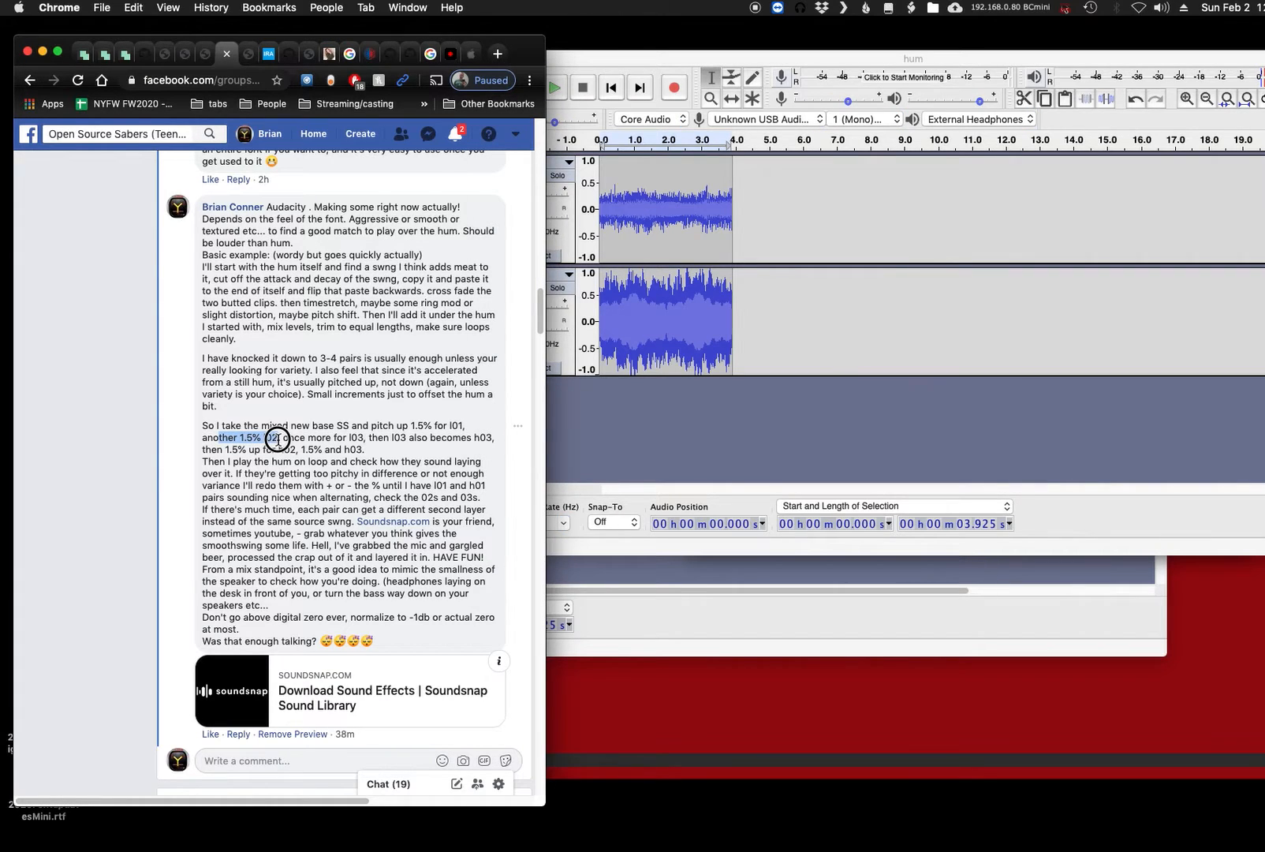
- Switch back to Audacity, apply Change Pitch with a 1.5 percent change to the full hum and swing4 clips, and audition the mix
left_click(895, 322)
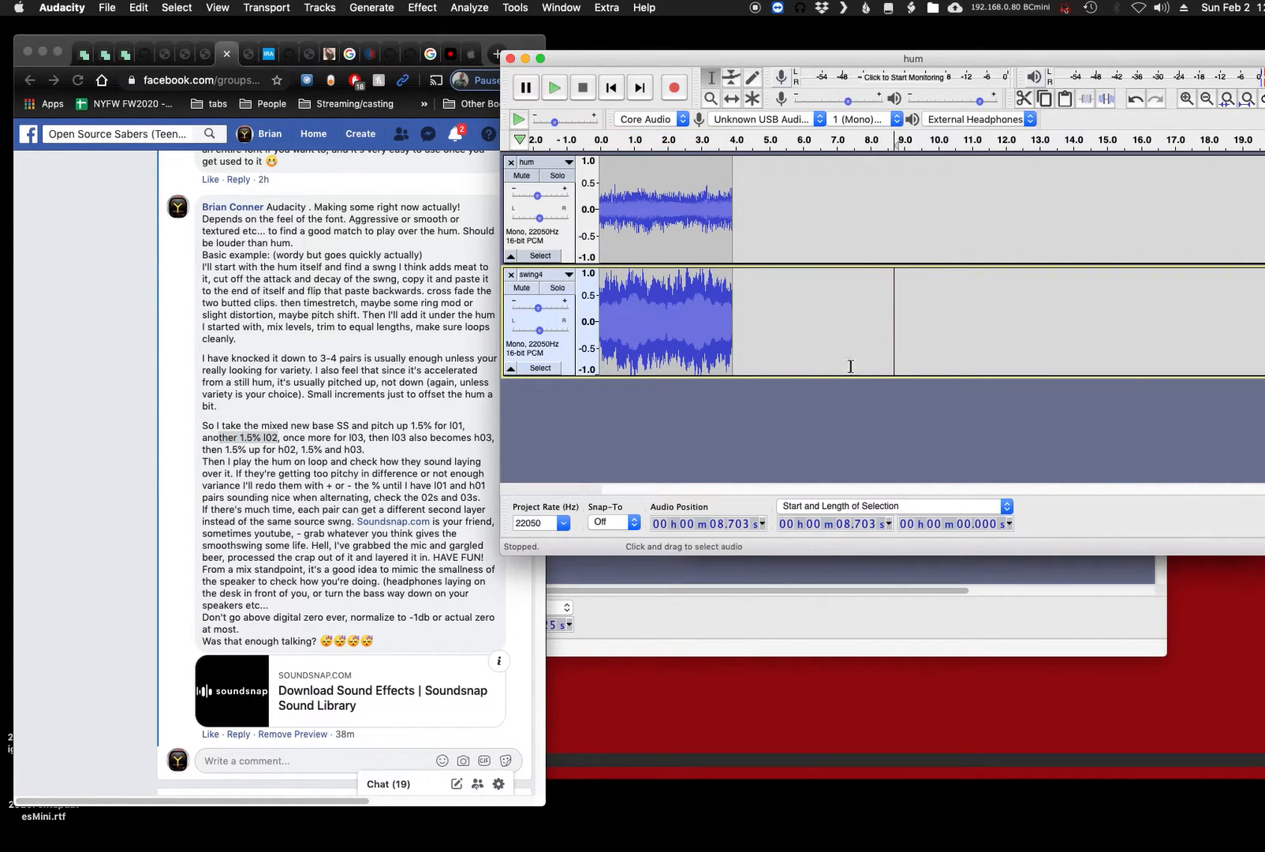
key("super+a")
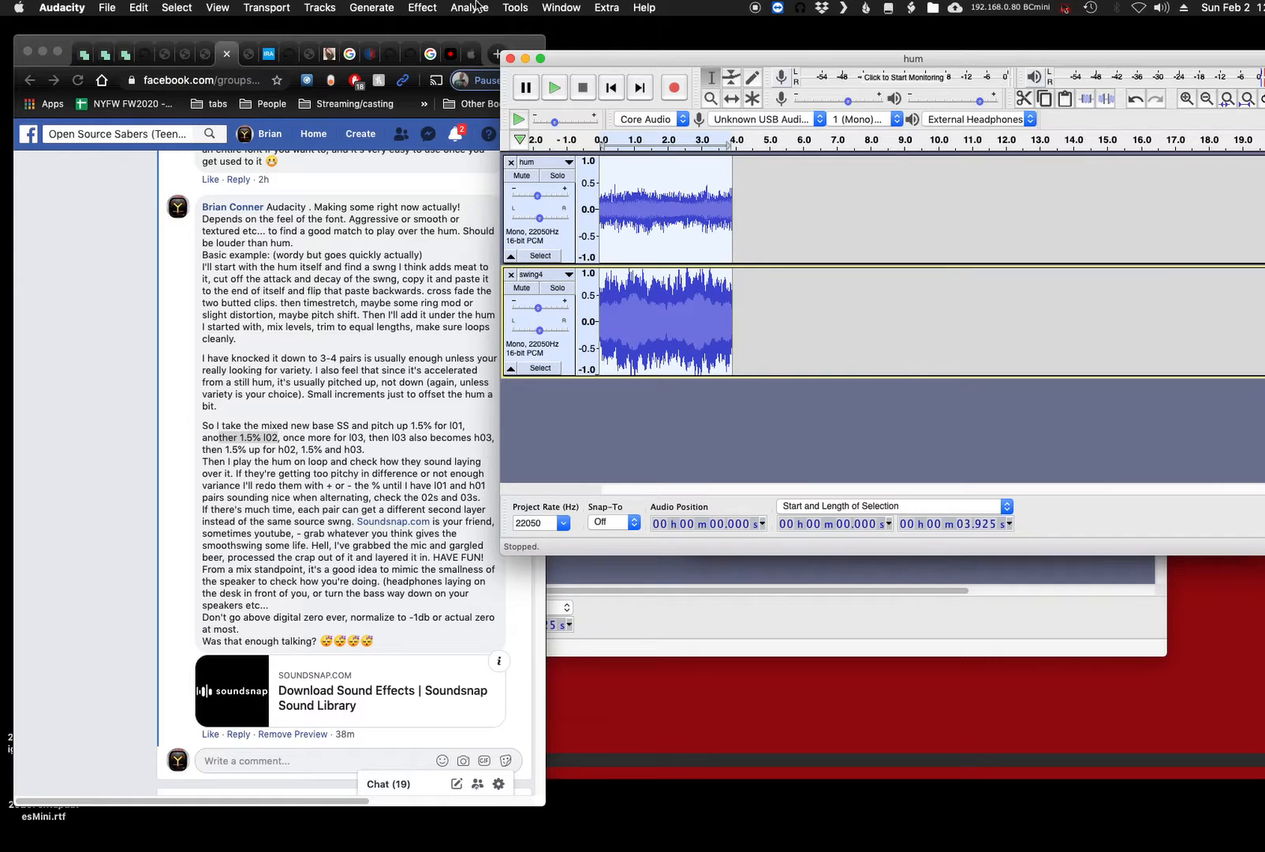
left_click(422, 8)
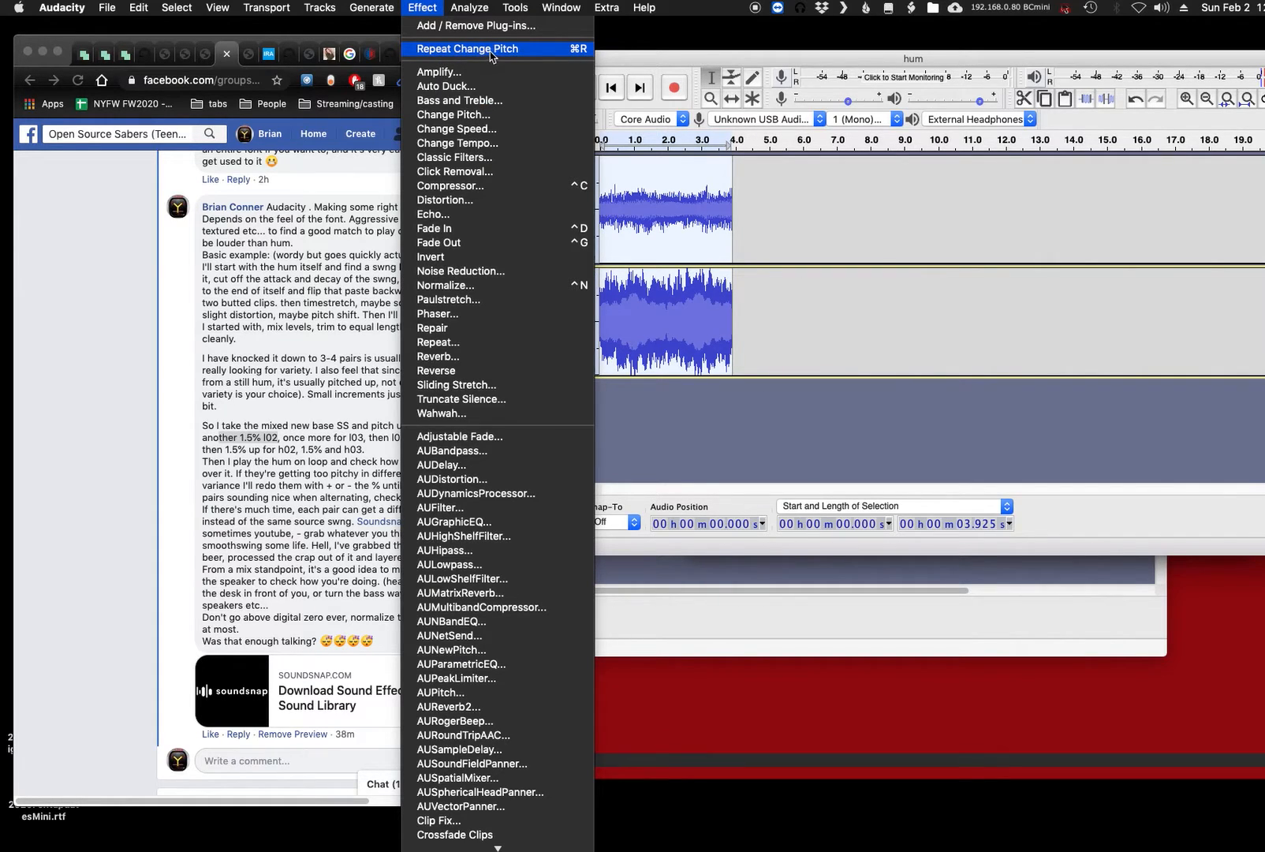
left_click(489, 114)
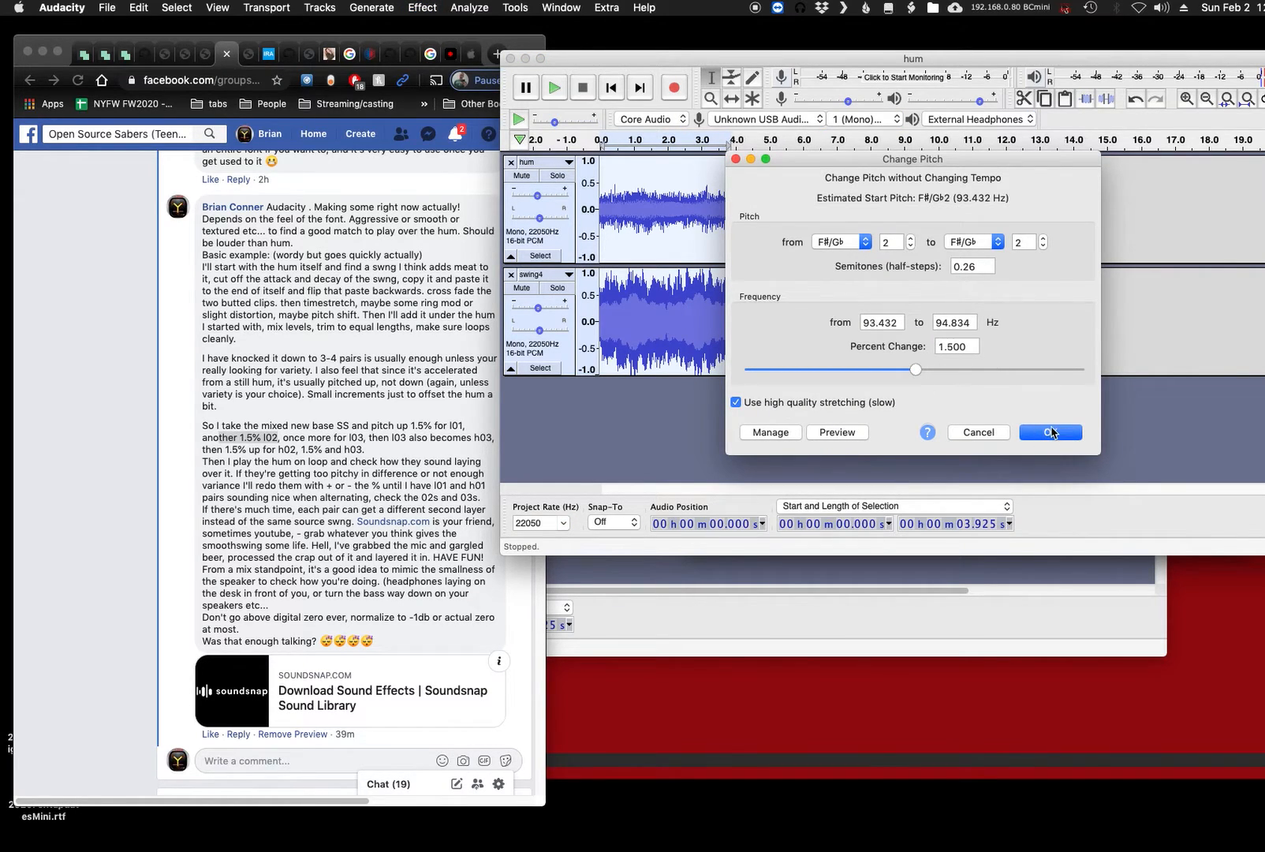
left_click(1052, 433)
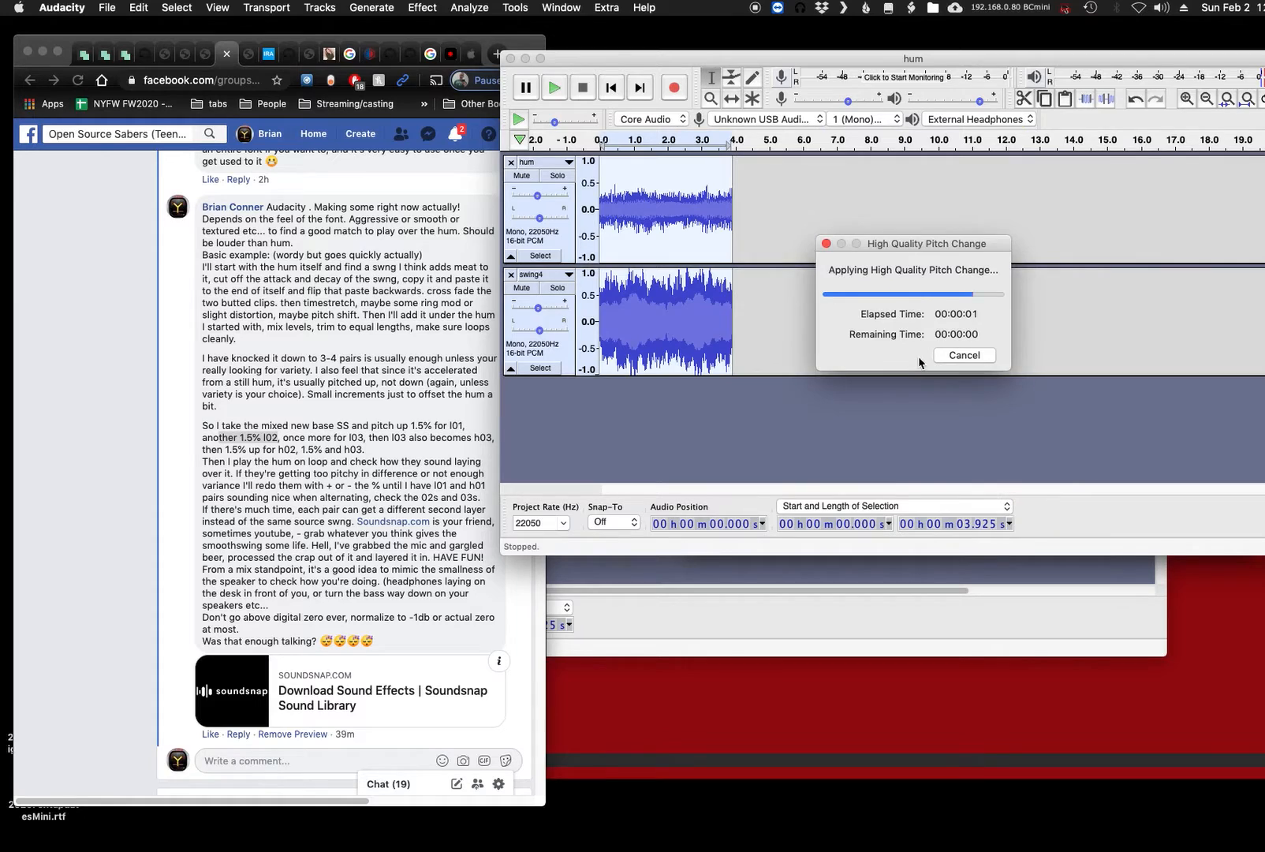
key("space")
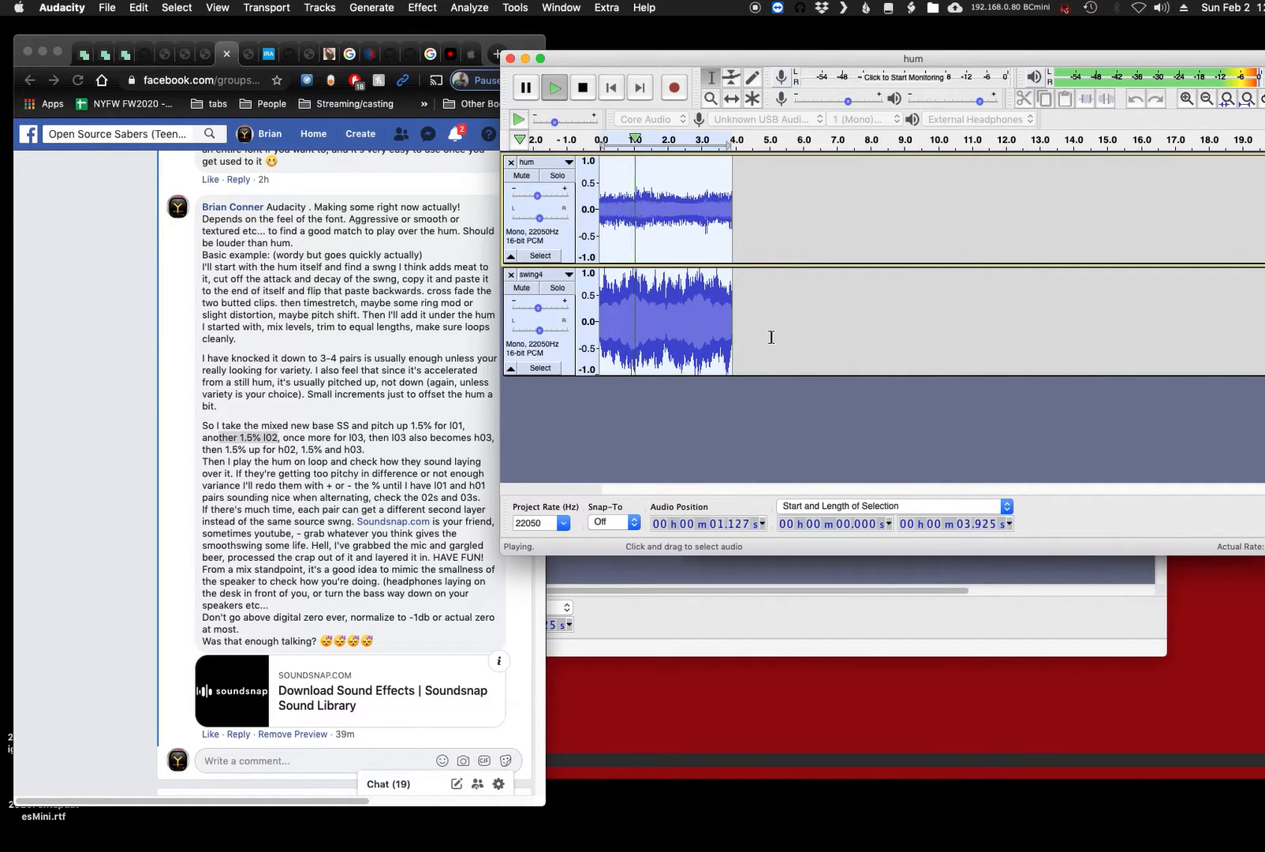
key("space")
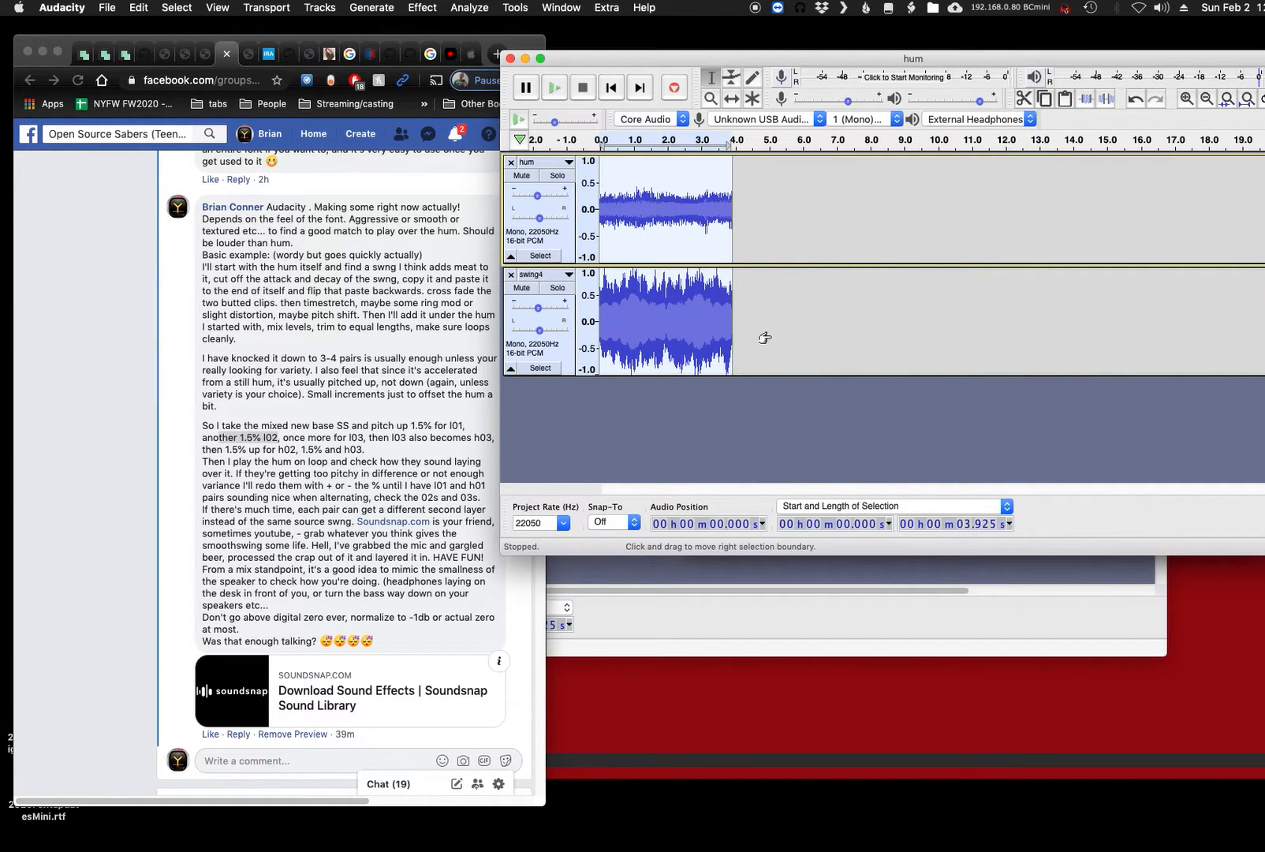
- Export the mix to the Greymeat folder as swingl02.wav, reusing the existing swingl01.wav name as the base
key("super+shift+e")
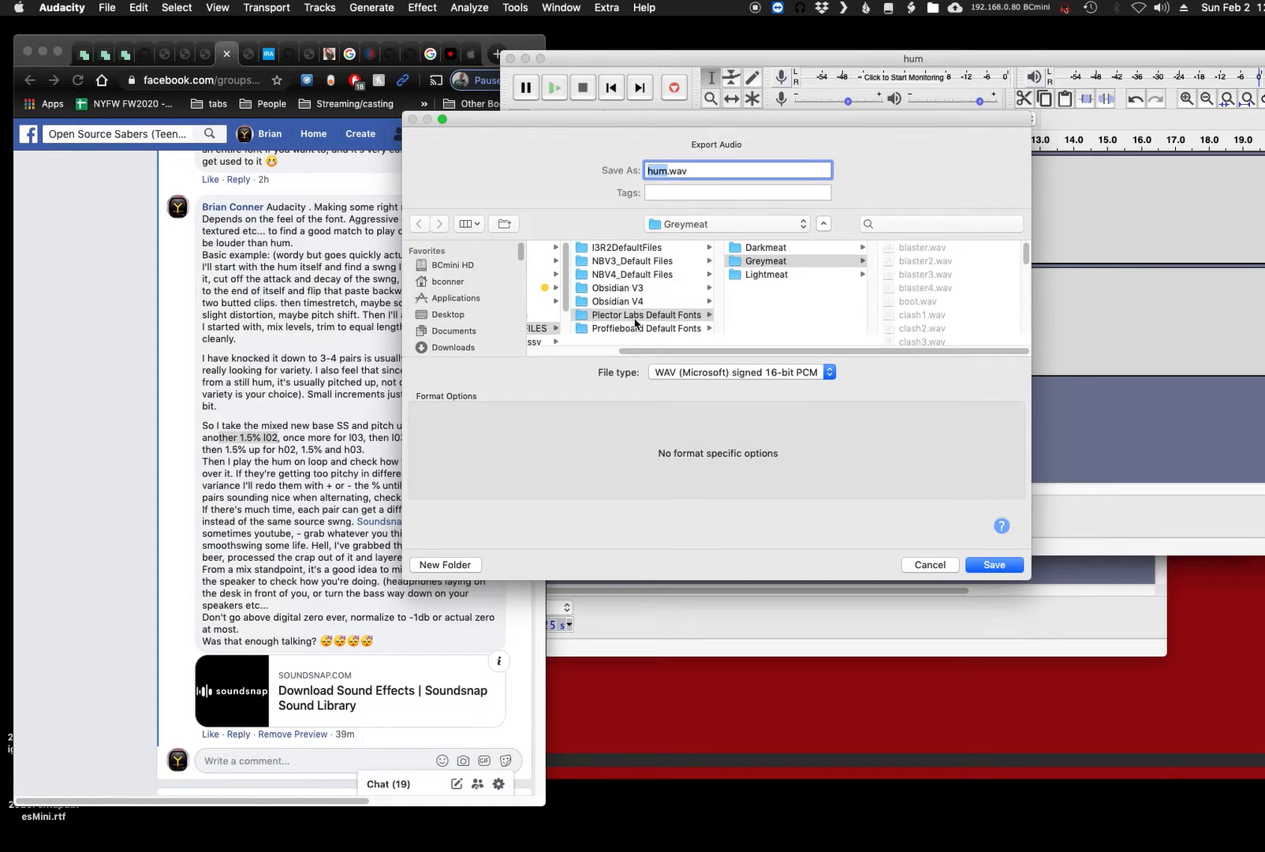
left_click(929, 339)
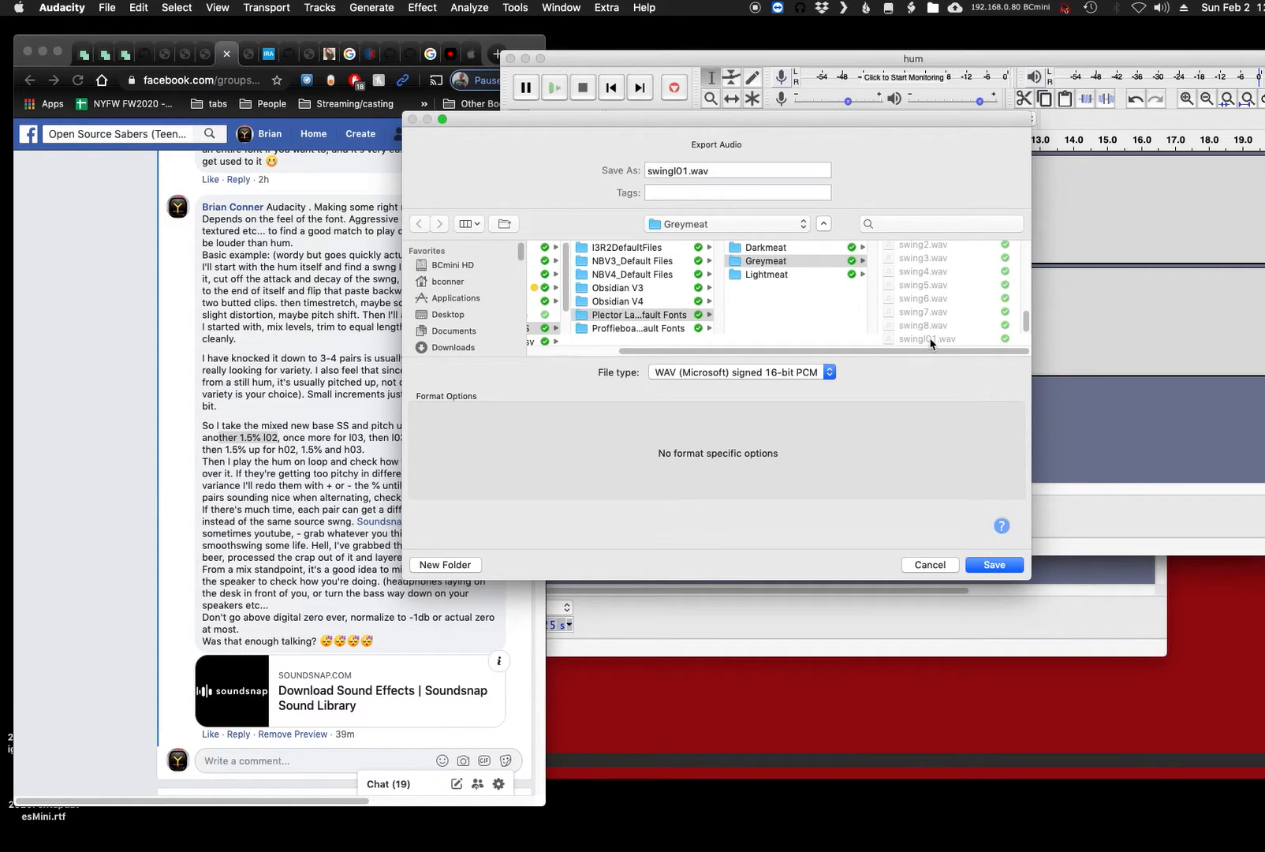
left_click(688, 172)
key("BackSpace")
type("2")
key("Return")
key("Return")
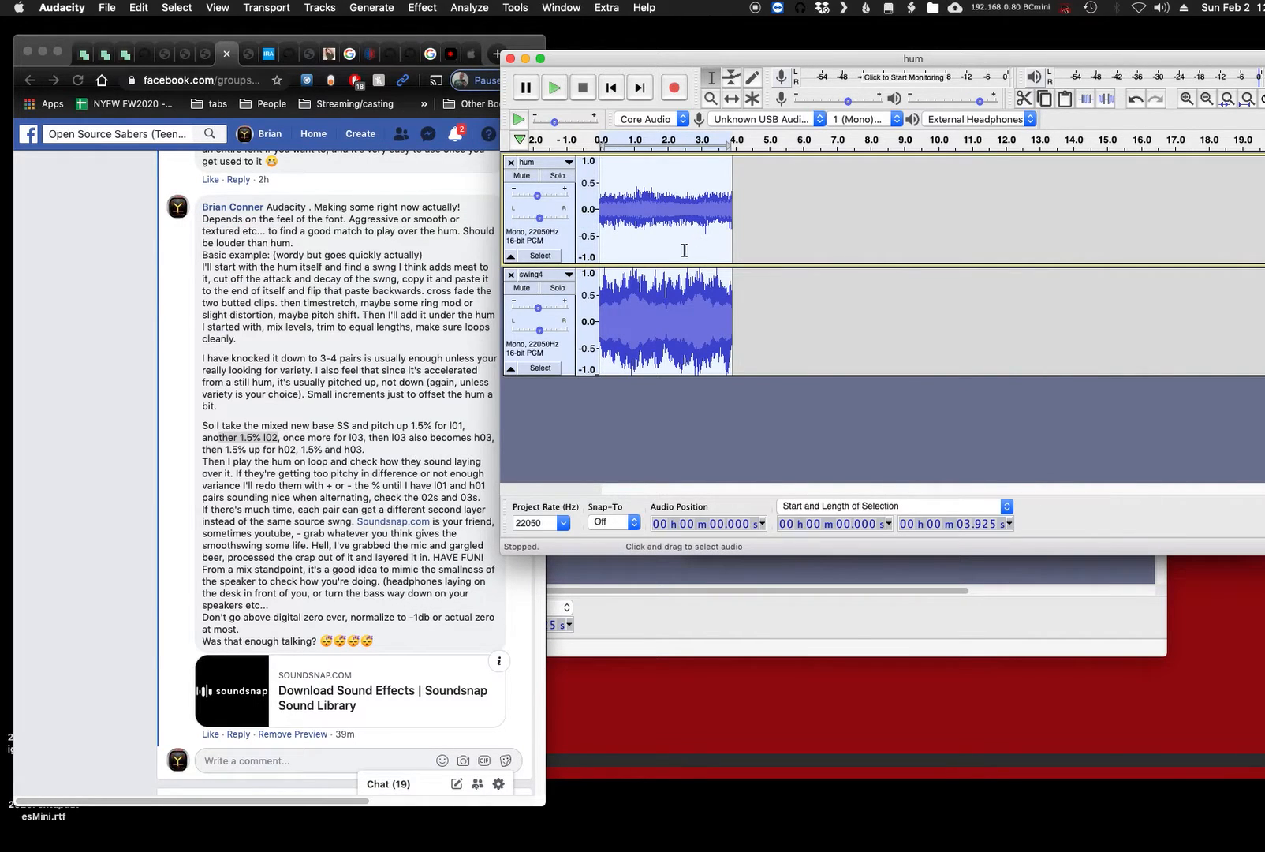
- Highlight the "once more for l03" instruction in the Facebook comment in Chrome
left_click(399, 451)
left_click(294, 436)
left_click_drag(364, 437, 294, 438)
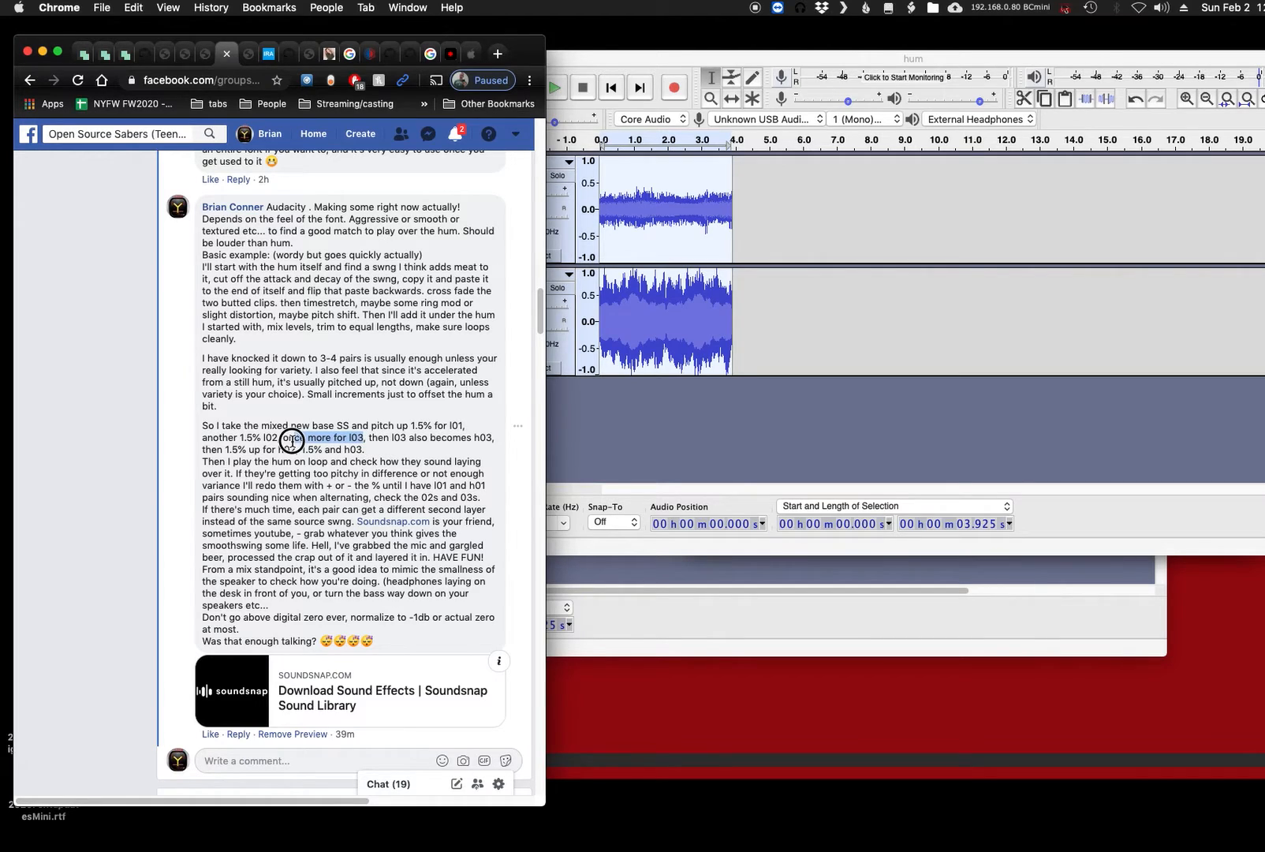
- Switch back to Audacity, repeat the last Change Pitch effect on the selected hum and swing4 clips, and audition the result
left_click(596, 60)
left_click(427, 8)
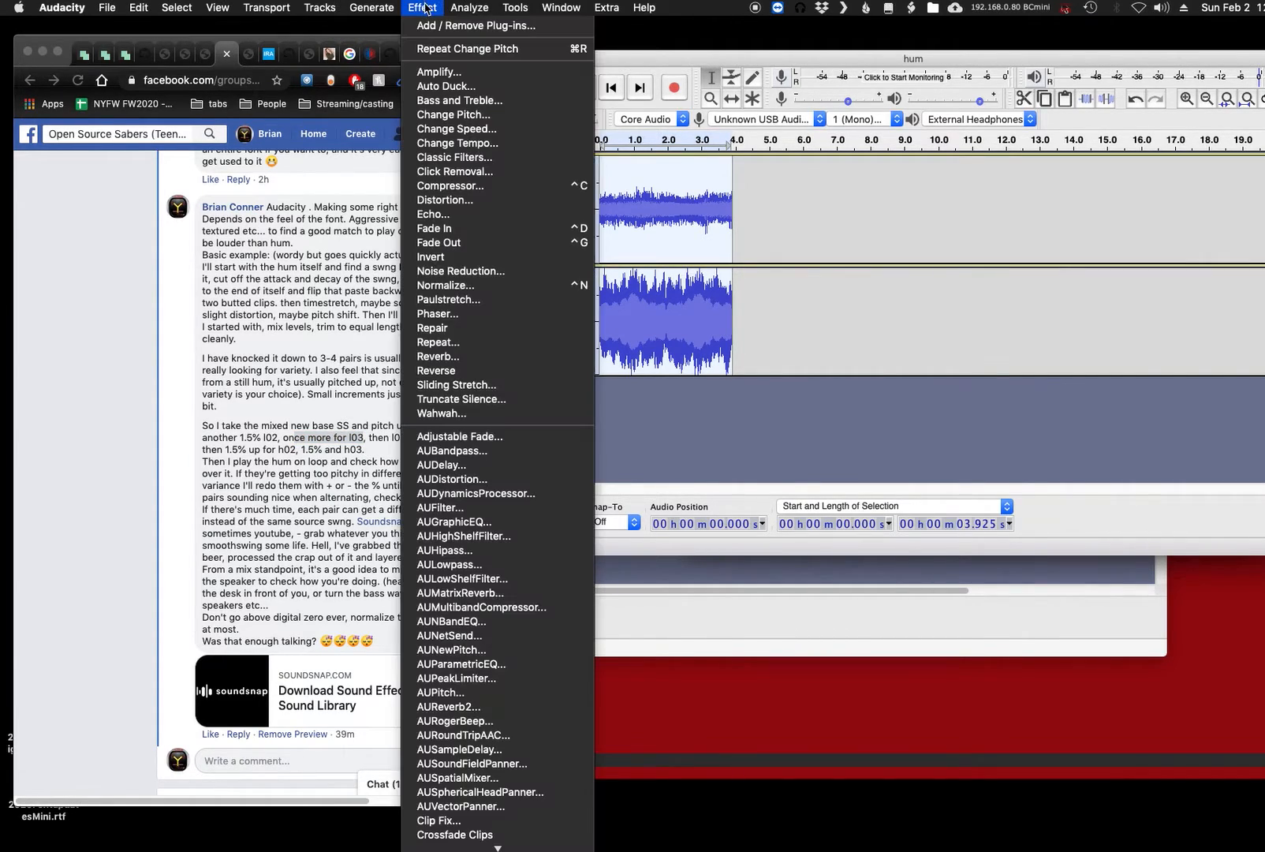
left_click(498, 50)
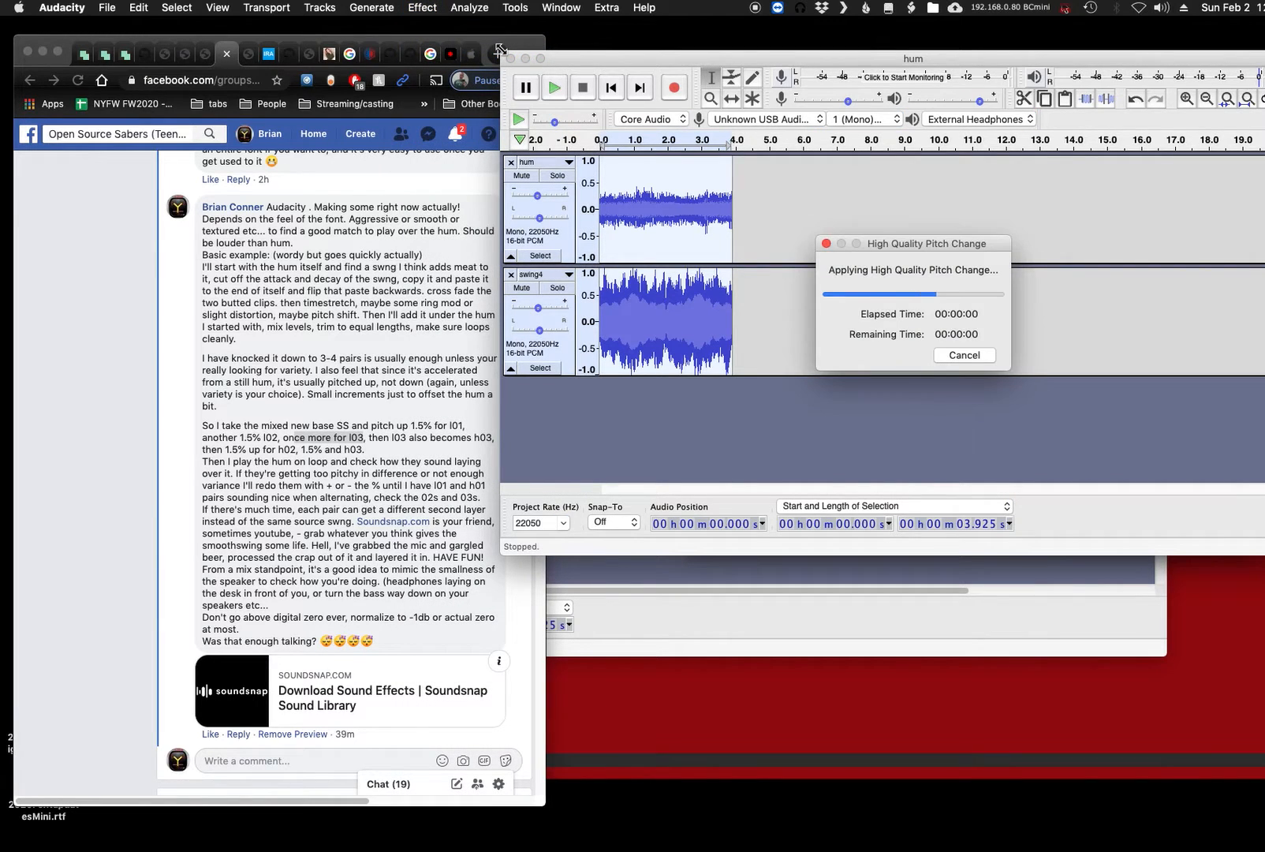
key("space")
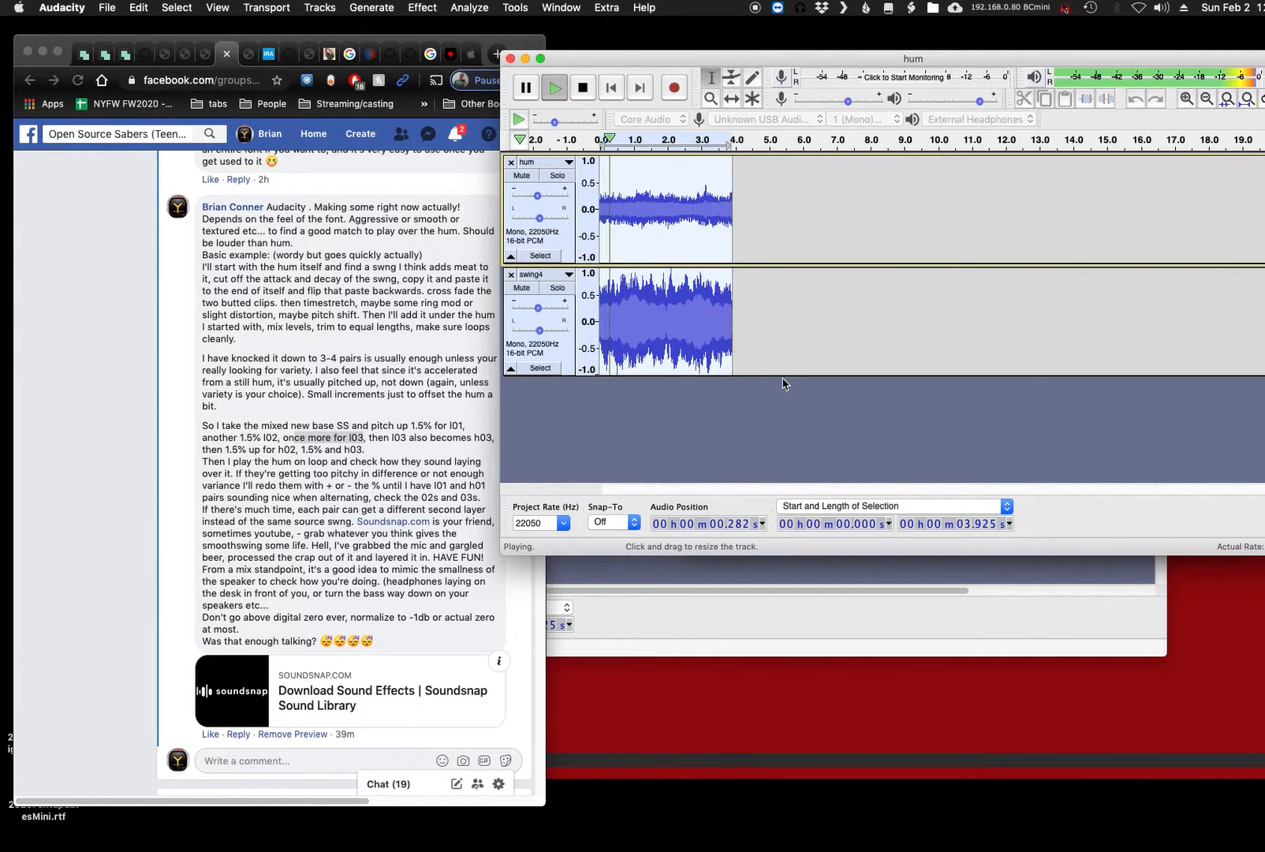
key("space")
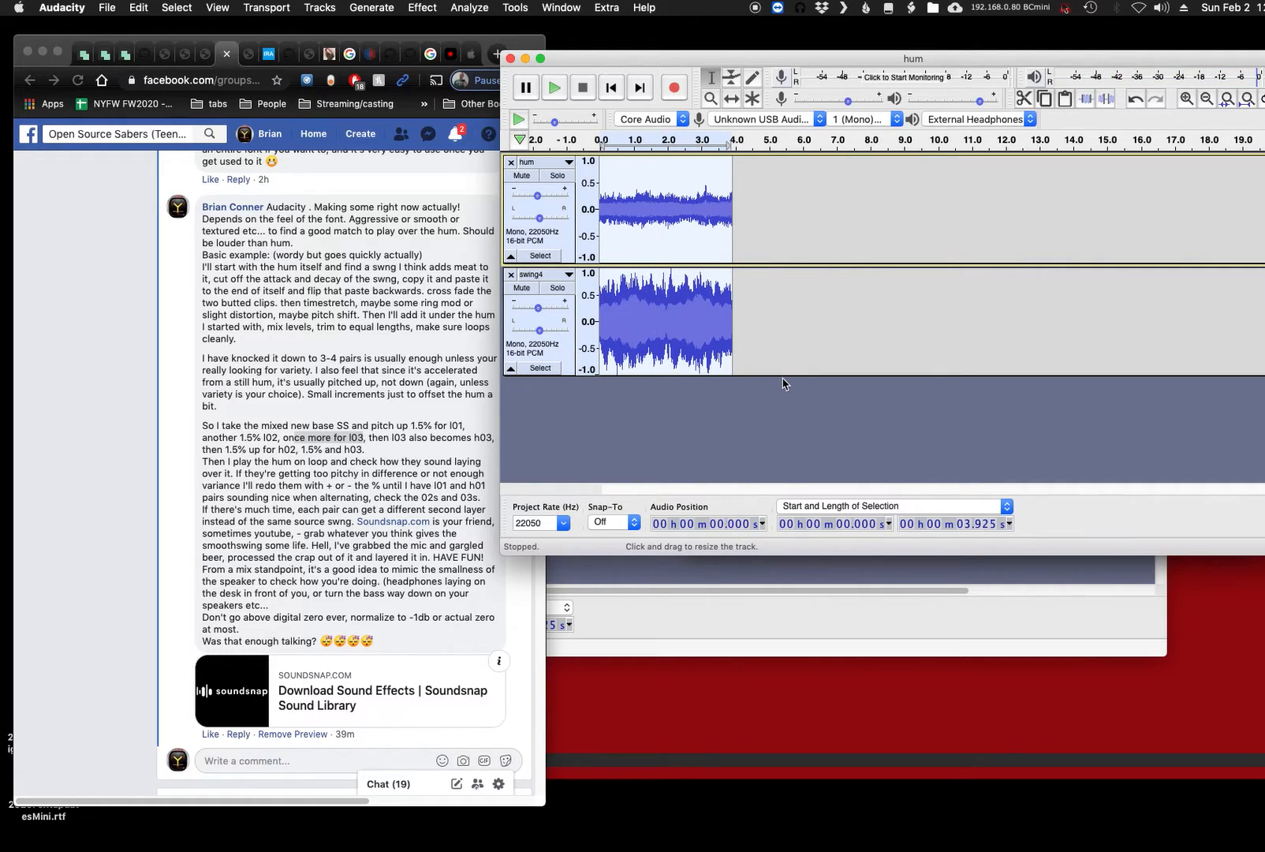
- Export the mix to the Greymeat folder as swingl03.wav, reusing the existing swingl02.wav name as the base
key("super+shift+e")
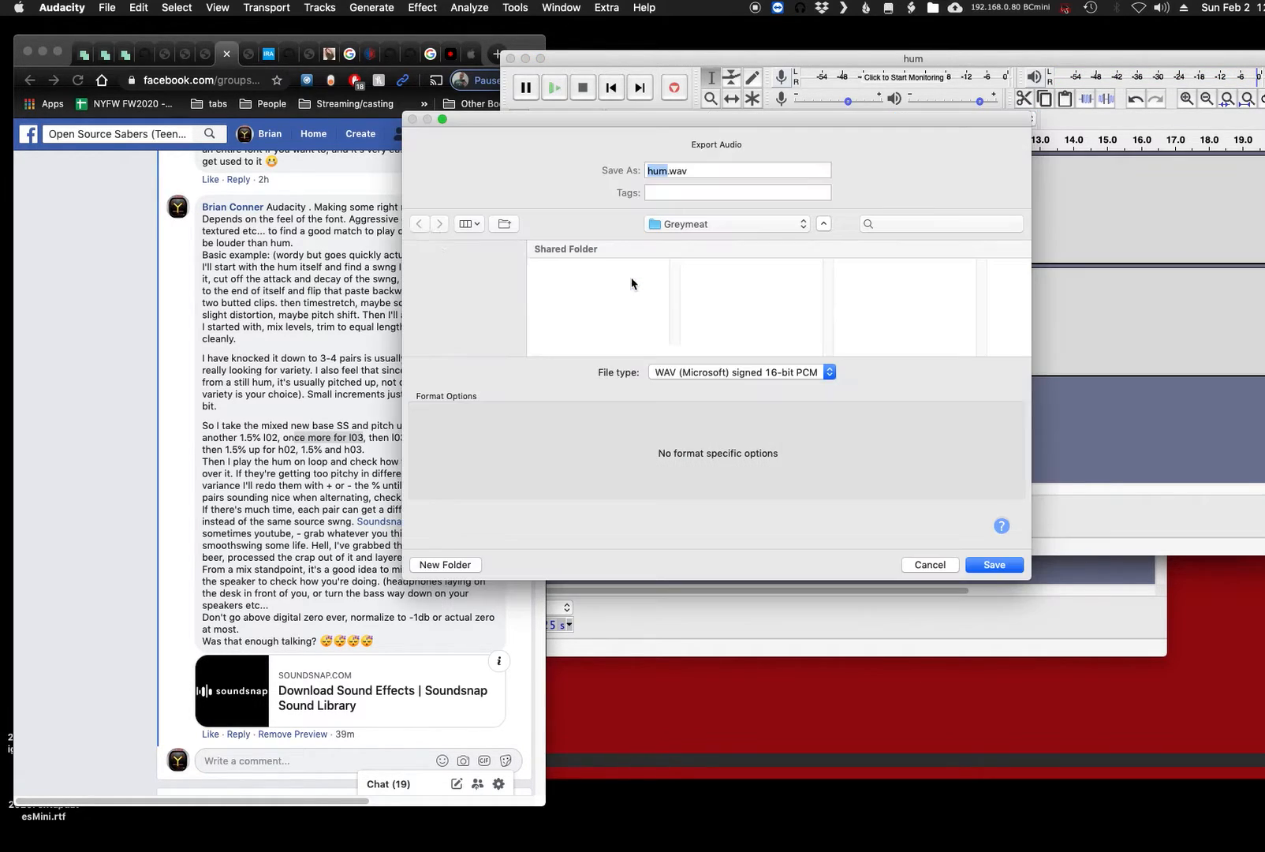
scroll(621, 302, "down", 10)
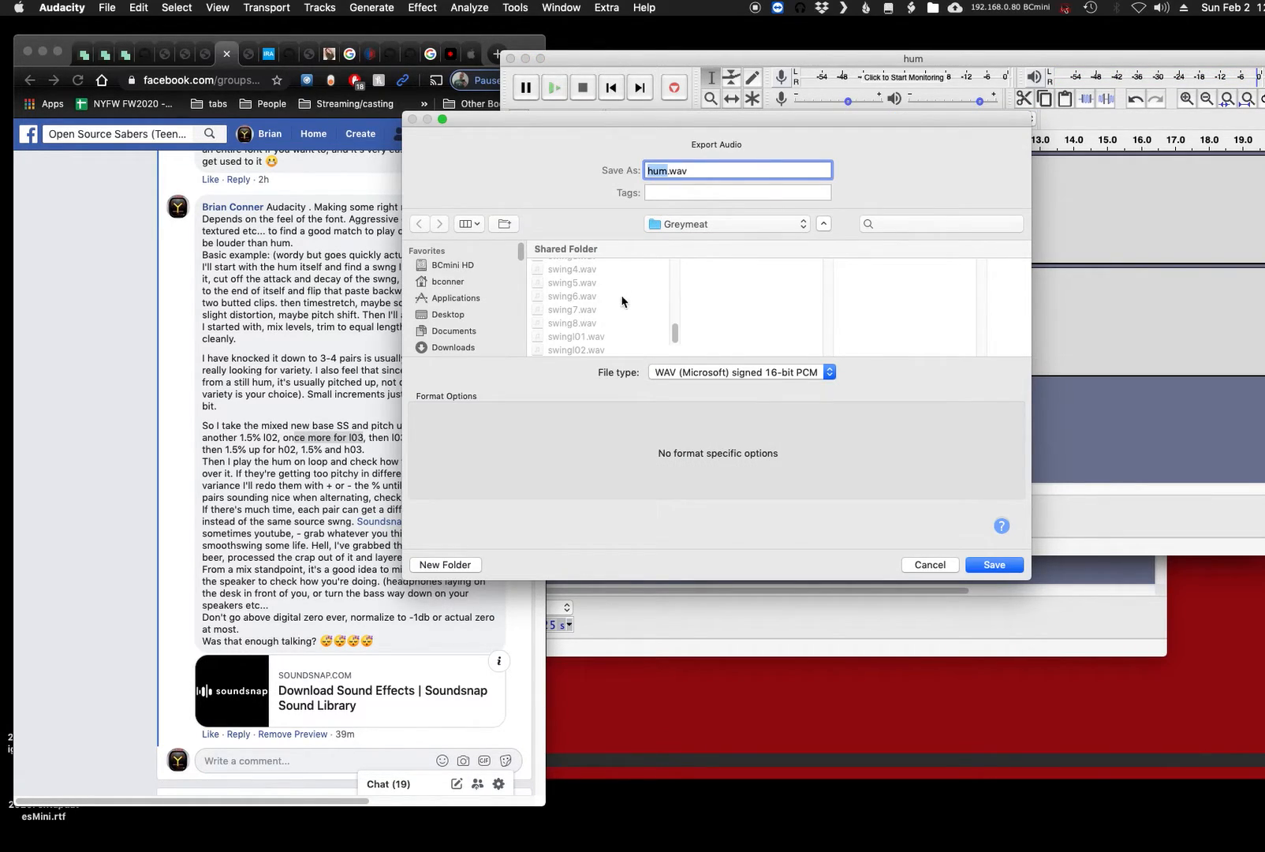
left_click(578, 350)
left_click(684, 177)
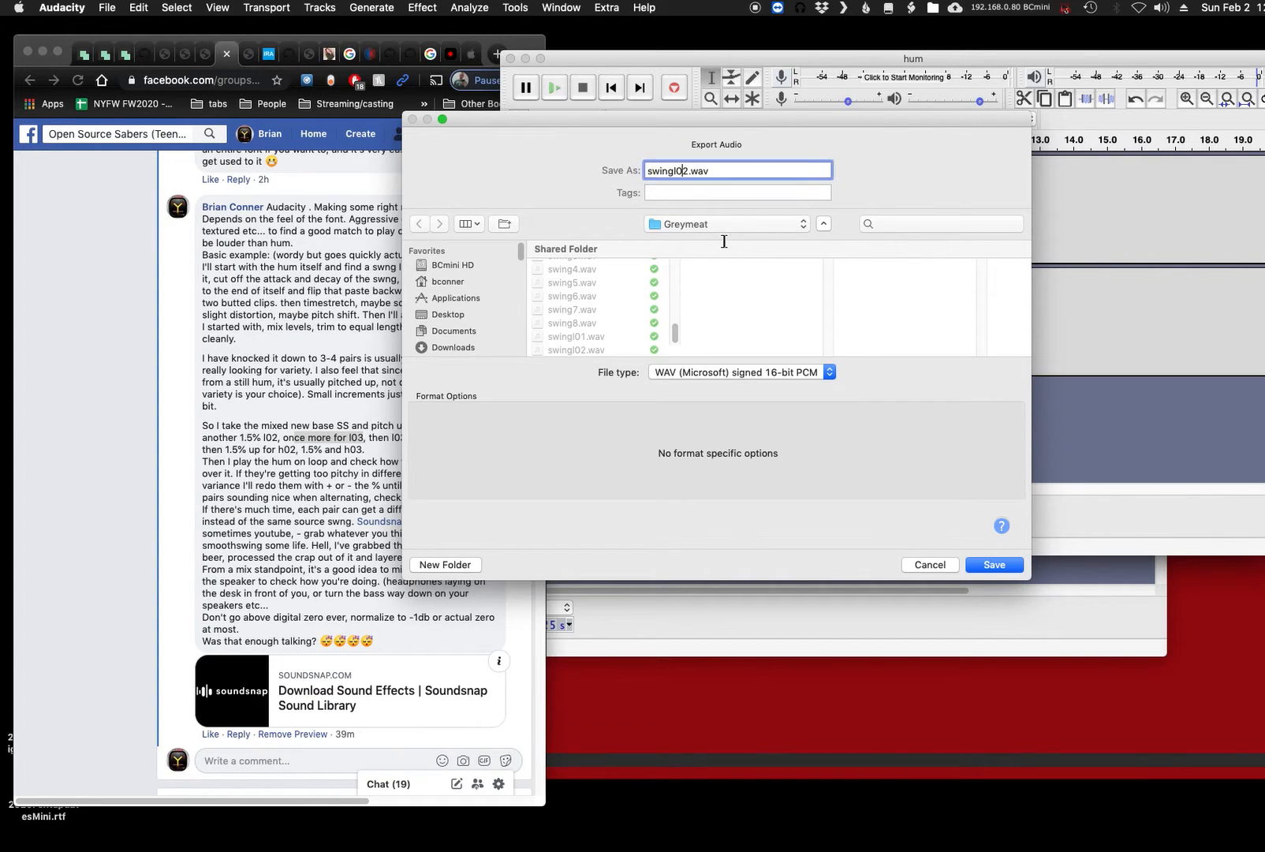
key("BackSpace")
type("3")
key("Return")
key("Return")
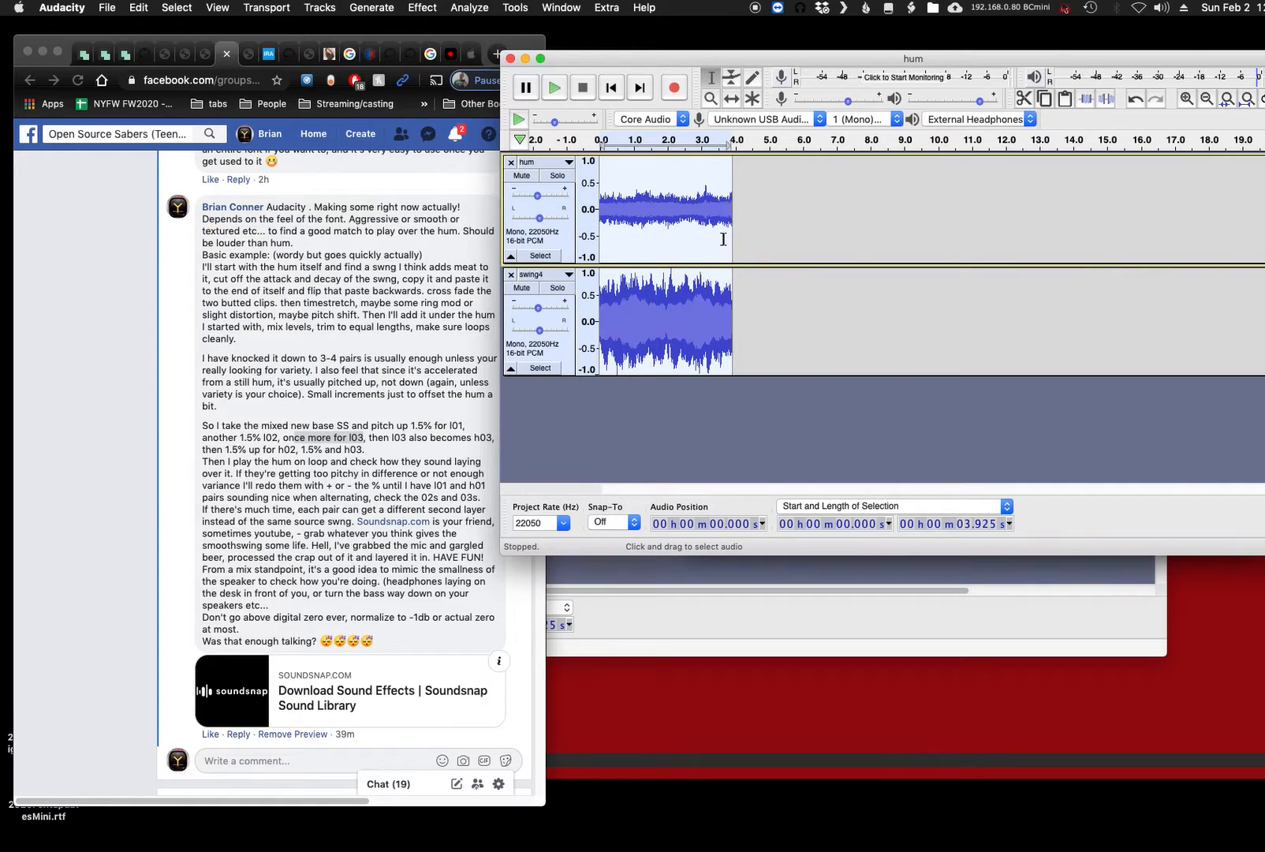
- Switch to the Facebook comment in Chrome and correct its text to say l03 also becomes h01, saving the edit
left_click(435, 451)
left_click_drag(391, 438, 490, 440)
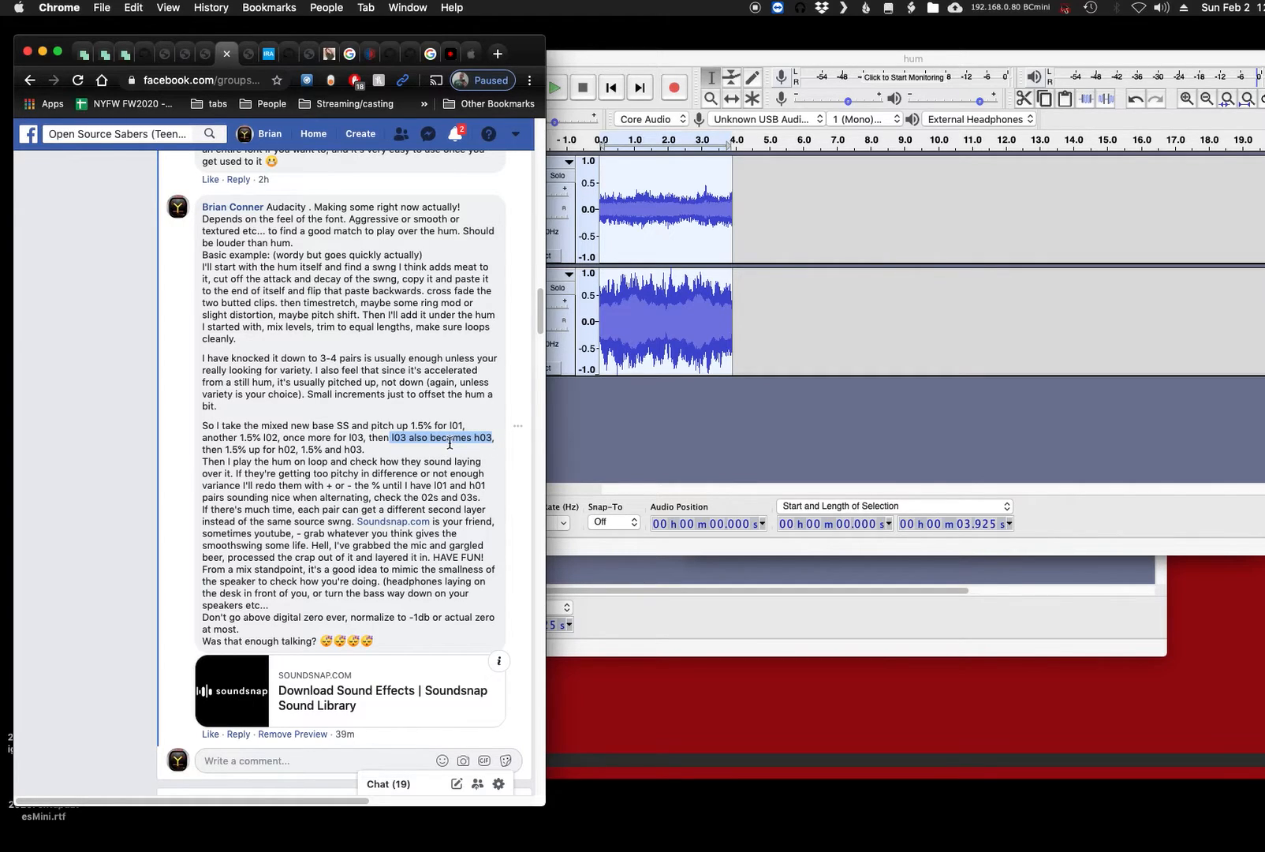
left_click(482, 438)
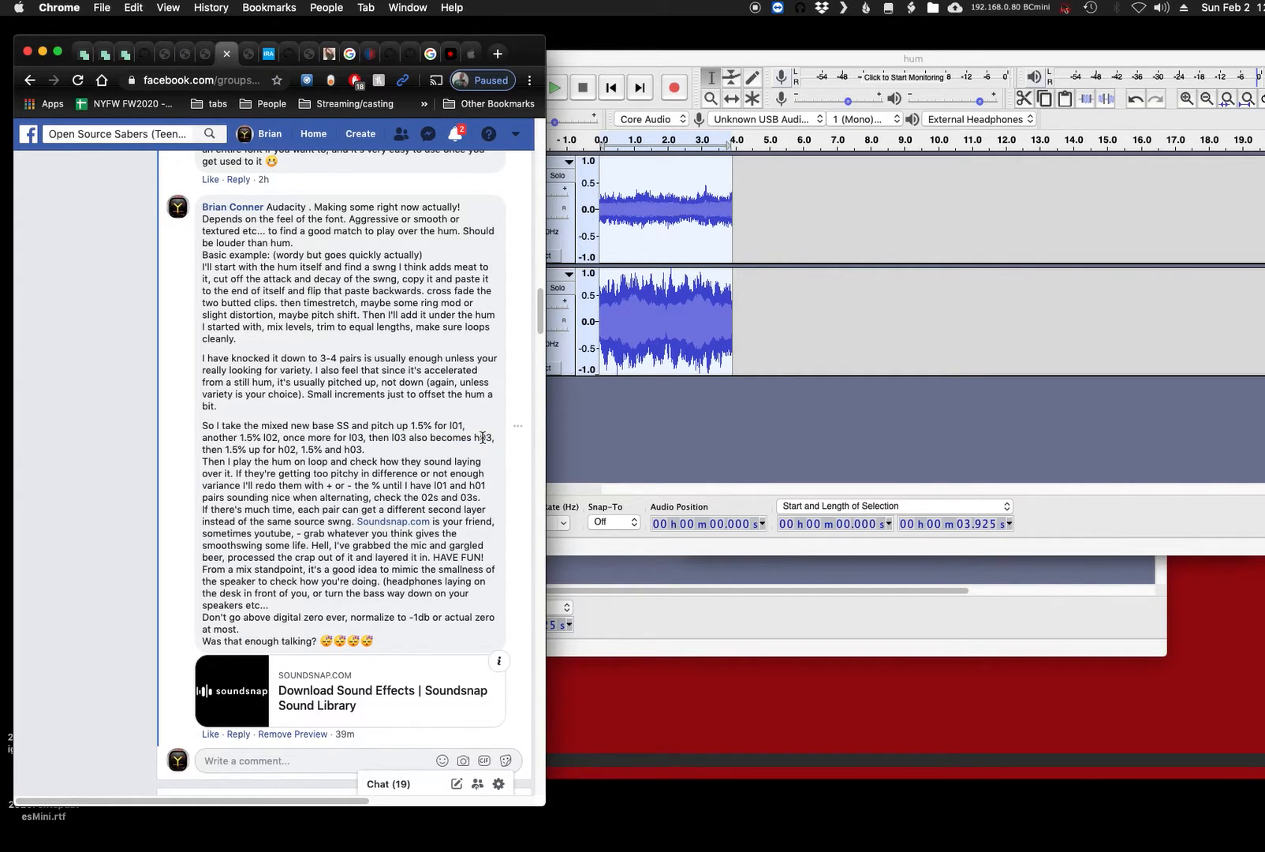
left_click(516, 426)
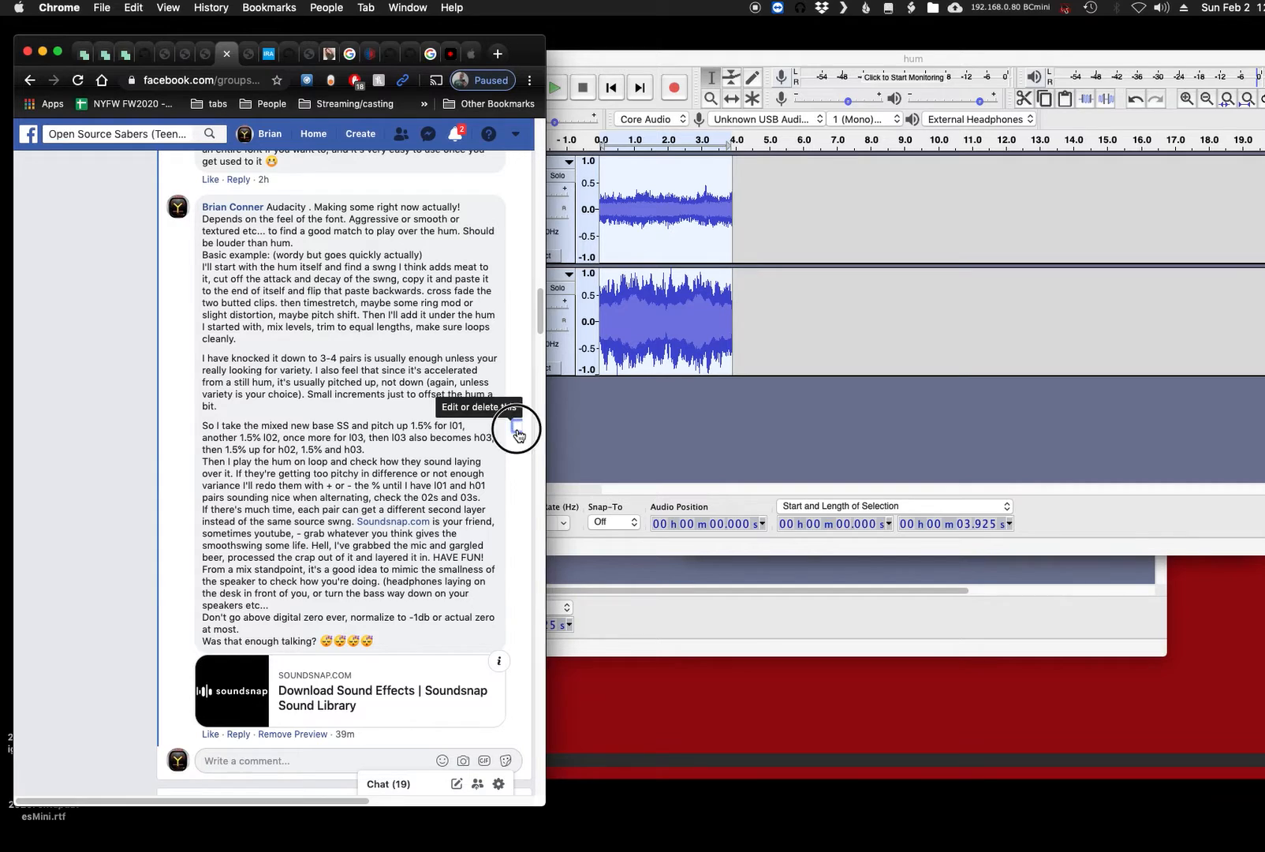
left_click(500, 448)
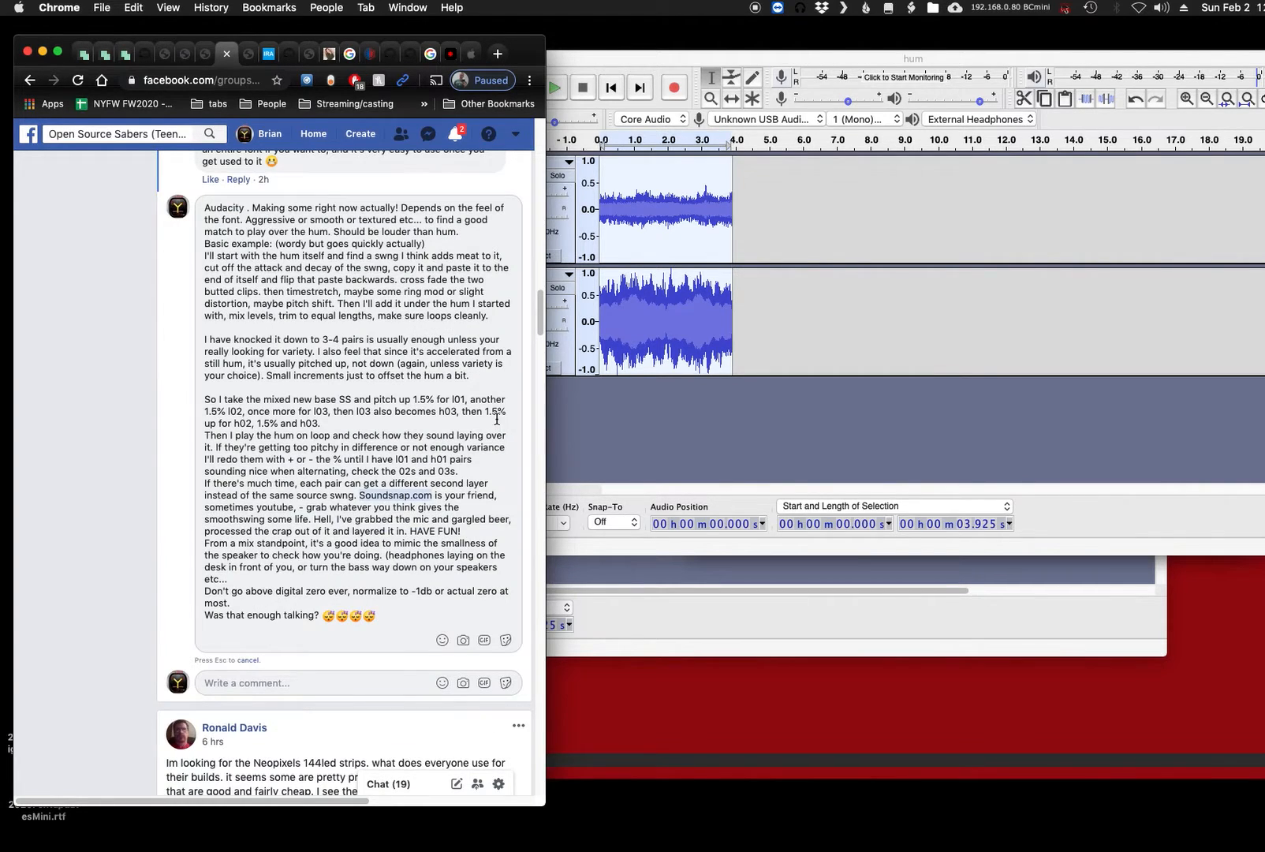
left_click(418, 459)
left_click(452, 412)
key("Delete")
type("1")
key("Delete")
key("Return")
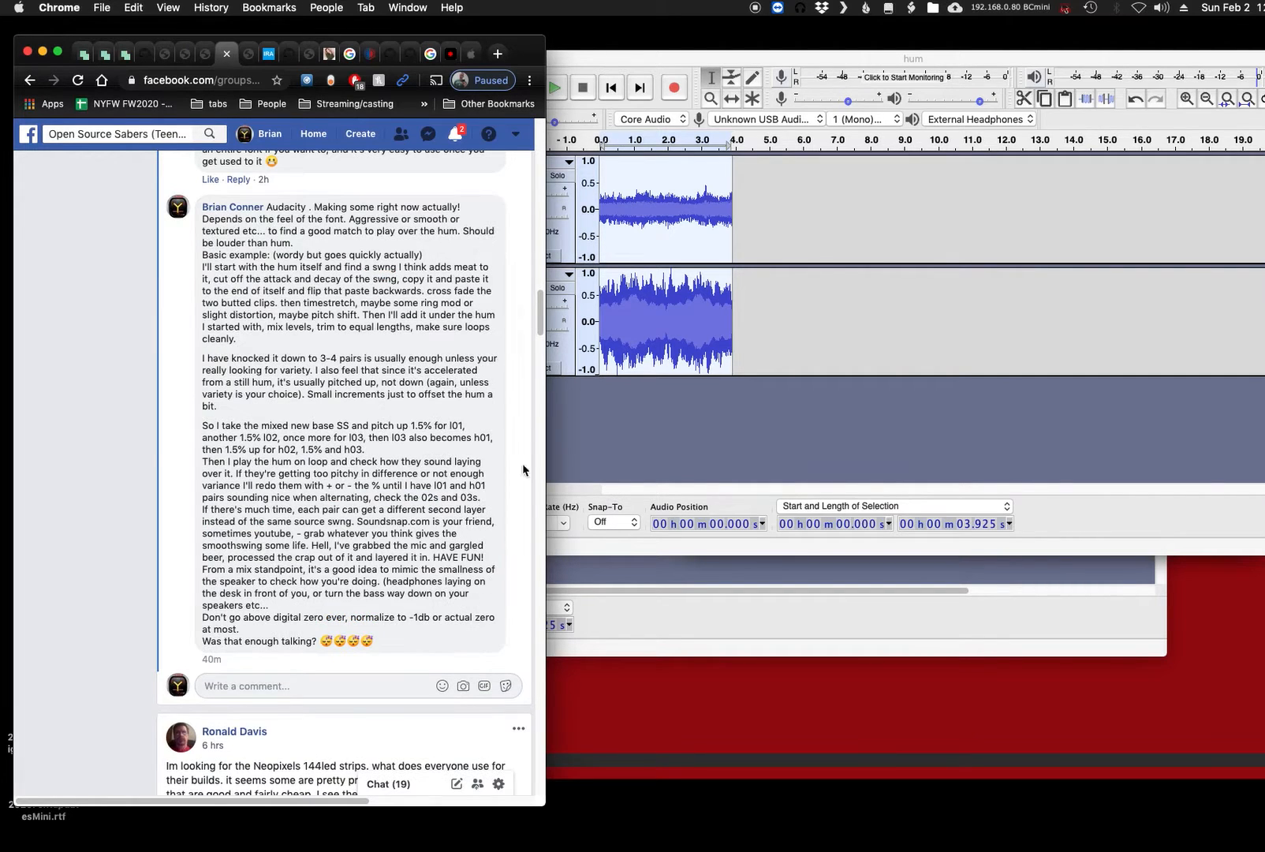
- Switch back to Audacity and export the hum and swing4 mix to the Greymeat folder as swingh01.wav with empty metadata
left_click(662, 469)
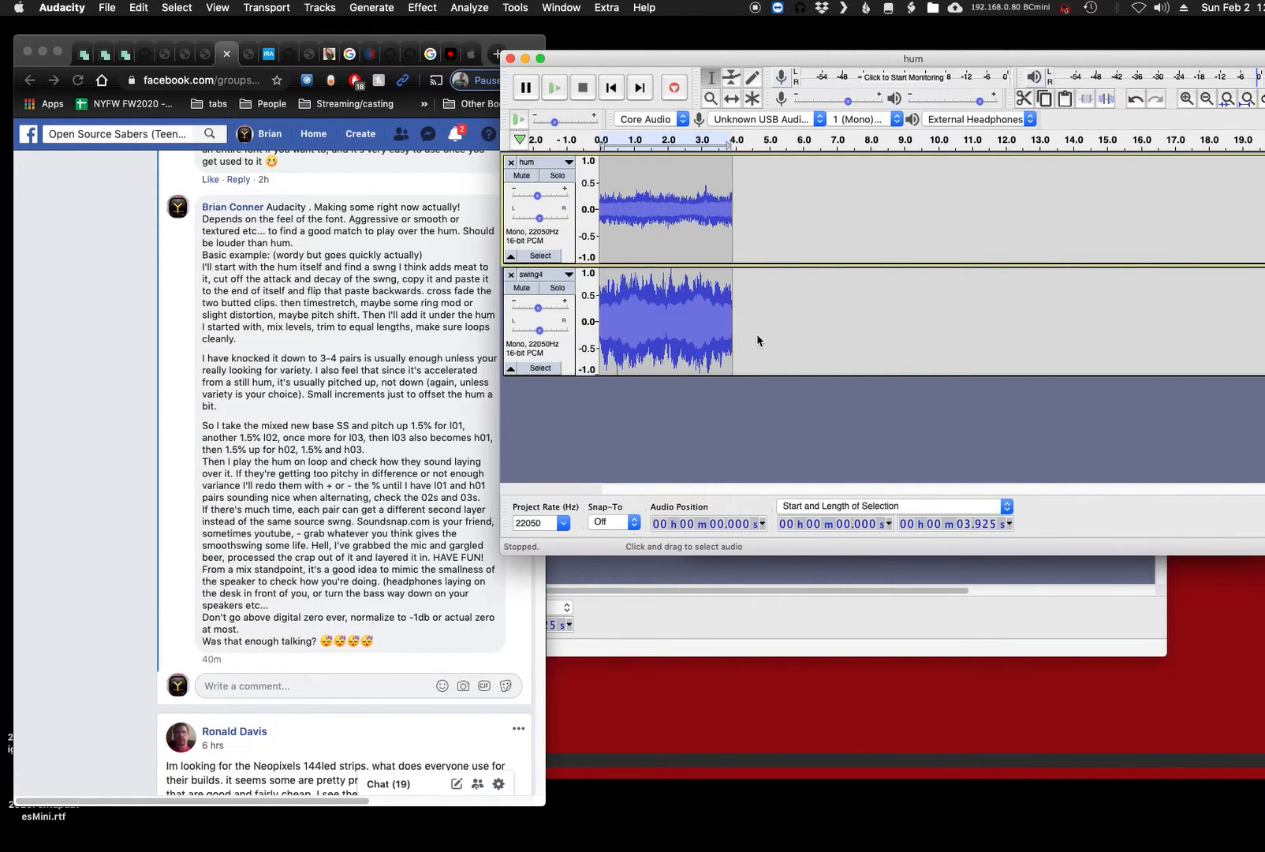
key("super+shift+e")
type("swinigh01")
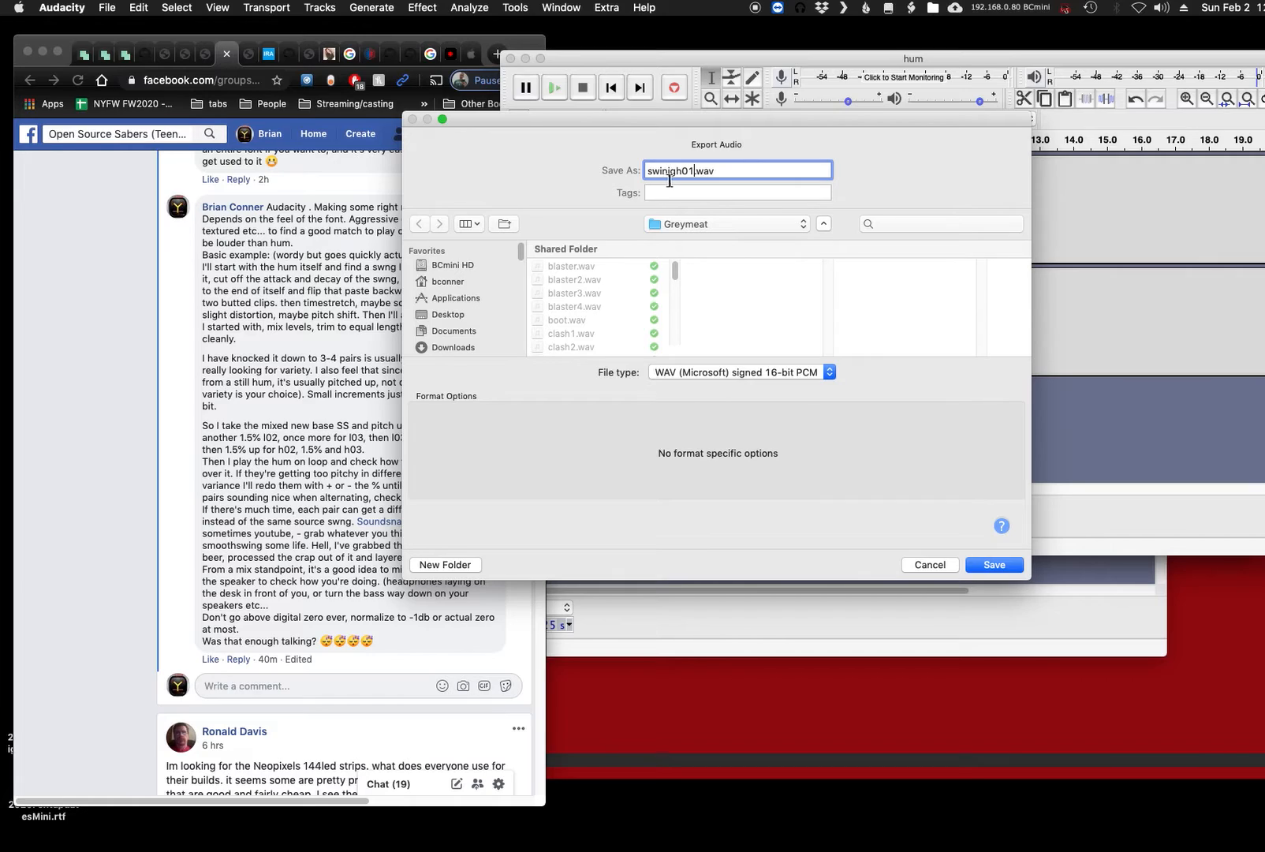
key("BackSpace")
left_click(995, 565)
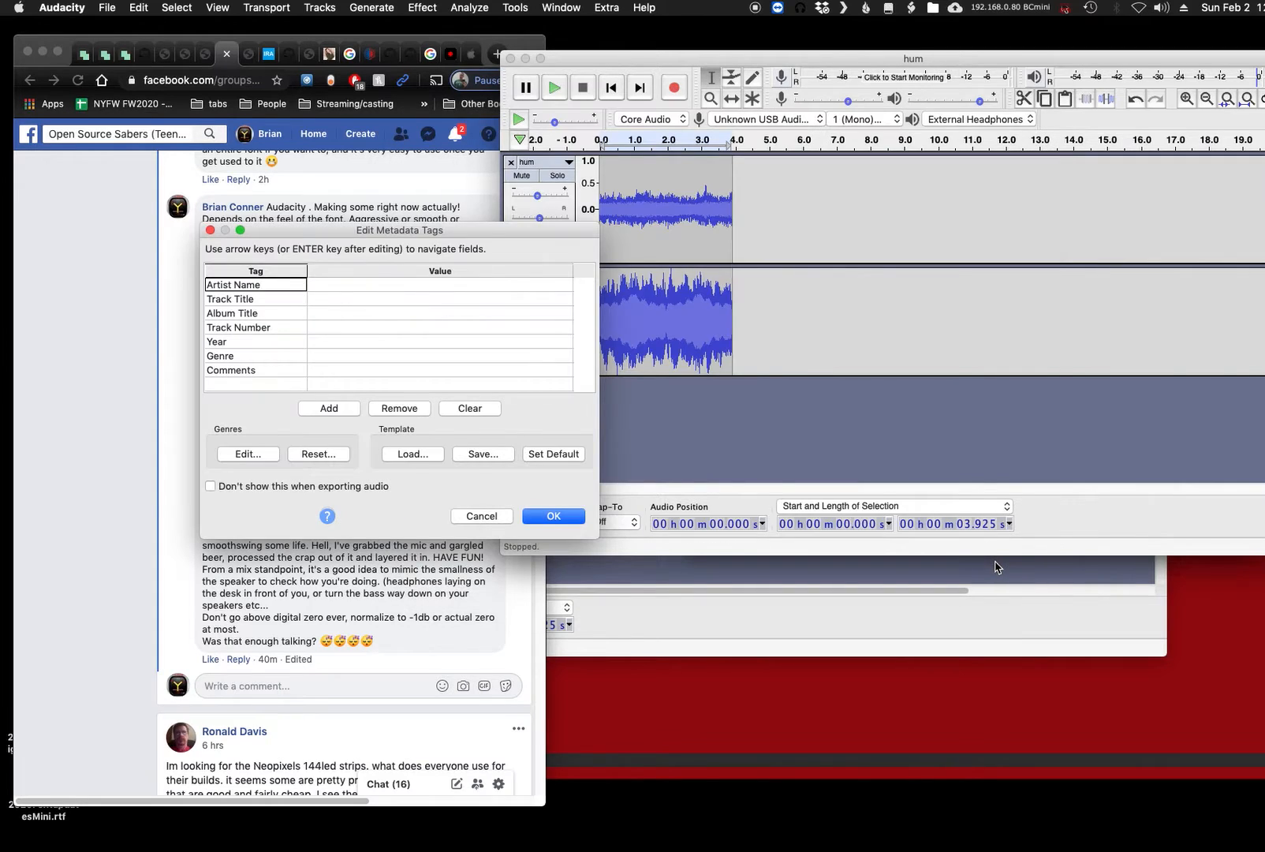
left_click(533, 517)
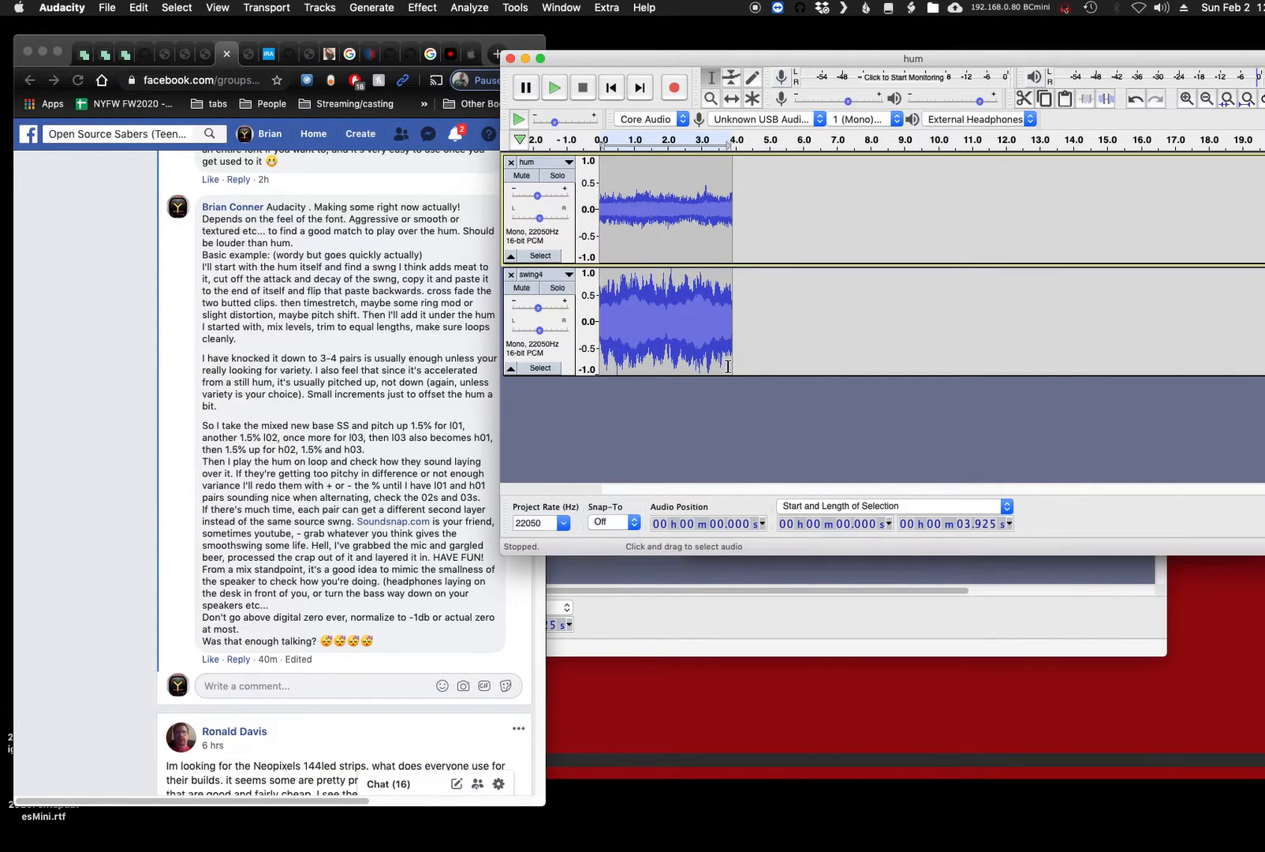
- Highlight "h02" in the Facebook comment in Chrome and return to the hum project in Audacity
left_click(408, 457)
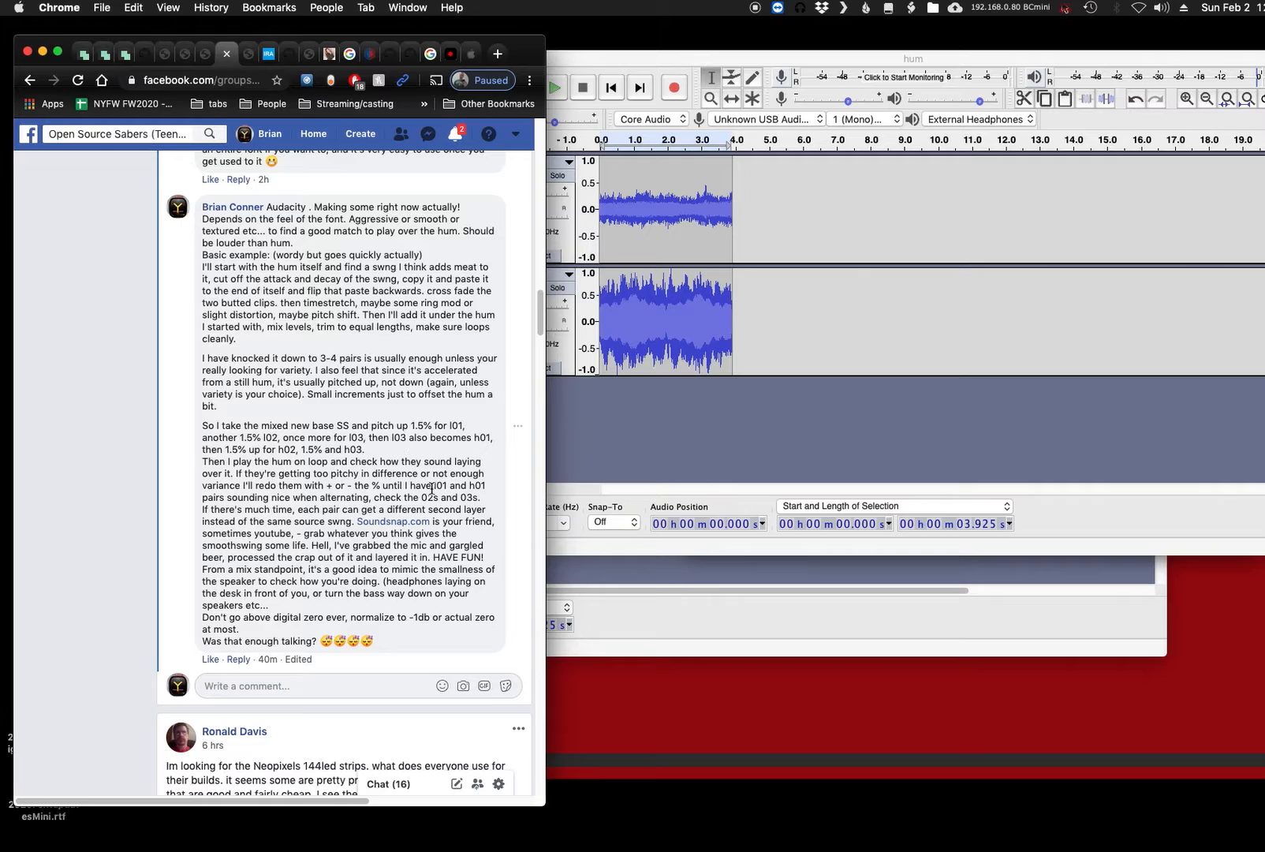
double_click(288, 449)
left_click(848, 453)
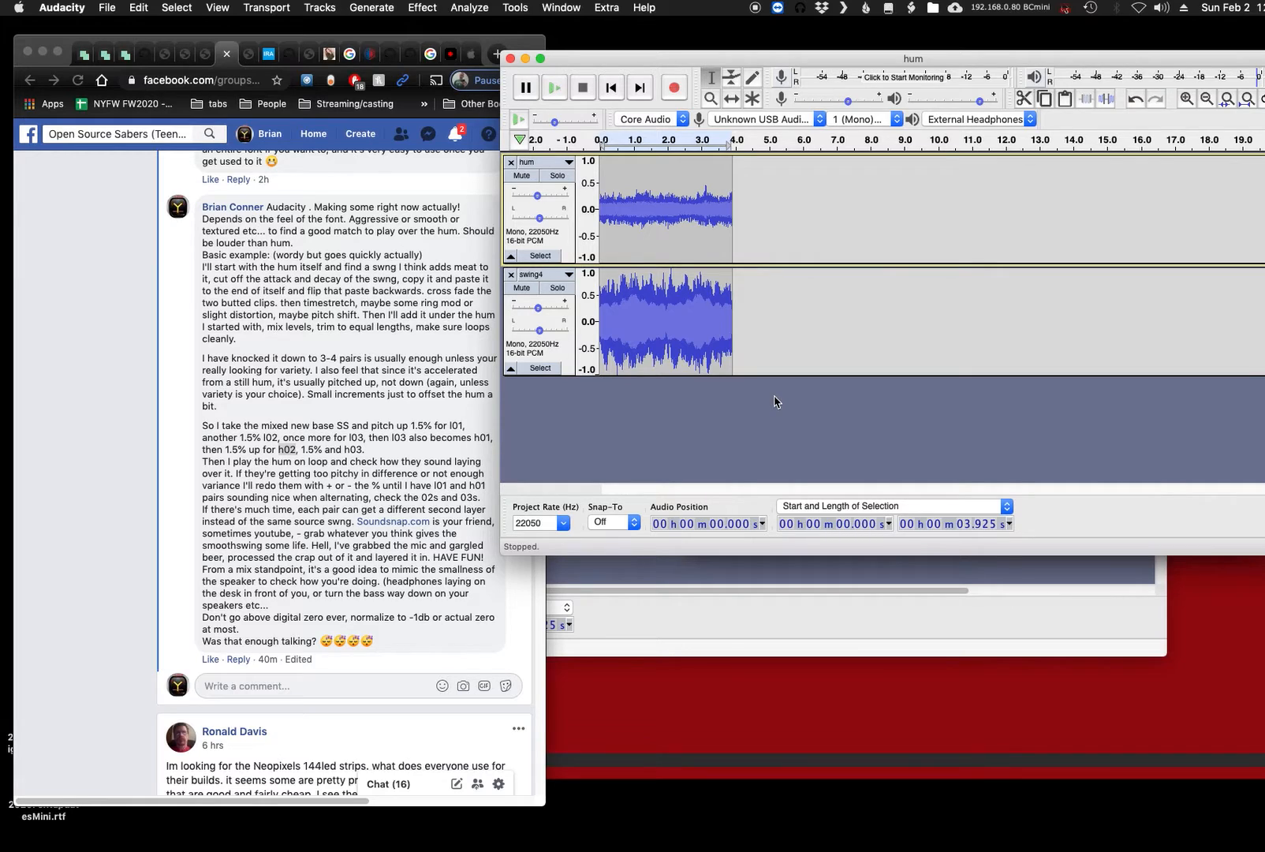
- Export the mix to the Greymeat folder as swingh02.wav, reusing the existing swingh01.wav name as the base
key("super+shift+e")
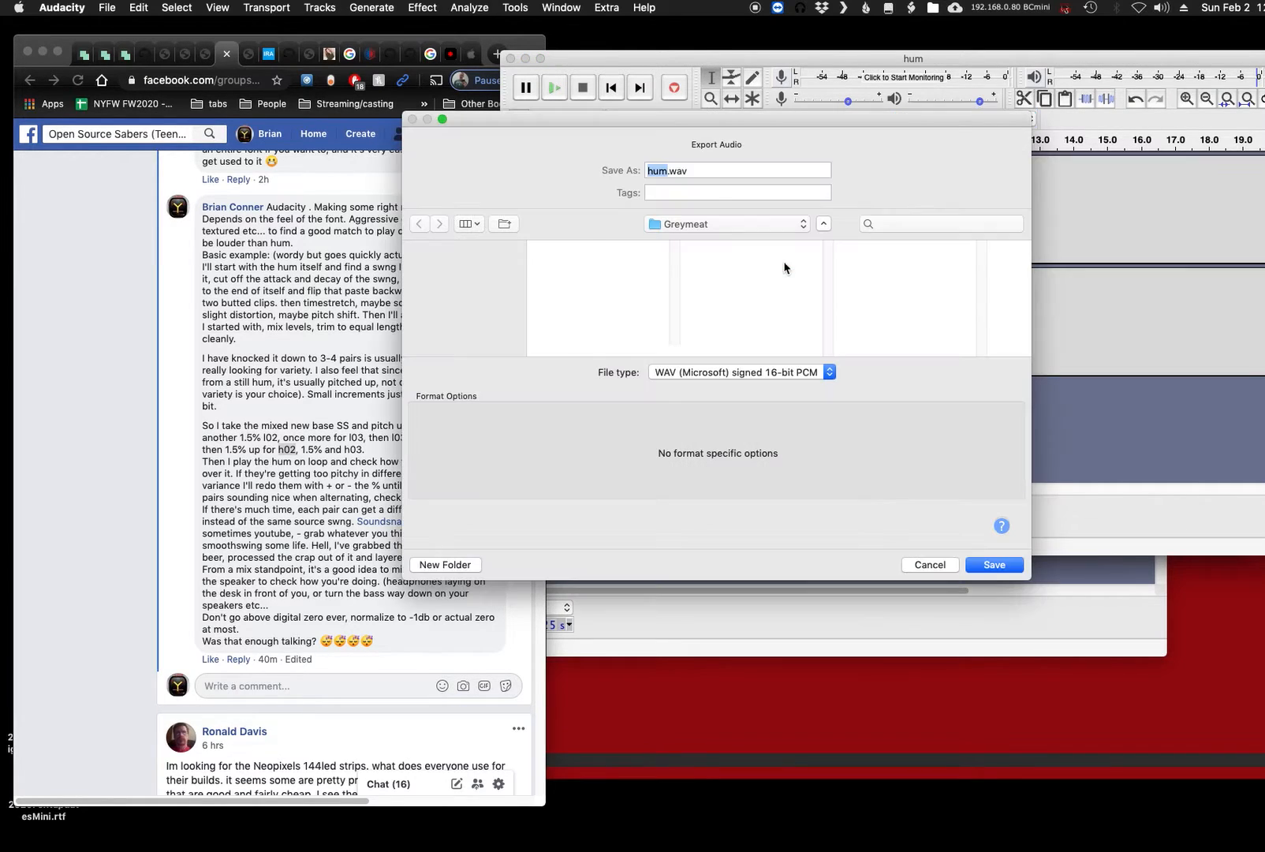
scroll(637, 314, "down", 15)
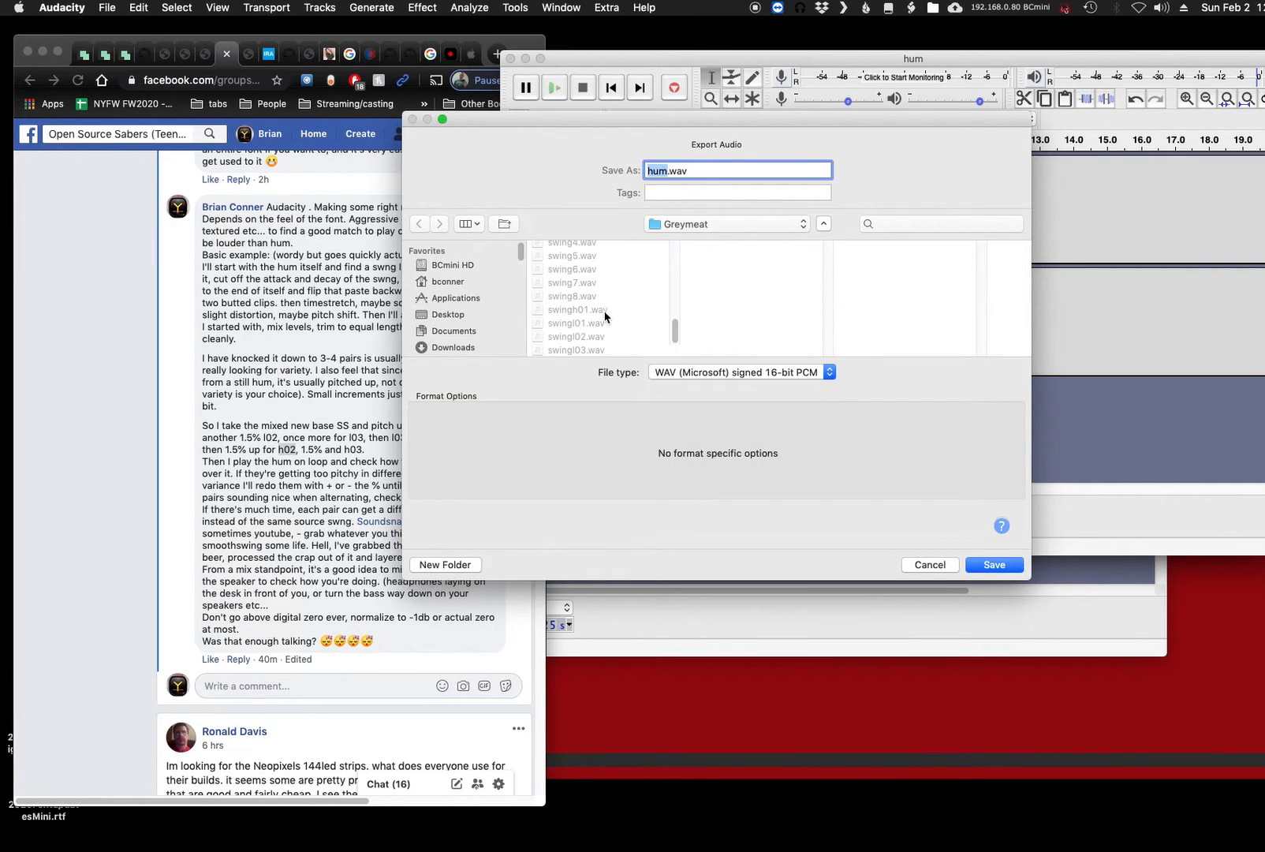
left_click(604, 311)
left_click(685, 170)
type("2")
key("Return")
key("Return")
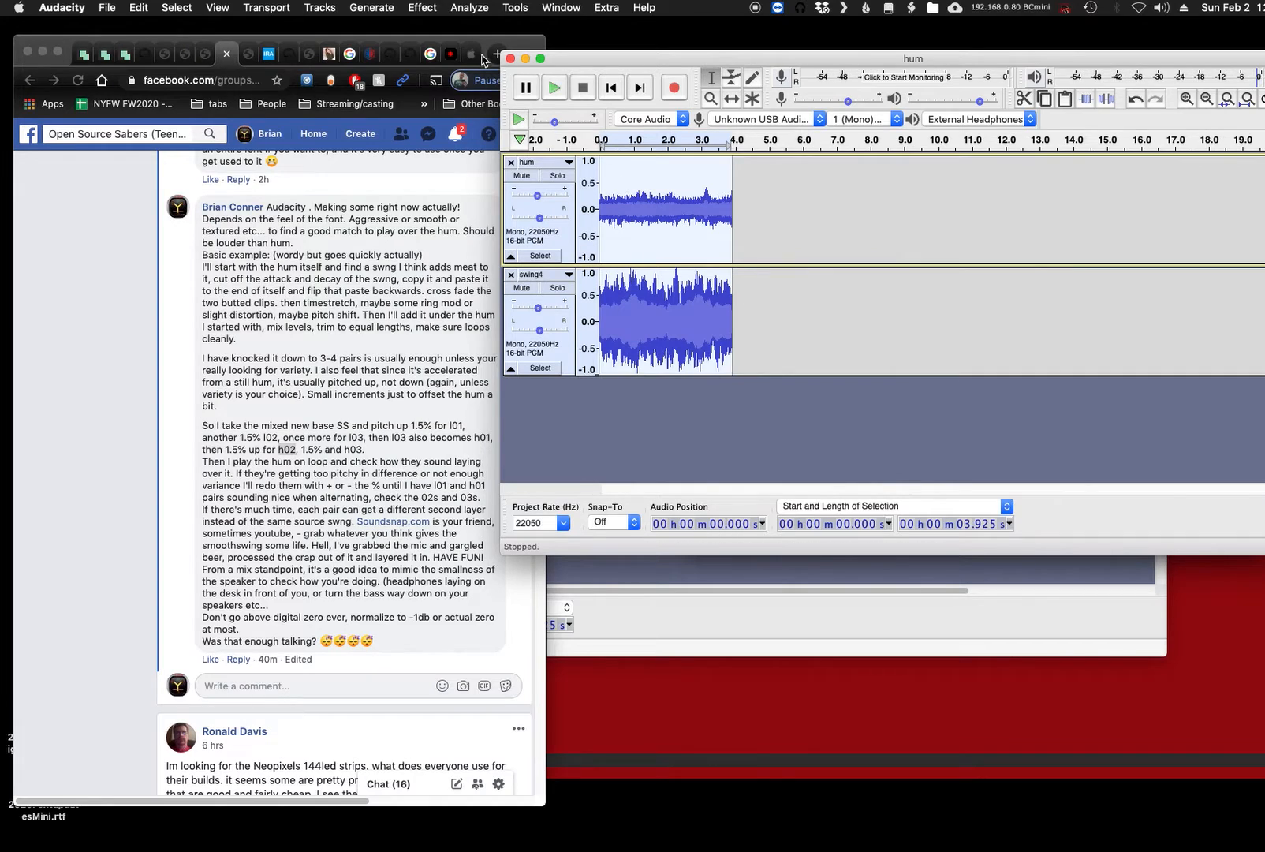
- Repeat the last Change Pitch effect on the selected hum and swing4 clips and export the mix to Greymeat as swingh03.wav
left_click(423, 9)
left_click(433, 39)
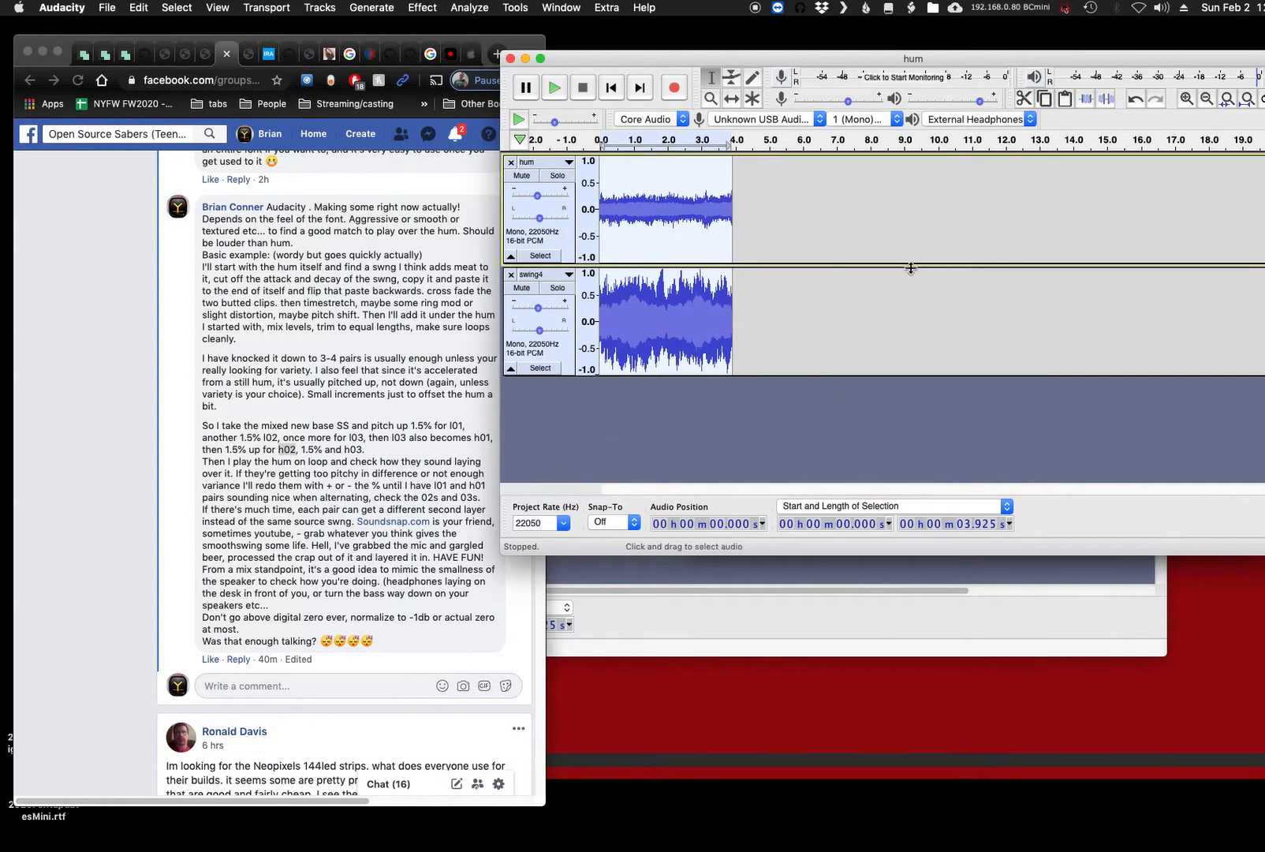
key("super+shift+e")
scroll(601, 315, "down", 3)
left_click(600, 310)
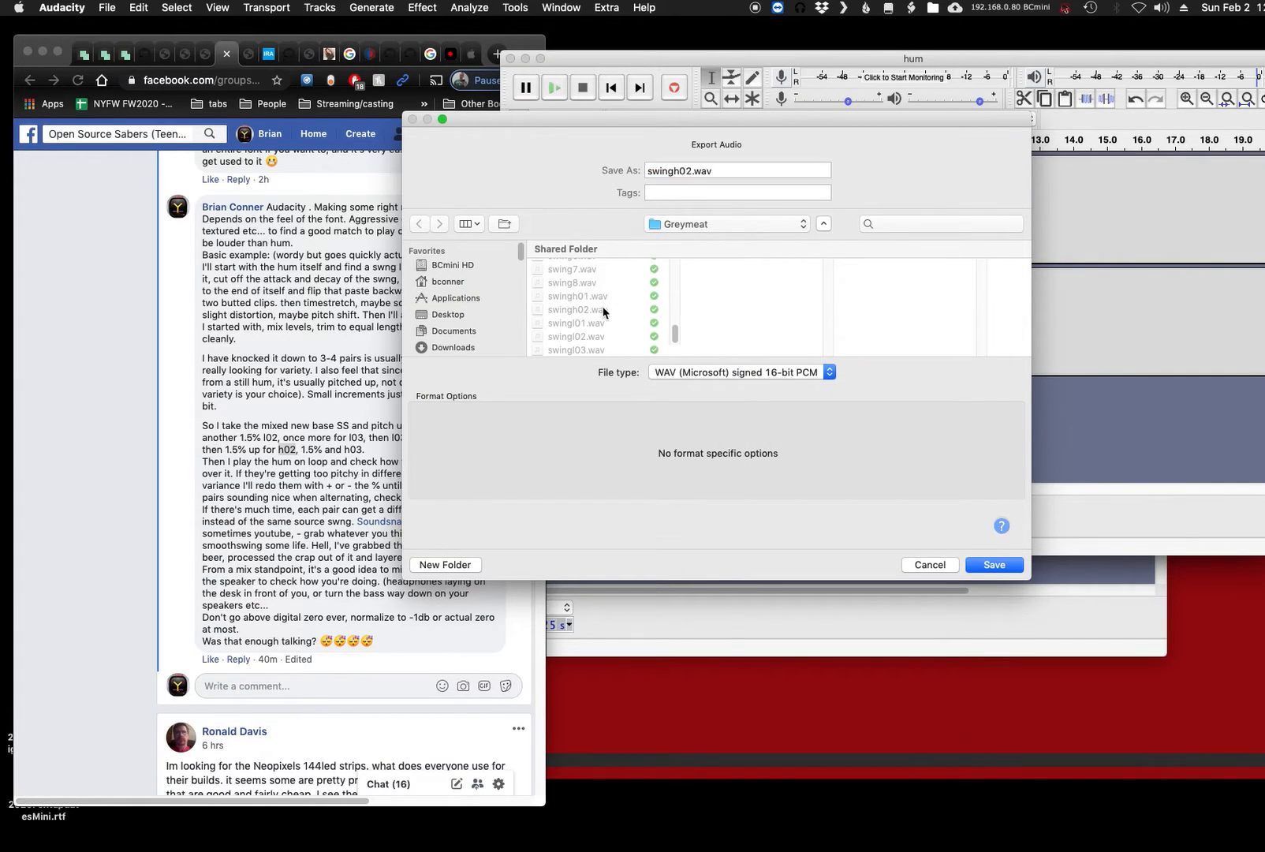
left_click(690, 171)
key("BackSpace")
type("3")
left_click(1009, 568)
left_click(524, 516)
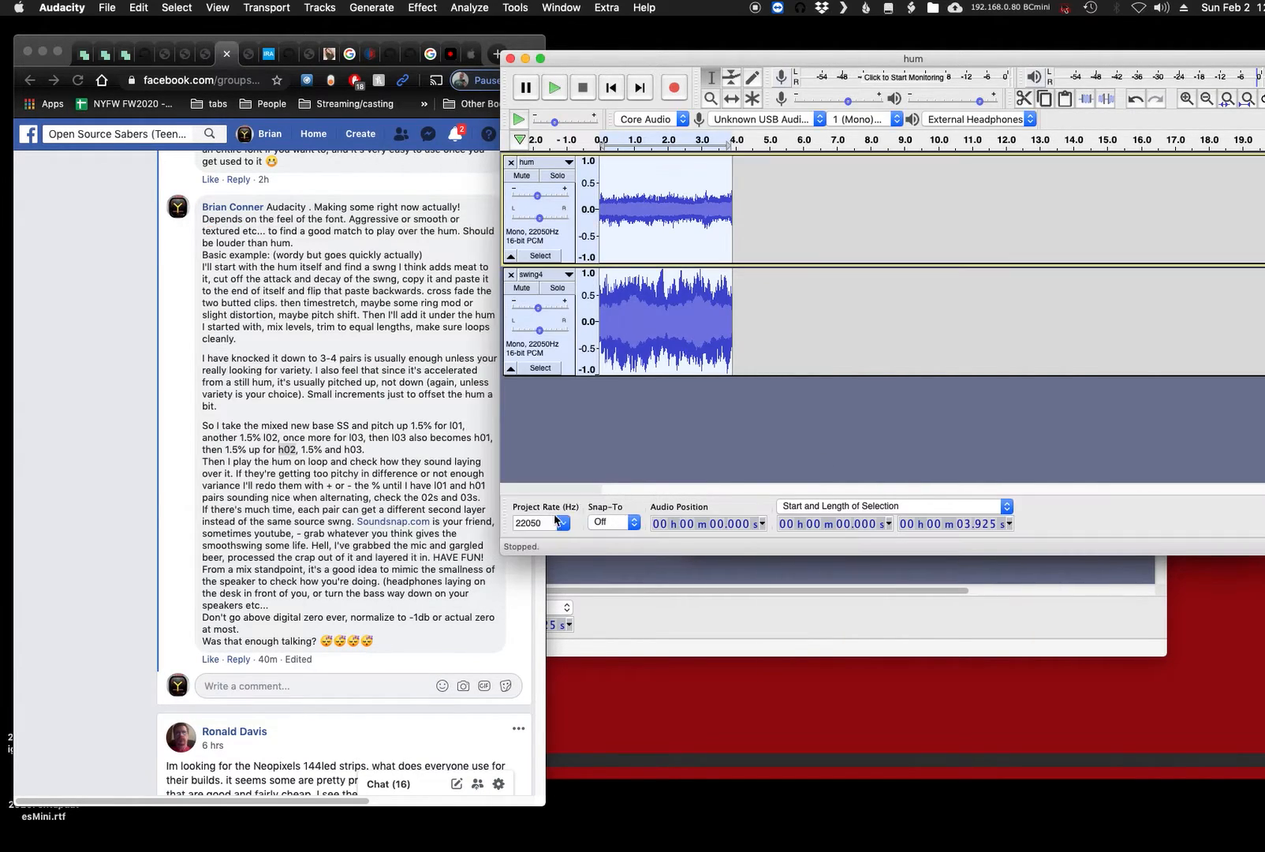
- Close the hum project, audition the swing4 project and close it too, discarding the changes in both
left_click(510, 59)
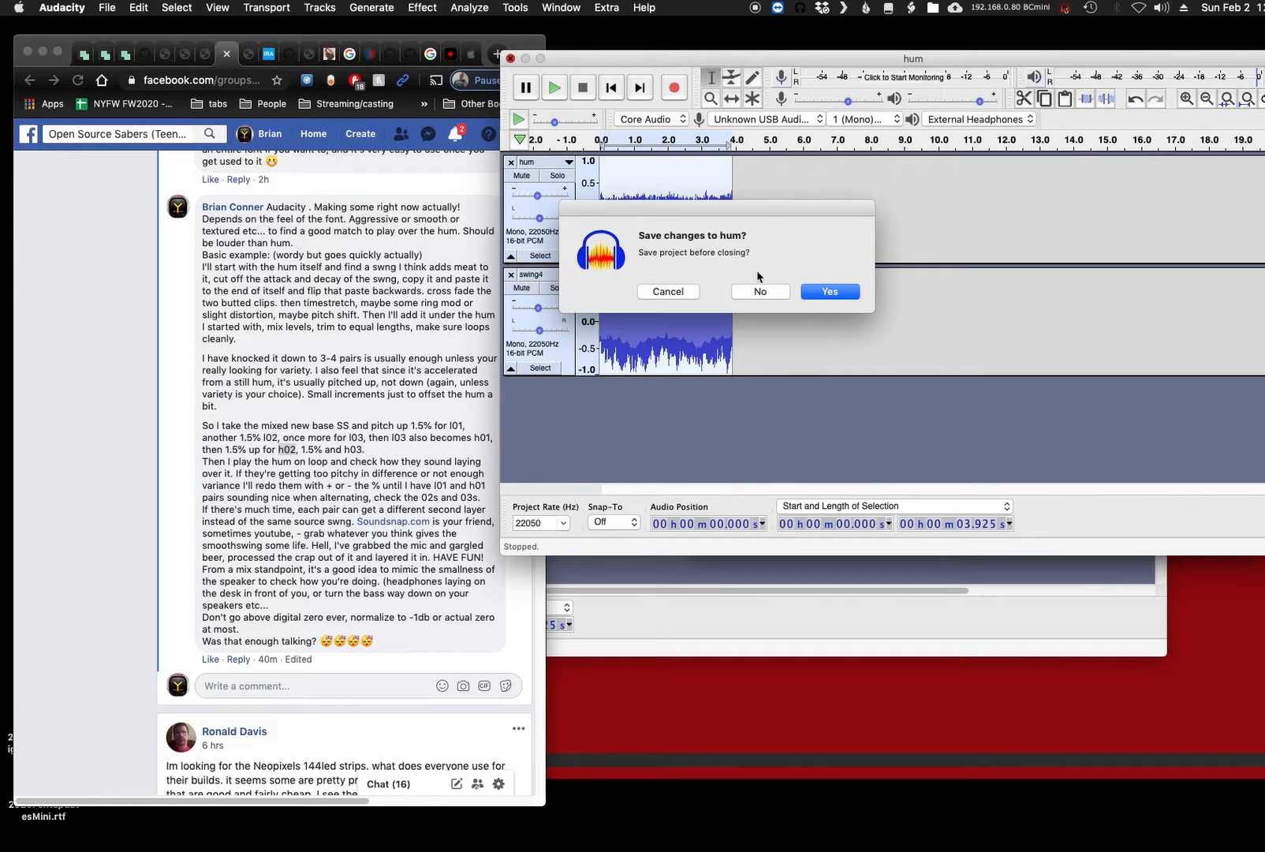
left_click(756, 291)
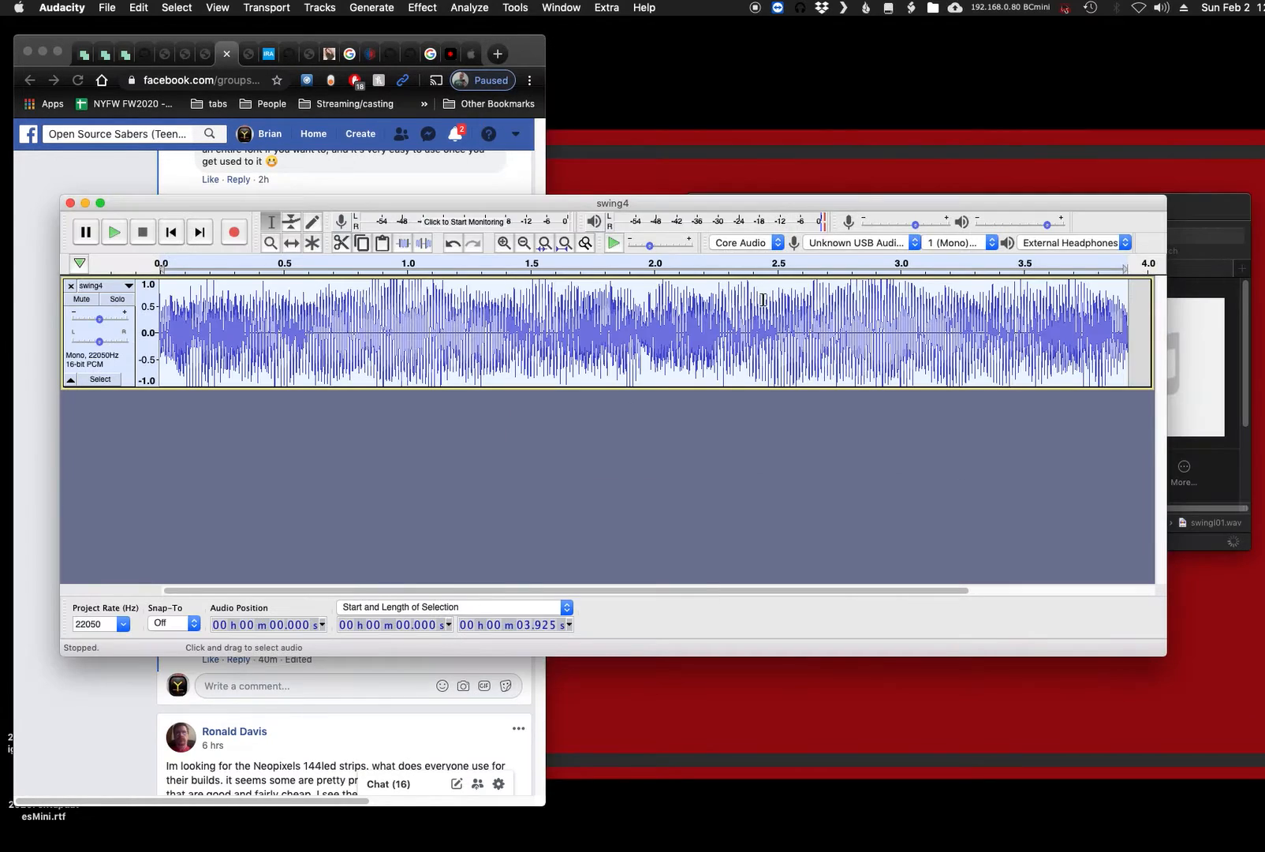
left_click_drag(425, 203, 480, 143)
key("space")
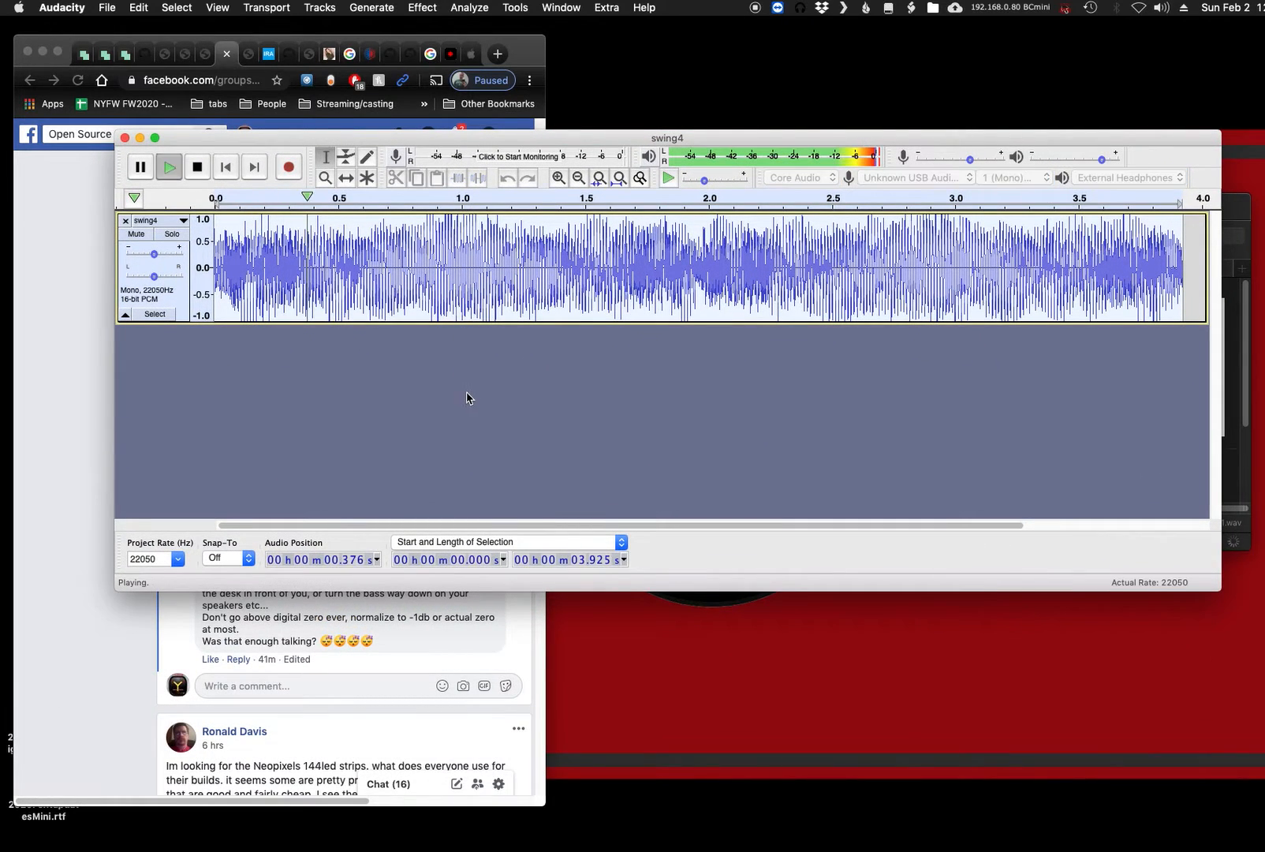
key("space")
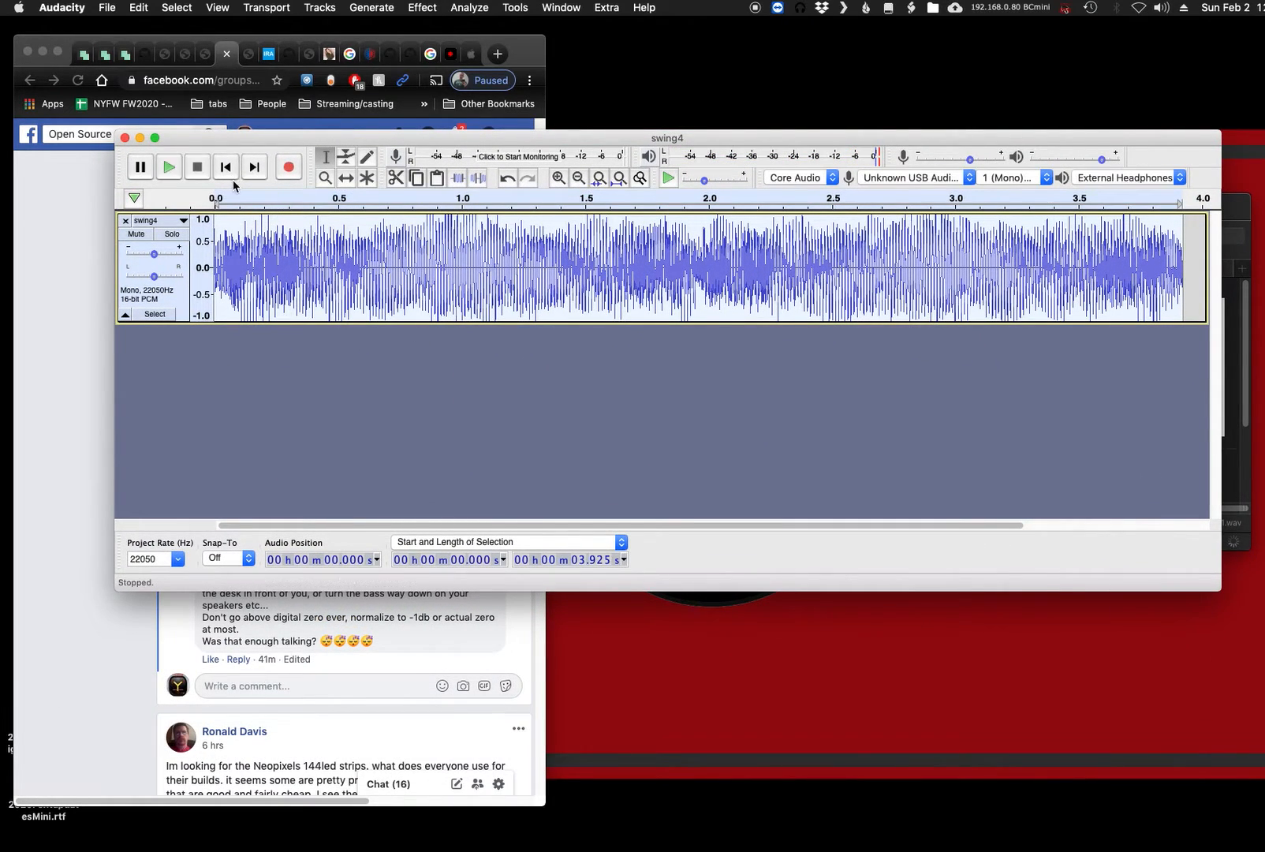
left_click(125, 138)
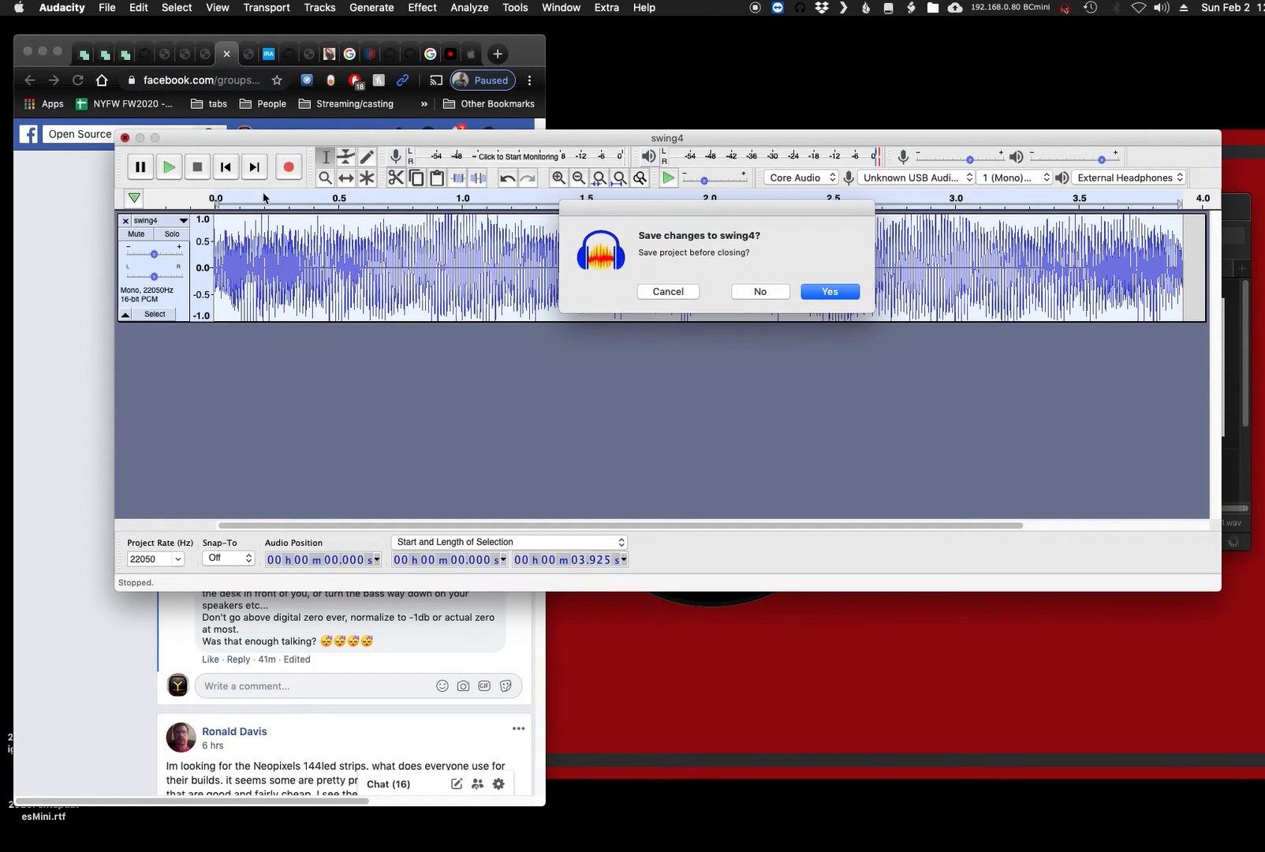
left_click(770, 291)
- Highlight the comment's instruction in Chrome about playing the hum on loop and checking how the sounds lay over it
scroll(292, 367, "down", 2)
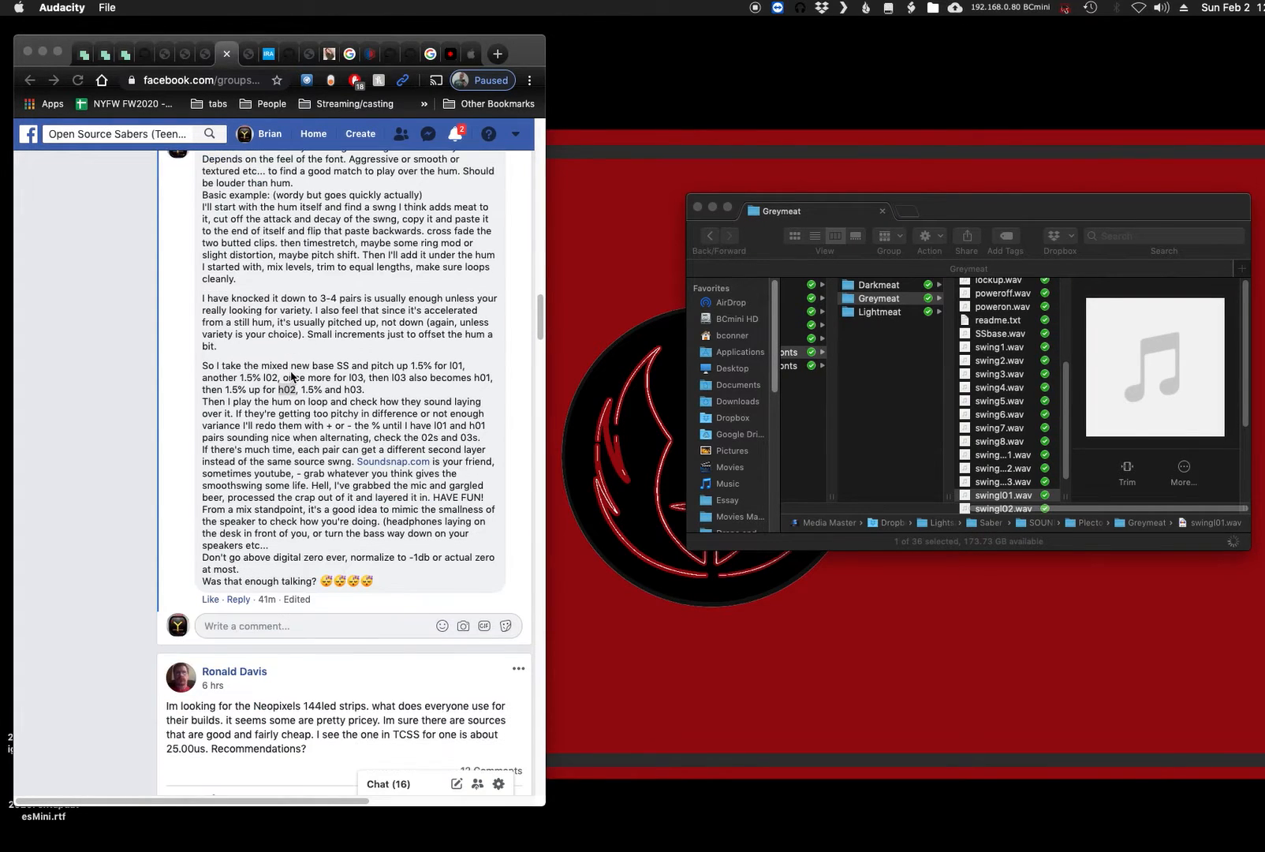
left_click_drag(223, 402, 547, 418)
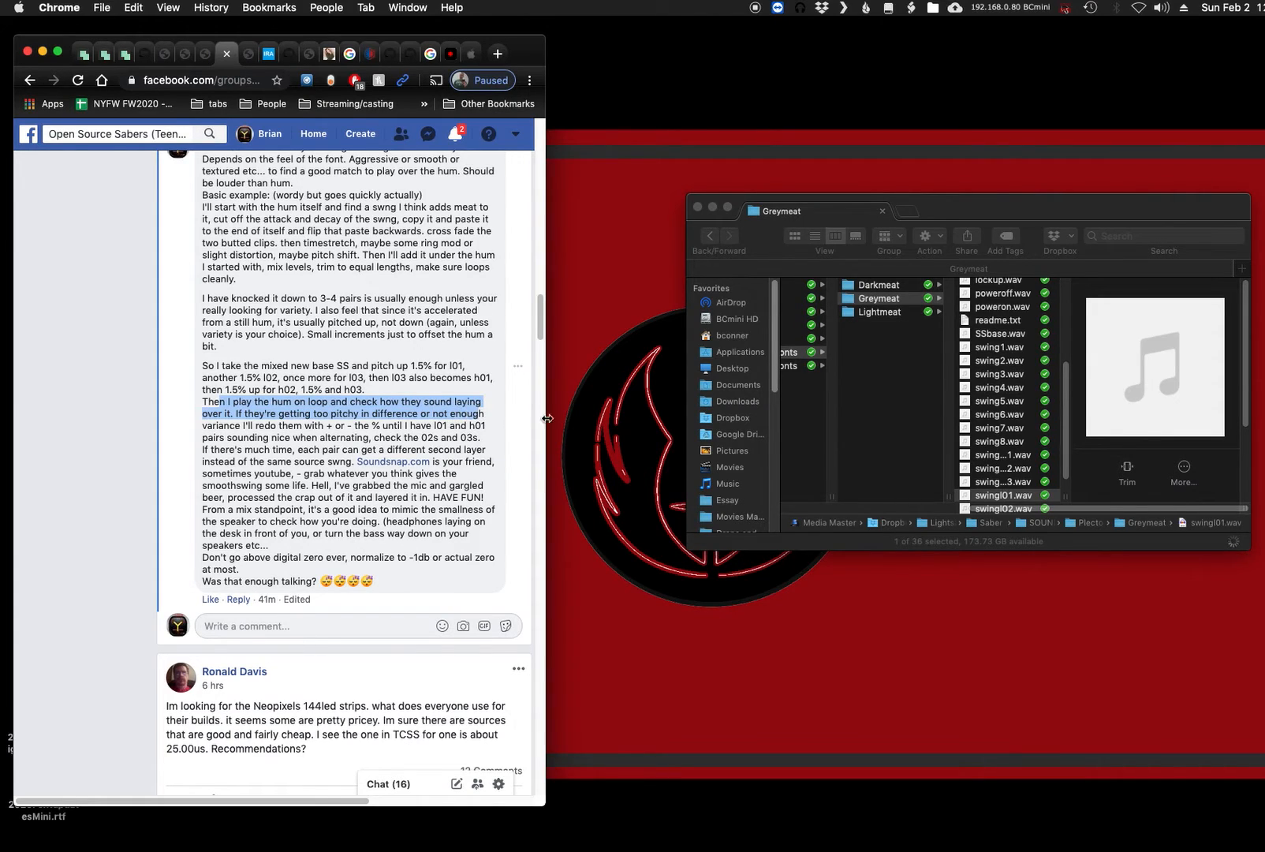
- Switch to the Greymeat folder in Finder, select swingh01.wav through swingl03.wav and open all six in Audacity
left_click(1011, 410)
scroll(1015, 442, "down", 2)
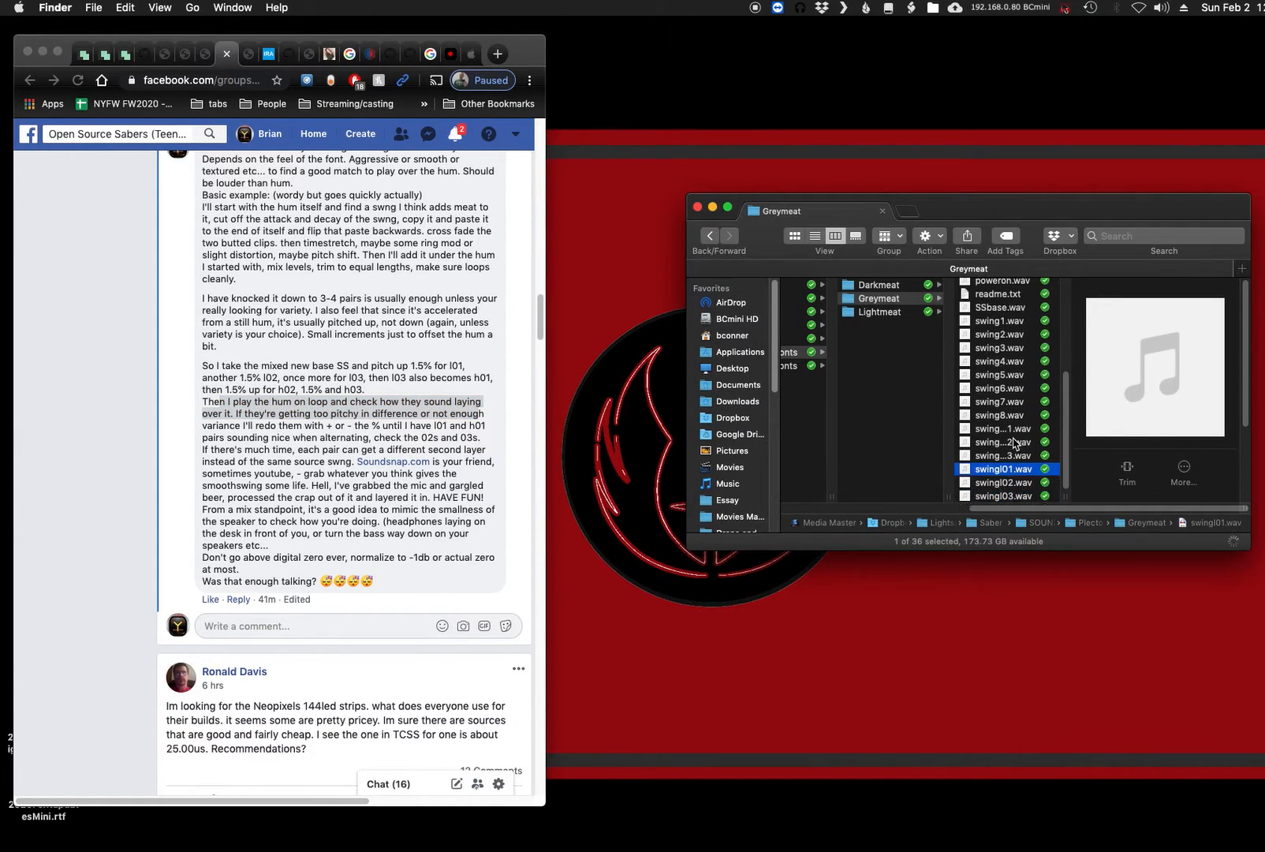
left_click_drag(1061, 496, 1157, 497)
left_click(1047, 435)
left_click(1030, 494, "shift")
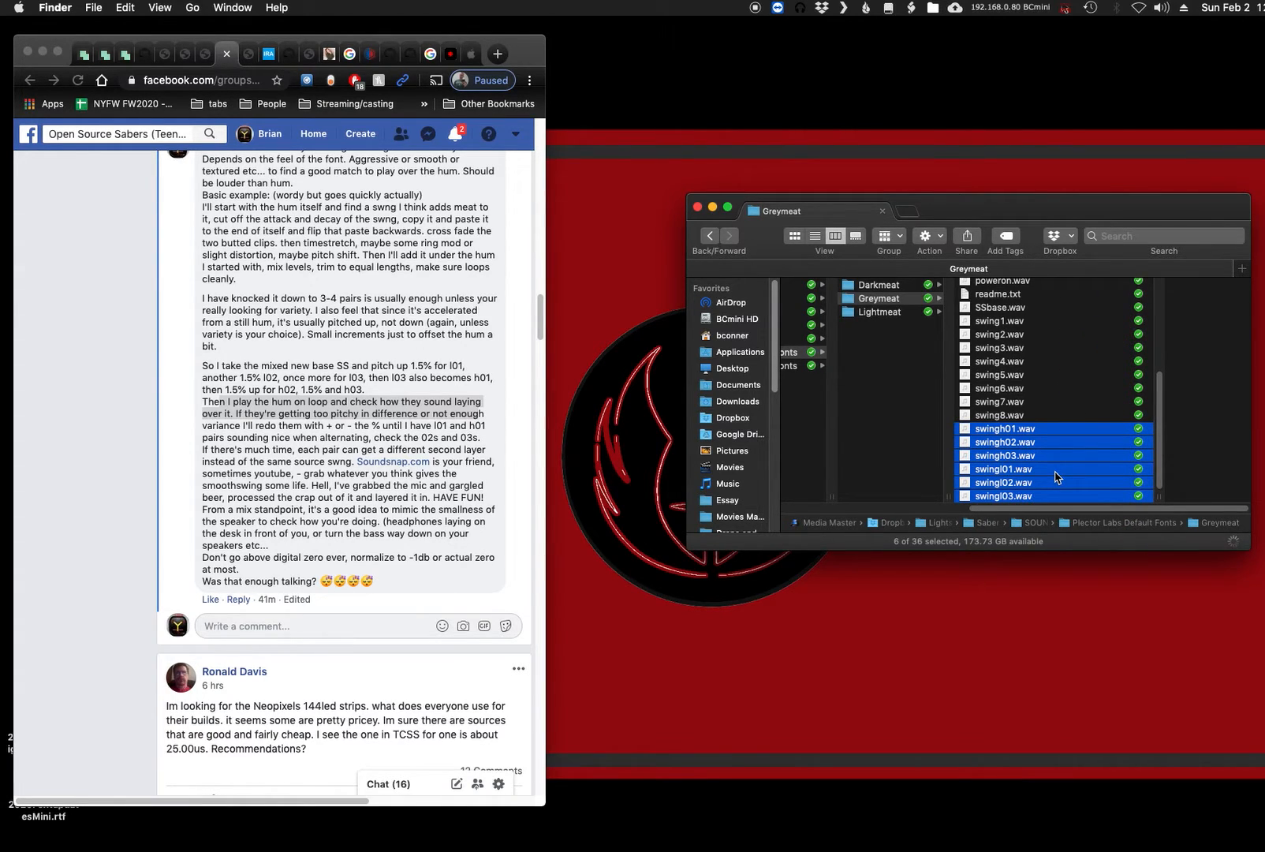
double_click(1055, 477)
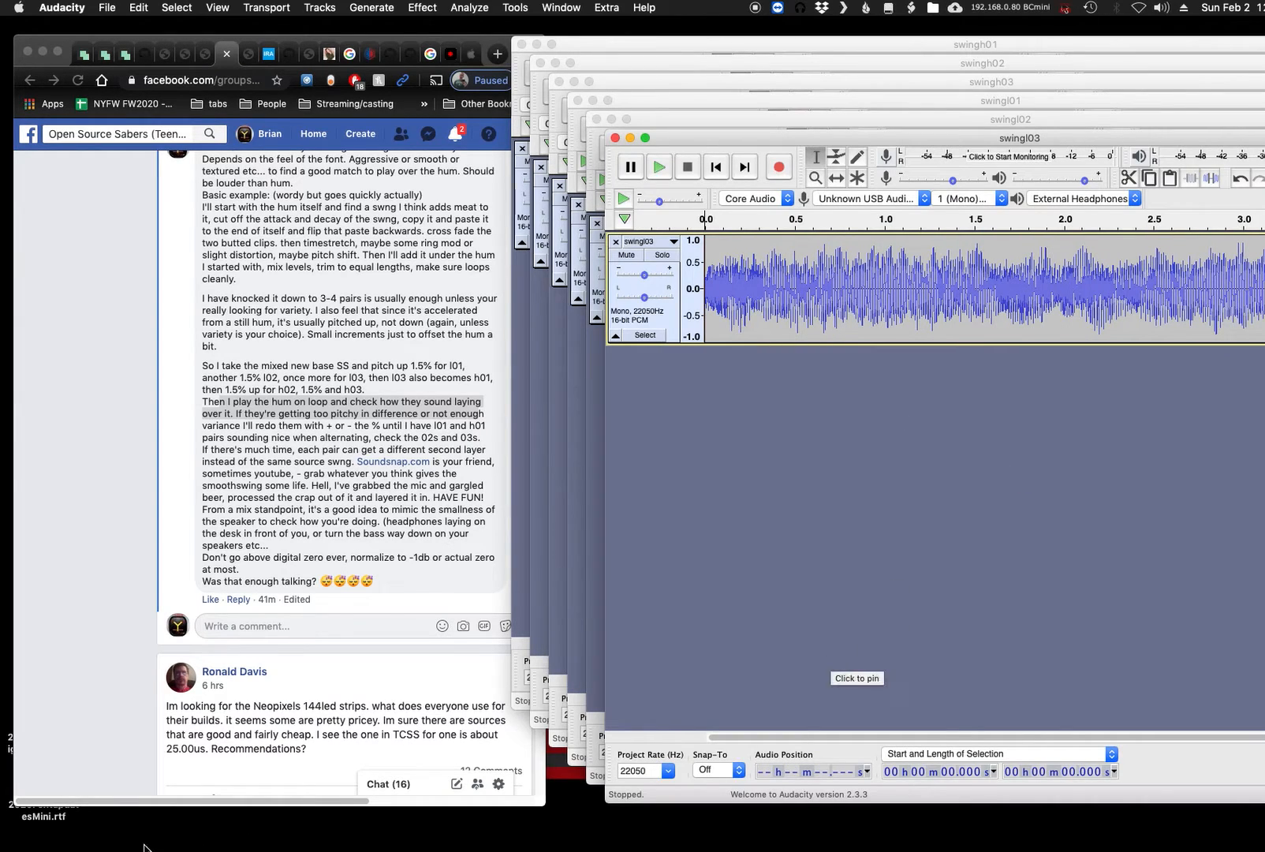
- Return to Finder, play a preview of hum.wav from the Greymeat folder and move the preview window over the browser
left_click(37, 849)
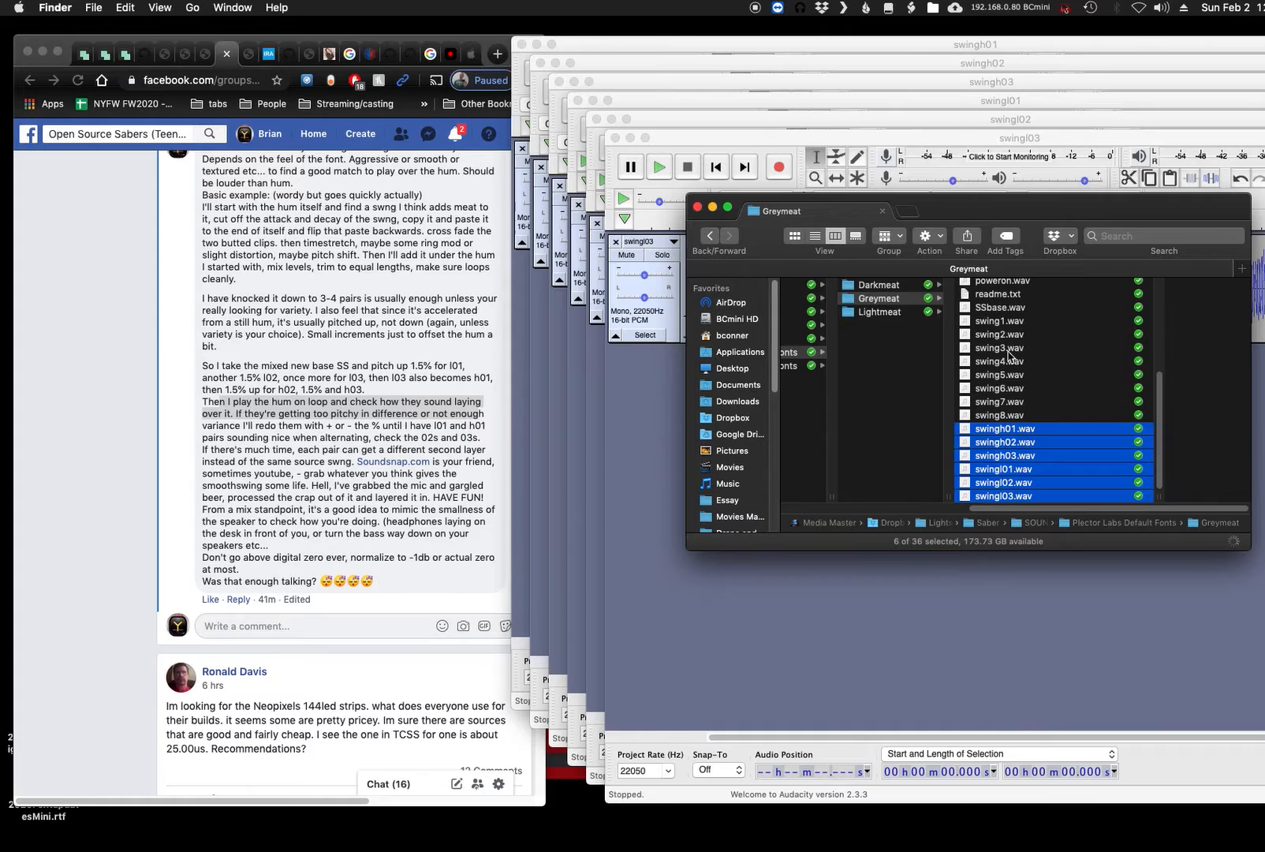
scroll(1010, 355, "up", 10)
scroll(1014, 463, "down", 2)
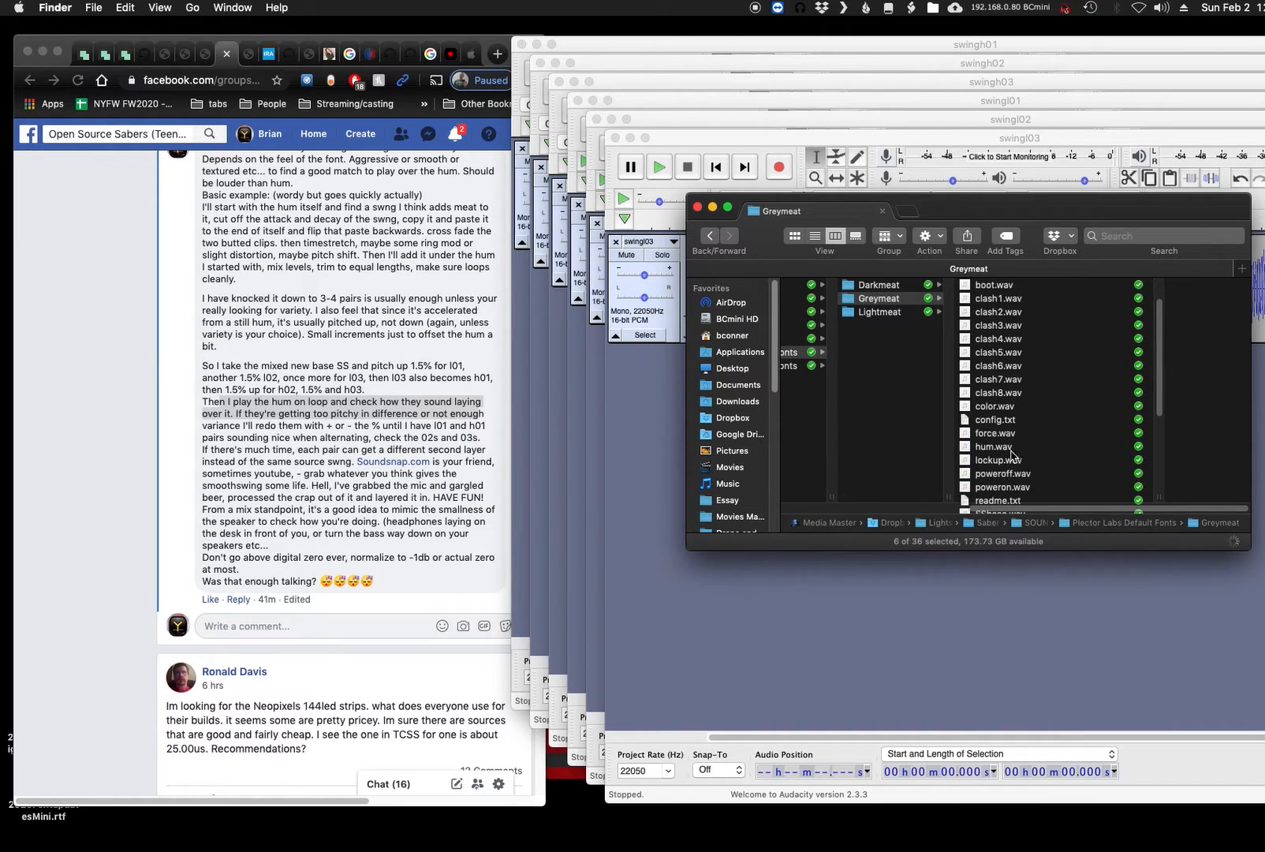
left_click(1010, 446)
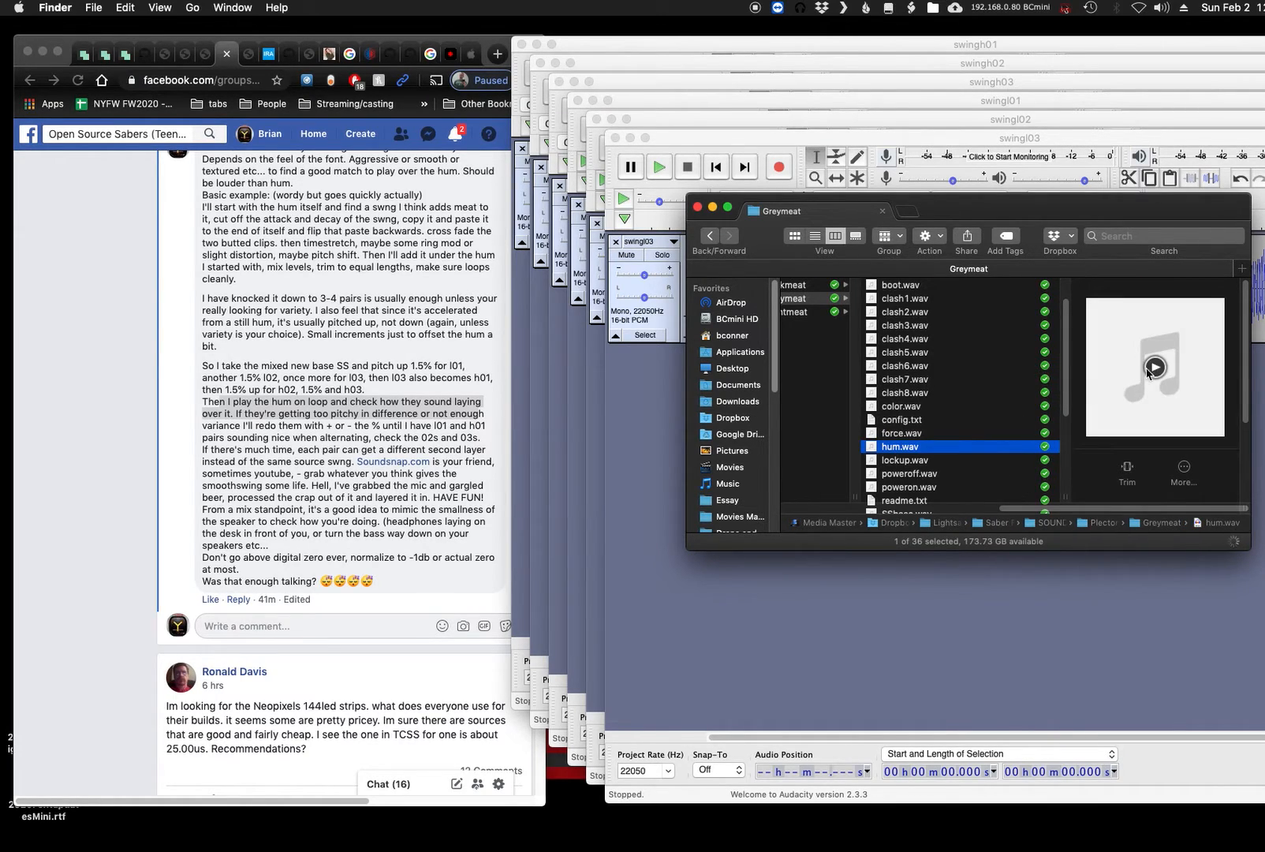
key("space")
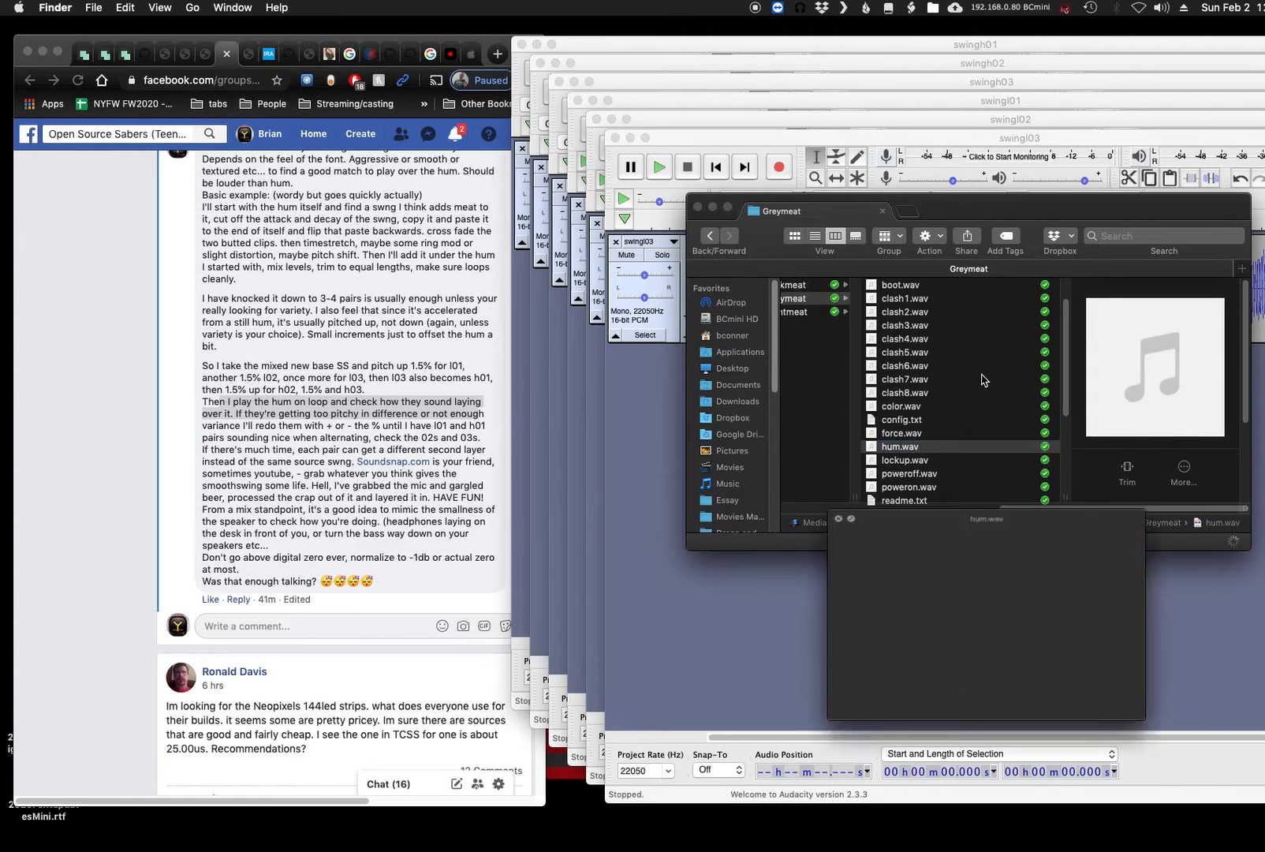
left_click_drag(895, 404, 175, 495)
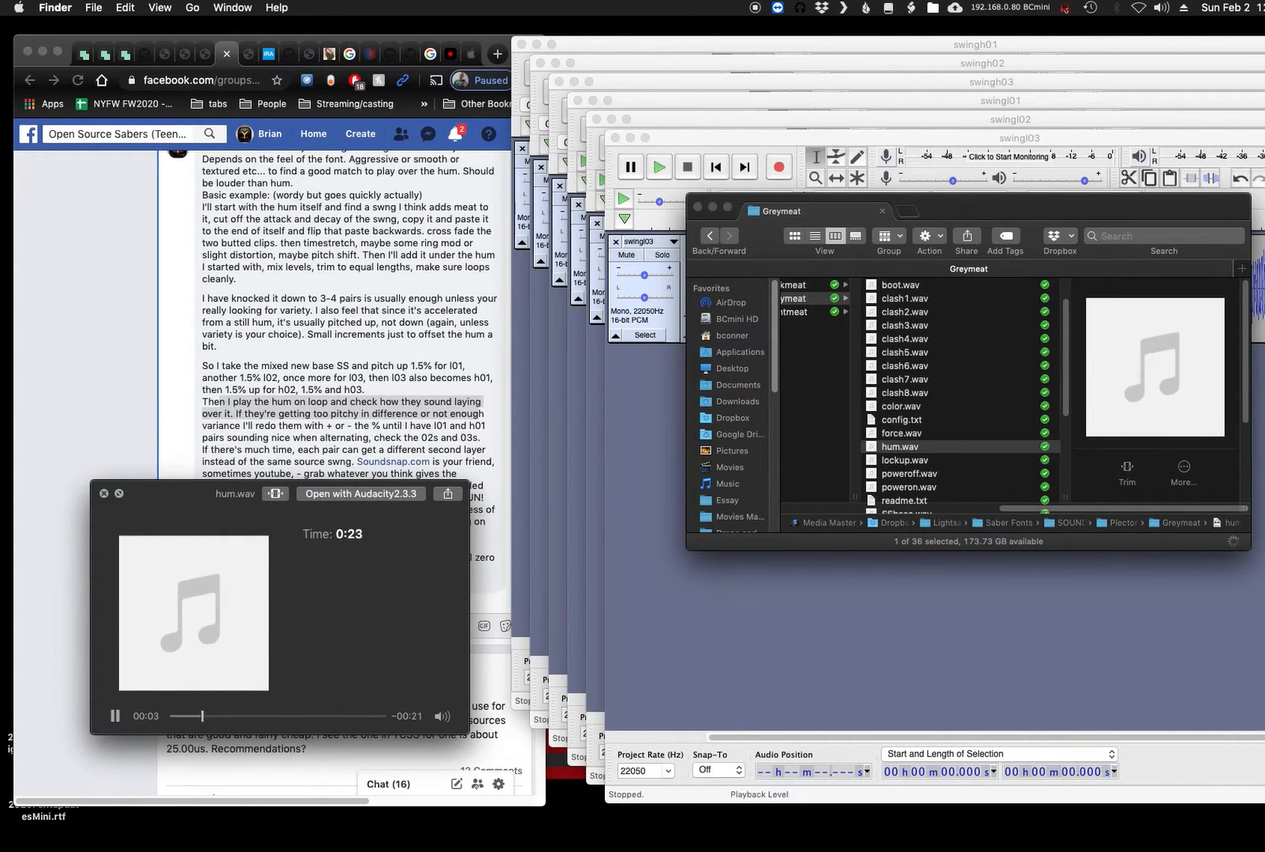
- Arrange the swingl03 and swingh03 windows in Audacity so both playback controls are reachable, and audition swingh03 over the hum
left_click(910, 145)
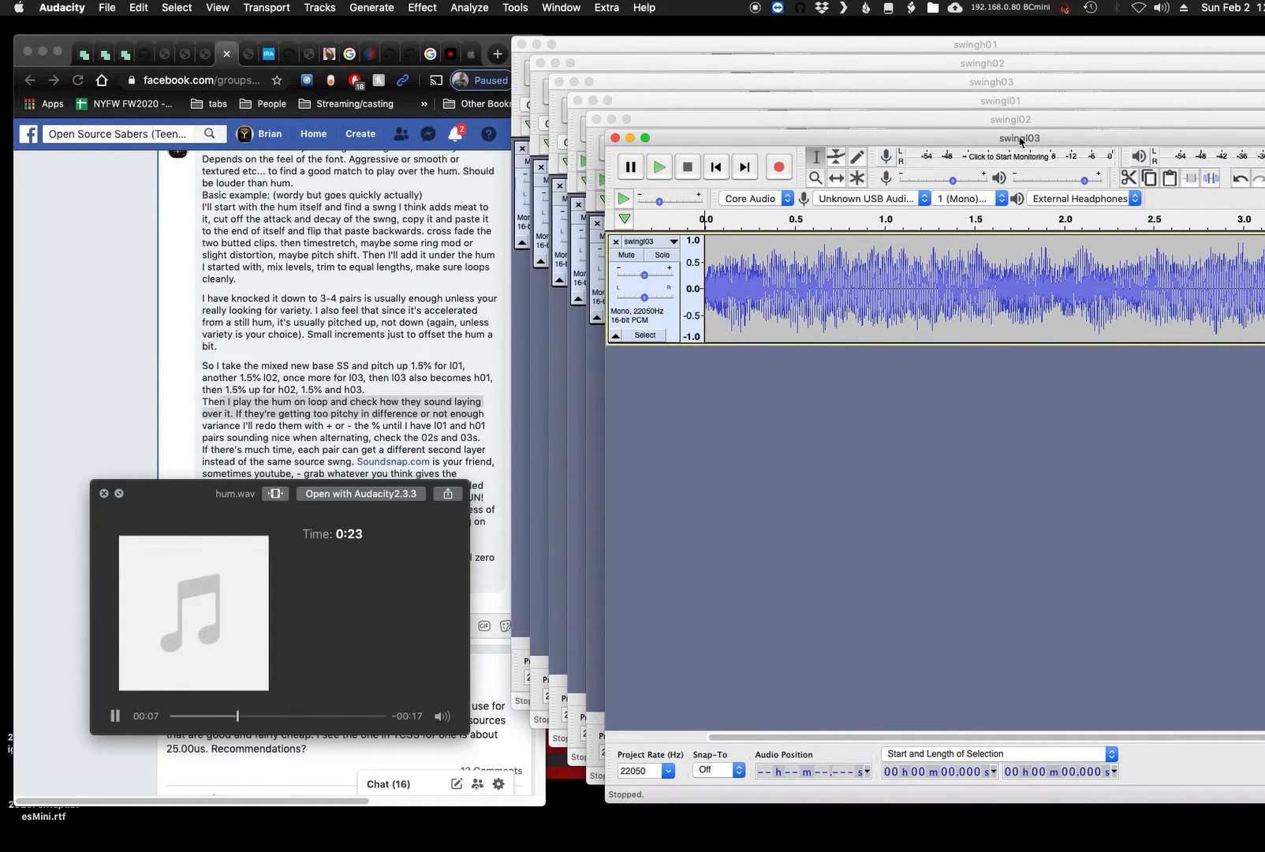
left_click_drag(1013, 141, 705, 144)
left_click_drag(882, 84, 702, 89)
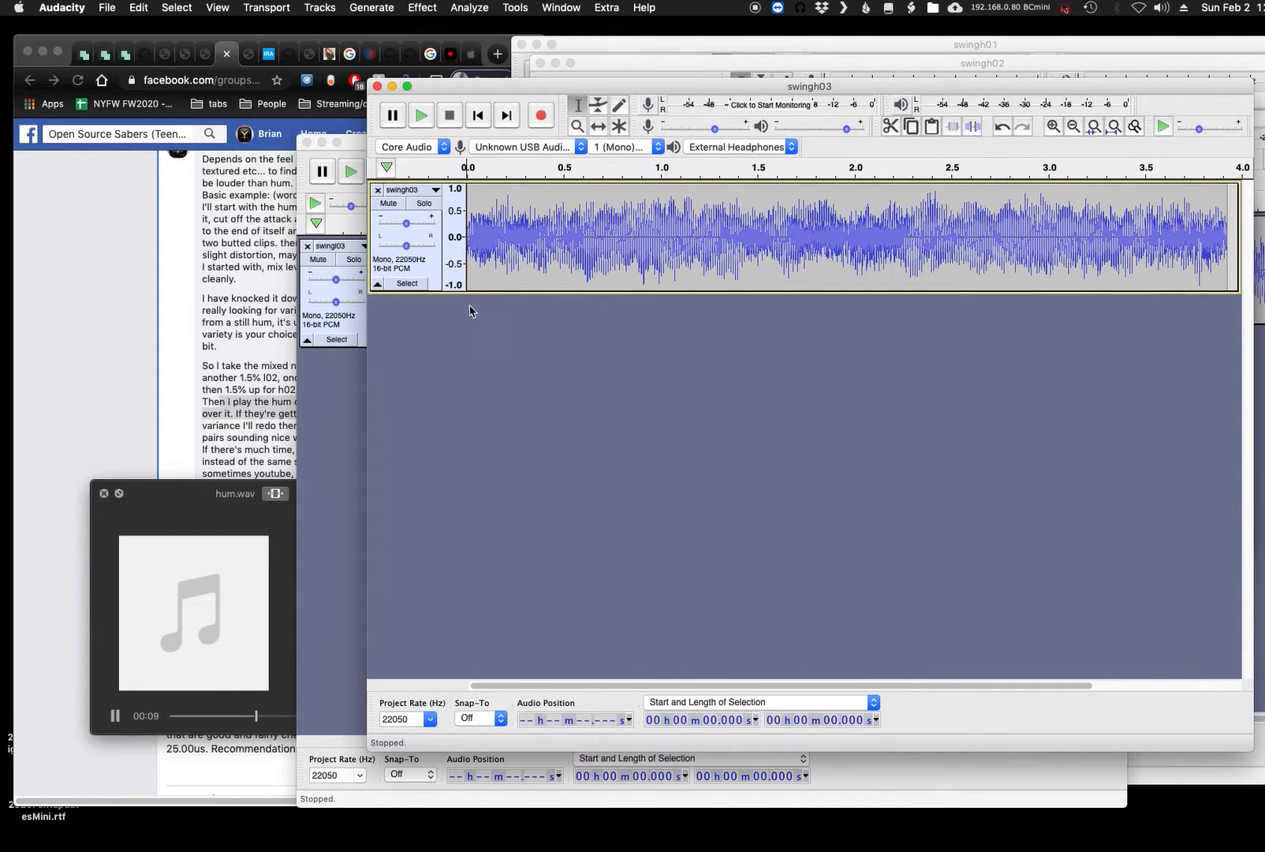
left_click(422, 116)
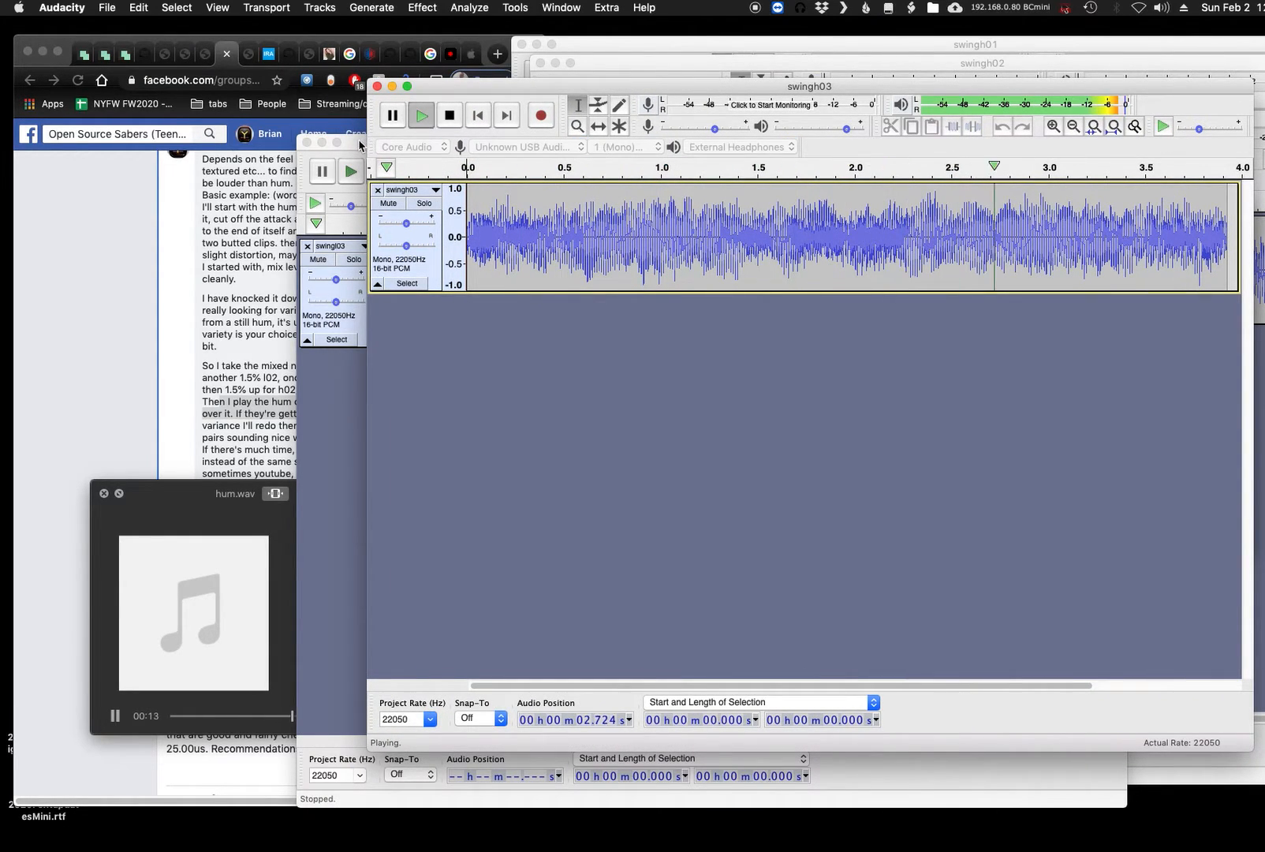
key("space")
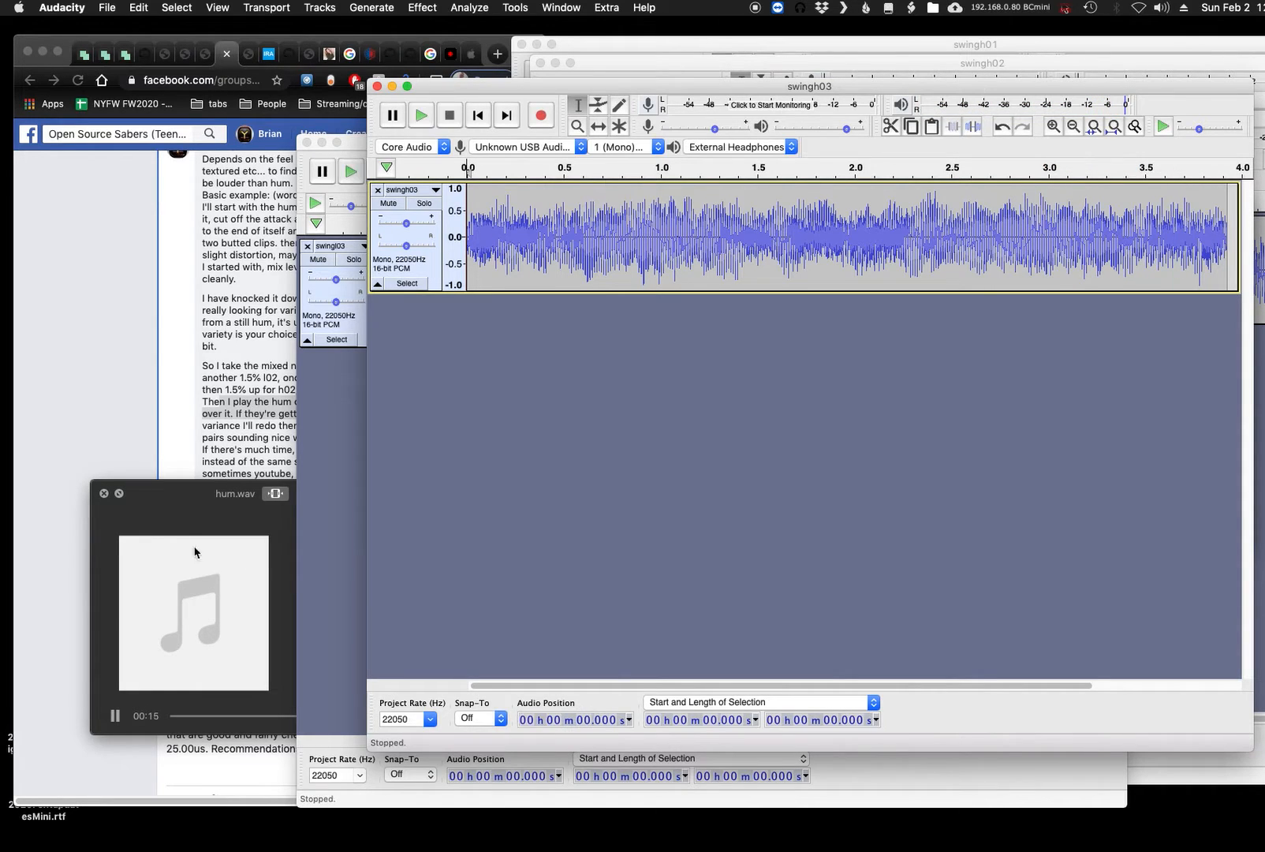
- Pause and close the hum.wav preview, reopen it from Finder to restart playback, and adjust its volume
left_click(168, 605)
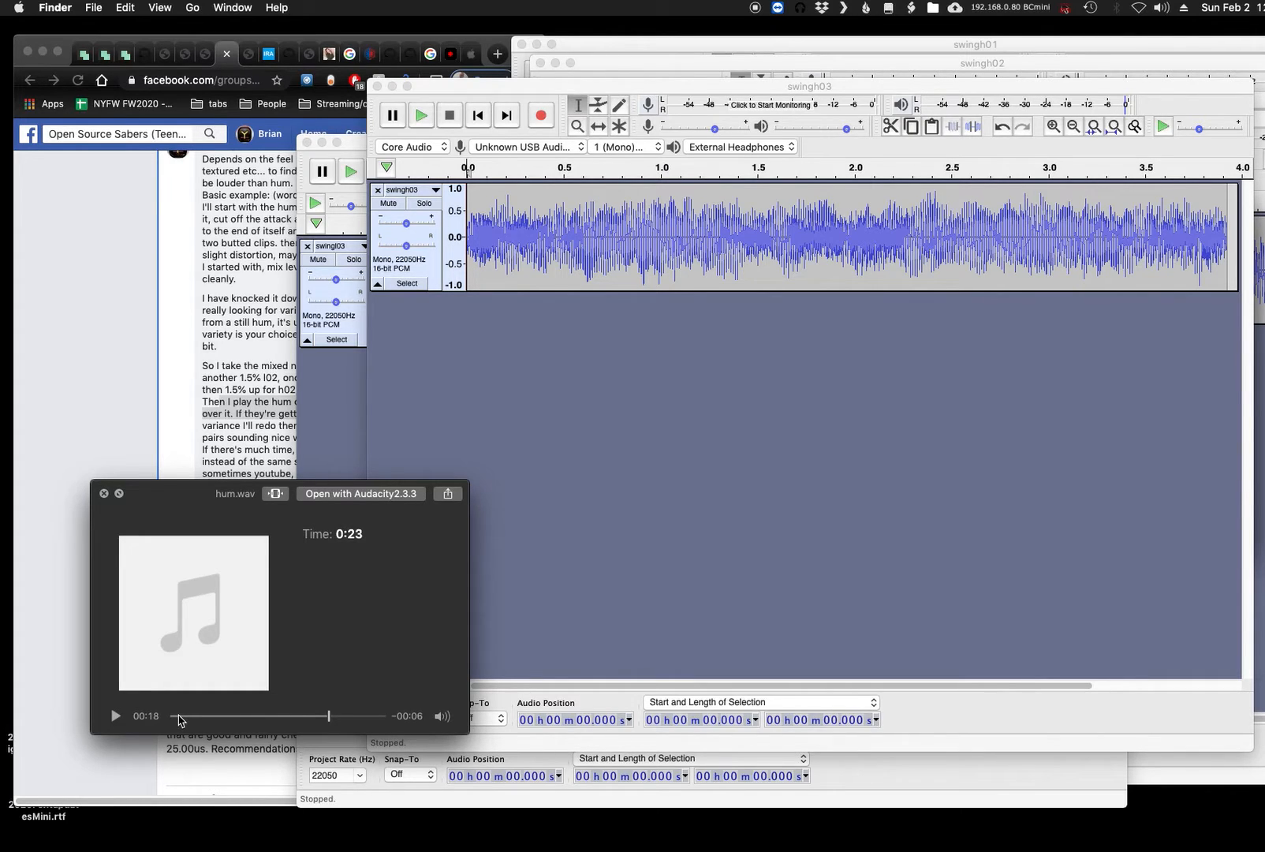
mouse_move(445, 719)
left_click_drag(447, 695, 451, 684)
key("space")
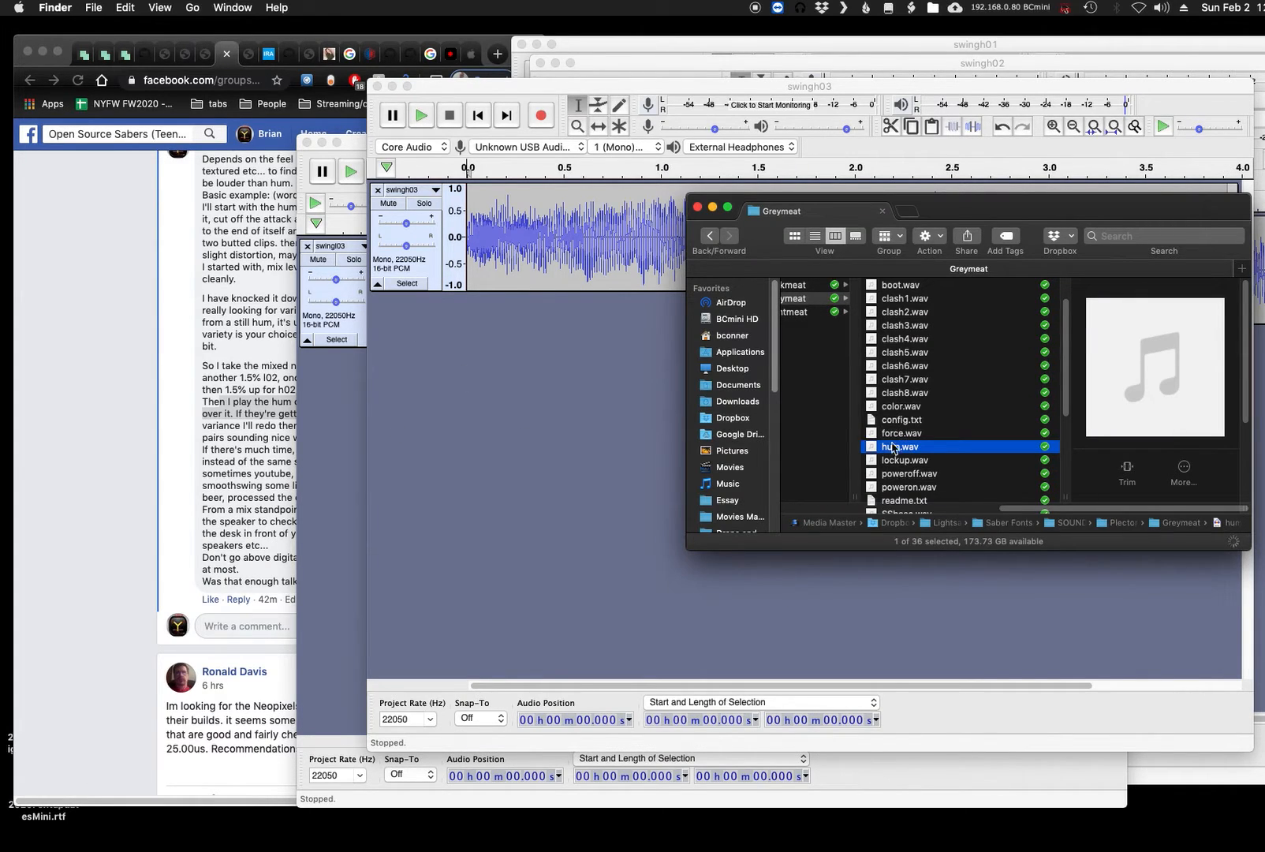
key("space")
mouse_move(442, 716)
left_click(443, 681)
- Play swingh03 and swingl03 one after the other in Audacity over the hum preview to compare their pitches
left_click(421, 115)
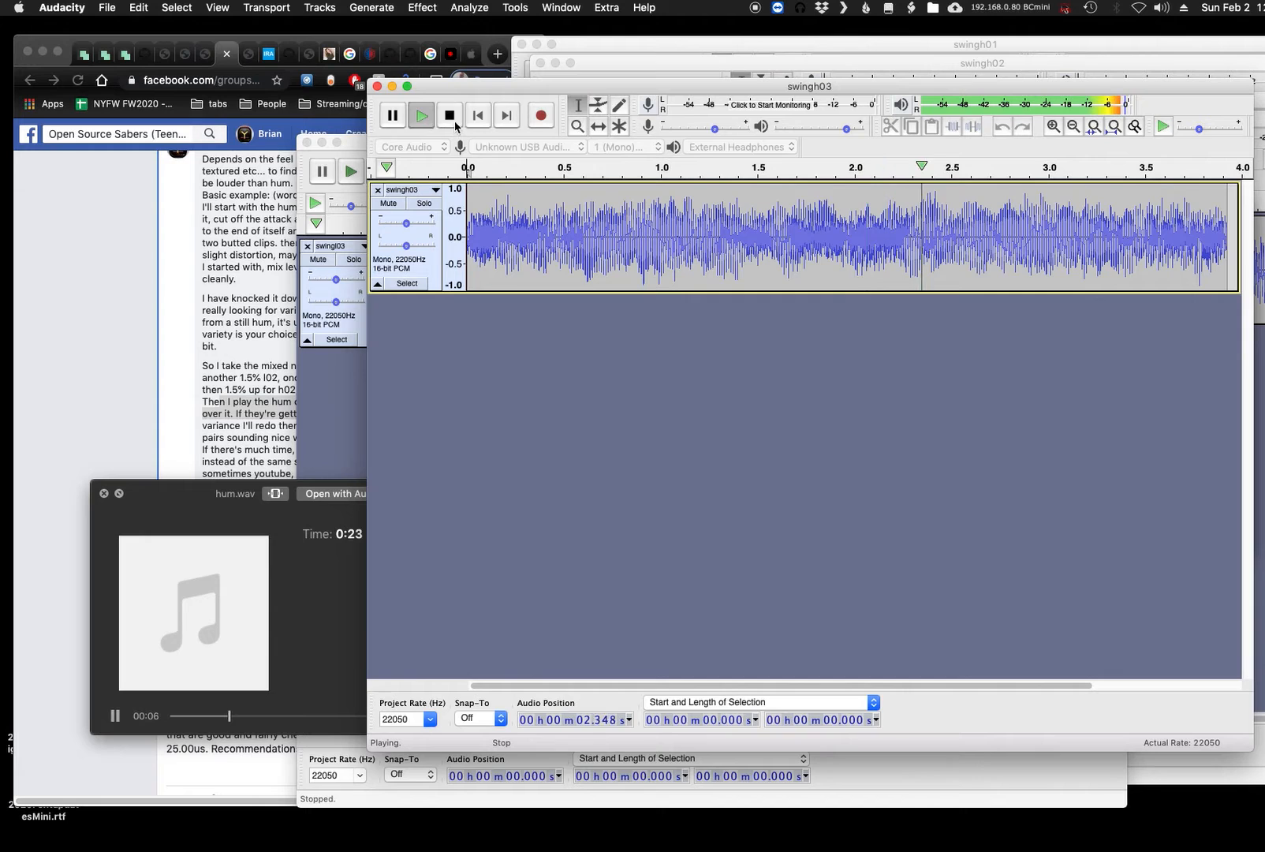
left_click(351, 170)
left_click(366, 177)
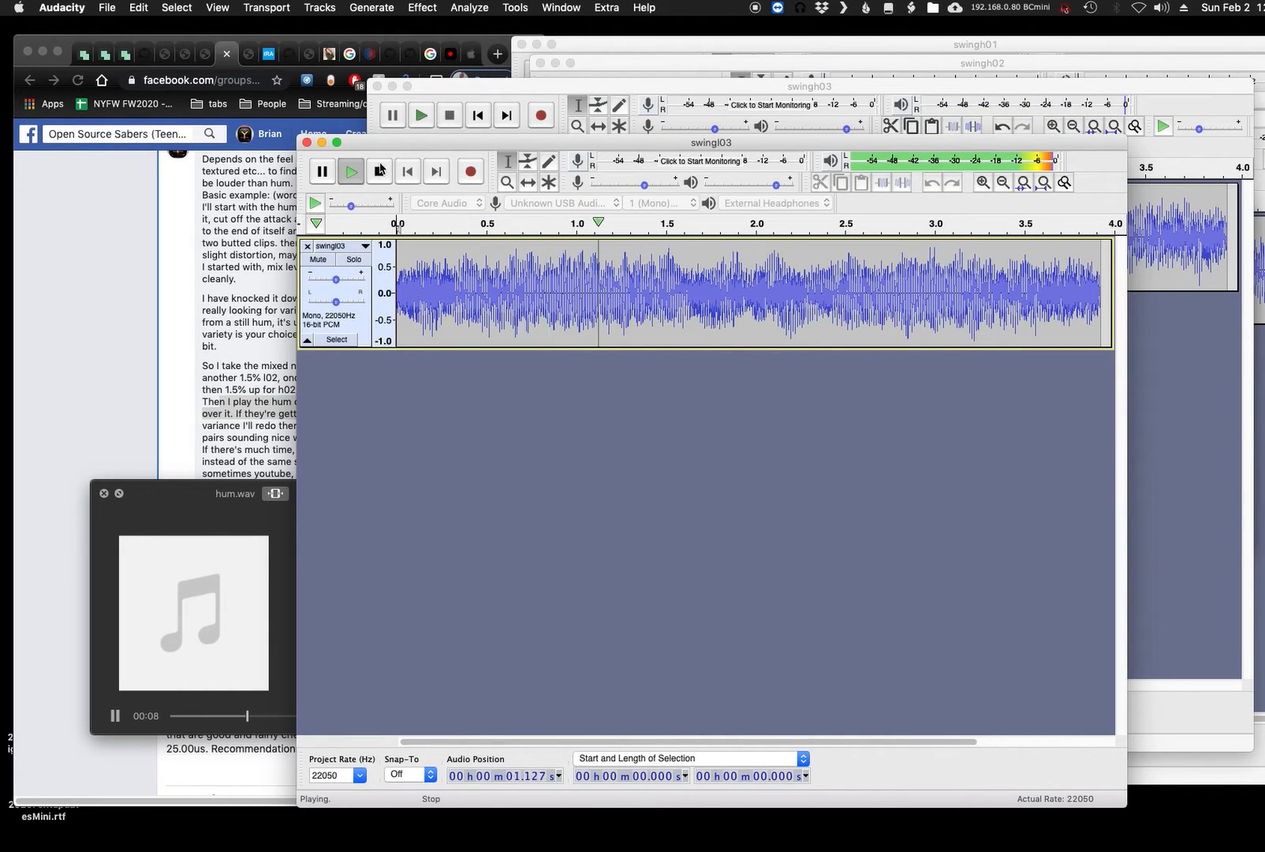
- Replay swingh03 and then swingl03 over the running hum preview to check how they alternate
left_click(421, 115)
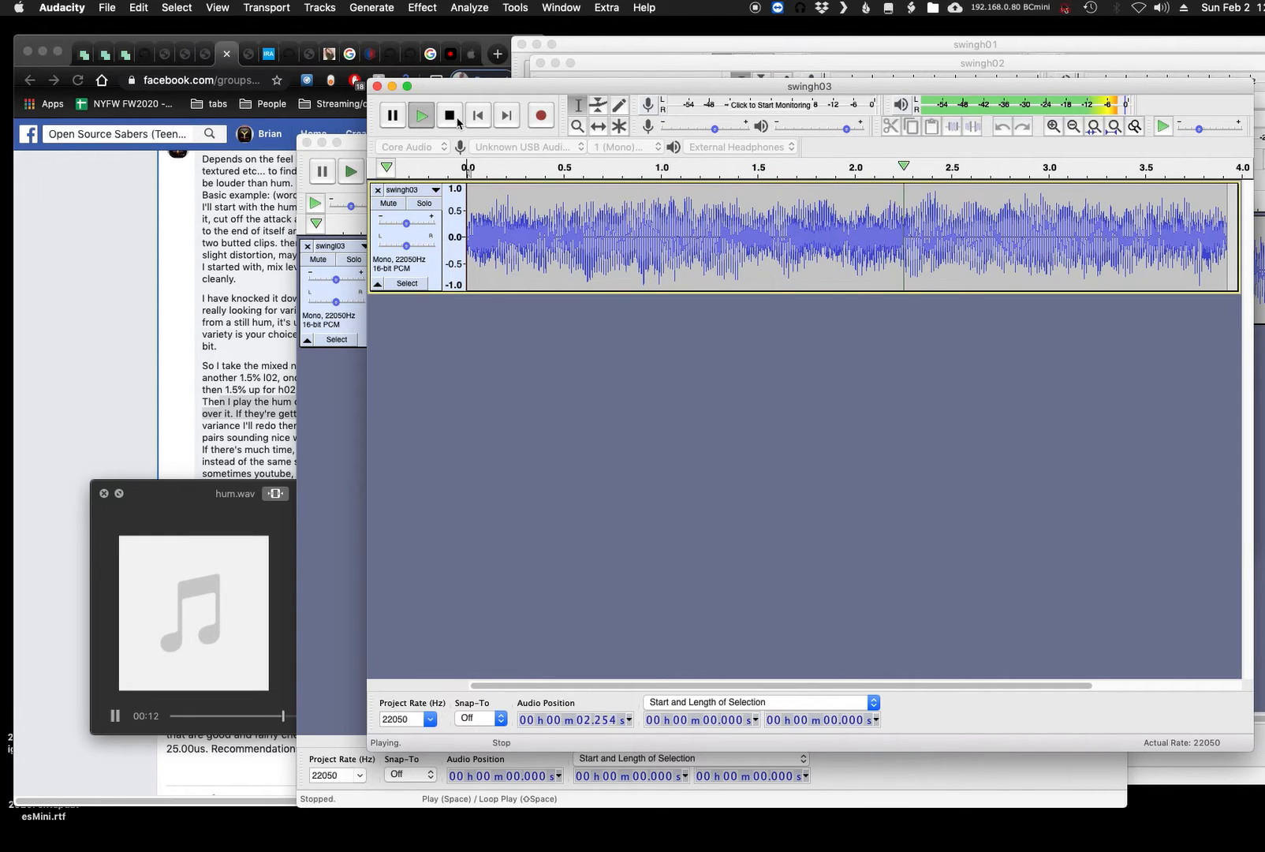
left_click(354, 180)
left_click(356, 181)
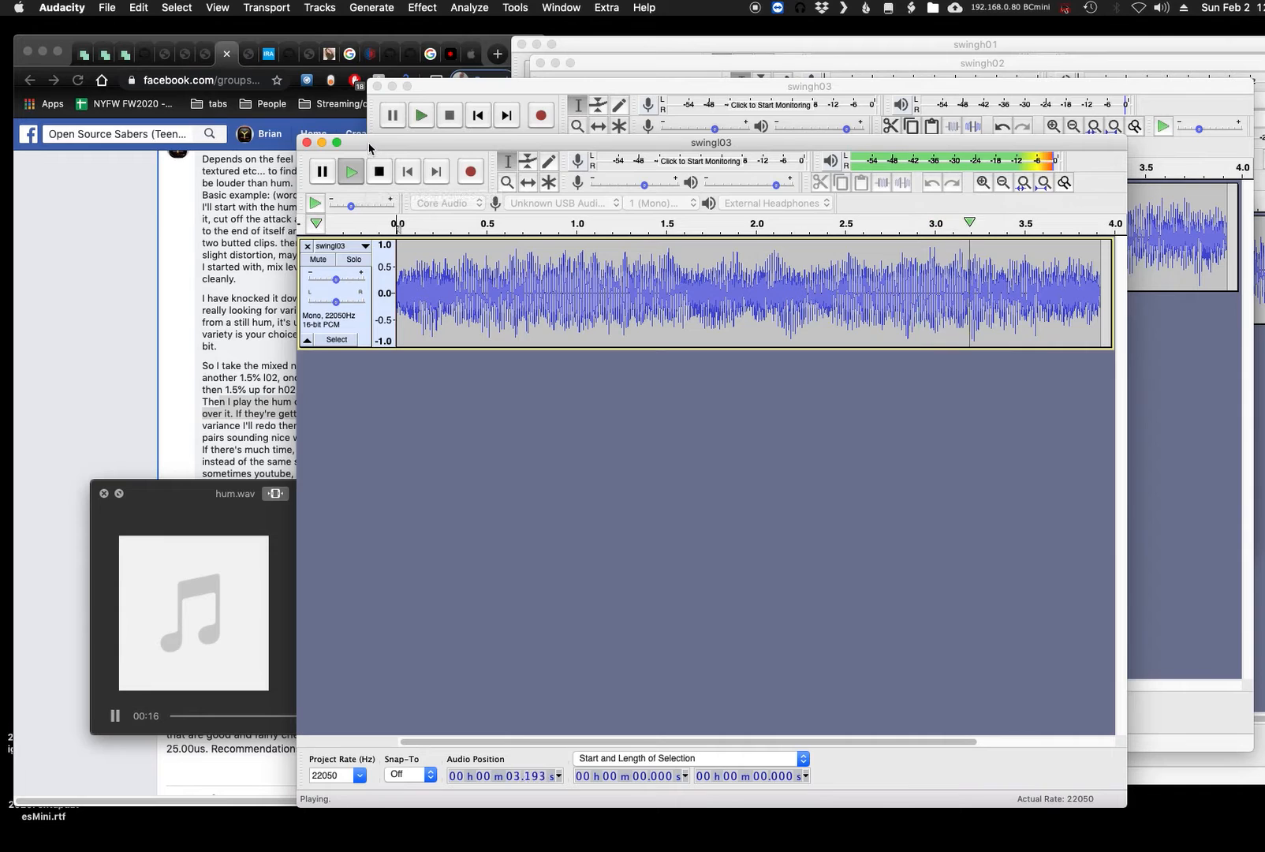
- Close the swingl03 and swingh03 projects without saving their changes
left_click(307, 142)
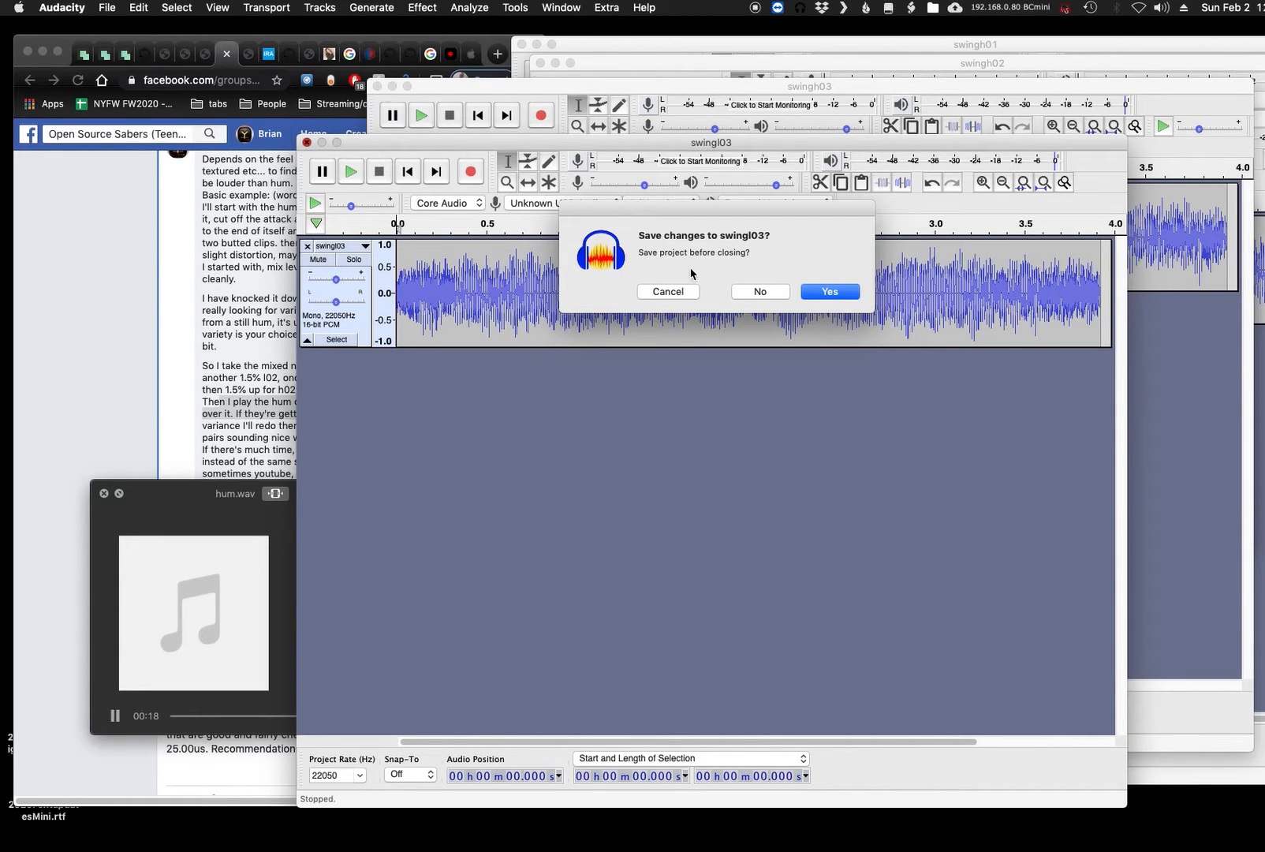
left_click(747, 292)
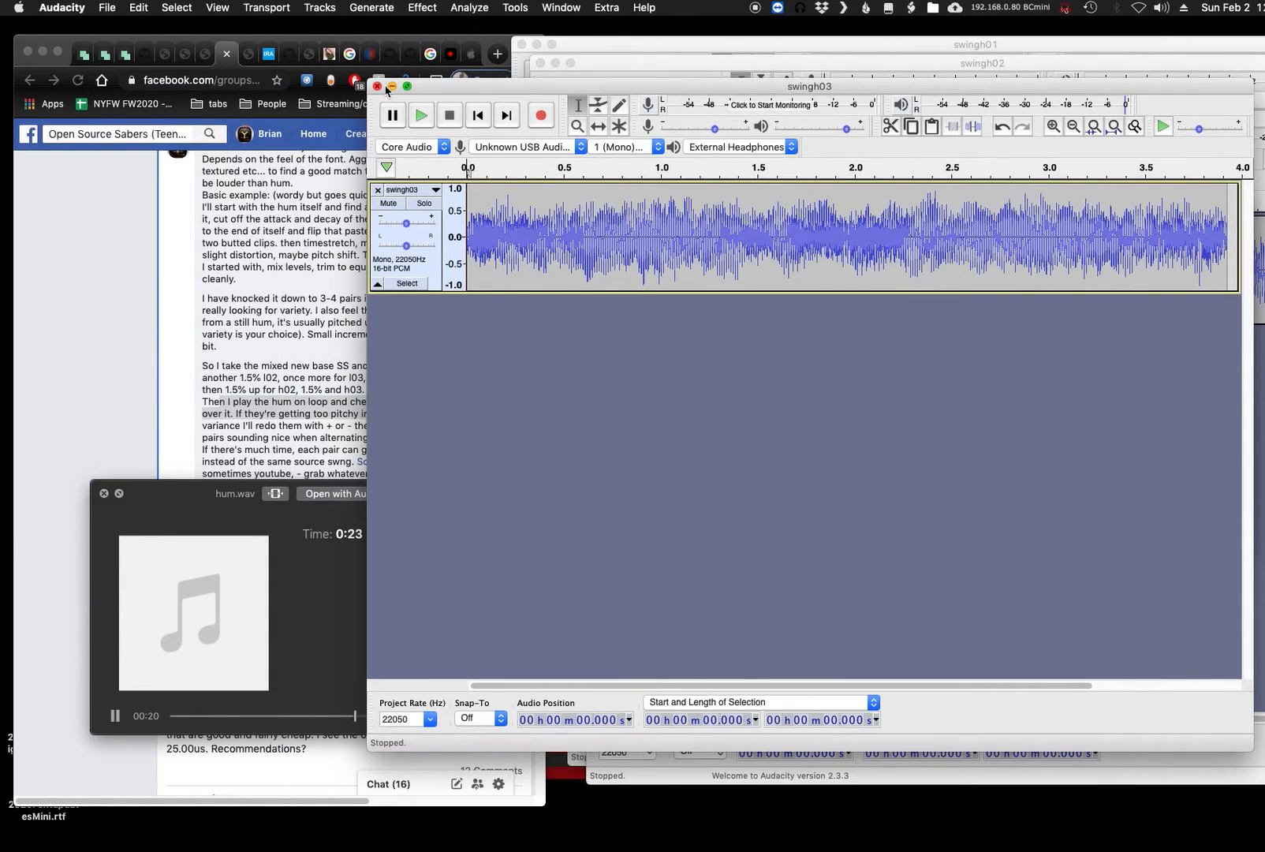
left_click(378, 87)
left_click(760, 291)
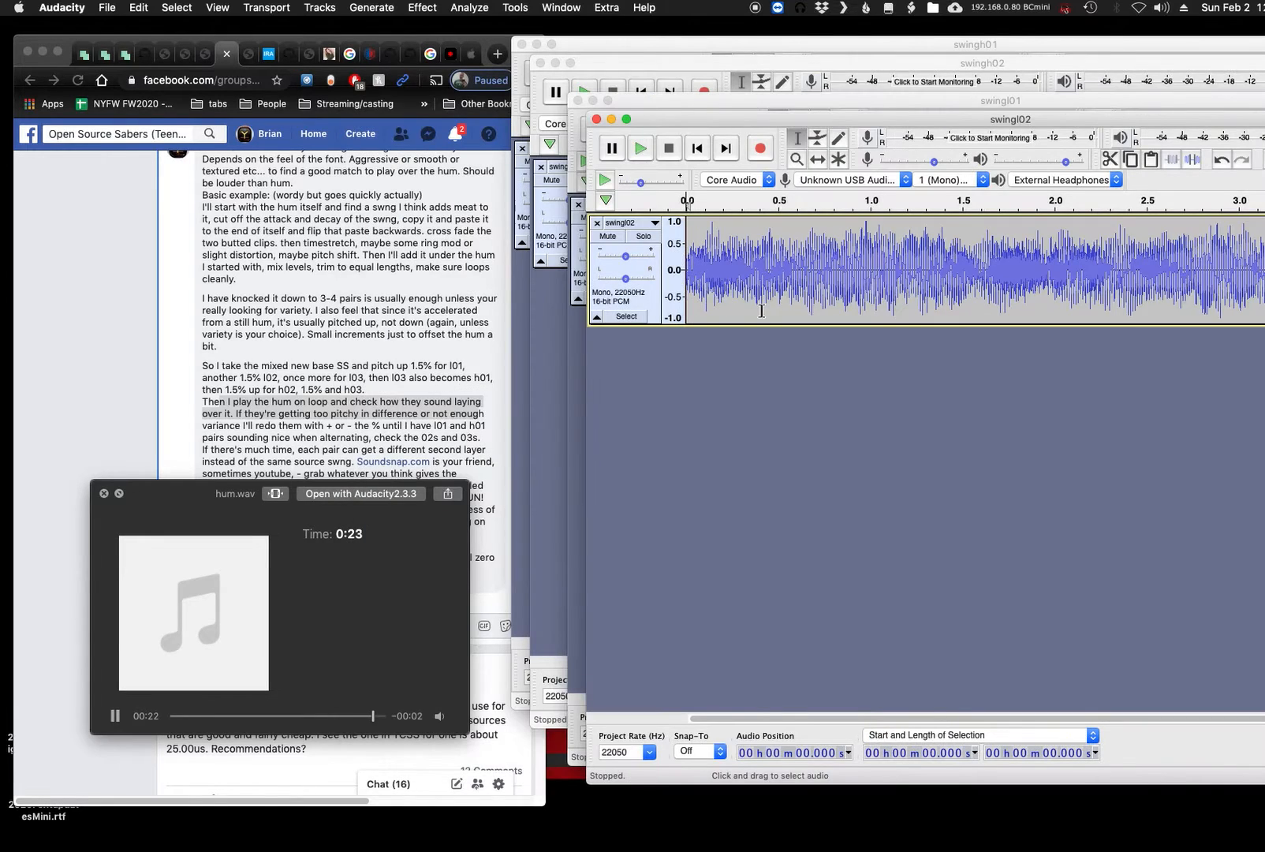
- Restart the hum.wav preview and arrange the swingl02 and swingh02 windows so both playback controls are reachable
left_click(170, 714)
left_click_drag(175, 717, 179, 719)
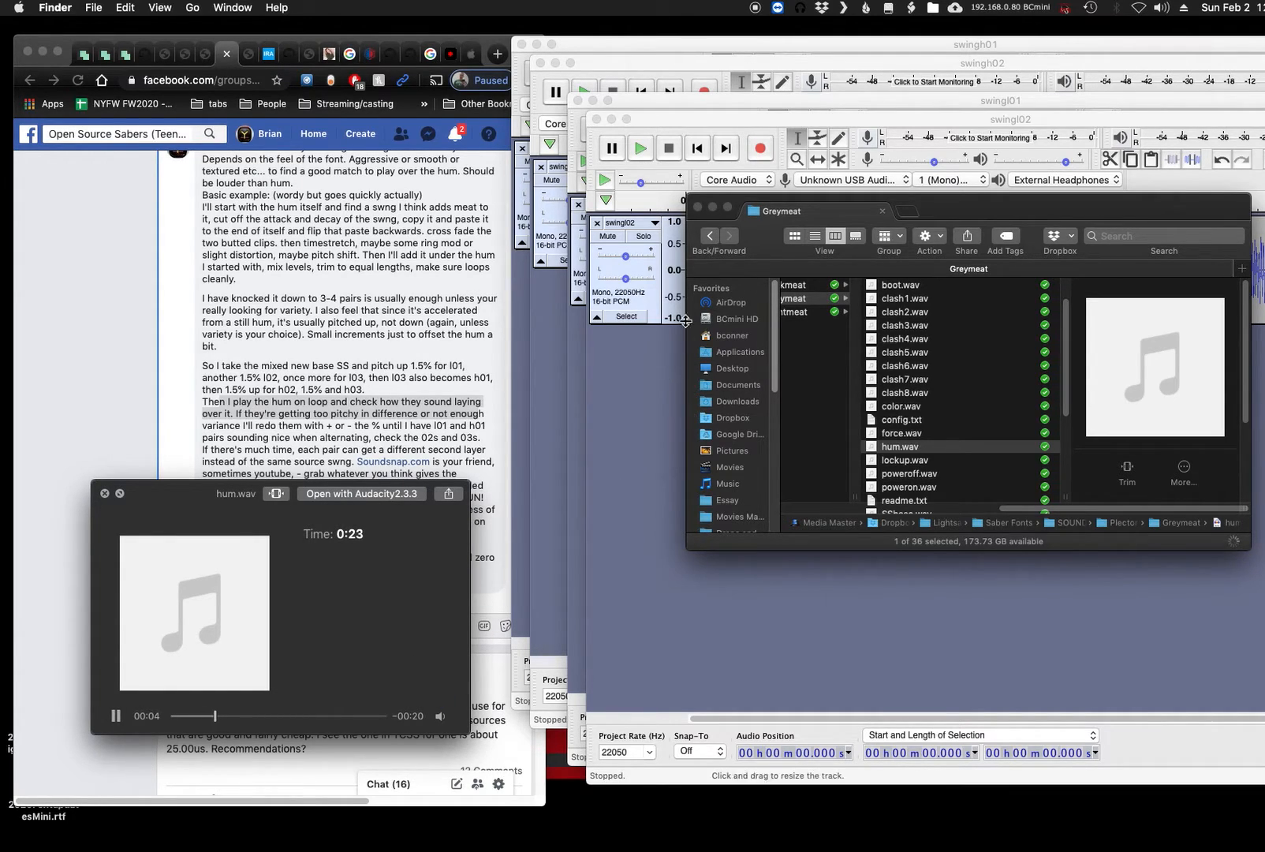
left_click(806, 118)
left_click_drag(807, 112, 604, 142)
left_click_drag(746, 58, 638, 74)
- Play swingh02 and then swingl02 over the hum preview, and stop playback
left_click(491, 111)
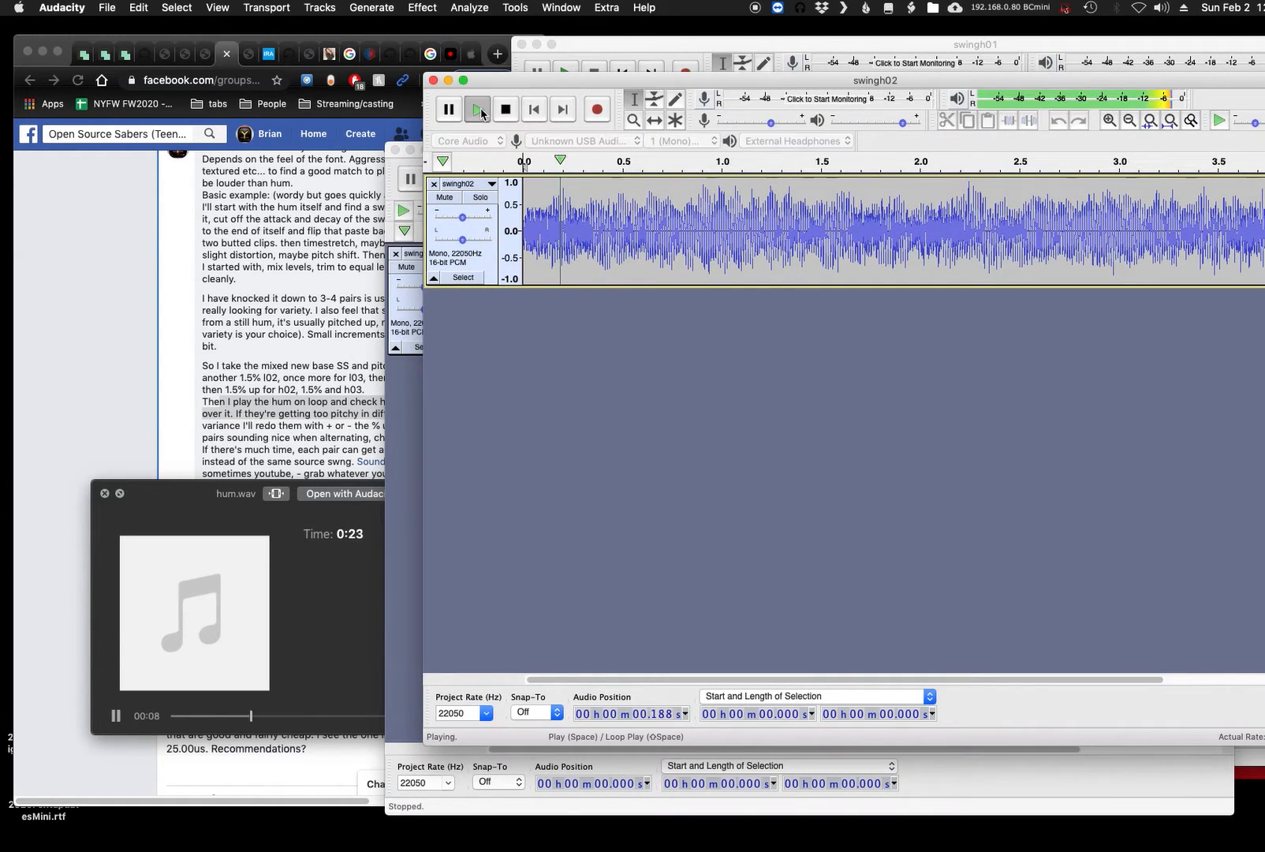
left_click(408, 446)
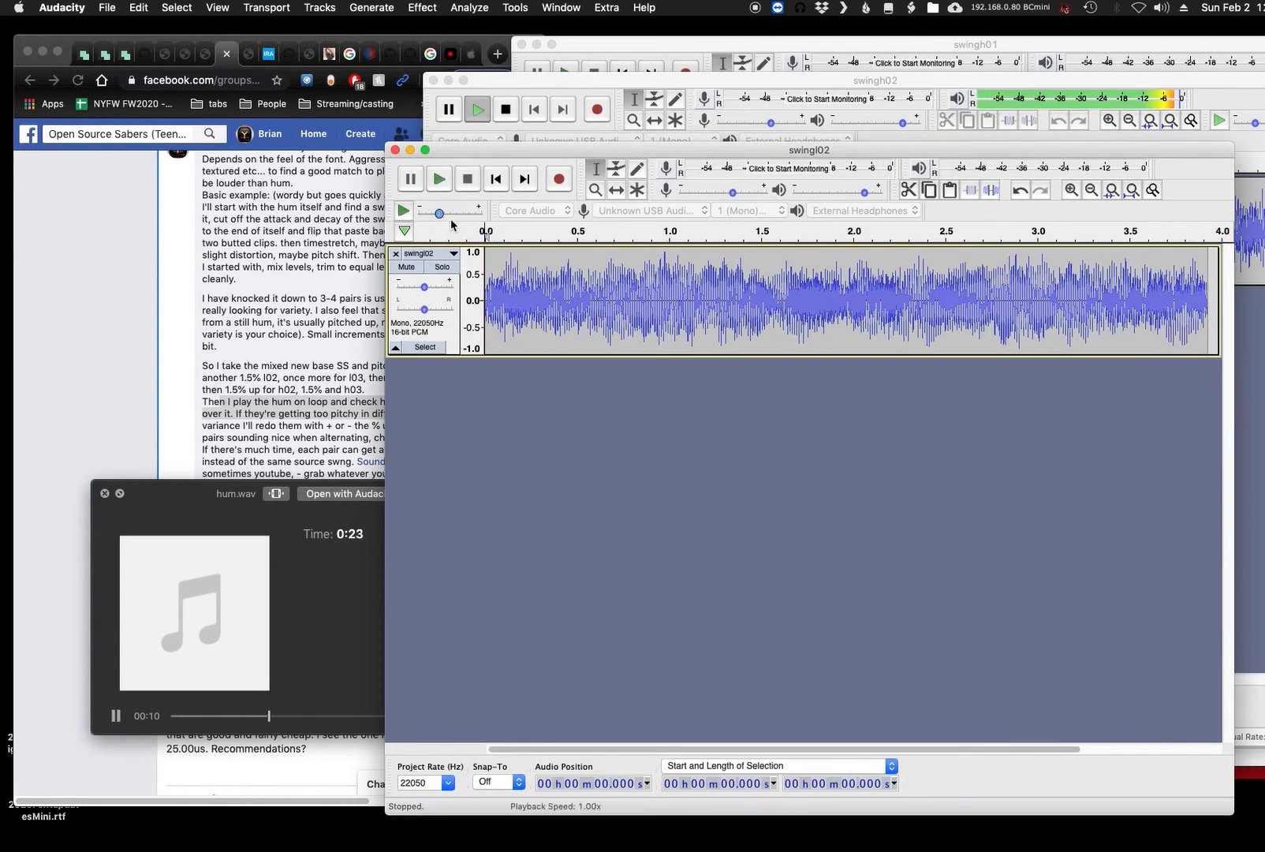
left_click(441, 181)
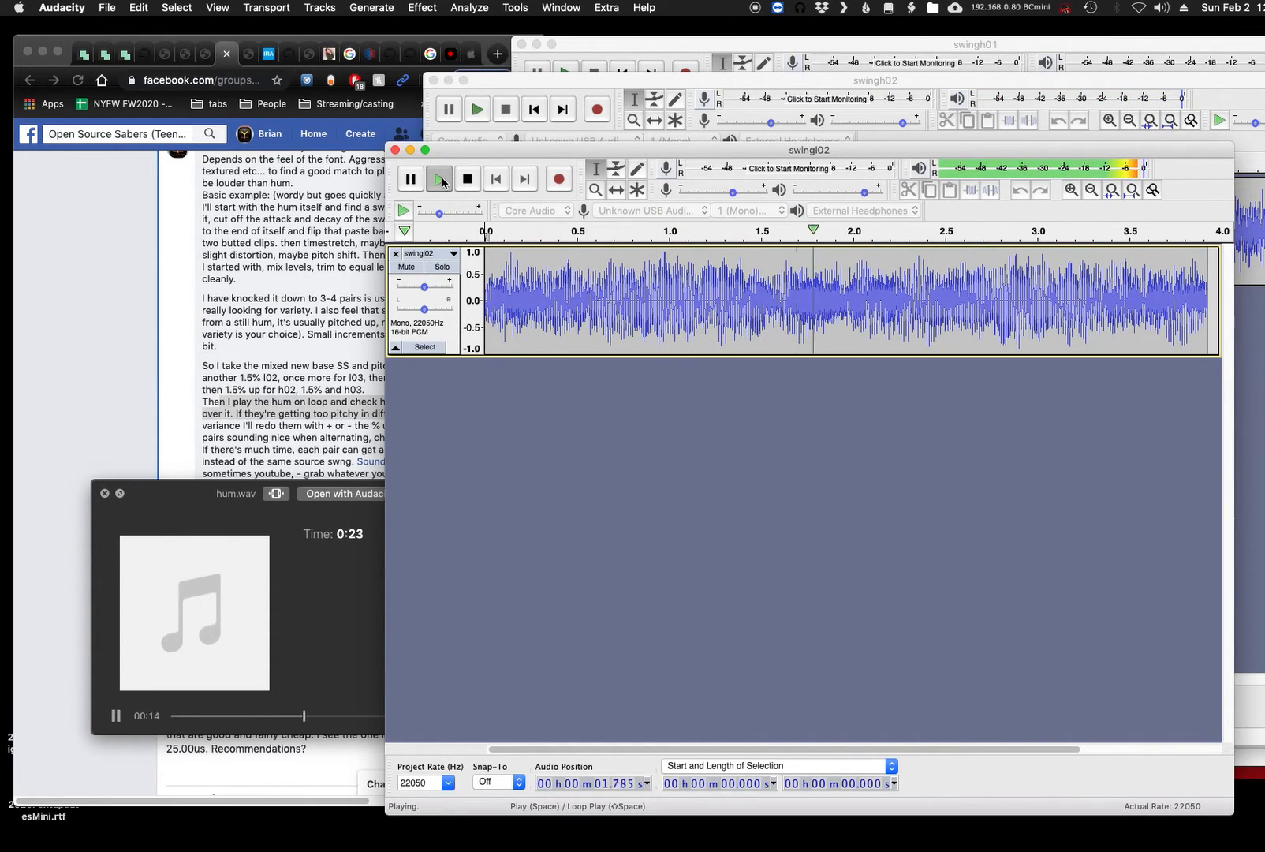
left_click(466, 175)
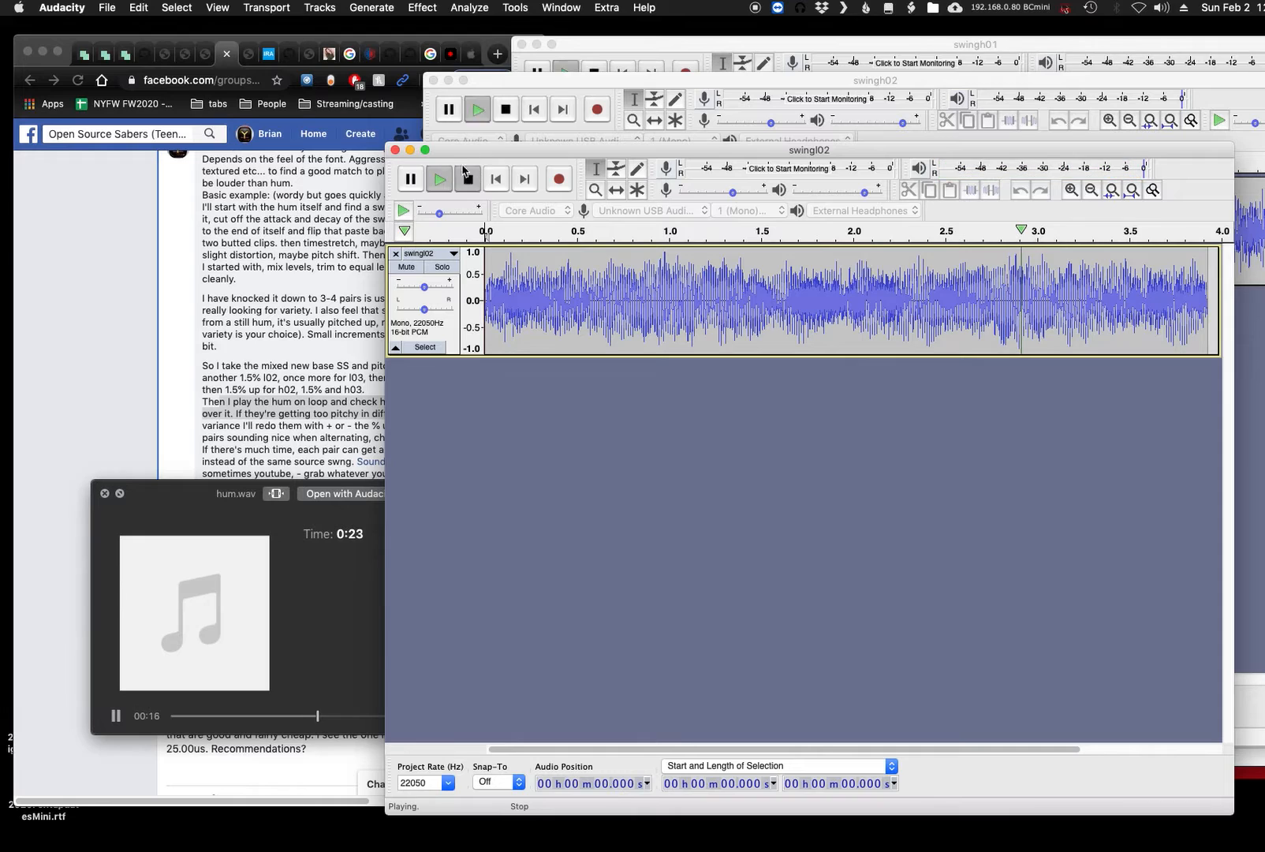
- Close the swingl02 and swingh02 projects without saving their changes
left_click(395, 150)
left_click(735, 290)
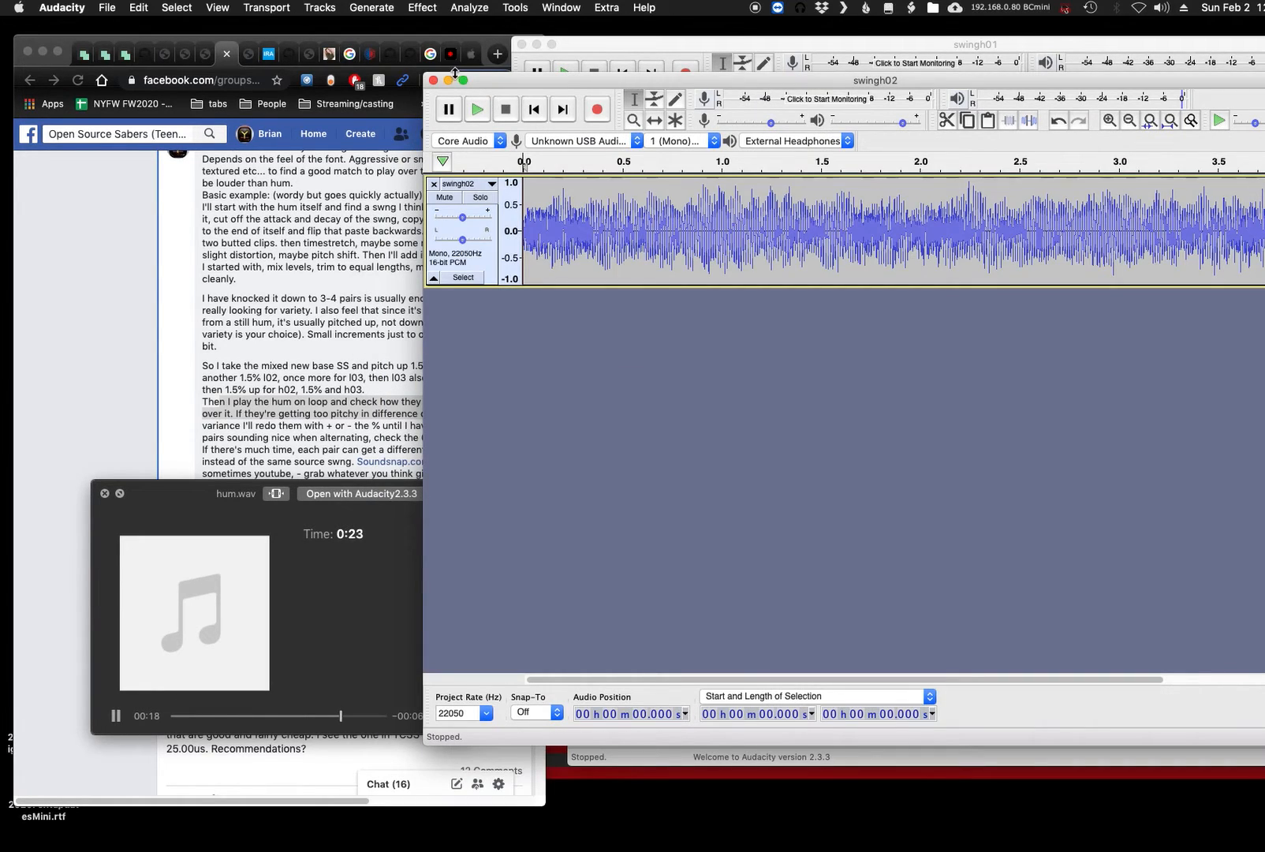
left_click(433, 82)
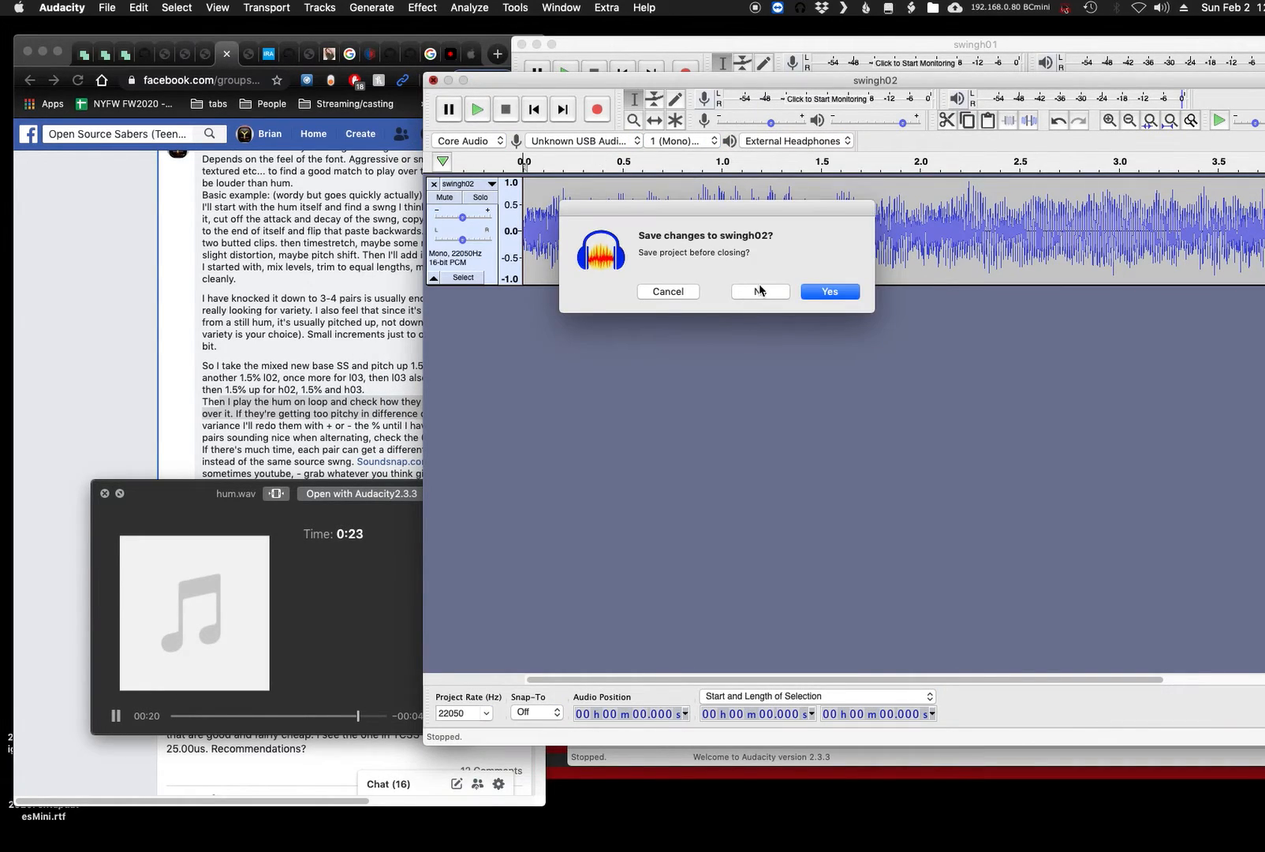
left_click(759, 294)
- Restart the hum.wav preview and play swingl01 and swingh01 one after the other over it
left_click_drag(228, 720, 191, 721)
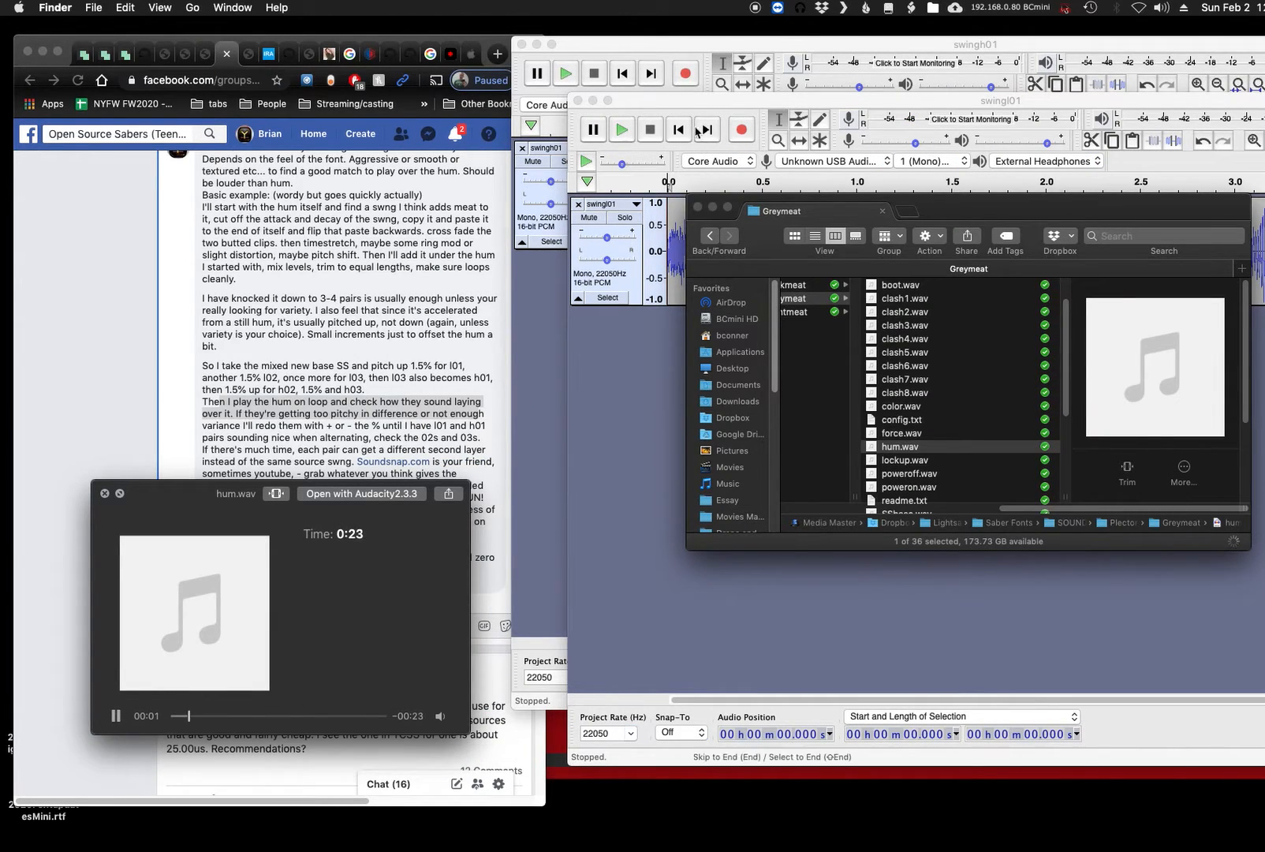
left_click(665, 105)
left_click(623, 130)
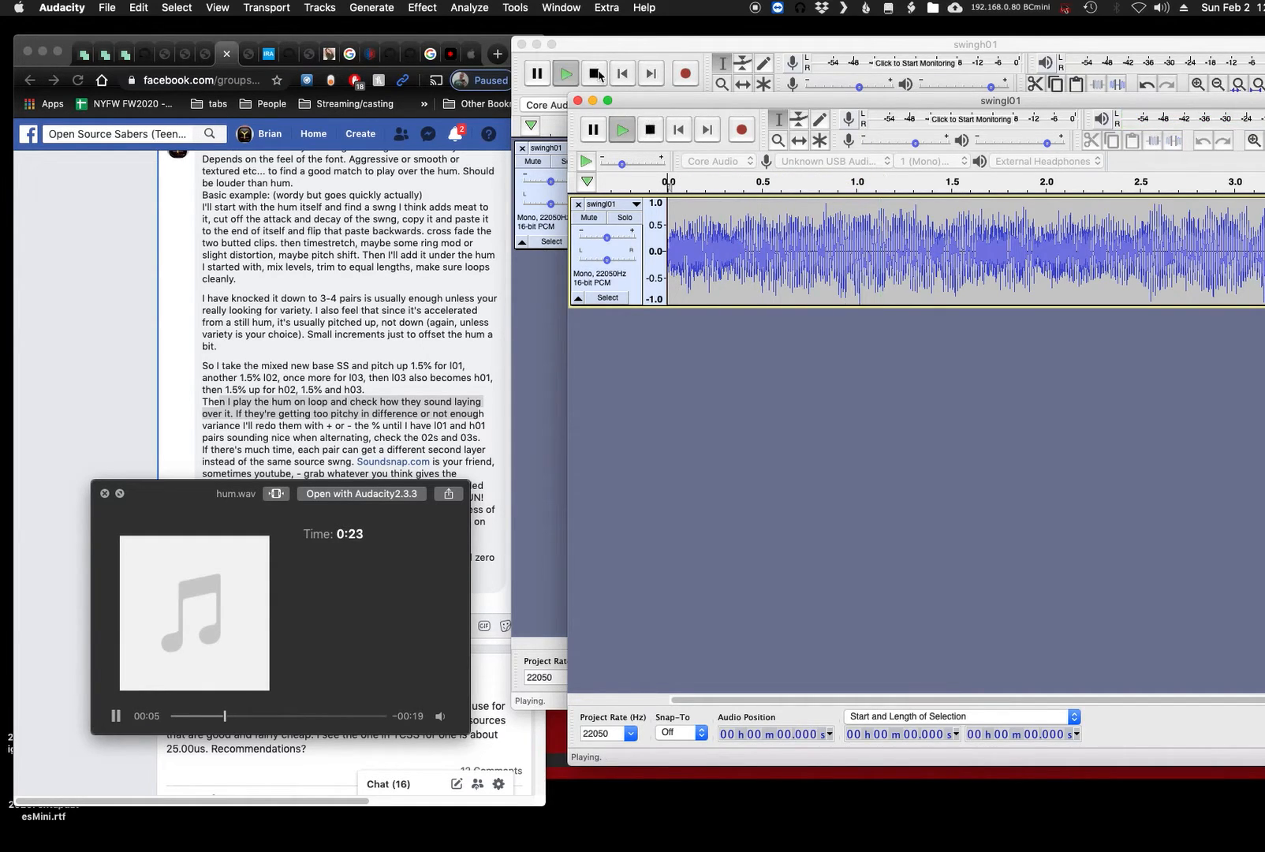
left_click(567, 73)
left_click(594, 72)
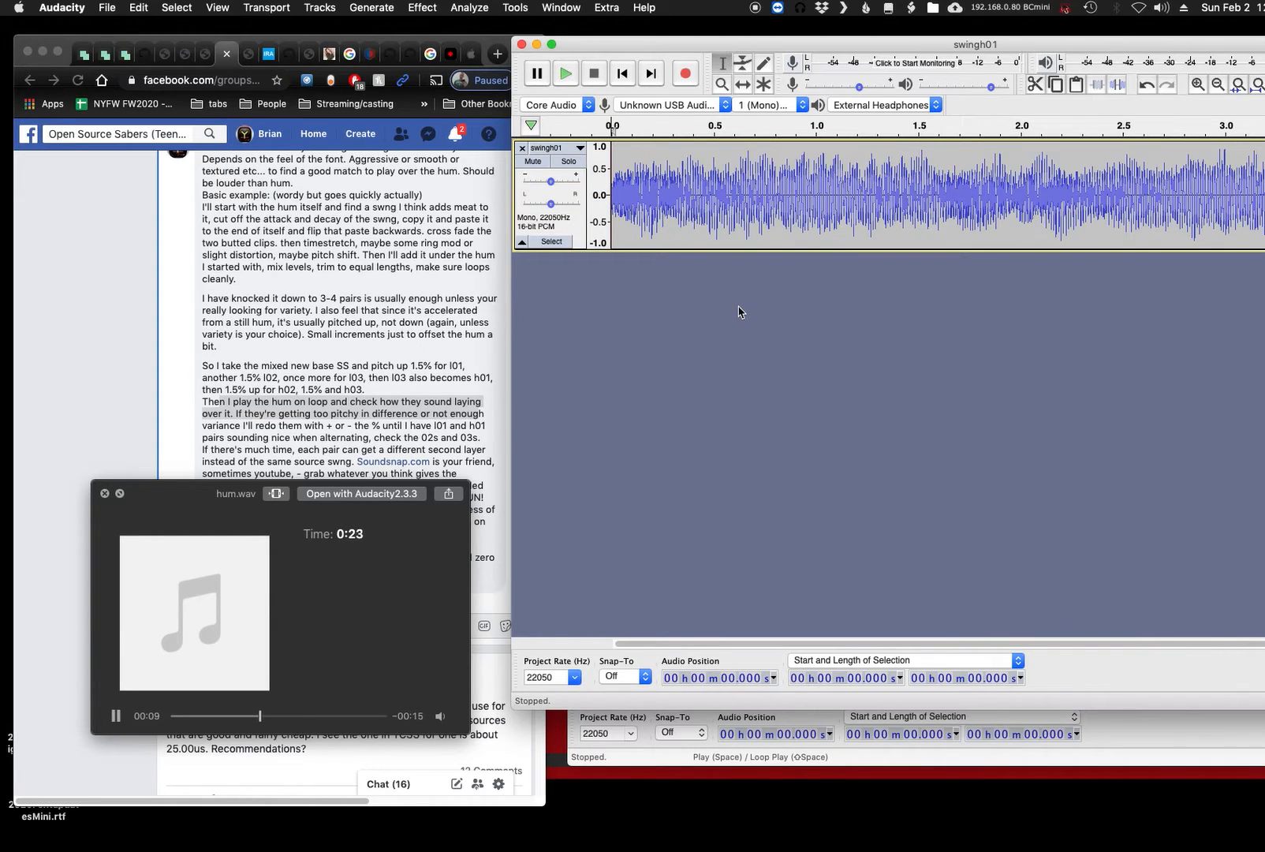
- Create a new Audacity project and record a clip of about 2 seconds with the hum.wav preview paused
left_click(107, 8)
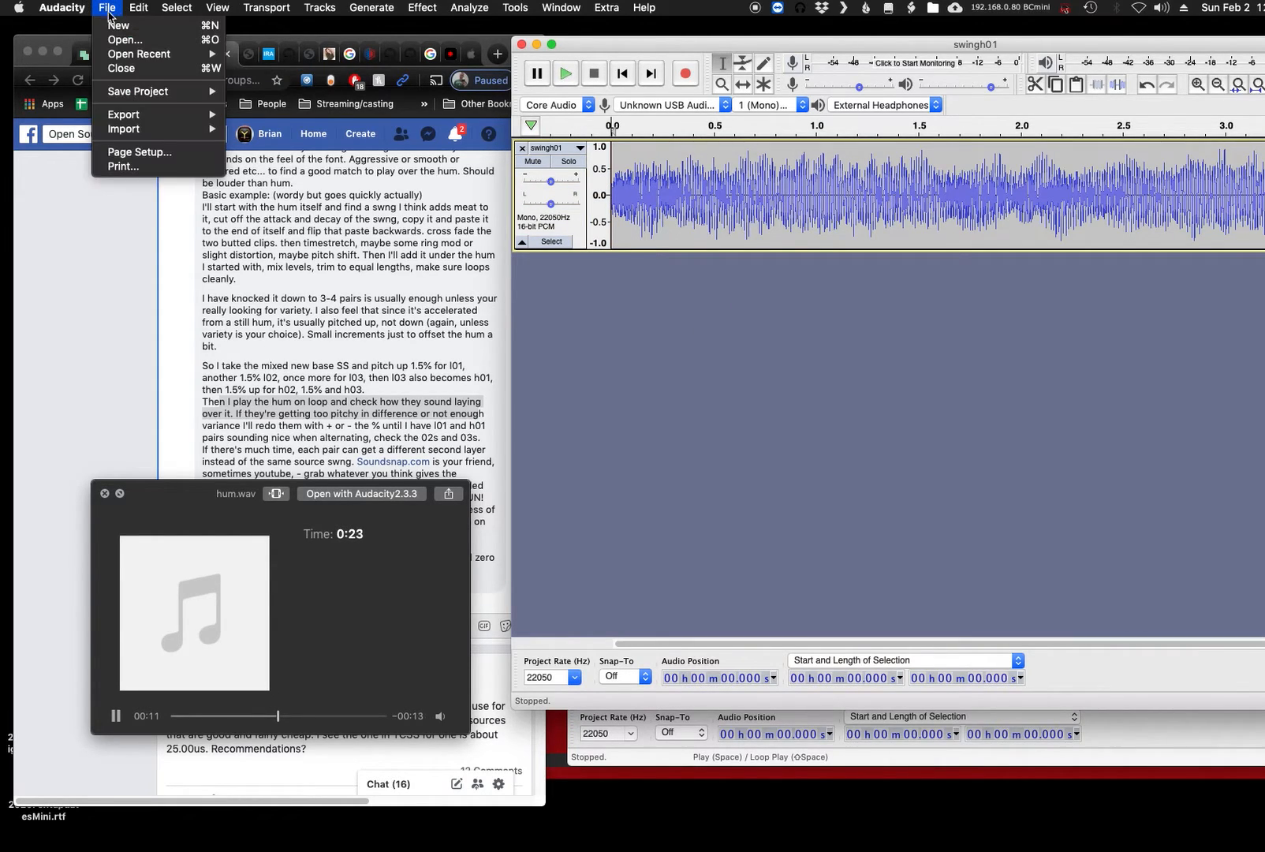
mouse_move(156, 57)
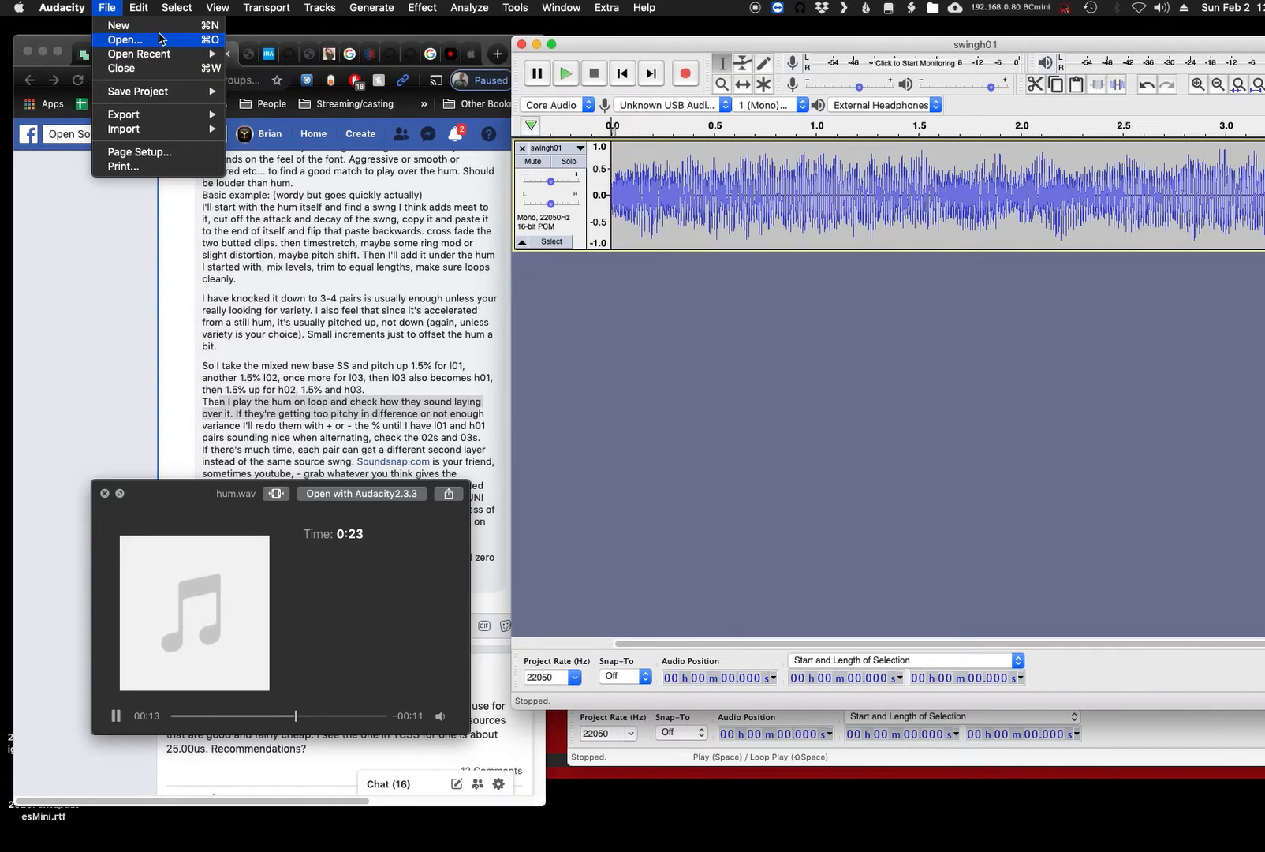
left_click(162, 26)
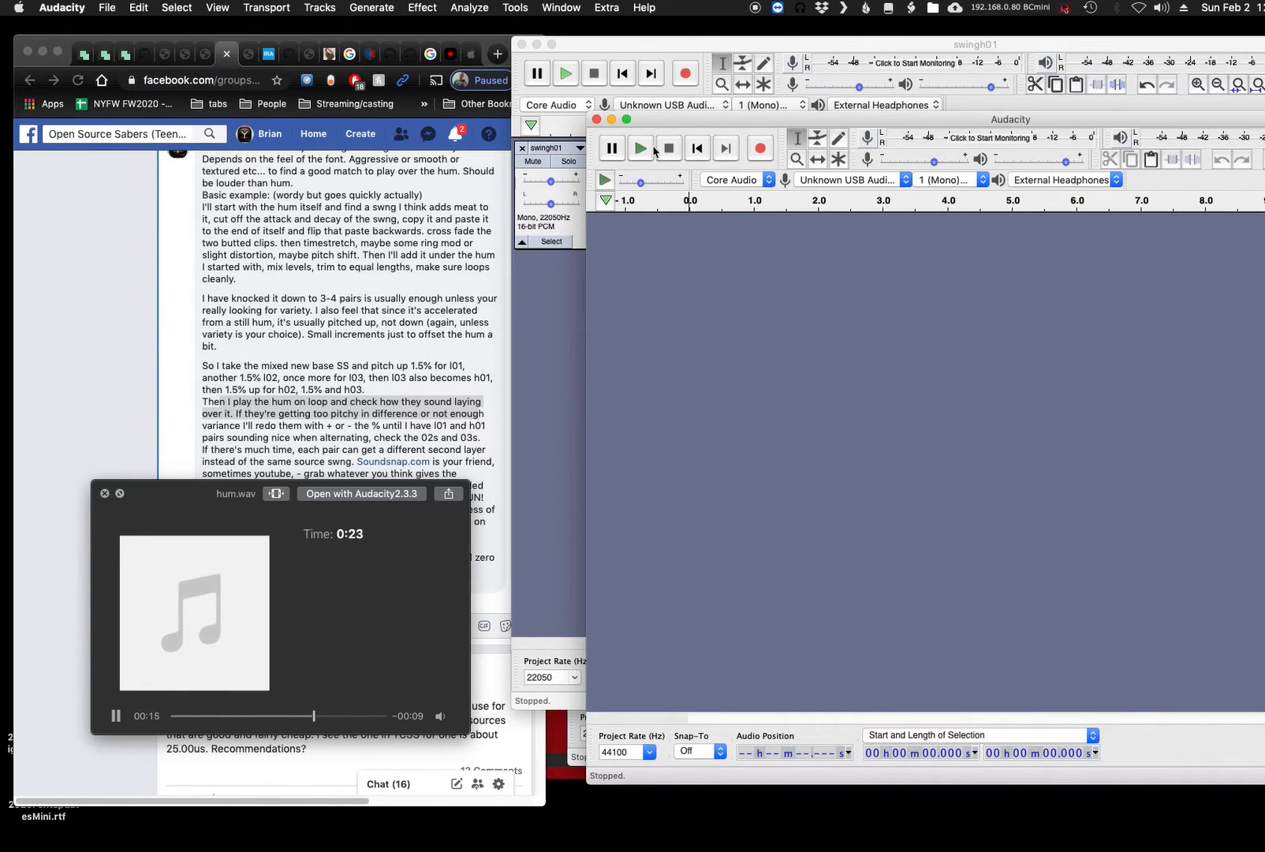
left_click(115, 716)
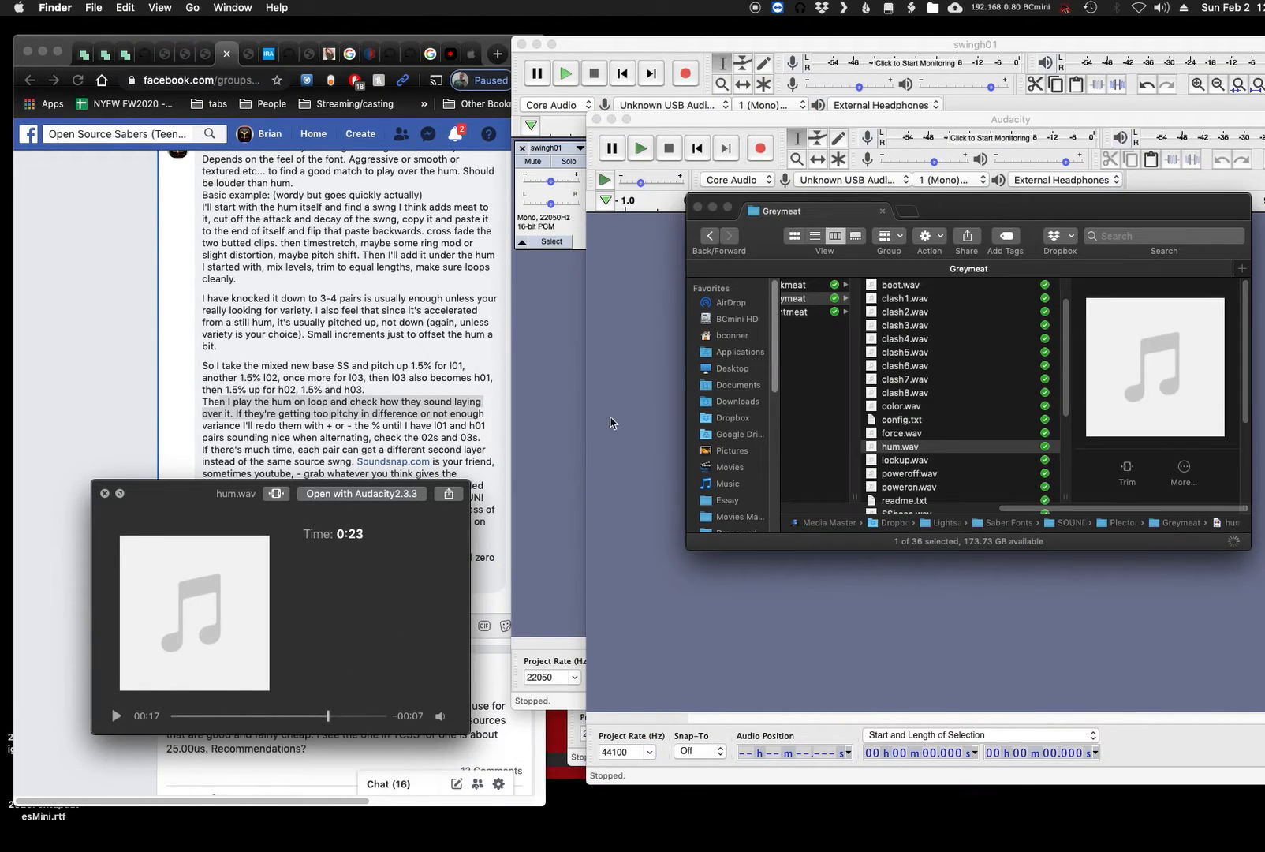
left_click(712, 207)
left_click(758, 149)
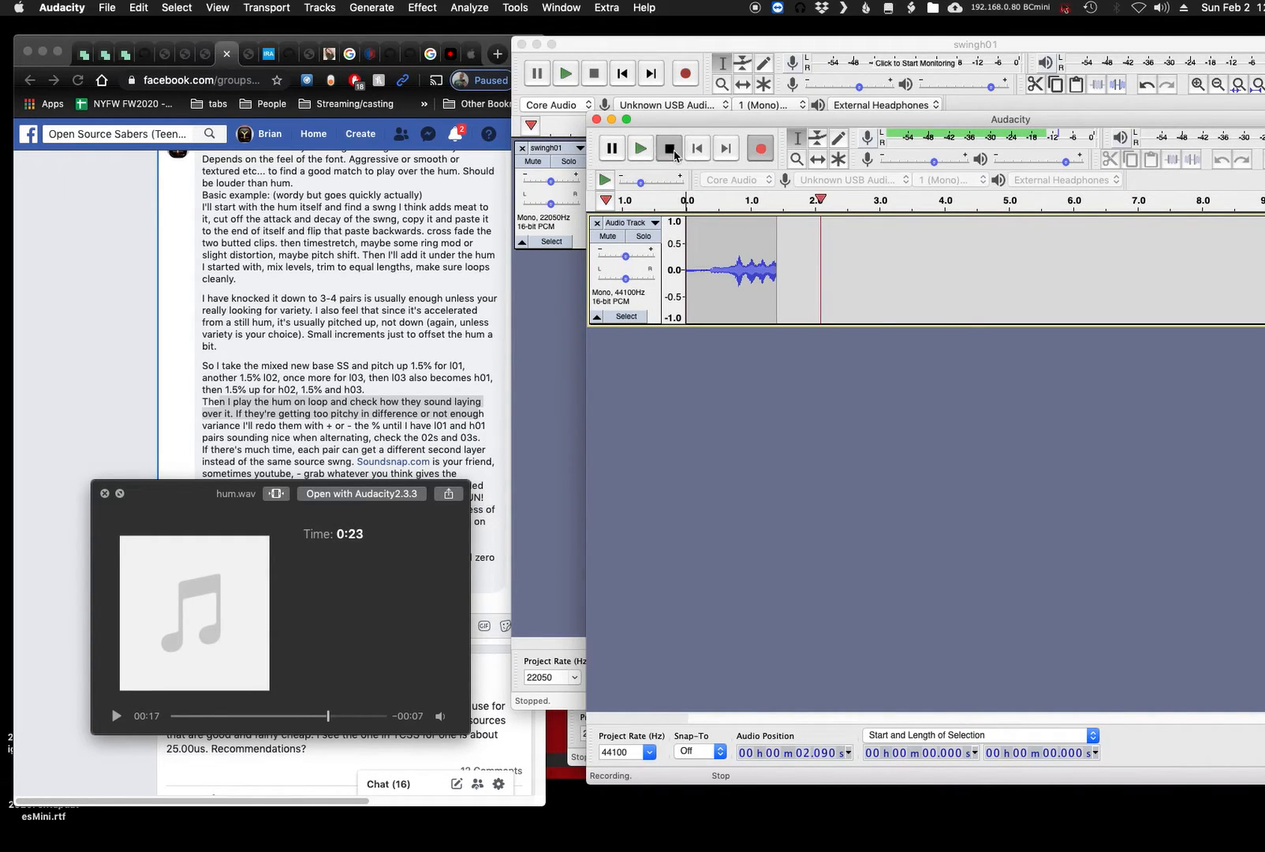
key("space")
- Delete the first 0.755 s of the recording, boost the remaining clip's level to nearly full scale and play it
left_click_drag(735, 241, 664, 246)
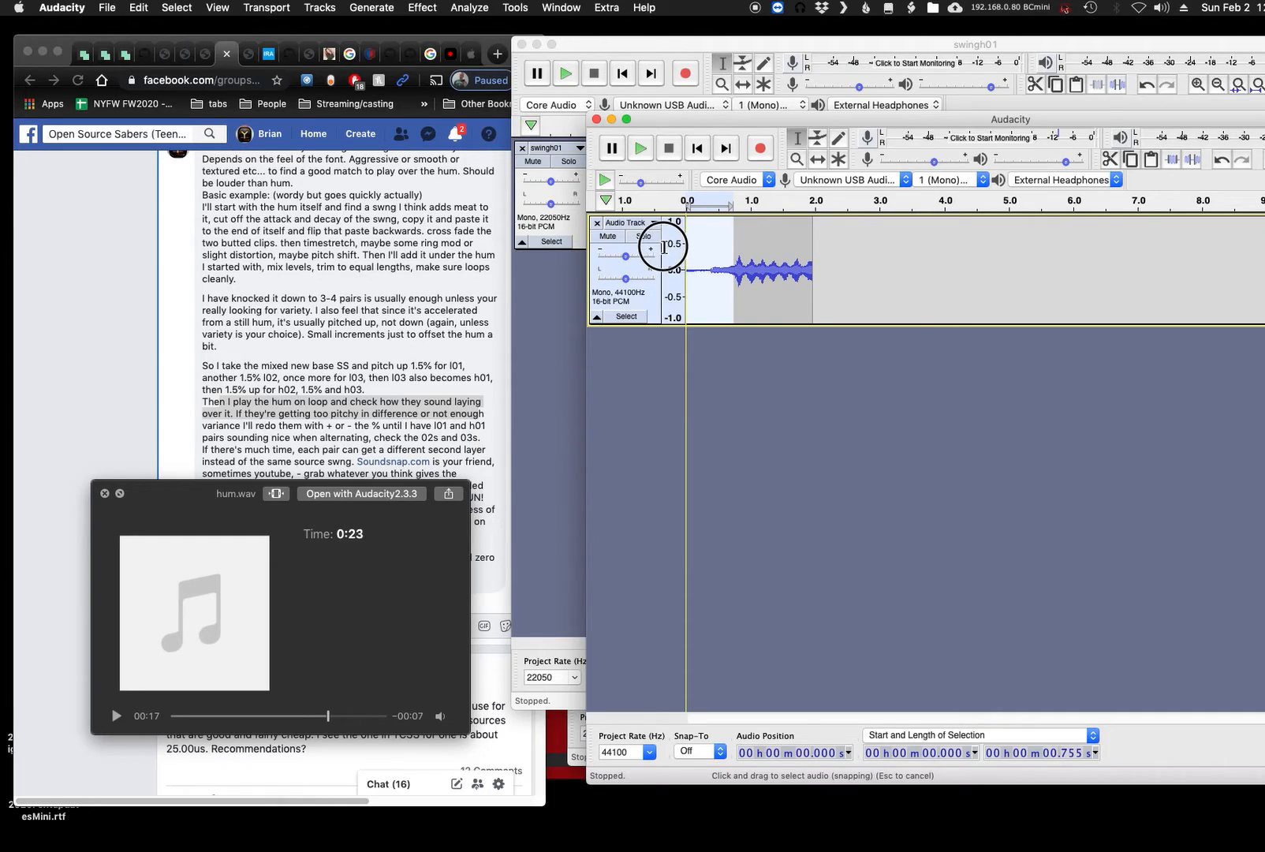
key("Delete")
key("super+a")
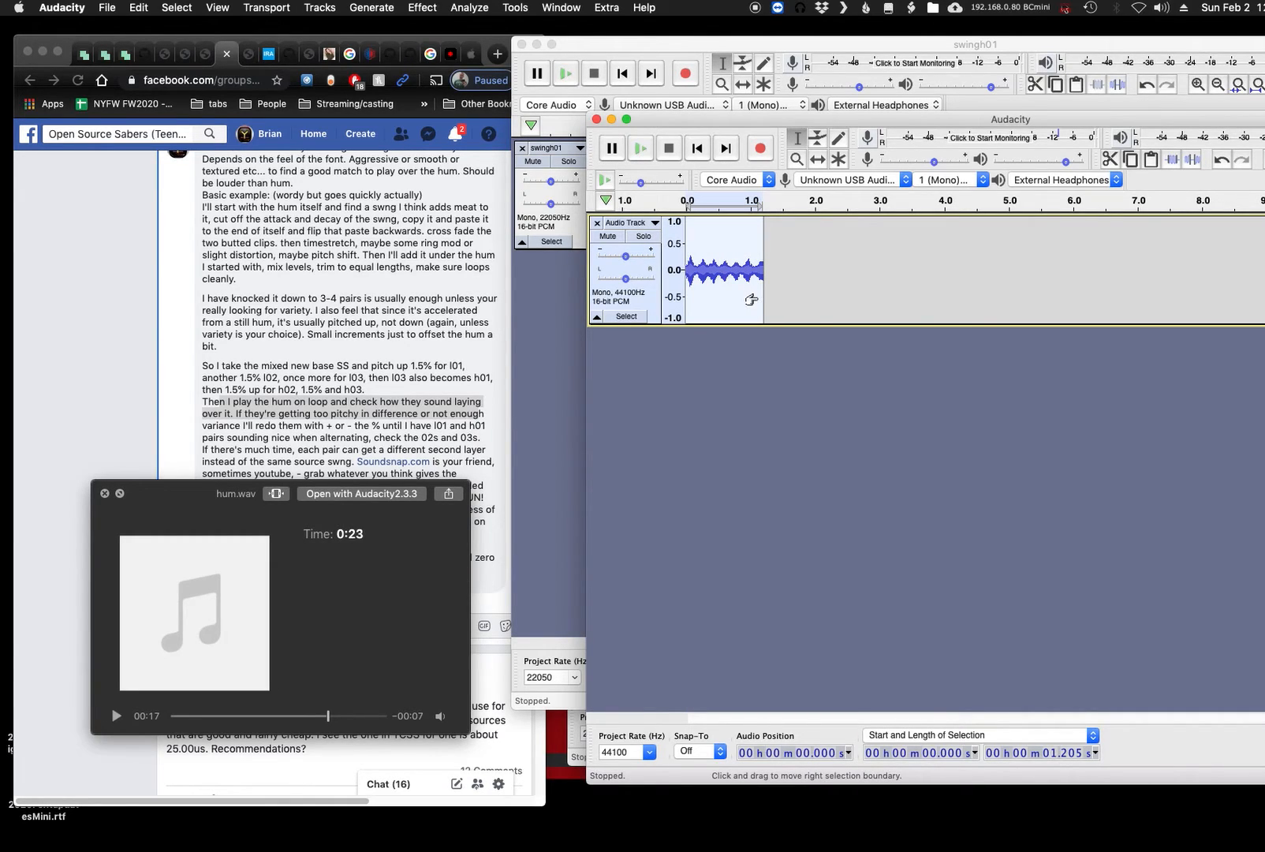
key("n")
key("Return")
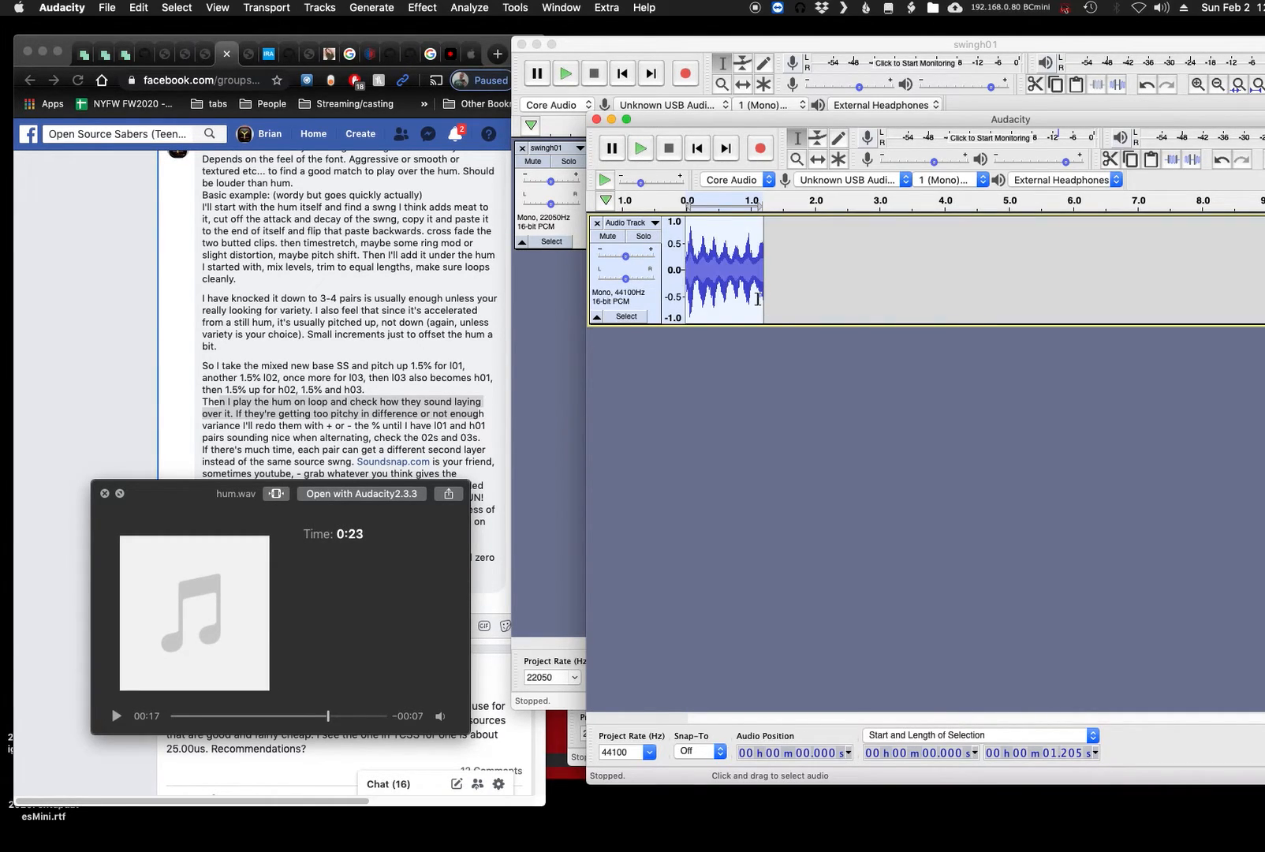
key("space")
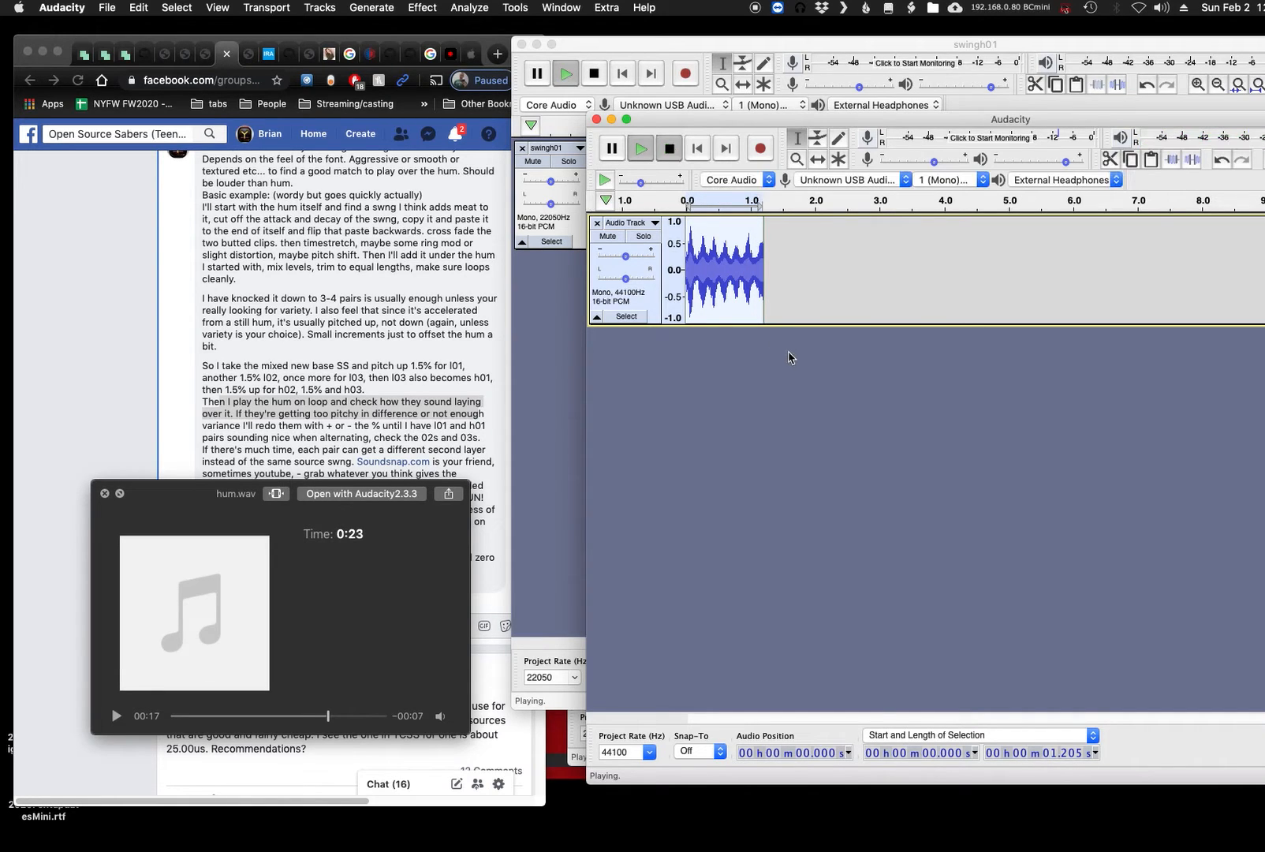
- Slow the recorded clip with Change Tempo at -64 percent using high quality stretching, previewing the effect before applying it
left_click(718, 48)
left_click_drag(608, 45, 723, 358)
left_click_drag(717, 122, 502, 68)
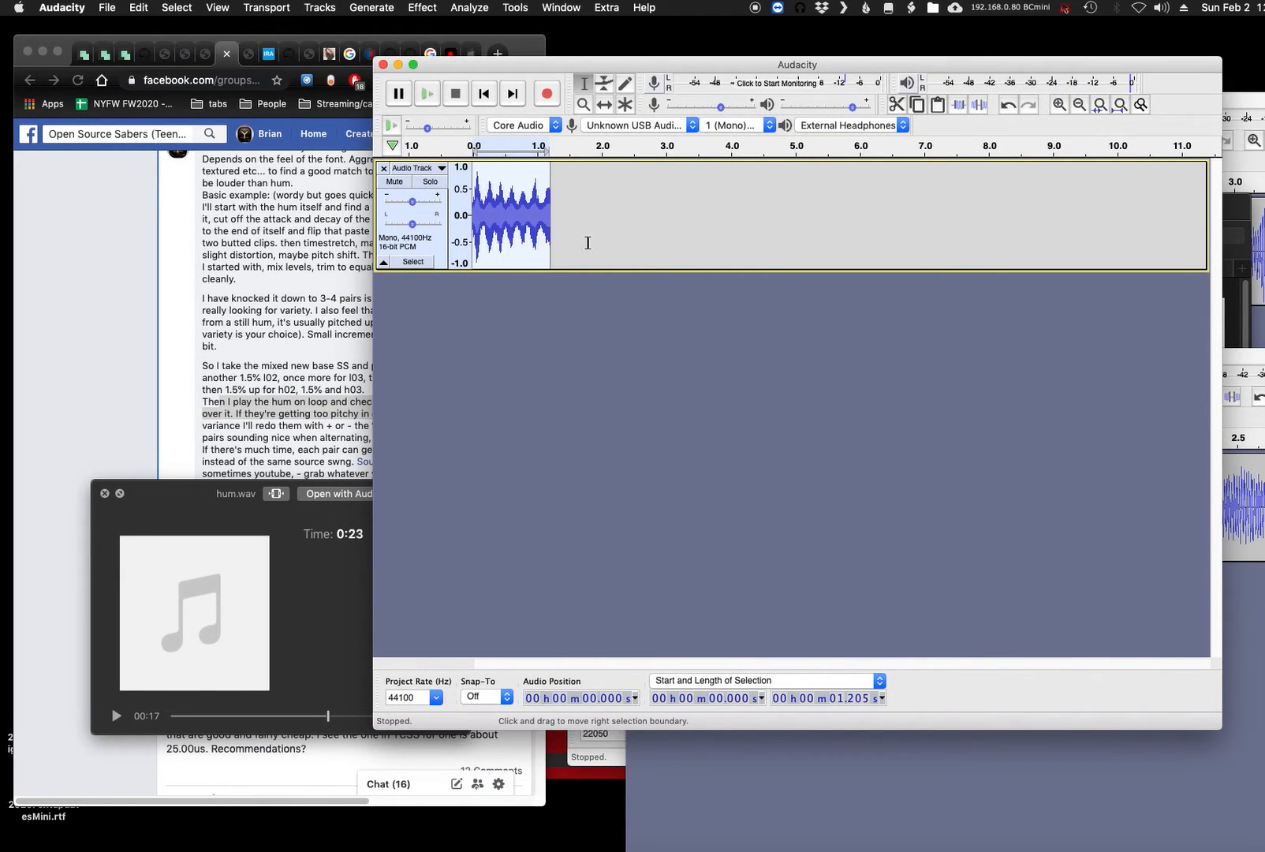
left_click(434, 7)
left_click(476, 144)
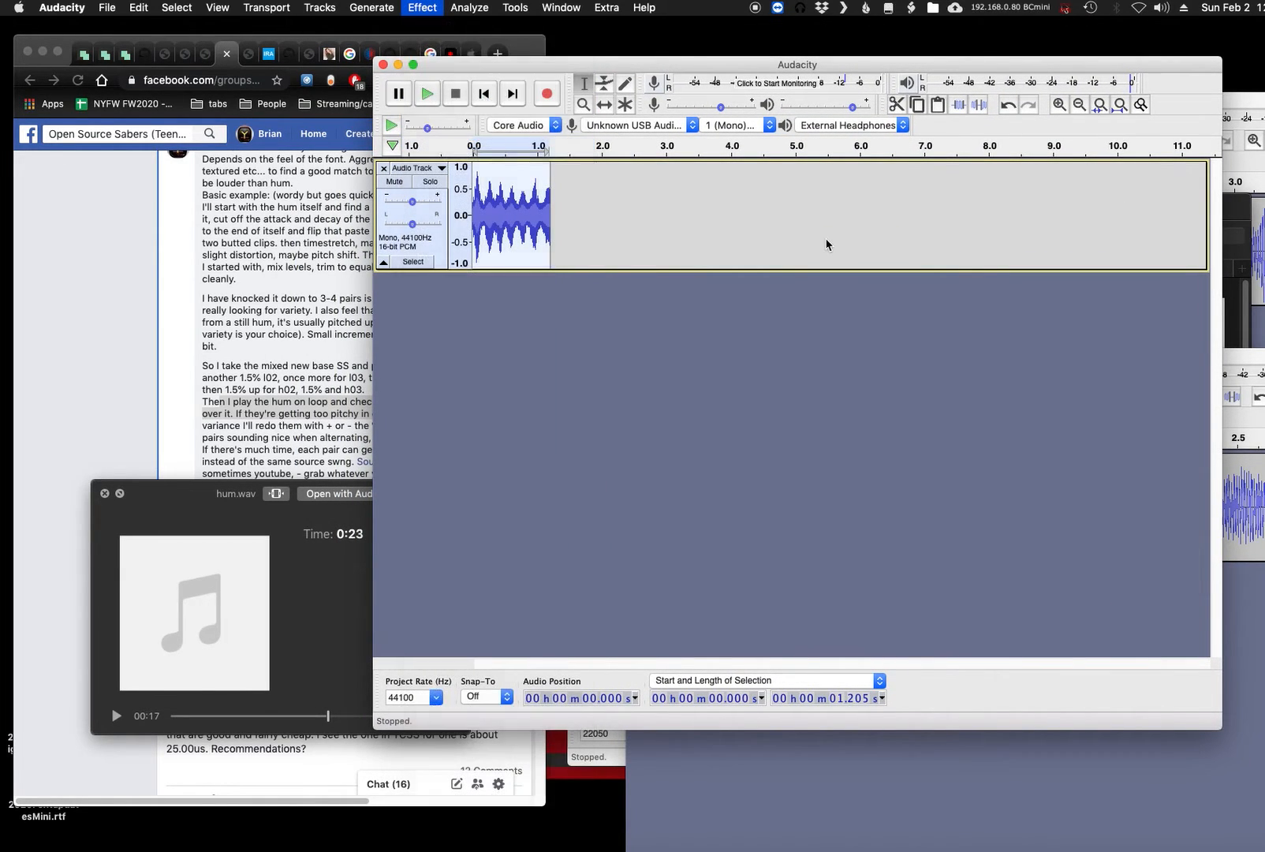
left_click_drag(743, 339, 677, 337)
left_click(719, 502)
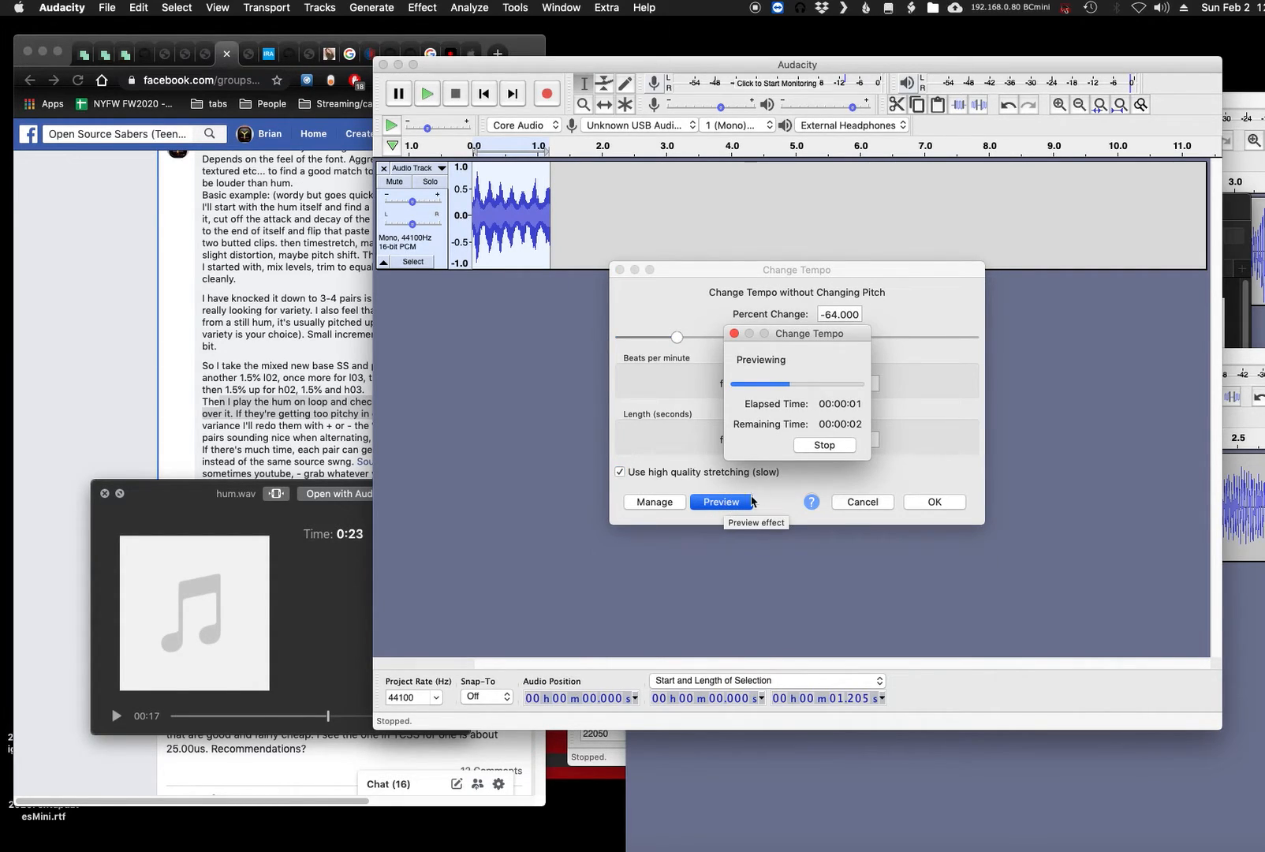
left_click(931, 503)
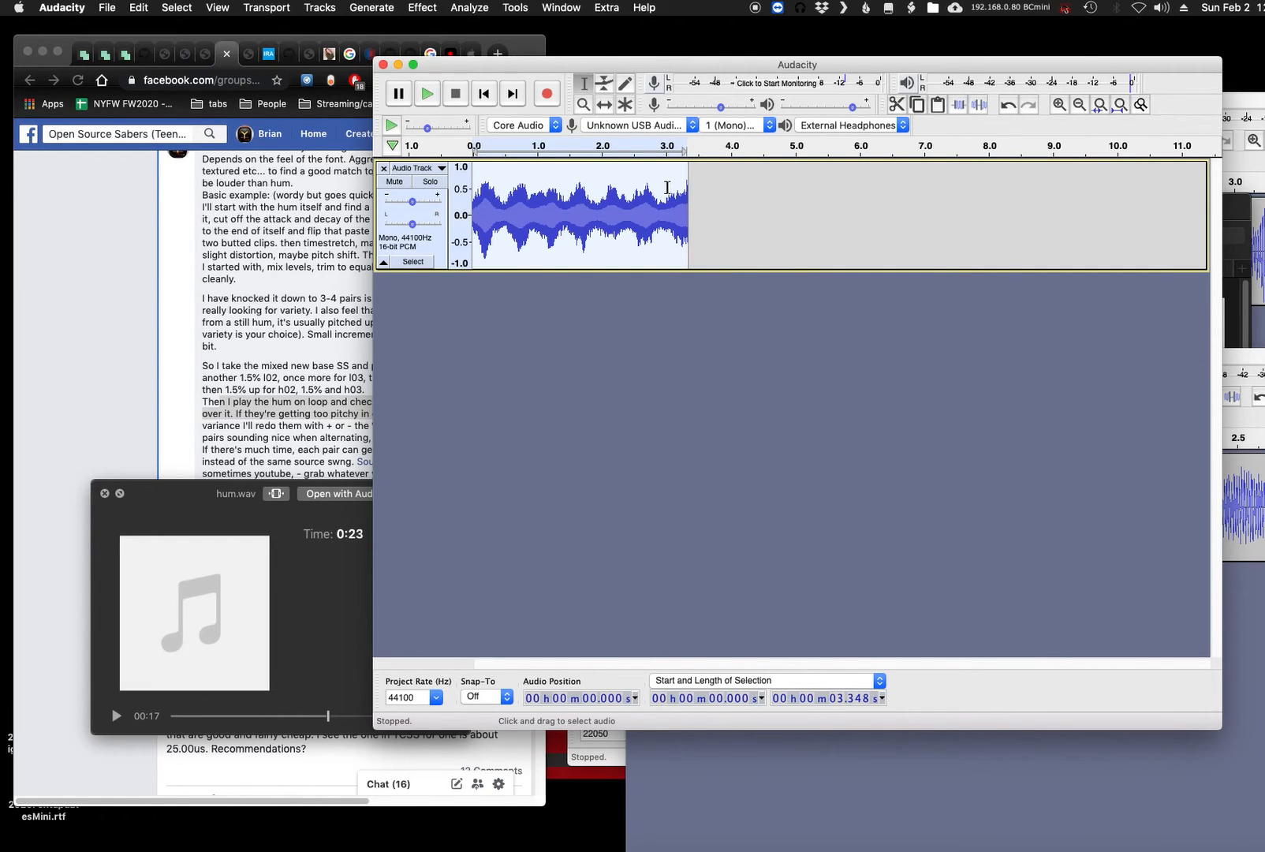
- Move the recording's project window aside and close it without saving
left_click_drag(614, 69, 988, 207)
left_click_drag(868, 208, 679, 110)
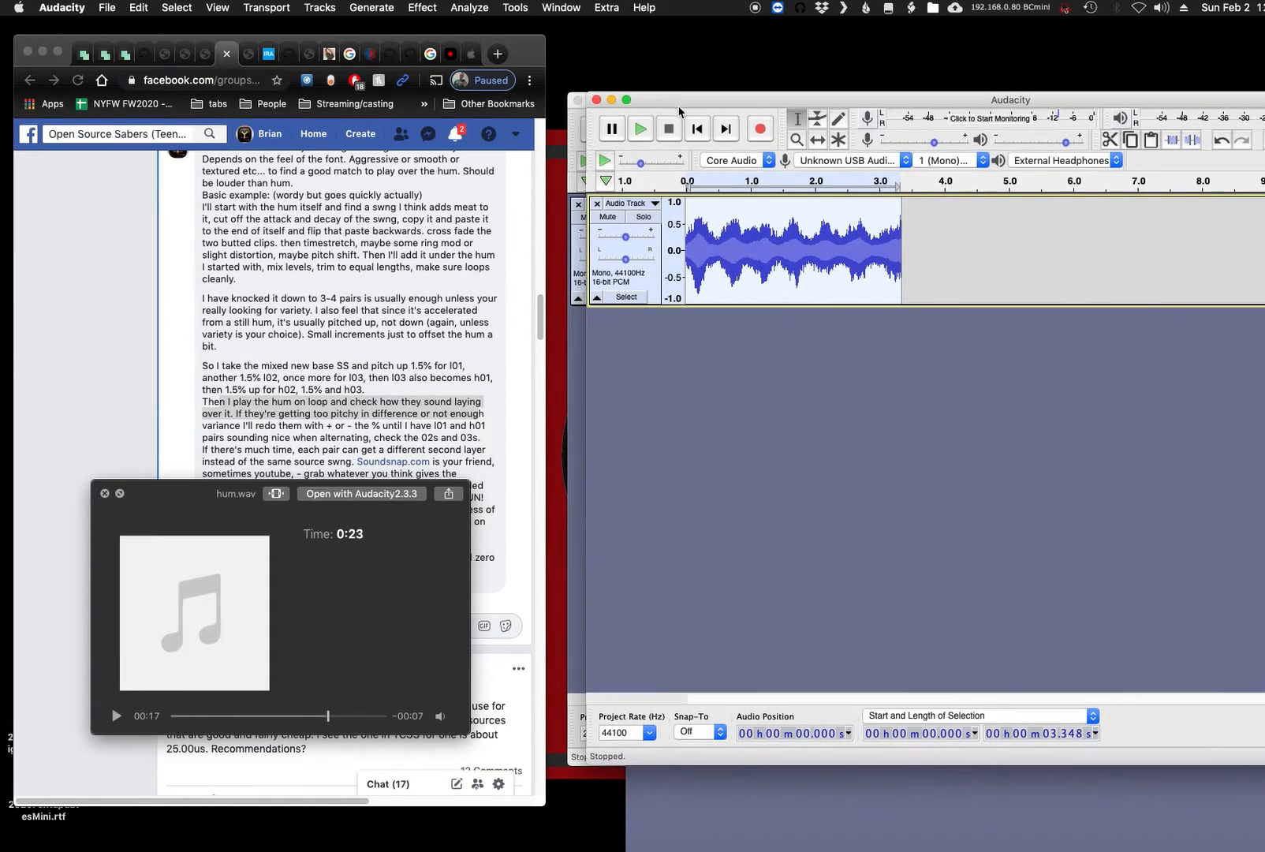
left_click(596, 100)
left_click(761, 291)
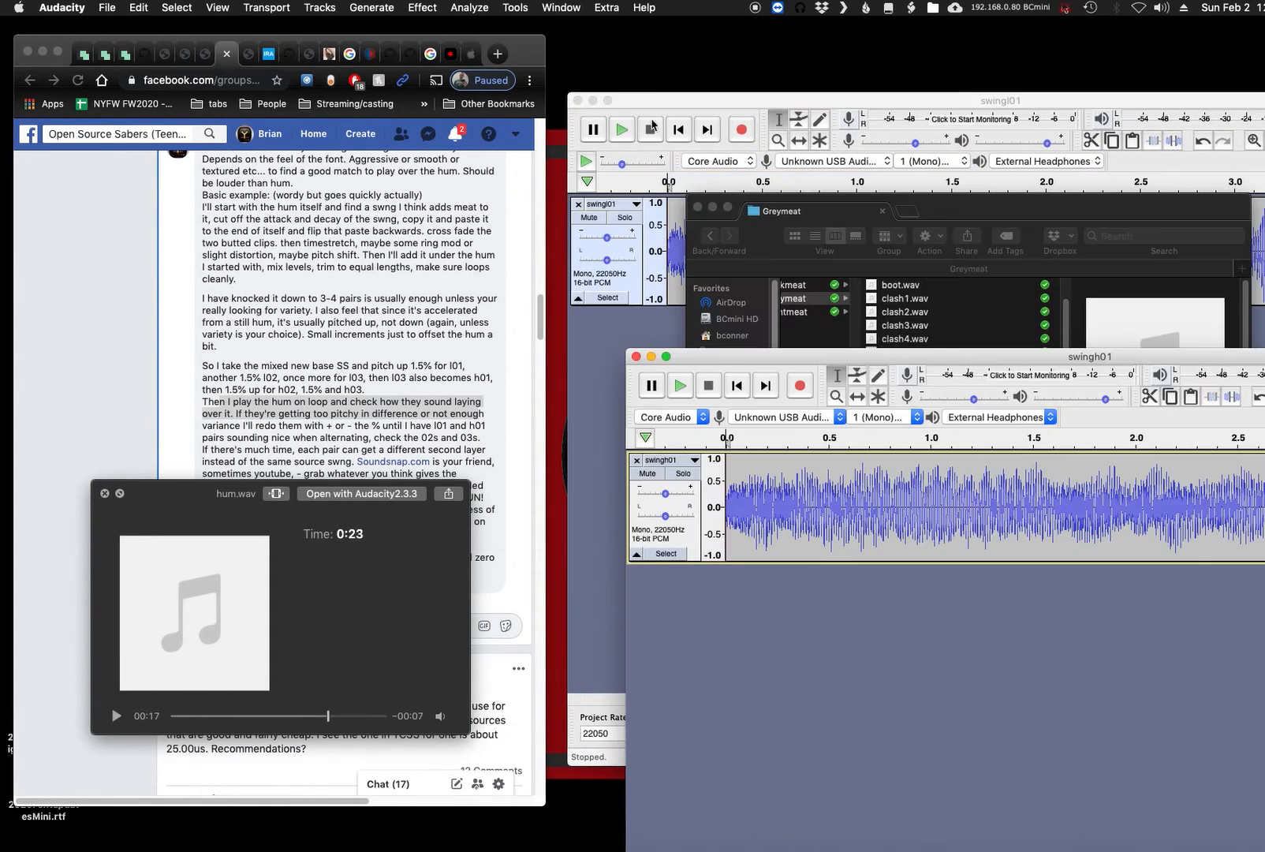
- Close the swingl01 and swingh01 projects without saving their changes
left_click(579, 100)
left_click(781, 292)
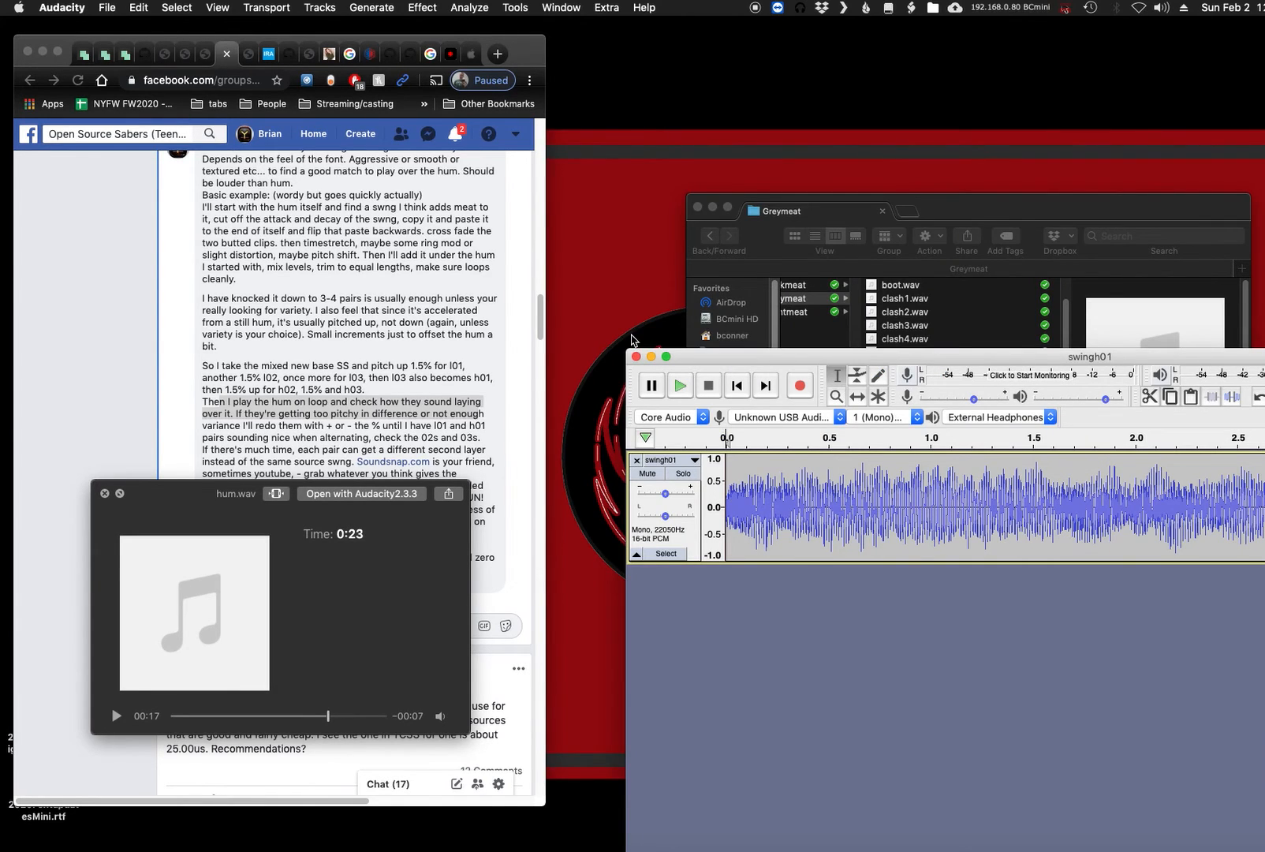
left_click(635, 356)
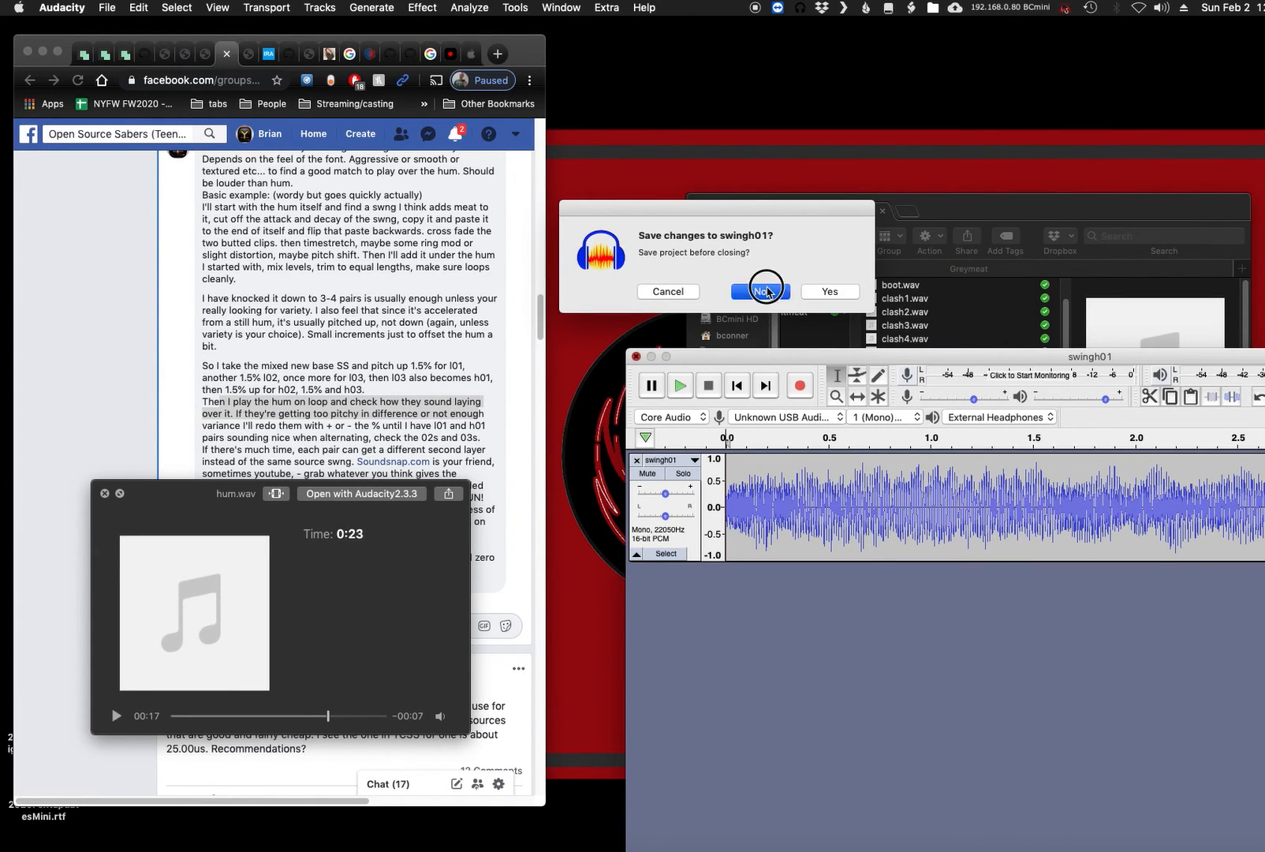